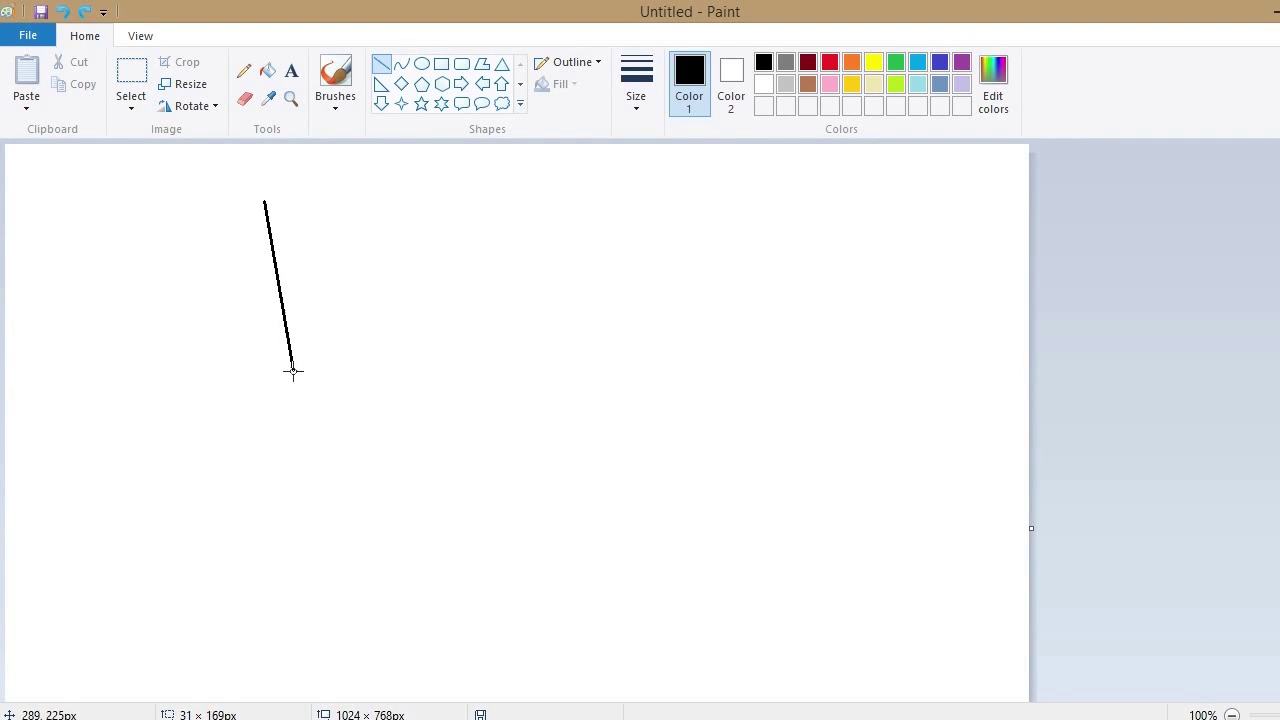
- Extend the lower stroke to finish the bent two-segment black line
{"action": "left_click_drag", "start_coordinate": [293, 371], "coordinate": [308, 386]}
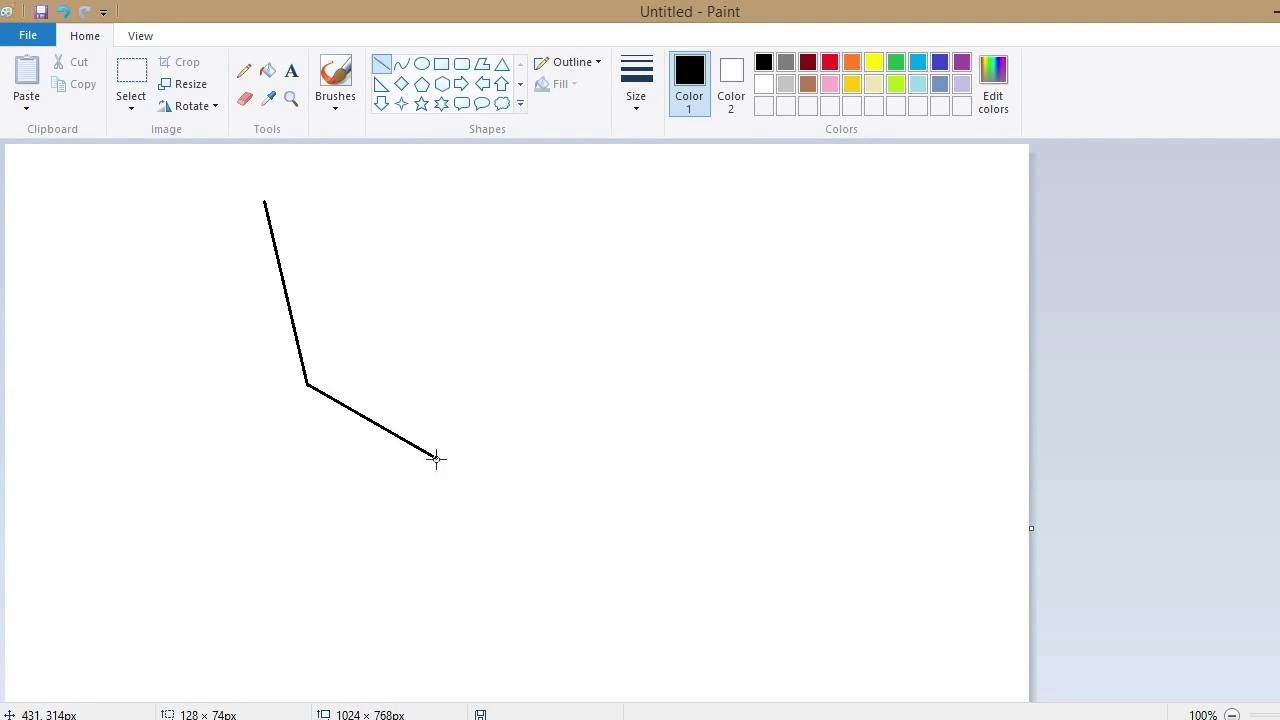
- Duplicate the bent line, flip the copy horizontally and place it beside the original as a V
{"action": "left_click", "coordinate": [131, 75]}
{"action": "left_click_drag", "start_coordinate": [213, 171], "coordinate": [539, 504]}
{"action": "right_click", "coordinate": [320, 289]}
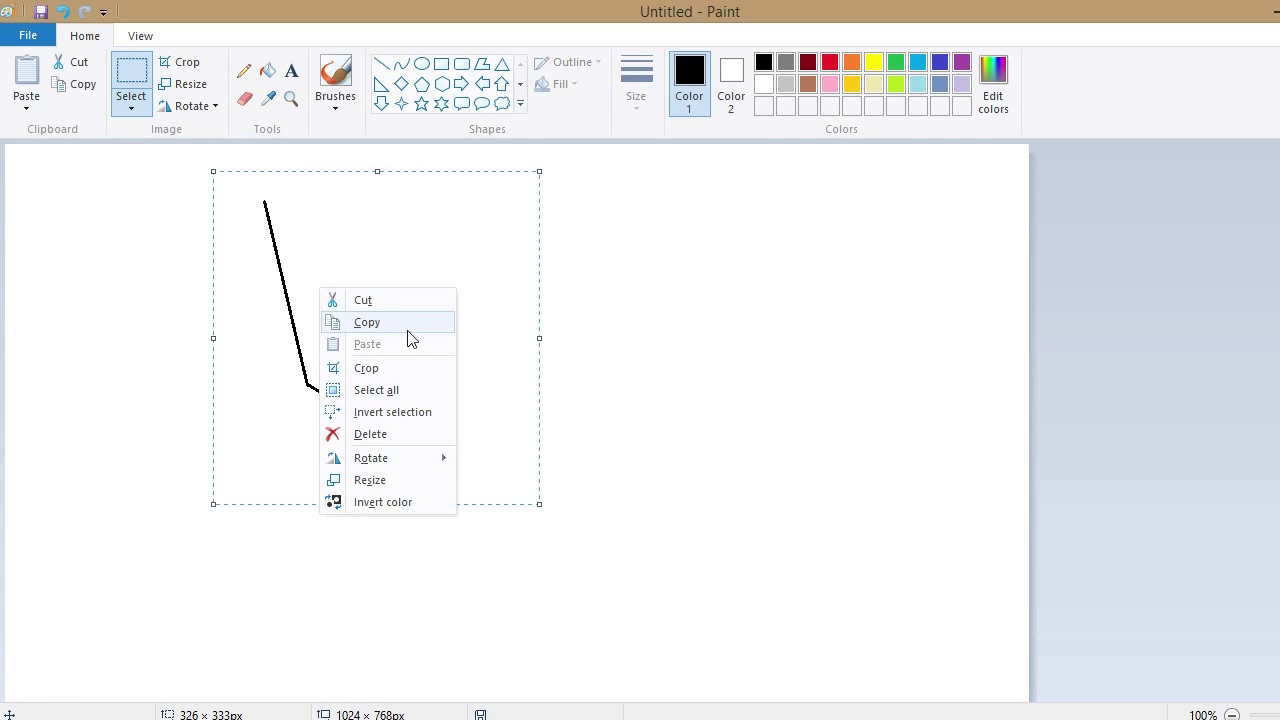
{"action": "left_click", "coordinate": [367, 322]}
{"action": "right_click", "coordinate": [760, 337]}
{"action": "left_click", "coordinate": [868, 400]}
{"action": "right_click", "coordinate": [234, 271]}
{"action": "left_click", "coordinate": [443, 531]}
{"action": "left_click_drag", "start_coordinate": [266, 351], "coordinate": [537, 381]}
- Zoom in on where the lines meet, erase the overlap, then return to 100%
{"action": "left_click", "coordinate": [291, 98]}
{"action": "left_click", "coordinate": [531, 428]}
{"action": "left_click", "coordinate": [531, 428]}
{"action": "left_click", "coordinate": [244, 98]}
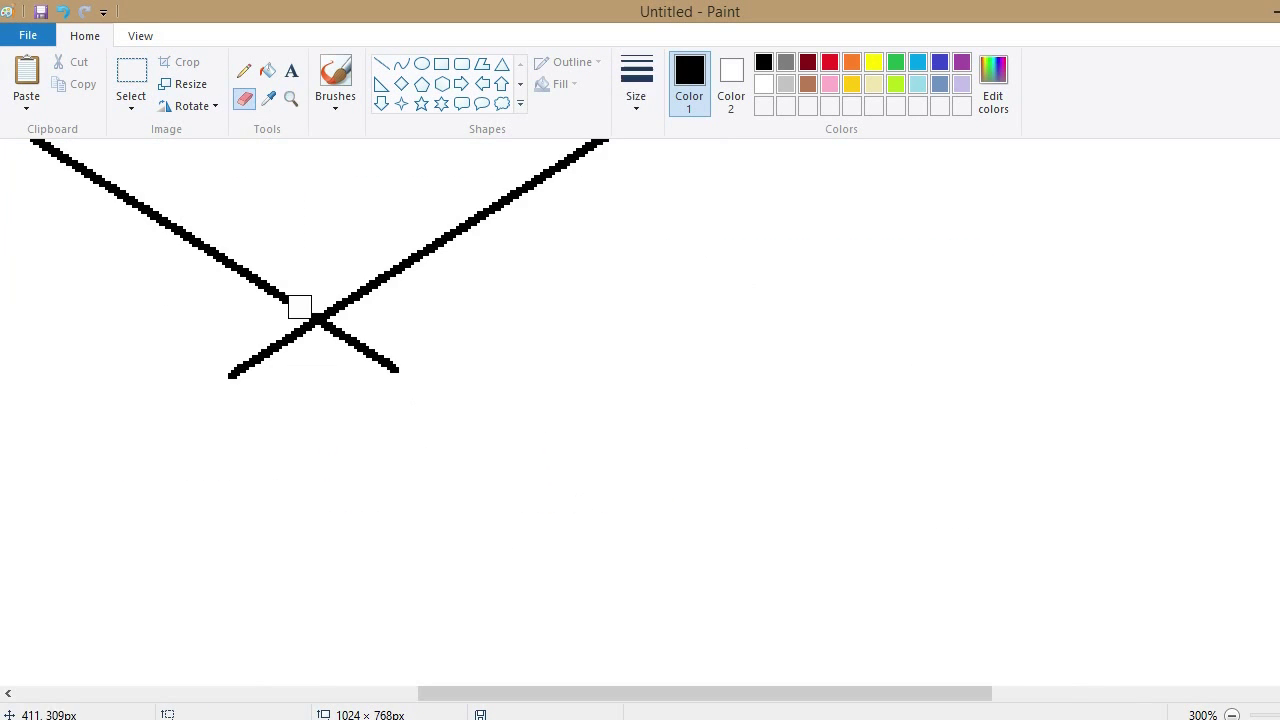
{"action": "left_click", "coordinate": [291, 98]}
{"action": "right_click", "coordinate": [632, 406]}
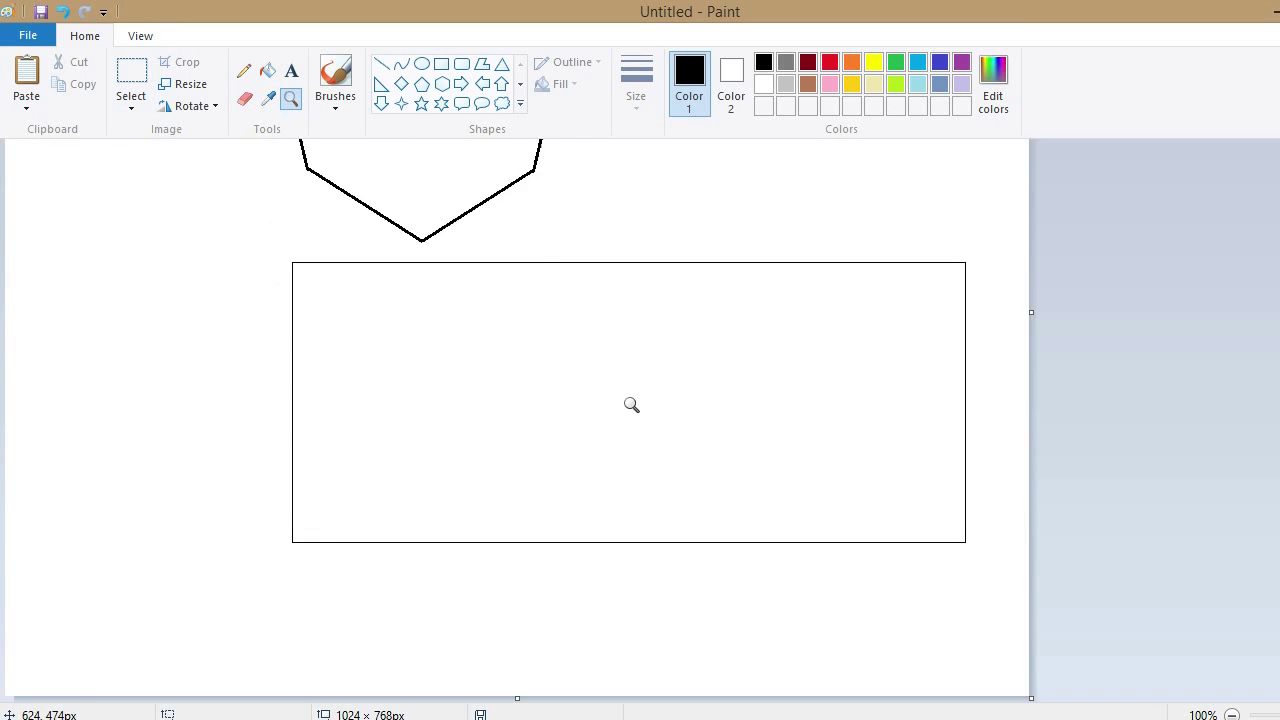
{"action": "left_click", "coordinate": [537, 449]}
{"action": "right_click", "coordinate": [537, 449]}
- Move the whole V down and to the right toward the canvas middle
{"action": "left_click", "coordinate": [131, 75]}
{"action": "left_click_drag", "start_coordinate": [235, 182], "coordinate": [730, 497]}
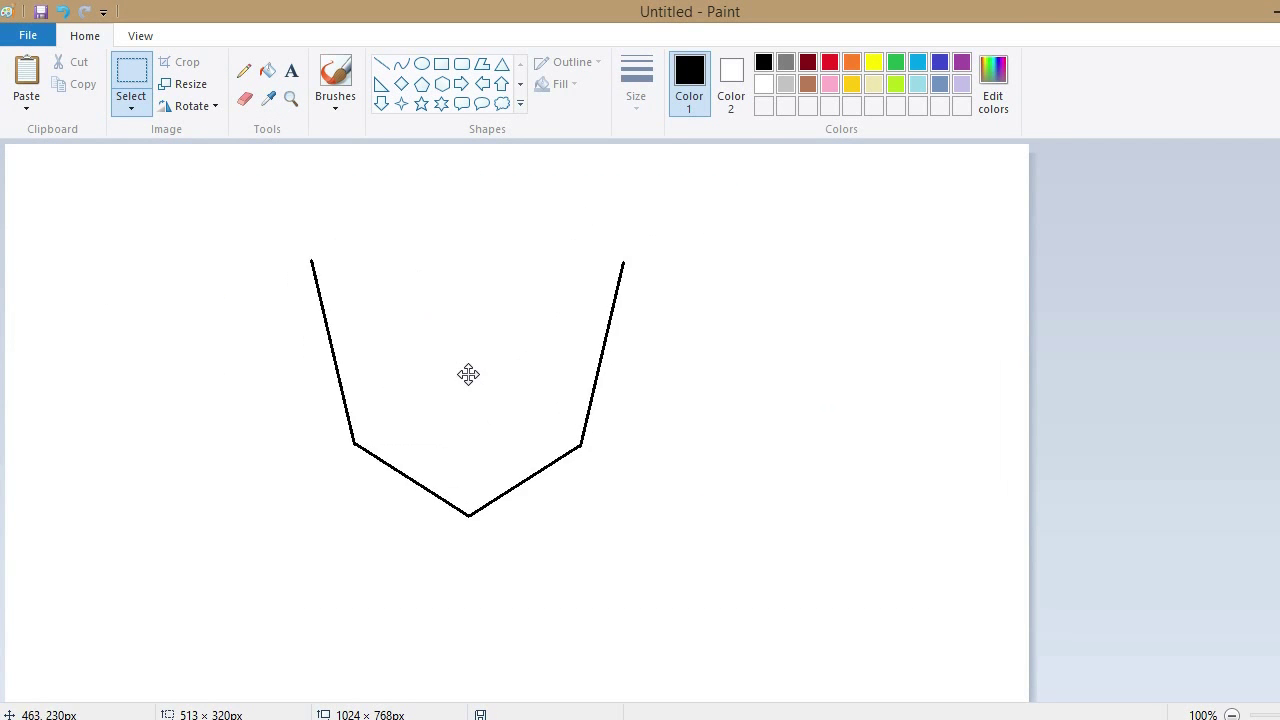
{"action": "left_click_drag", "start_coordinate": [421, 315], "coordinate": [448, 374]}
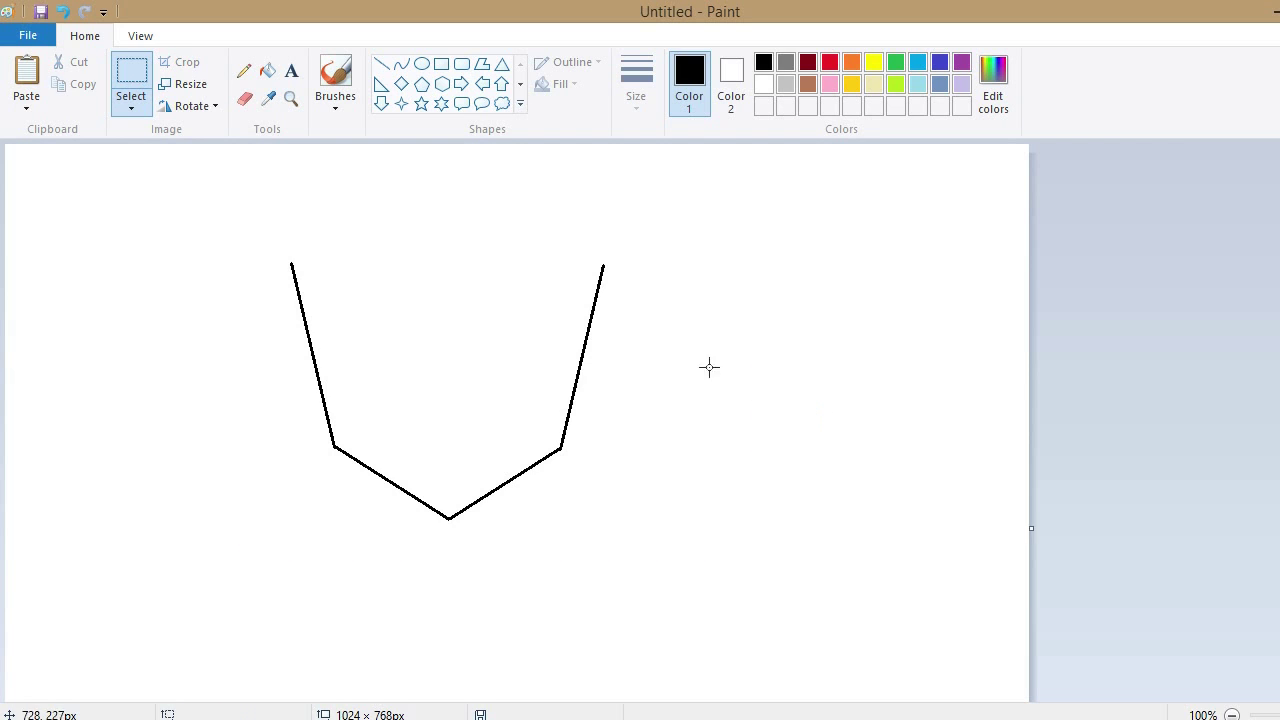
{"action": "scroll", "coordinate": [774, 437], "scroll_direction": "down", "scroll_amount": 3}
{"action": "key", "text": "ctrl+y"}
{"action": "scroll", "coordinate": [826, 394], "scroll_direction": "up", "scroll_amount": 3}
{"action": "scroll", "coordinate": [840, 431], "scroll_direction": "down", "scroll_amount": 3}
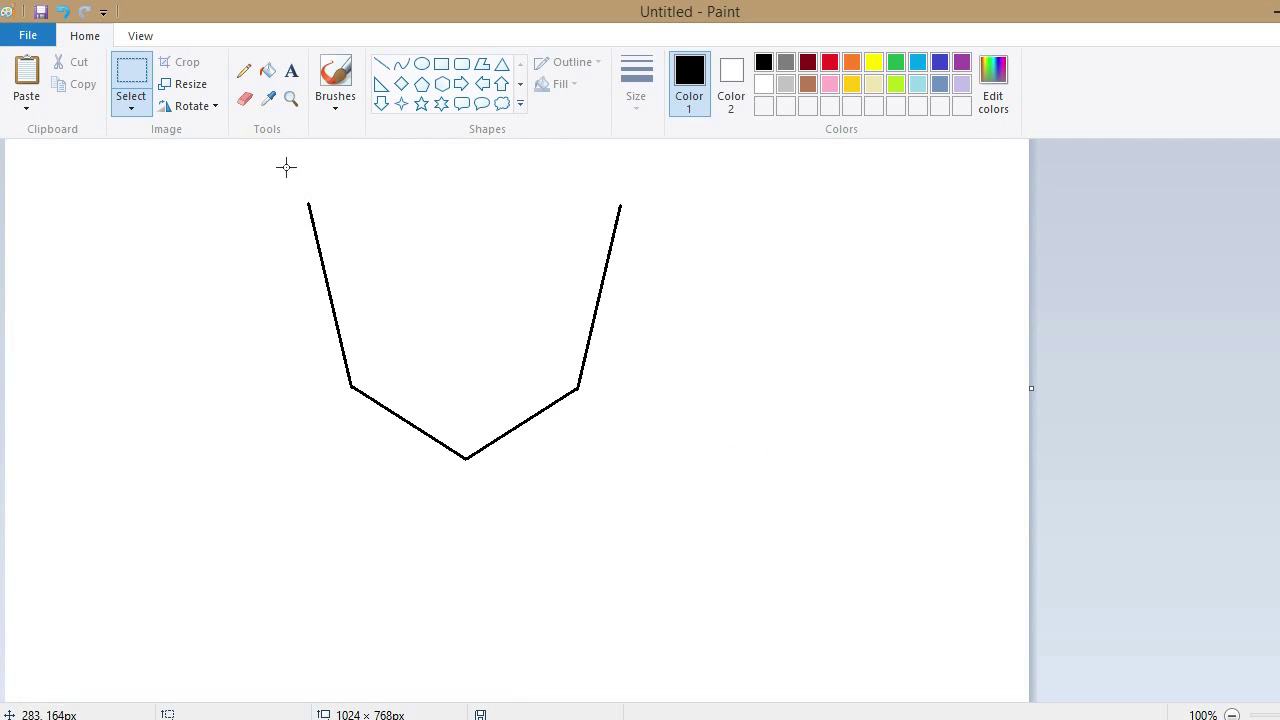
{"action": "left_click", "coordinate": [291, 98]}
- At 200% zoom, draw a small ear curve just outside the jaw's left side
{"action": "left_click", "coordinate": [491, 286]}
{"action": "left_click", "coordinate": [401, 63]}
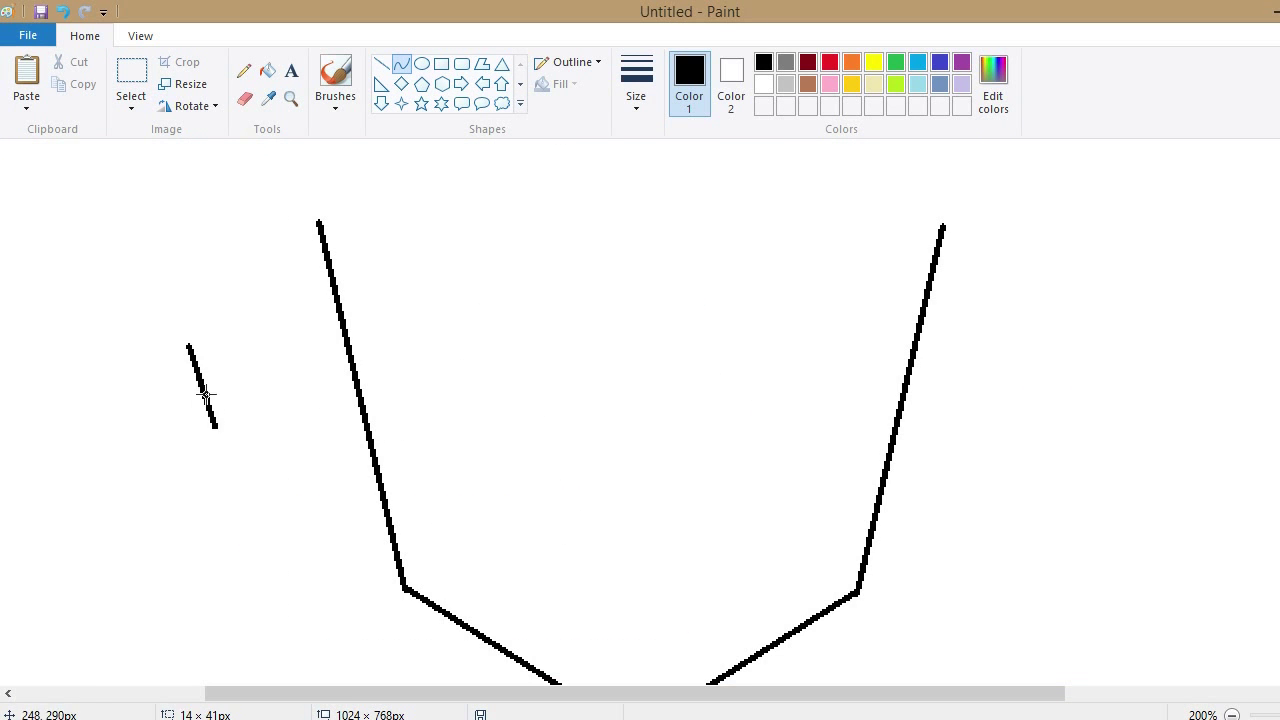
{"action": "left_click_drag", "start_coordinate": [205, 395], "coordinate": [171, 393]}
{"action": "left_click", "coordinate": [131, 105]}
{"action": "left_click", "coordinate": [185, 151]}
{"action": "left_click_drag", "start_coordinate": [128, 277], "coordinate": [249, 500]}
{"action": "left_click_drag", "start_coordinate": [205, 388], "coordinate": [139, 366]}
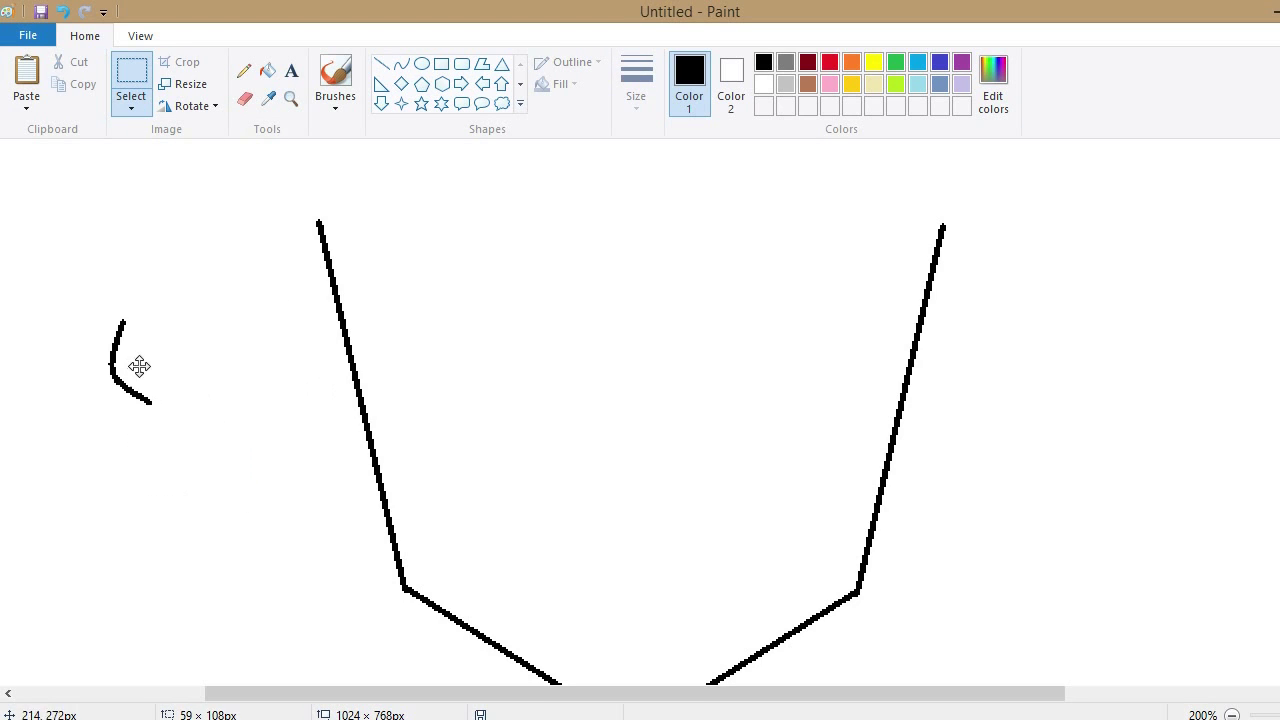
- Draw the eye's arched upper lid and curved left side at 400% zoom
{"action": "left_click", "coordinate": [400, 65]}
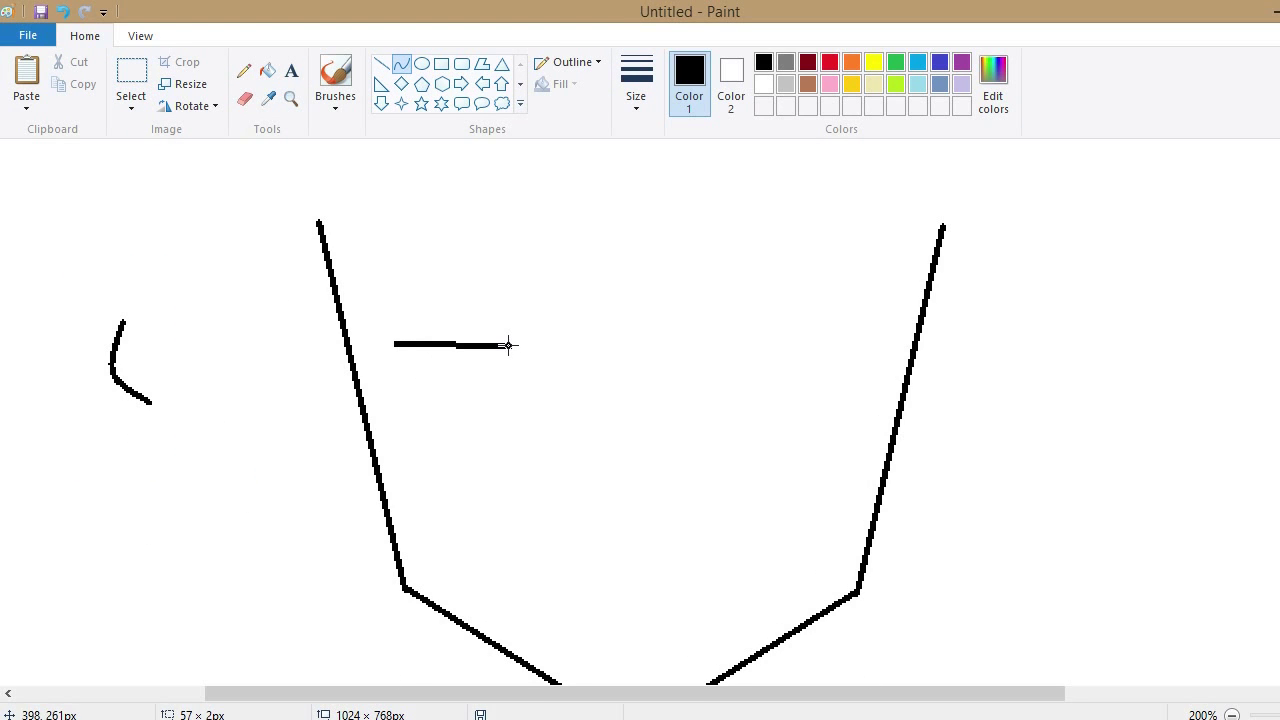
{"action": "left_click_drag", "start_coordinate": [460, 342], "coordinate": [691, 437]}
{"action": "key", "text": "ctrl+z"}
{"action": "mouse_move", "coordinate": [404, 323]}
{"action": "left_mouse_down"}
{"action": "mouse_move", "coordinate": [486, 319]}
{"action": "mouse_move", "coordinate": [468, 303]}
{"action": "left_mouse_up"}
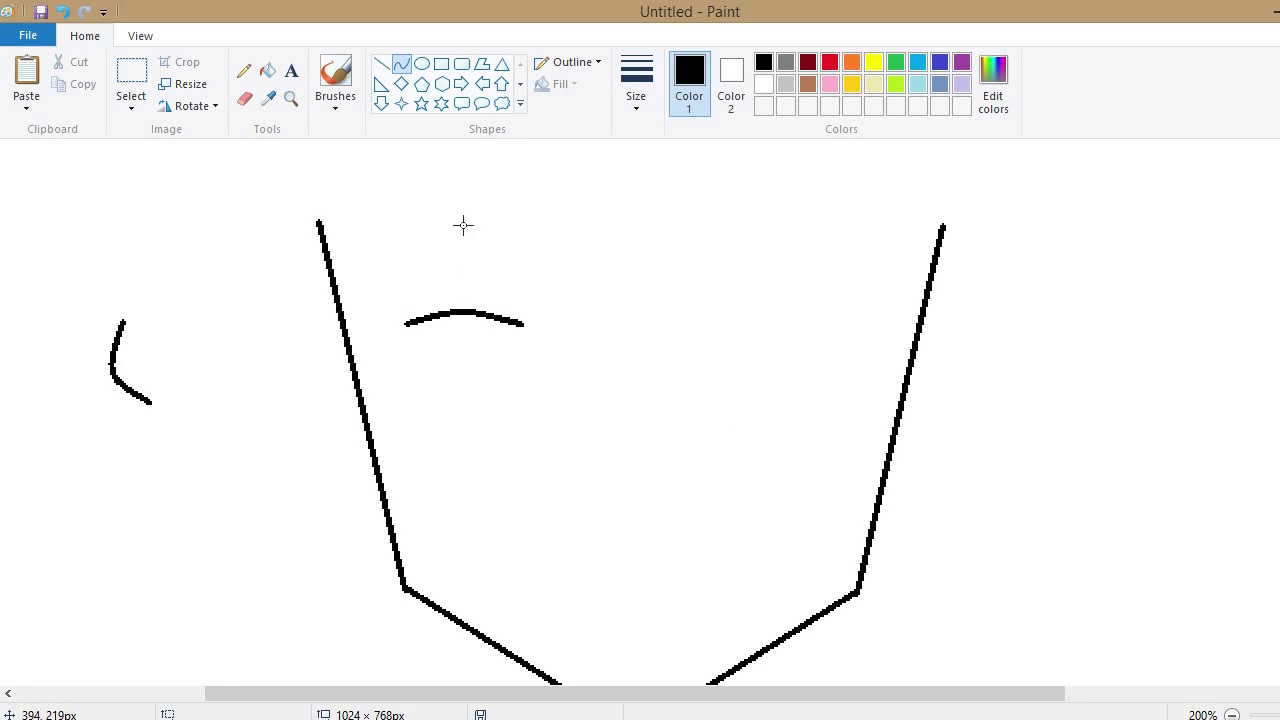
{"action": "left_click", "coordinate": [291, 98]}
{"action": "left_click", "coordinate": [477, 337]}
{"action": "left_click", "coordinate": [400, 65]}
{"action": "mouse_move", "coordinate": [245, 288]}
{"action": "left_mouse_down"}
{"action": "mouse_move", "coordinate": [288, 465]}
{"action": "mouse_move", "coordinate": [232, 370]}
{"action": "left_mouse_up"}
{"action": "left_click", "coordinate": [240, 365]}
- Draw the eye's slightly curved right side and close its bottom with a curve
{"action": "left_click_drag", "start_coordinate": [437, 297], "coordinate": [403, 450]}
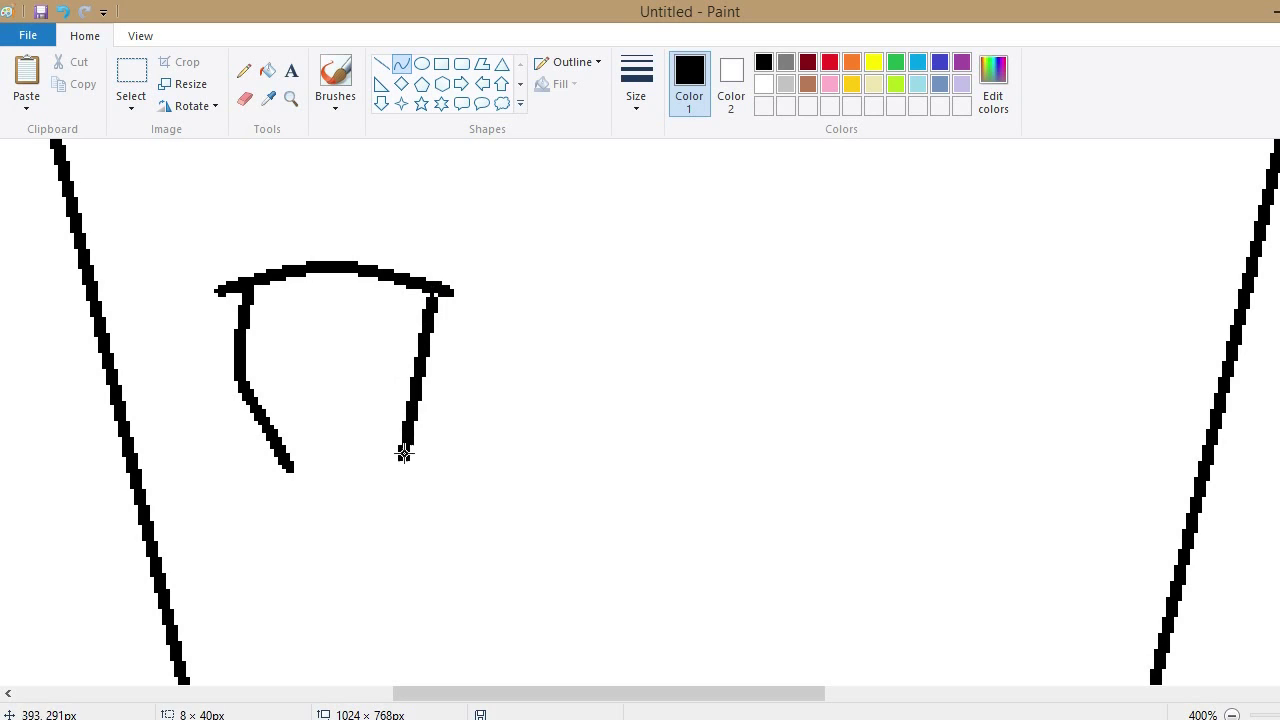
{"action": "left_click_drag", "start_coordinate": [435, 359], "coordinate": [469, 354]}
{"action": "key", "text": "ctrl+z"}
{"action": "left_click_drag", "start_coordinate": [437, 295], "coordinate": [394, 457]}
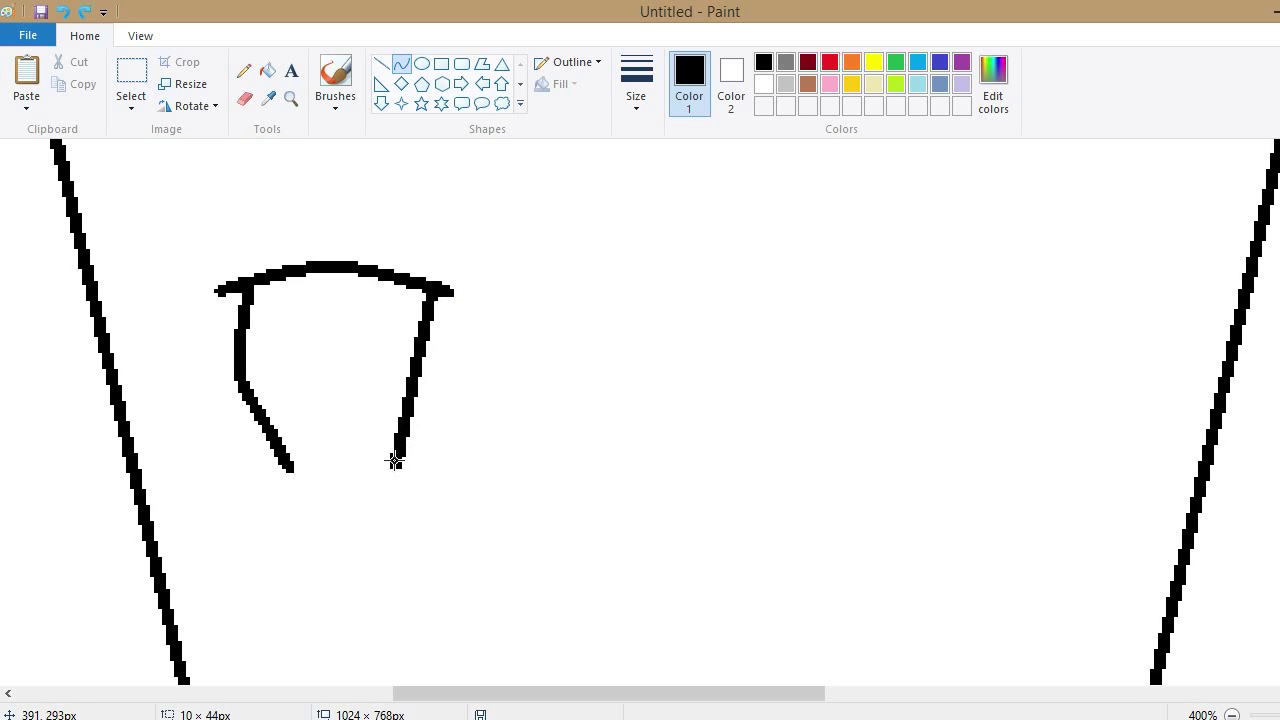
{"action": "mouse_move", "coordinate": [420, 355]}
{"action": "left_mouse_down"}
{"action": "mouse_move", "coordinate": [457, 346]}
{"action": "mouse_move", "coordinate": [443, 363]}
{"action": "left_mouse_up"}
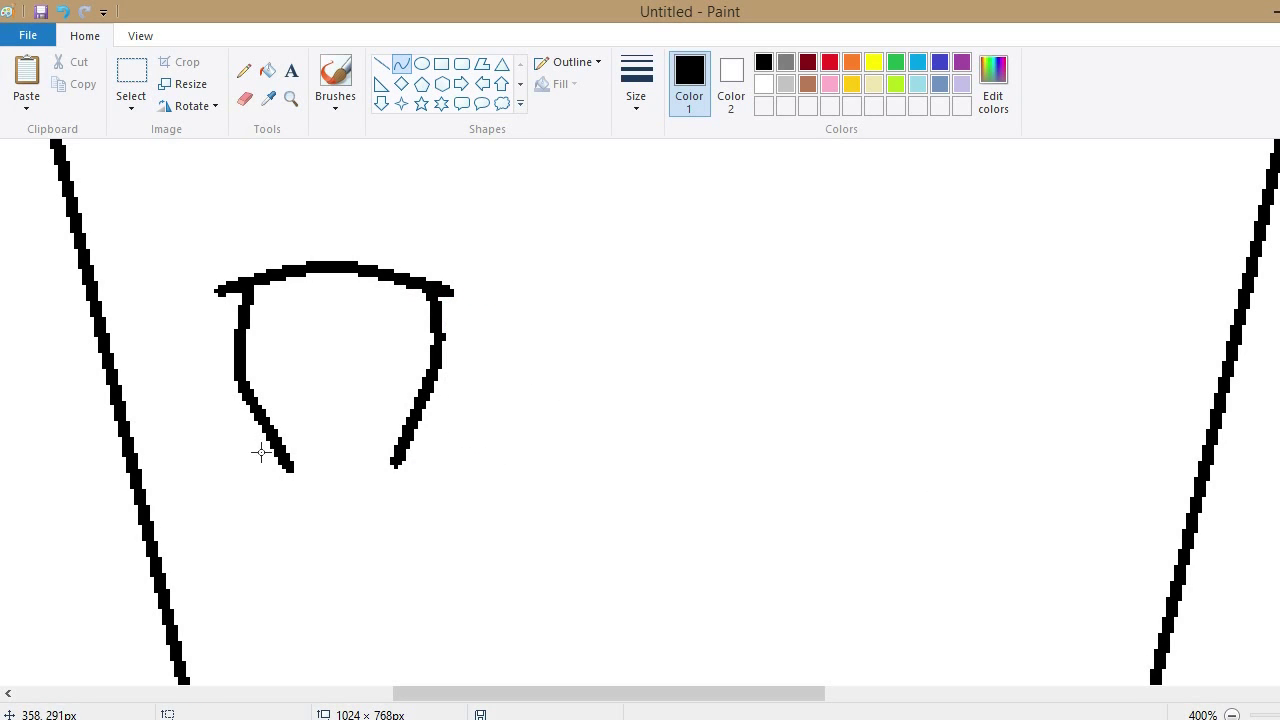
{"action": "mouse_move", "coordinate": [260, 452]}
{"action": "left_mouse_down"}
{"action": "mouse_move", "coordinate": [410, 457]}
{"action": "mouse_move", "coordinate": [344, 485]}
{"action": "left_mouse_up"}
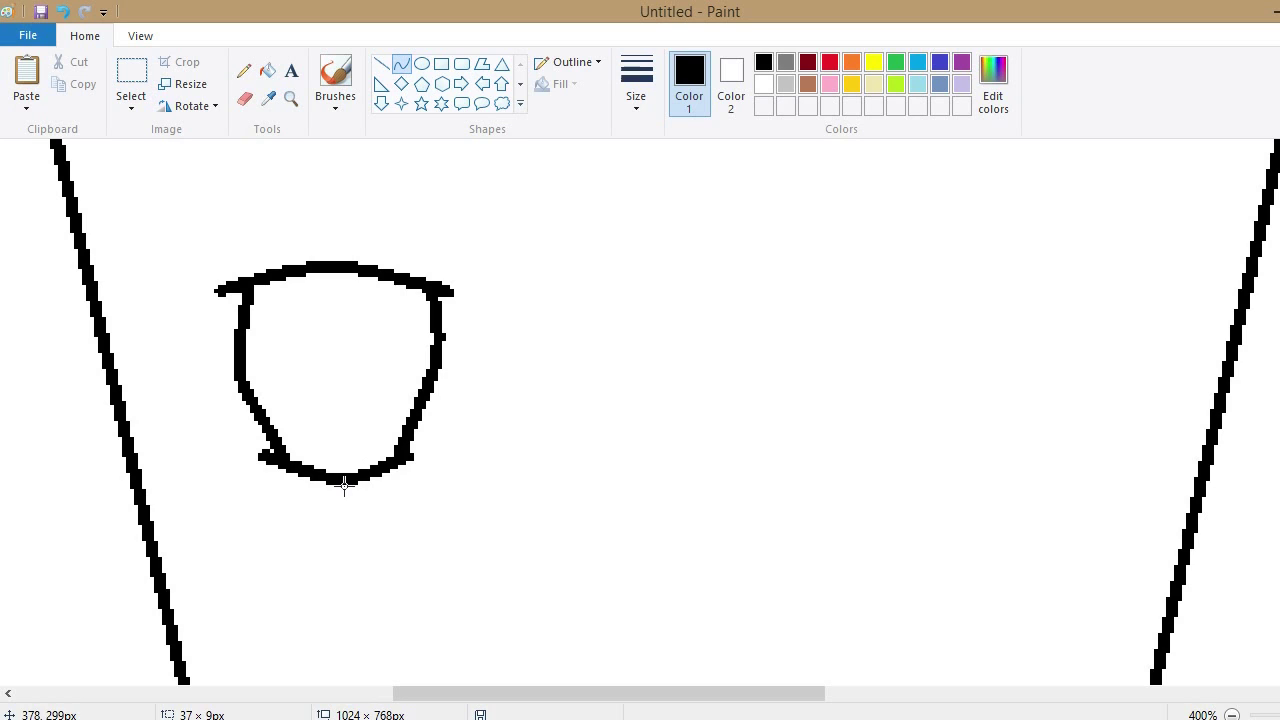
- Move the bottom curve up and the top arch down to shorten the eye
{"action": "left_click", "coordinate": [145, 110]}
{"action": "left_click", "coordinate": [180, 165]}
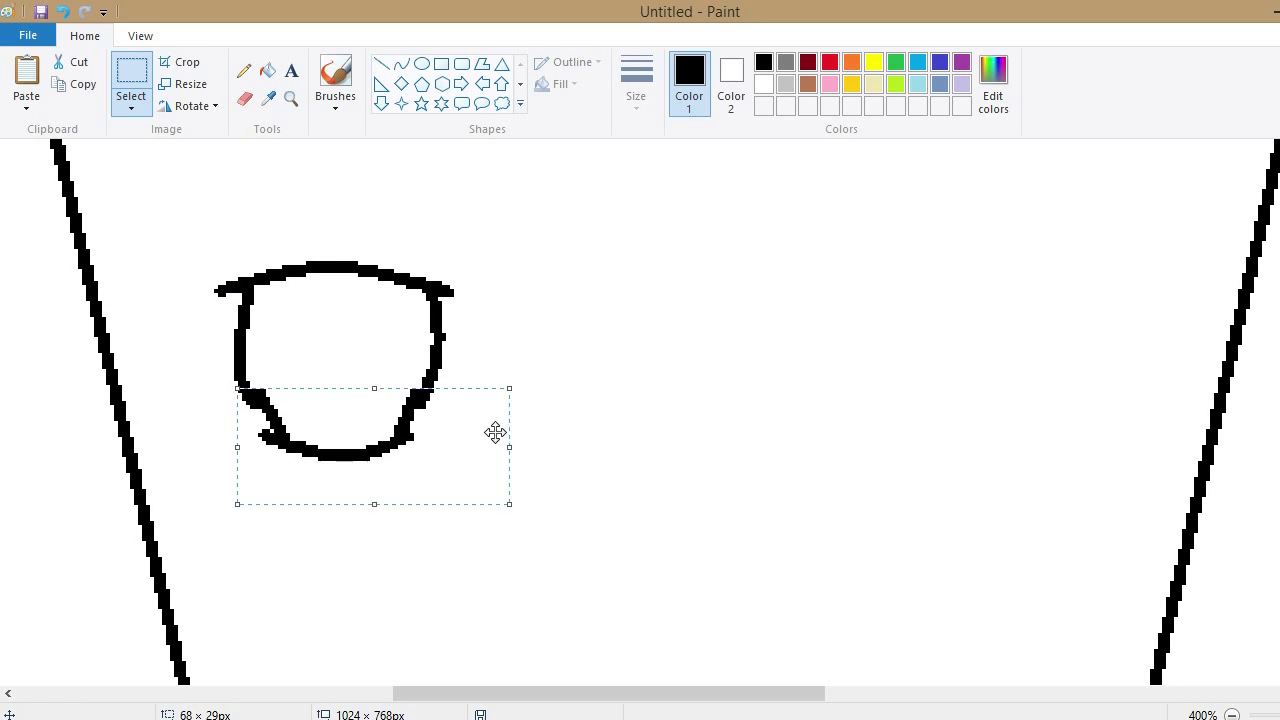
{"action": "left_click_drag", "start_coordinate": [189, 234], "coordinate": [541, 352]}
{"action": "left_click_drag", "start_coordinate": [353, 290], "coordinate": [355, 309]}
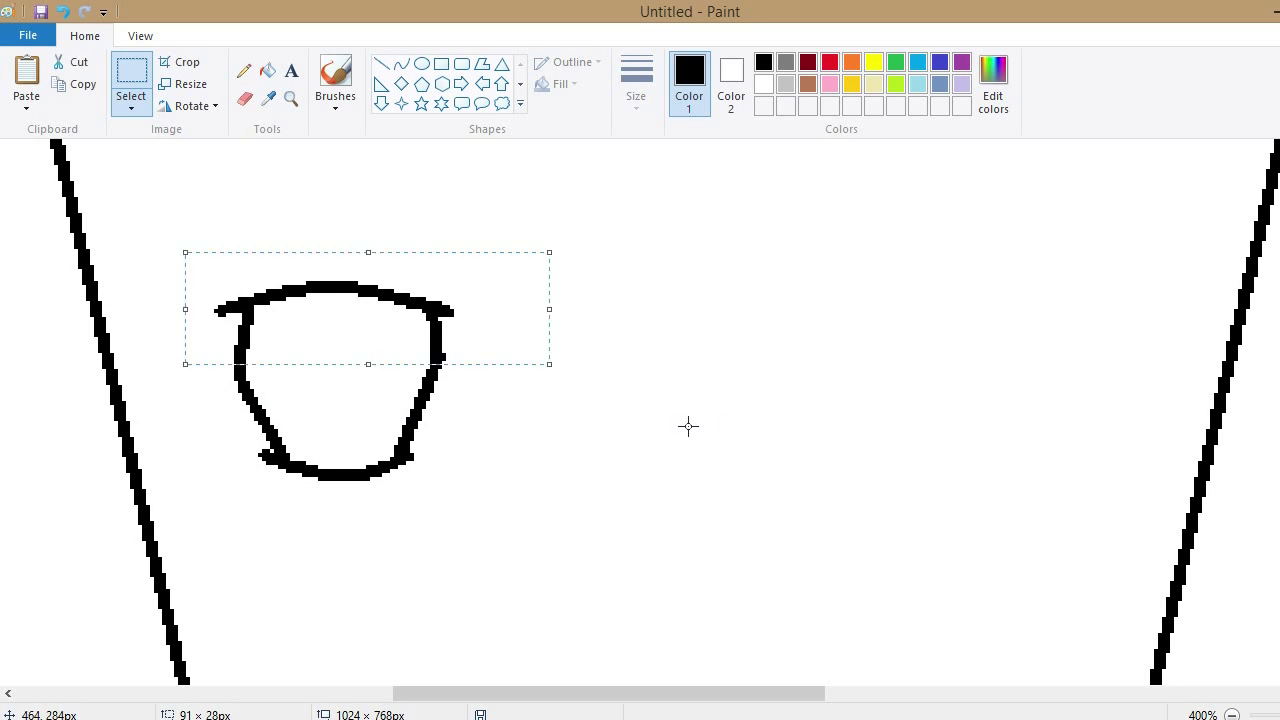
{"action": "left_click", "coordinate": [391, 240]}
{"action": "left_click", "coordinate": [243, 70]}
- Draw a thin-outlined oval pupil inside the iris and fill it black
{"action": "left_click", "coordinate": [636, 95]}
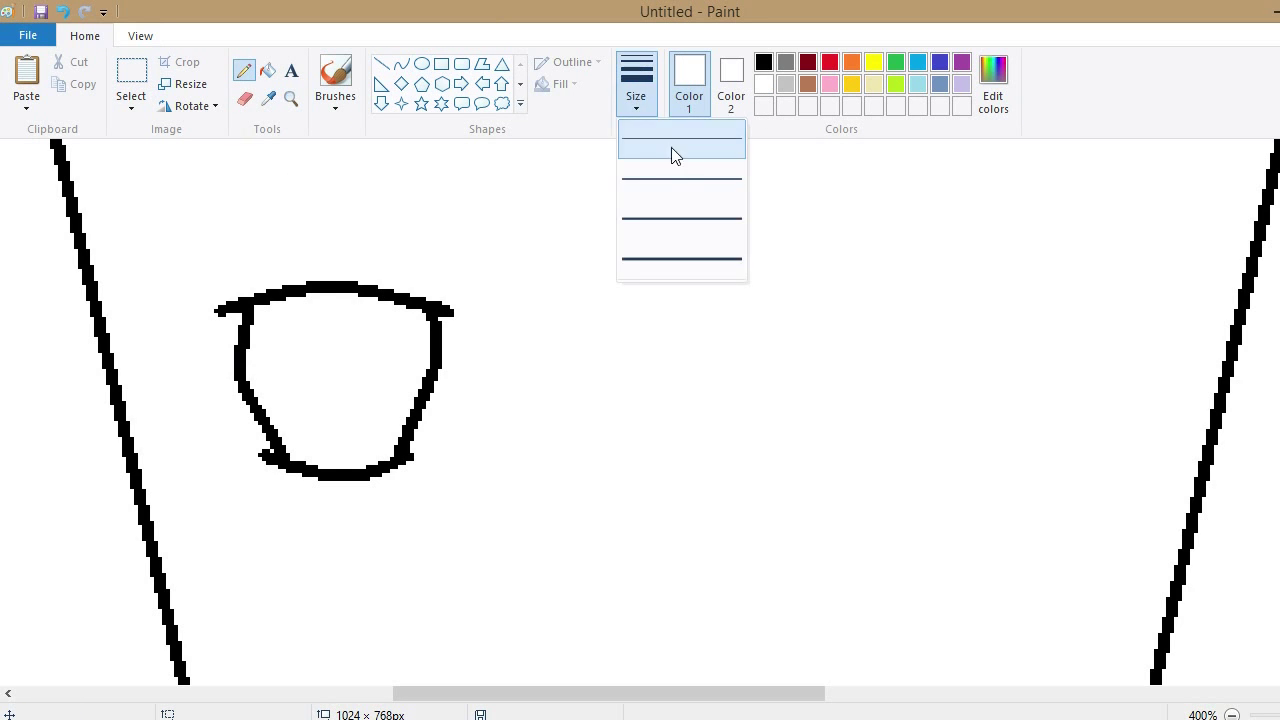
{"action": "left_click", "coordinate": [674, 154]}
{"action": "left_click", "coordinate": [763, 62]}
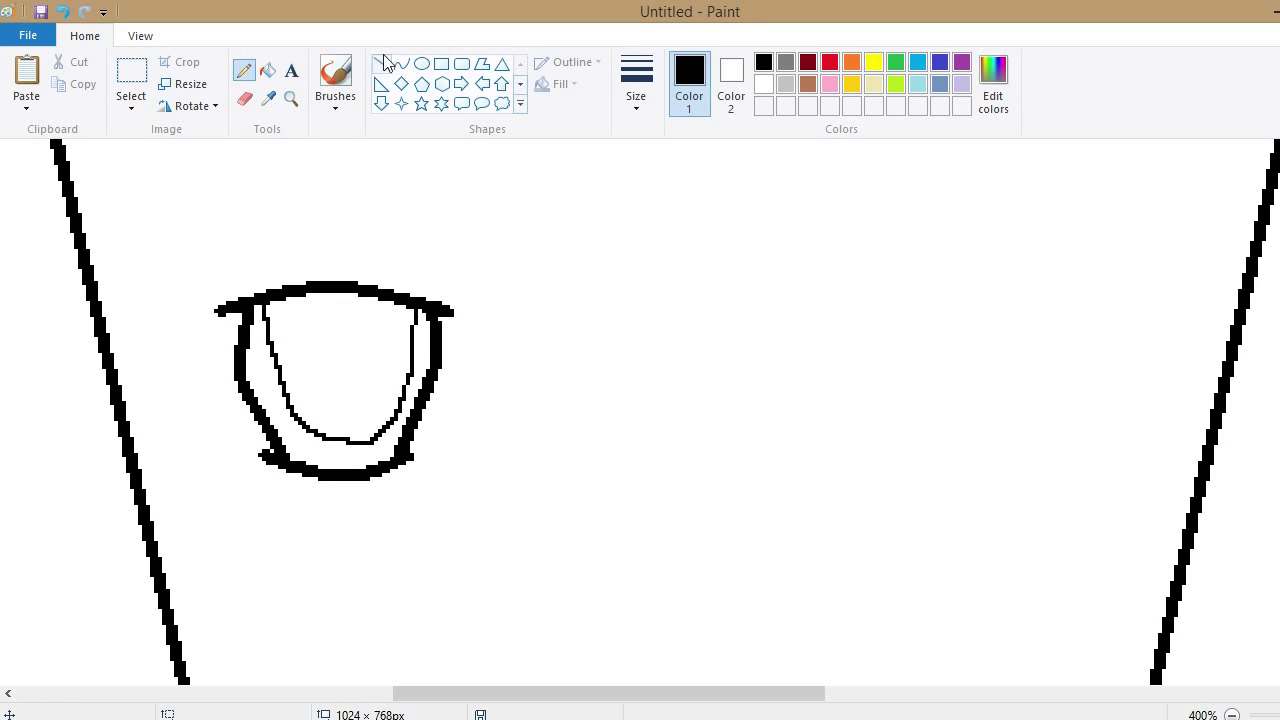
{"action": "left_click", "coordinate": [421, 63]}
{"action": "left_click_drag", "start_coordinate": [310, 313], "coordinate": [362, 412]}
{"action": "left_click", "coordinate": [267, 70]}
{"action": "left_click", "coordinate": [336, 362]}
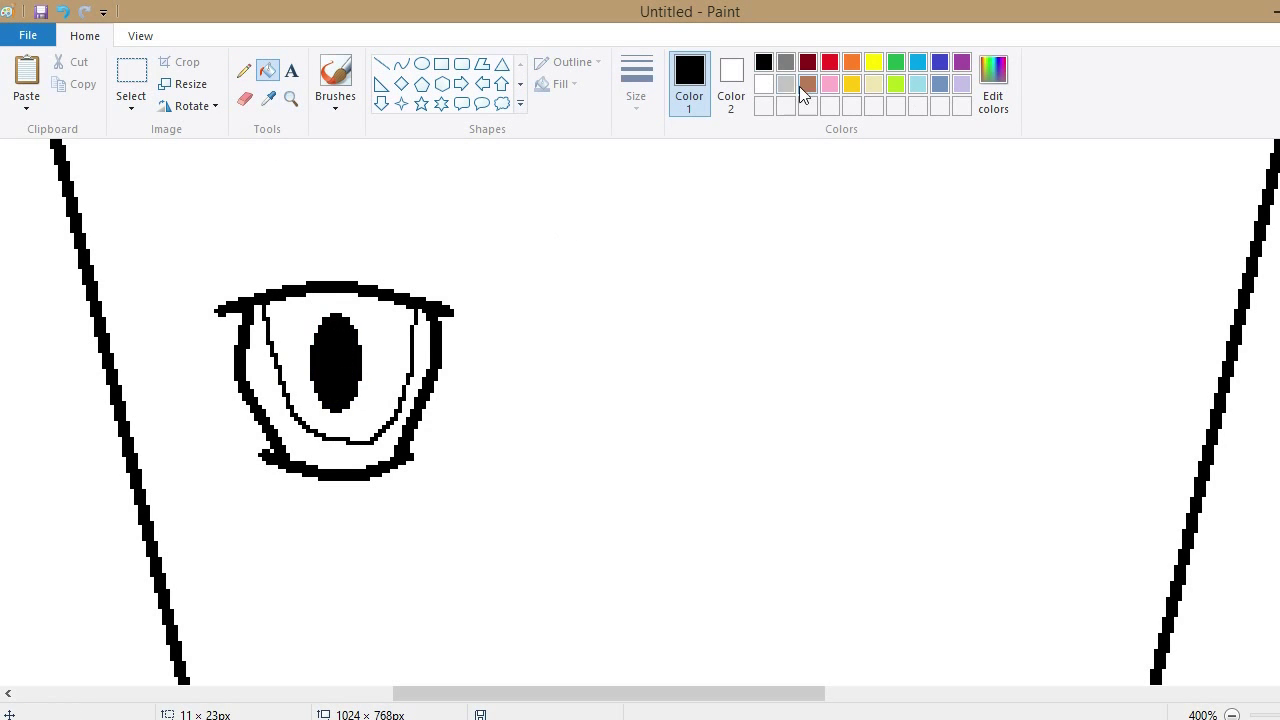
- Mix a muted grey-green custom colour and fill the iris and its gaps with it
{"action": "double_click", "coordinate": [788, 85]}
{"action": "left_click_drag", "start_coordinate": [890, 355], "coordinate": [901, 341]}
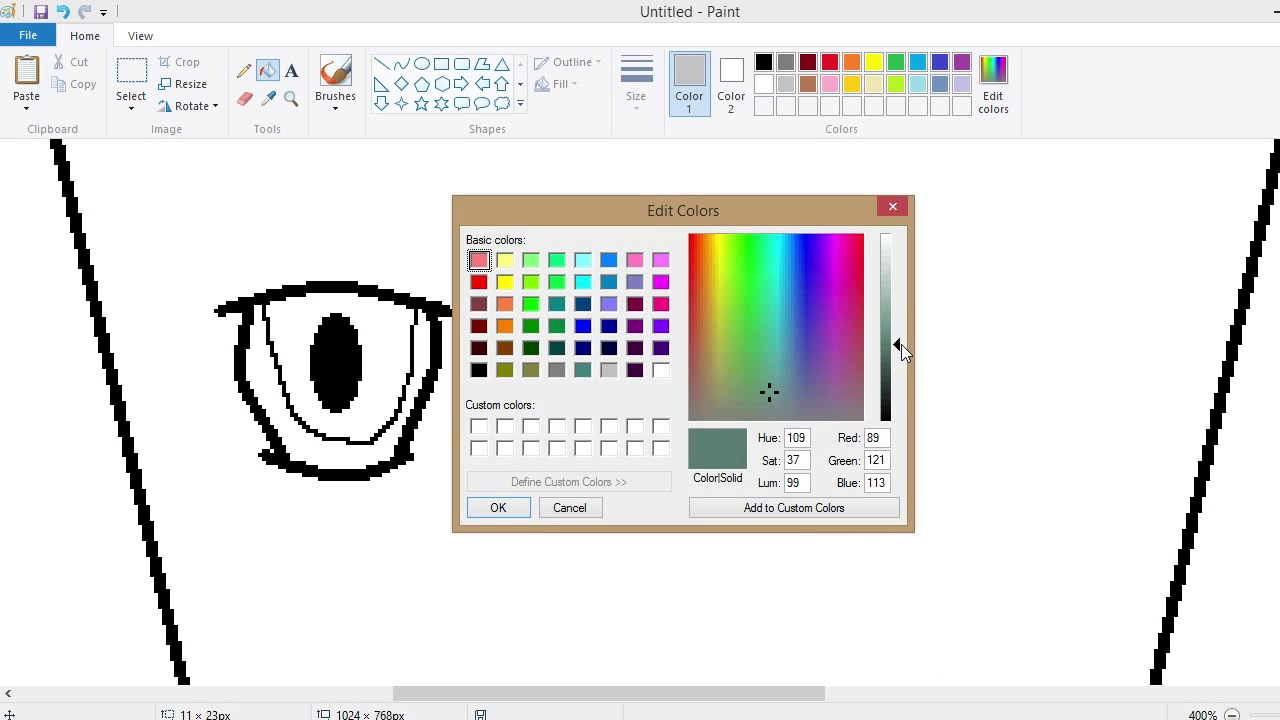
{"action": "left_click", "coordinate": [794, 508]}
{"action": "left_click", "coordinate": [498, 508]}
{"action": "left_click", "coordinate": [305, 322]}
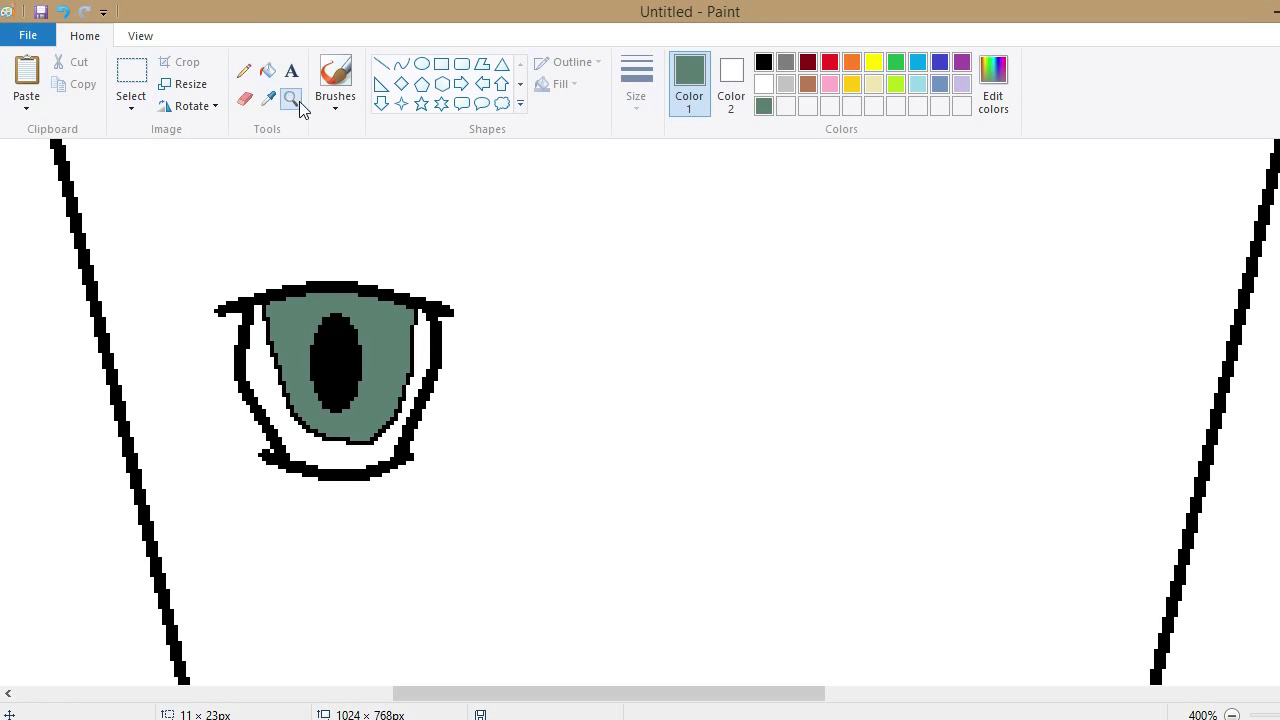
{"action": "left_click", "coordinate": [336, 370]}
{"action": "left_click", "coordinate": [243, 70]}
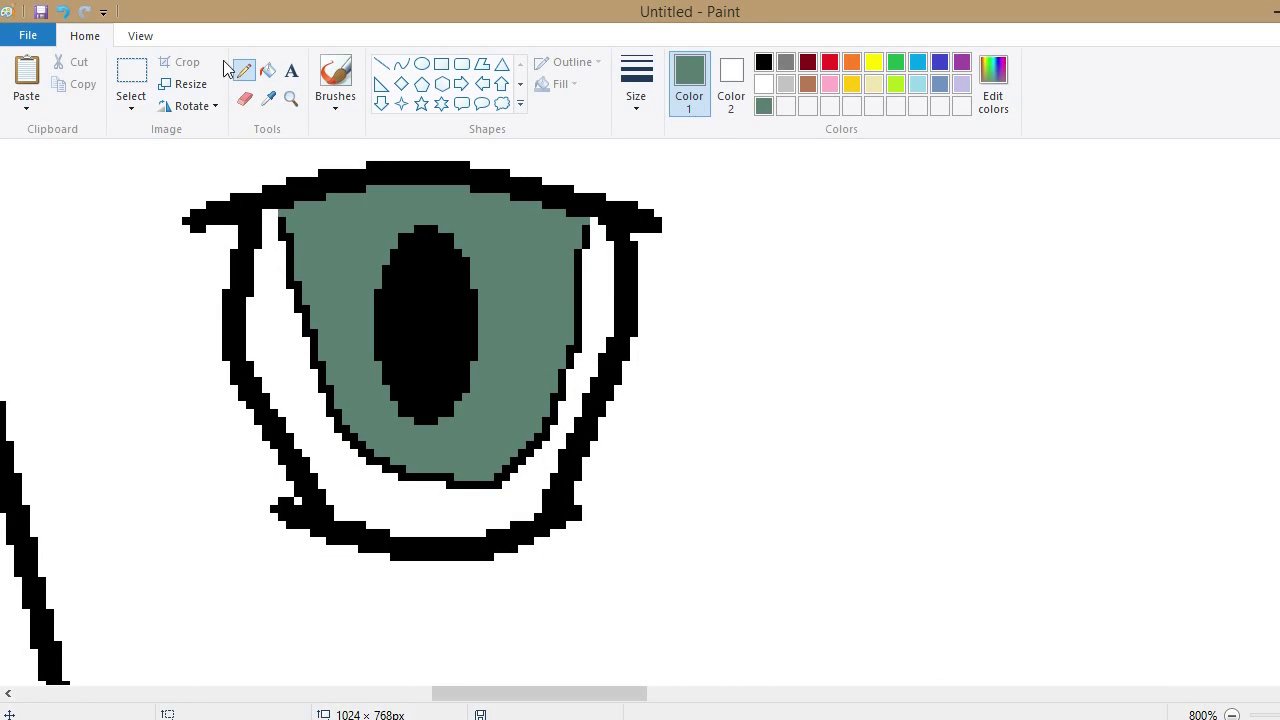
{"action": "left_click", "coordinate": [267, 70]}
{"action": "left_click", "coordinate": [398, 428]}
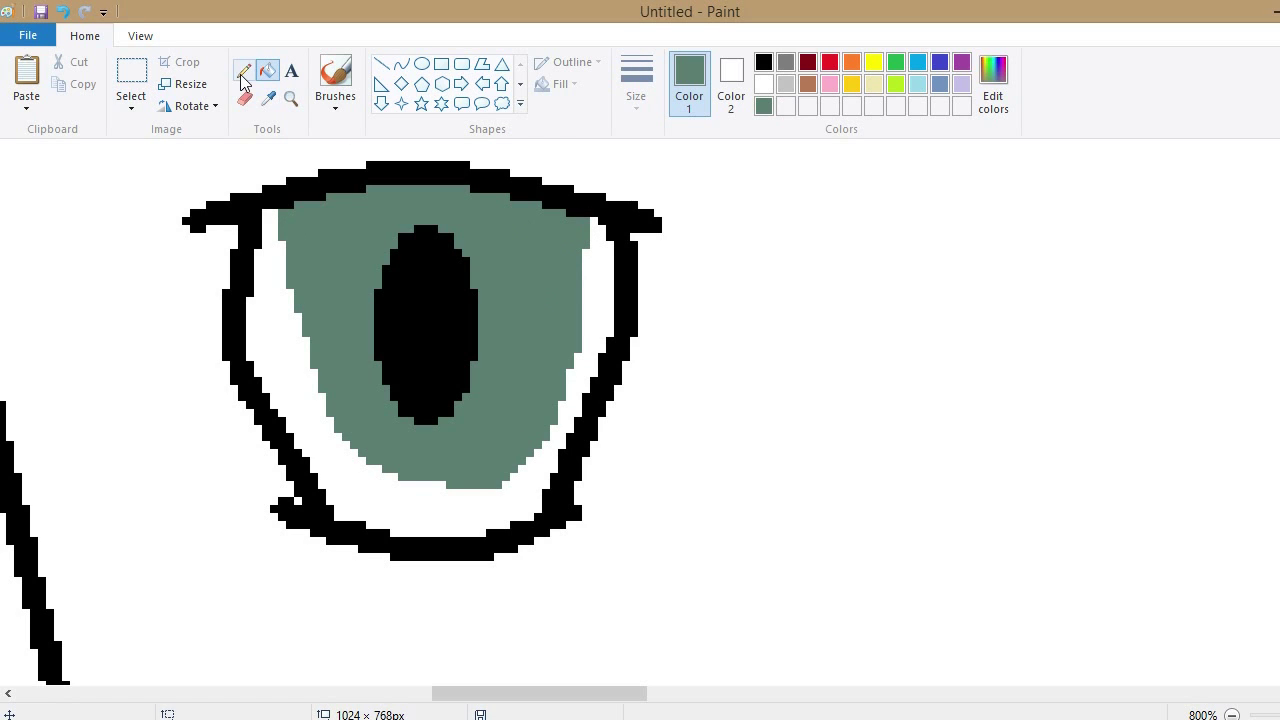
- Brush a white highlight over the top of the pupil with a larger brush
{"action": "left_click", "coordinate": [335, 100]}
{"action": "left_click", "coordinate": [337, 134]}
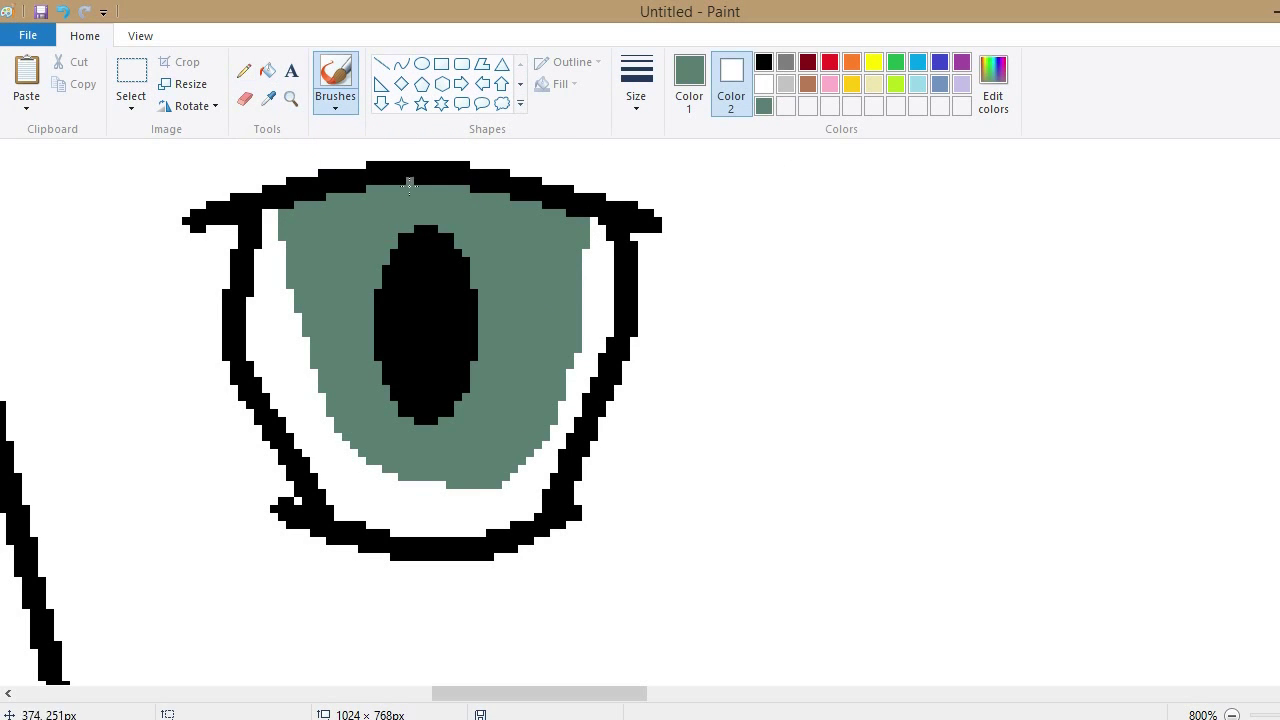
{"action": "left_click", "coordinate": [689, 75]}
{"action": "left_click", "coordinate": [763, 84]}
{"action": "left_click_drag", "start_coordinate": [410, 196], "coordinate": [400, 214]}
{"action": "left_click", "coordinate": [338, 102]}
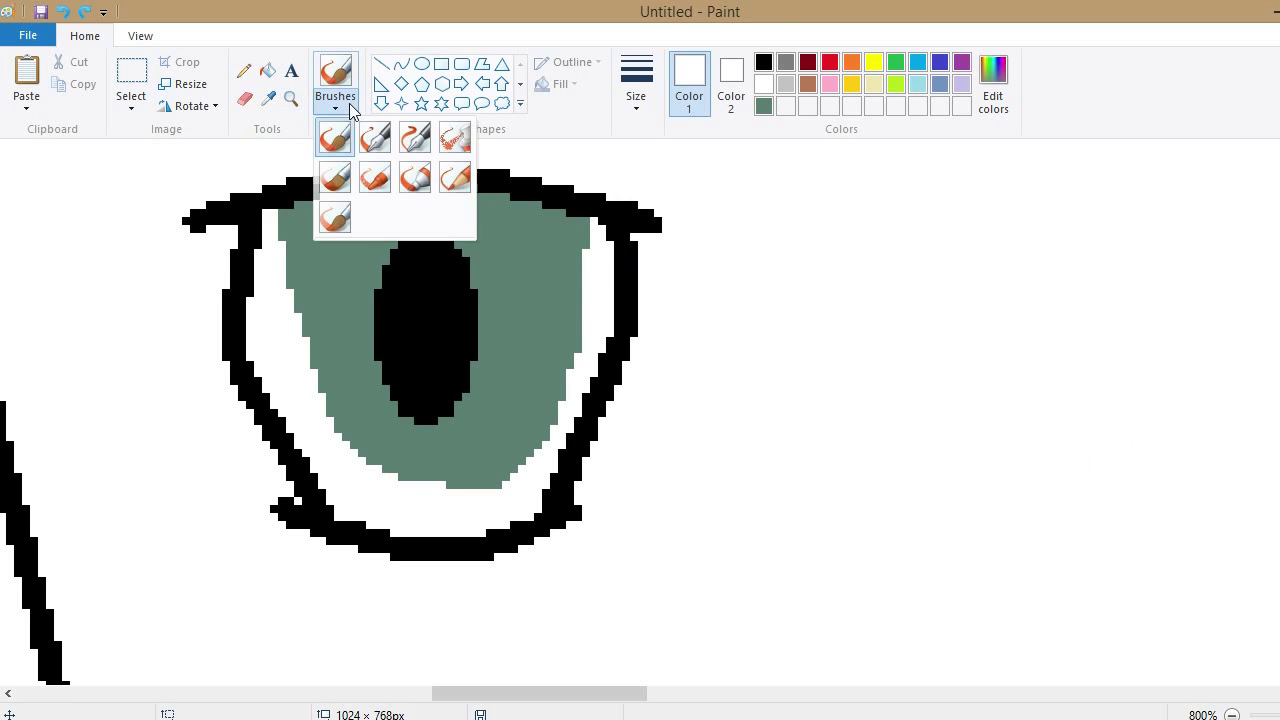
{"action": "left_click", "coordinate": [636, 96]}
{"action": "left_click", "coordinate": [680, 257]}
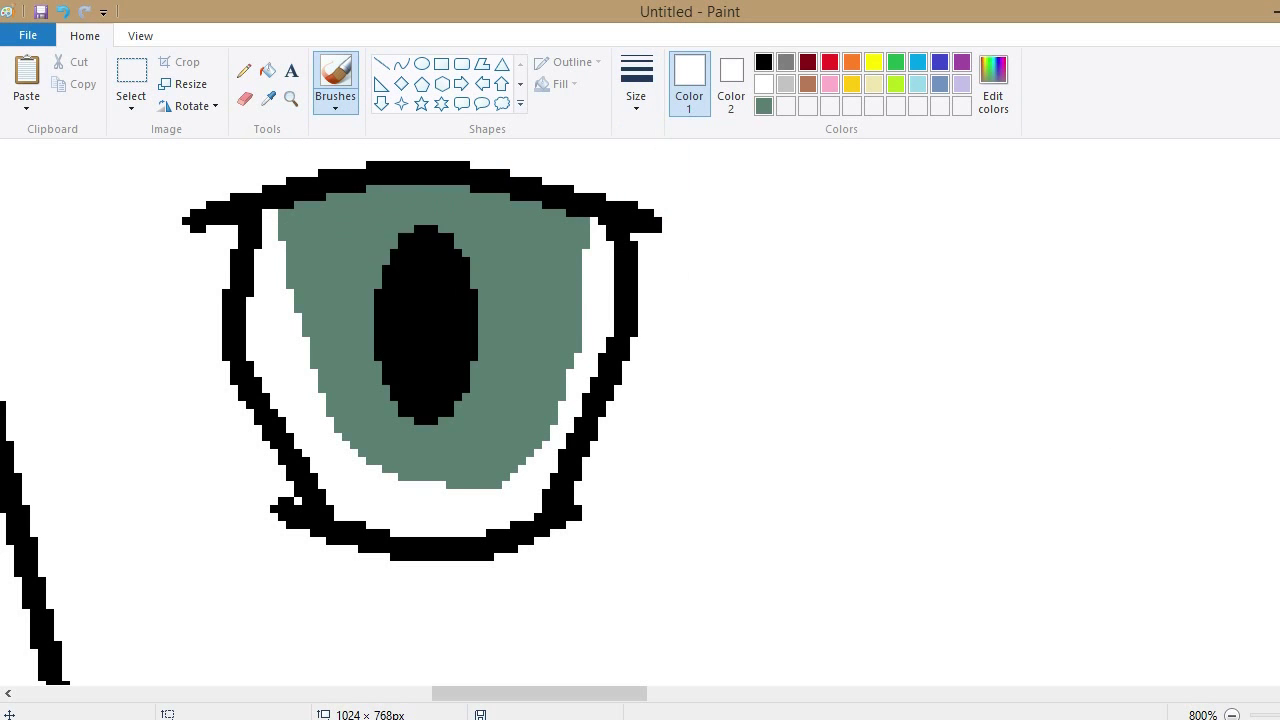
{"action": "left_click", "coordinate": [421, 250]}
{"action": "key", "text": "ctrl+z"}
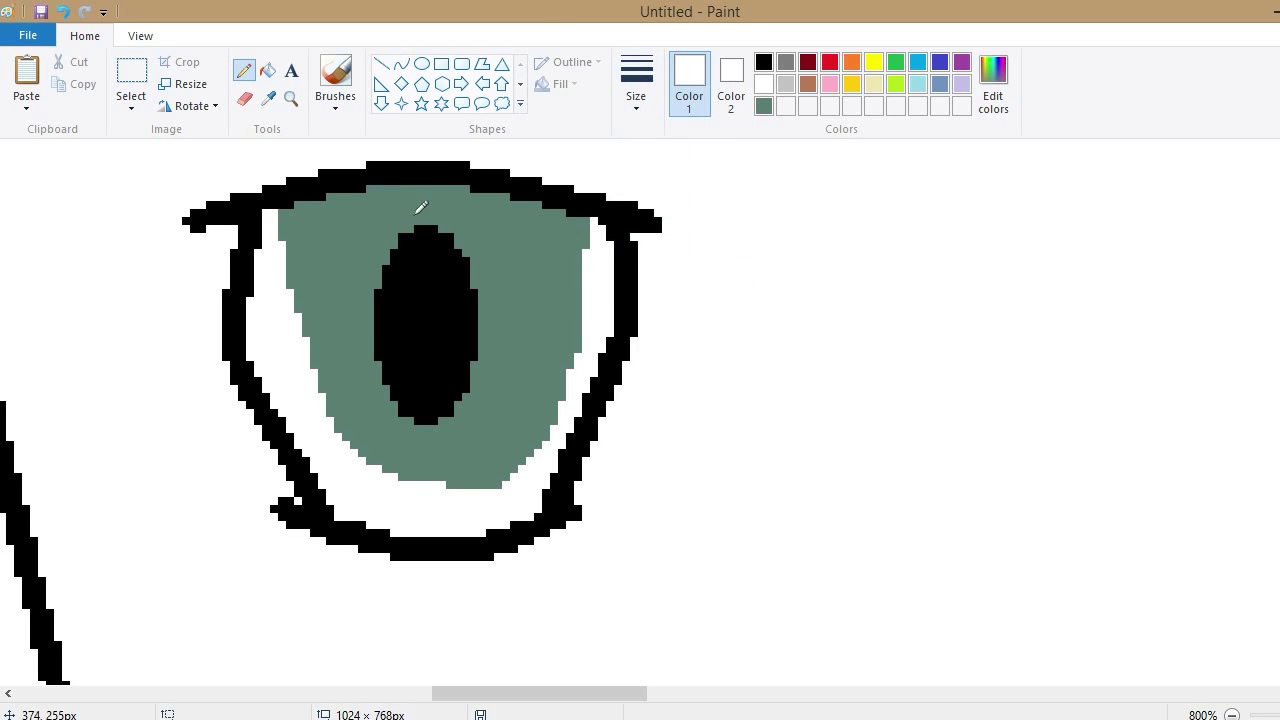
{"action": "left_click", "coordinate": [426, 218]}
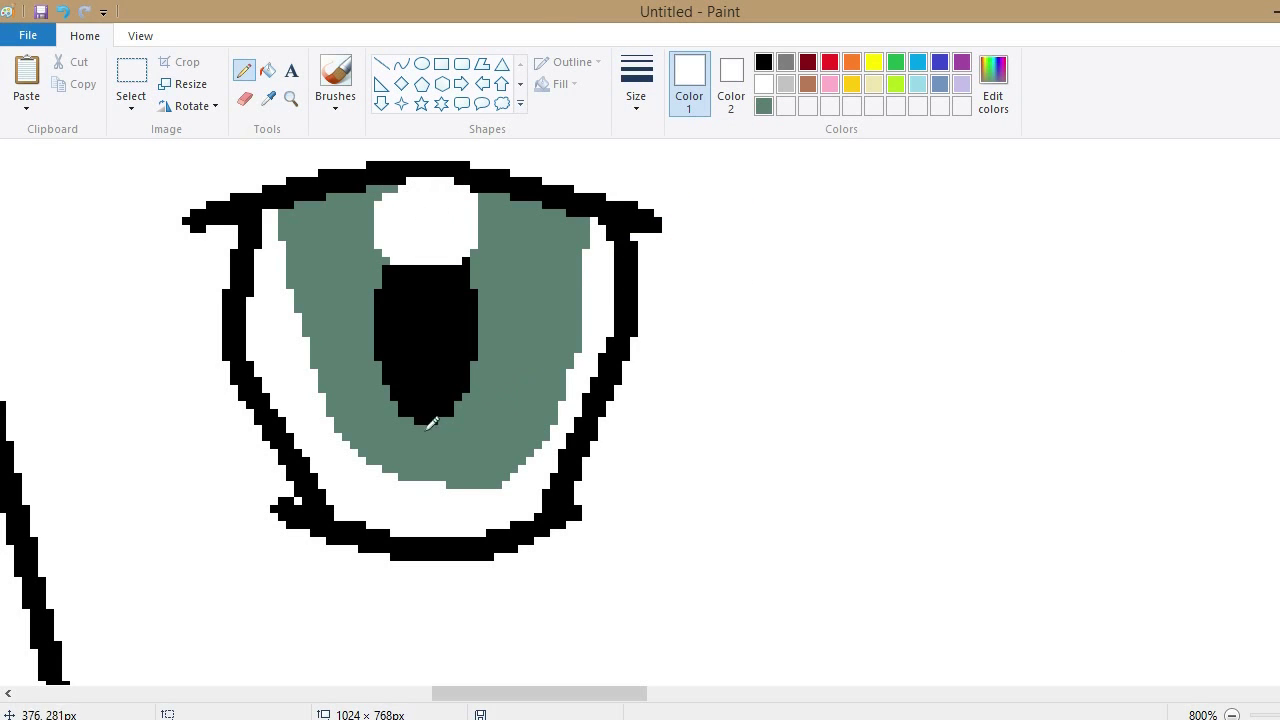
- Add a second highlight: a small white-filled circle at the pupil's bottom
{"action": "left_click", "coordinate": [421, 63]}
{"action": "left_click_drag", "start_coordinate": [431, 378], "coordinate": [491, 443]}
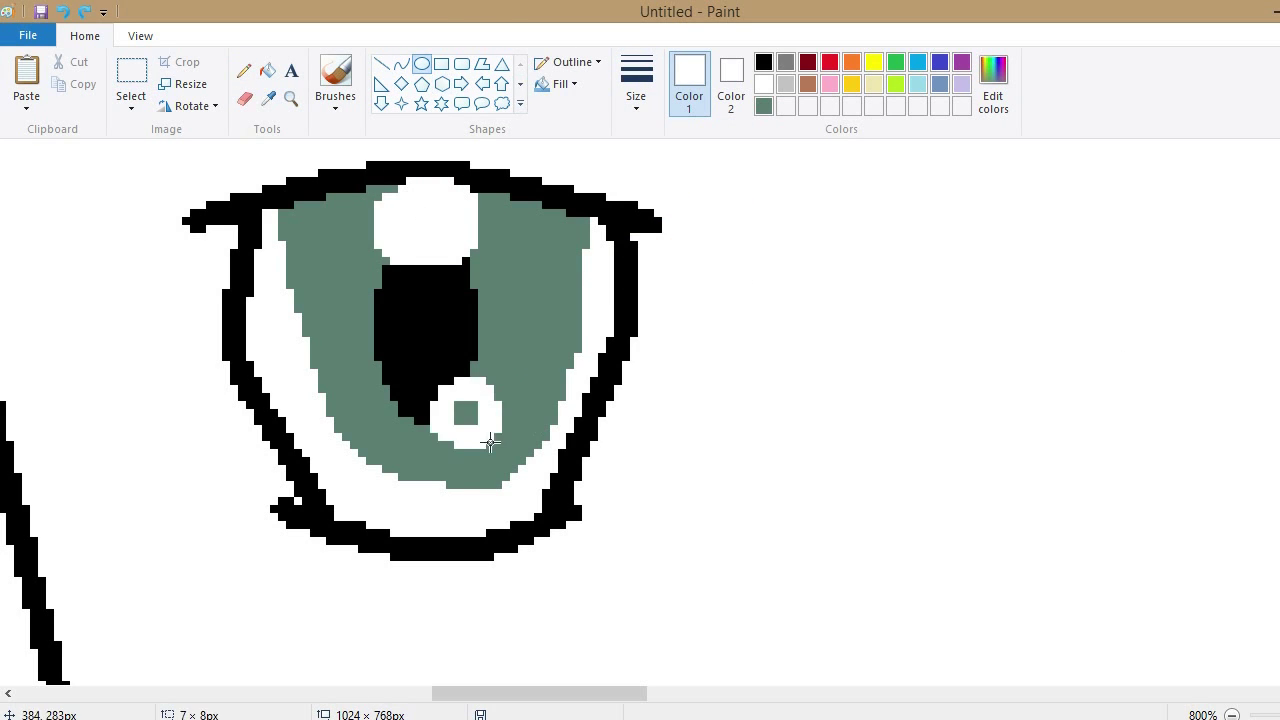
{"action": "left_click", "coordinate": [267, 70]}
{"action": "left_click", "coordinate": [466, 412]}
{"action": "scroll", "coordinate": [486, 371], "scroll_direction": "down", "scroll_amount": 3}
{"action": "scroll", "coordinate": [966, 349], "scroll_direction": "up", "scroll_amount": 5}
- Draw a thin eyebrow line above the eye and zoom out to the whole face
{"action": "left_click", "coordinate": [243, 70]}
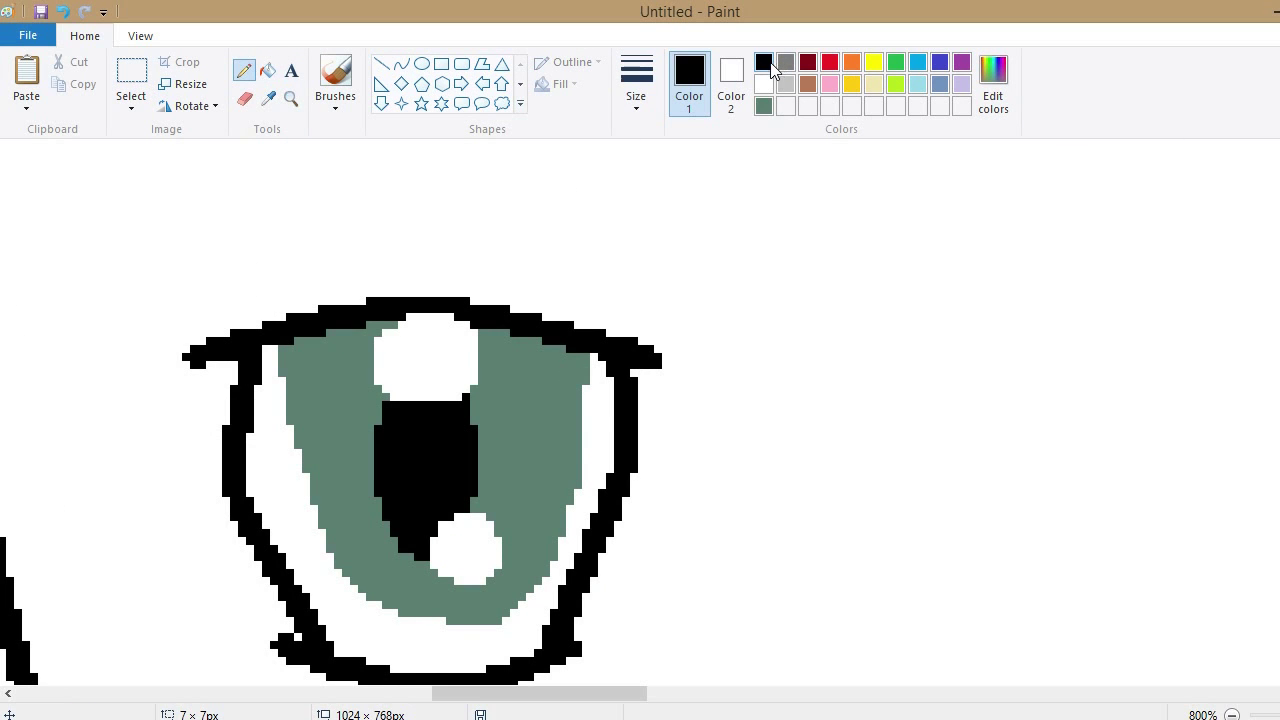
{"action": "left_click_drag", "start_coordinate": [168, 330], "coordinate": [305, 252]}
{"action": "key", "text": "ctrl+z"}
{"action": "left_click", "coordinate": [636, 95]}
{"action": "left_click", "coordinate": [682, 180]}
{"action": "left_click_drag", "start_coordinate": [162, 308], "coordinate": [532, 253]}
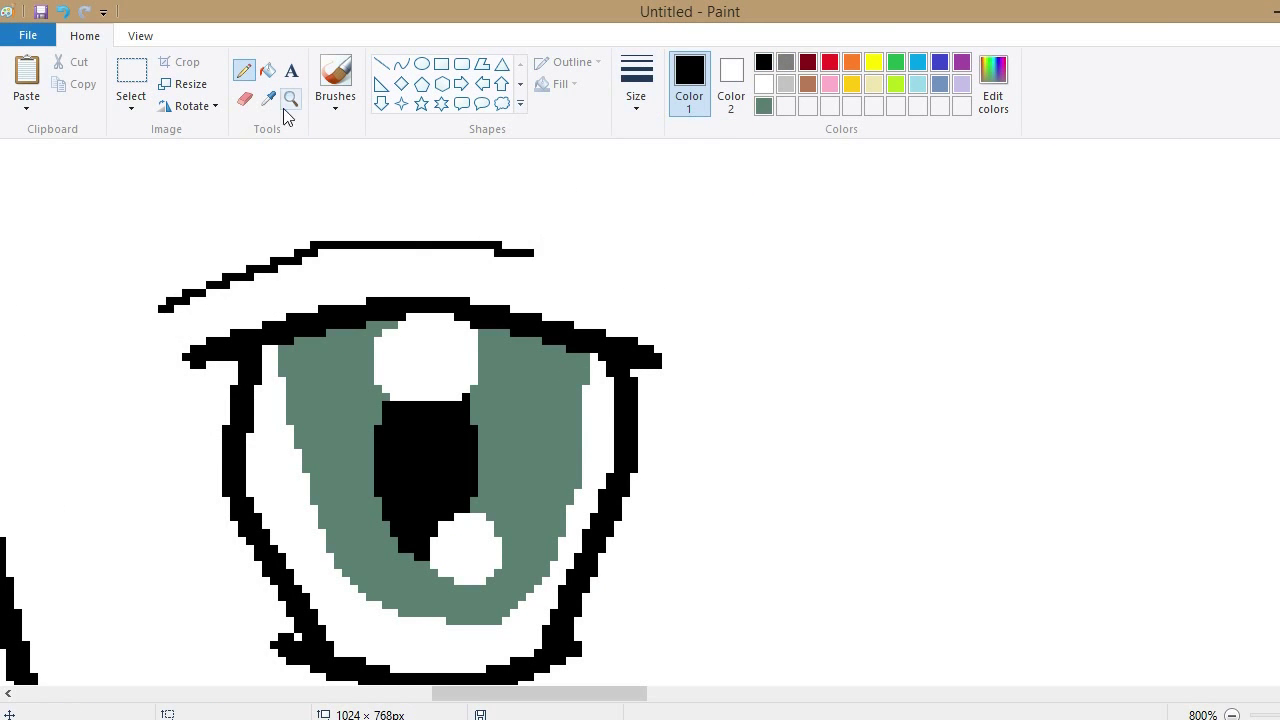
{"action": "left_click", "coordinate": [290, 98]}
{"action": "right_click", "coordinate": [394, 320]}
{"action": "right_click", "coordinate": [466, 431]}
{"action": "left_click", "coordinate": [600, 400]}
- Duplicate the eye as the right eye and shift the left eye about 22 px right
{"action": "left_click", "coordinate": [131, 95]}
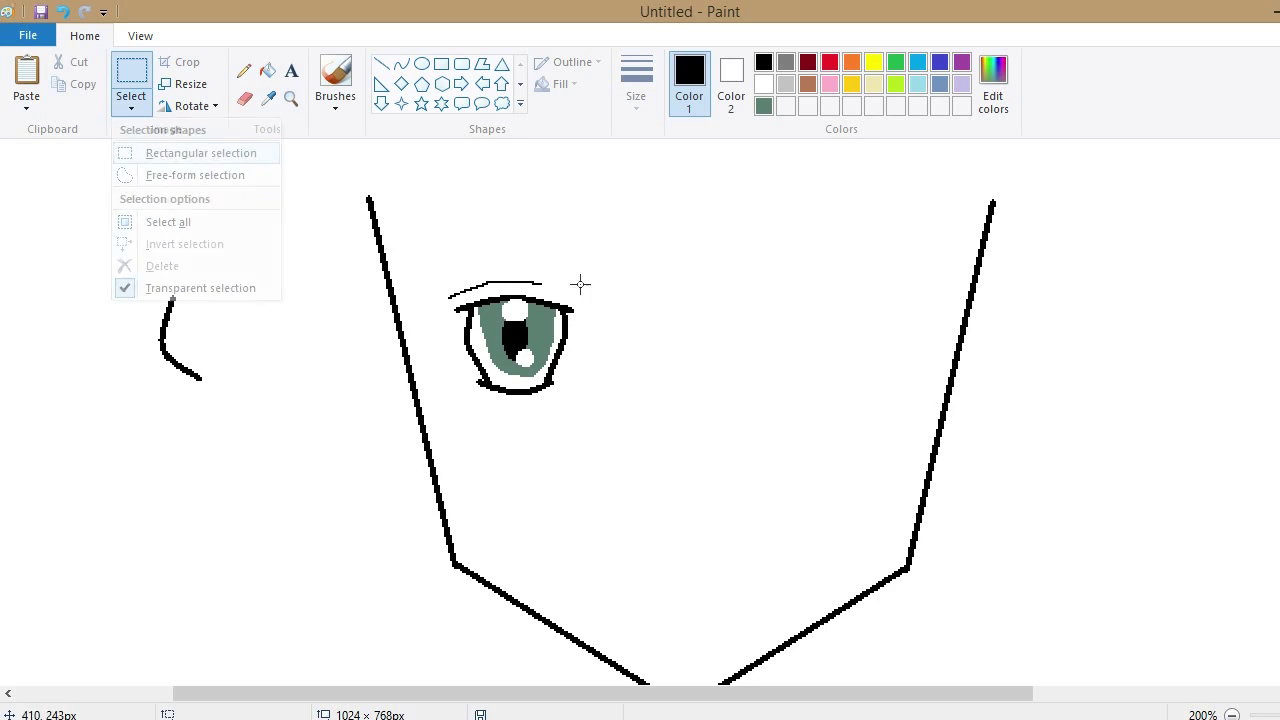
{"action": "left_click_drag", "start_coordinate": [418, 260], "coordinate": [660, 412]}
{"action": "left_click_drag", "start_coordinate": [548, 378], "coordinate": [553, 388]}
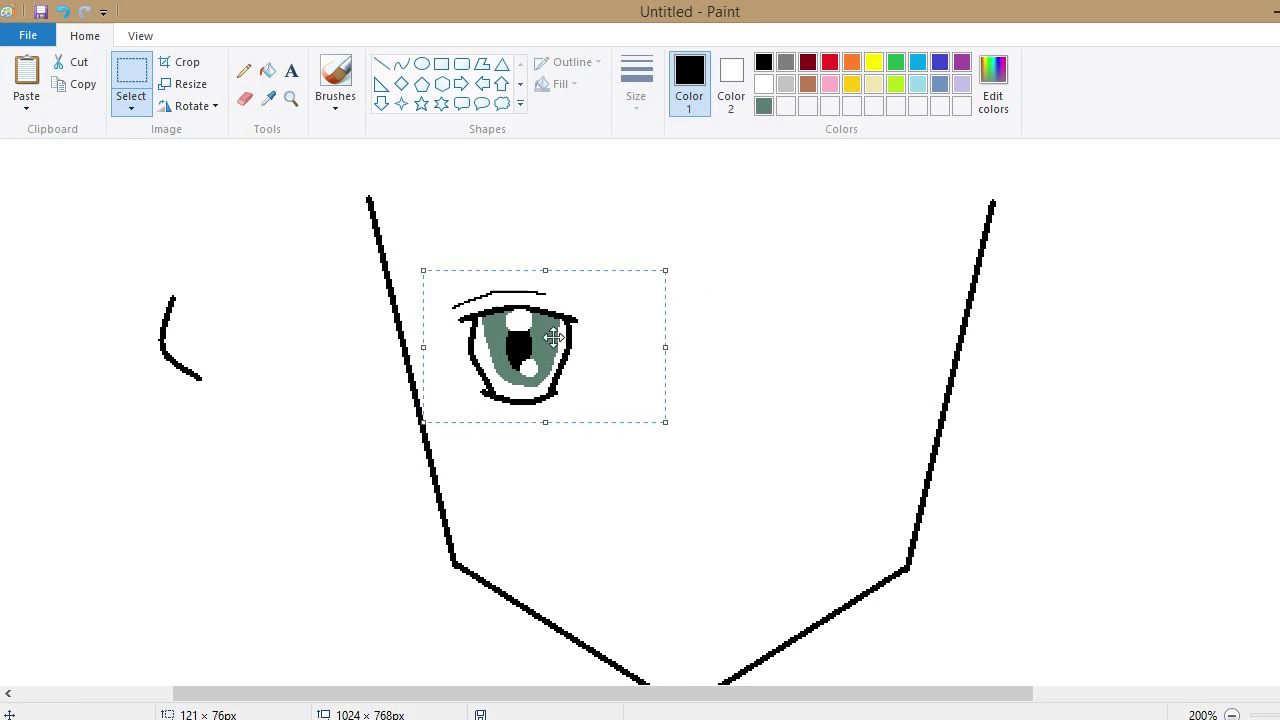
{"action": "key", "text": "ctrl+c"}
{"action": "key", "text": "ctrl+v"}
{"action": "left_click_drag", "start_coordinate": [117, 209], "coordinate": [851, 345]}
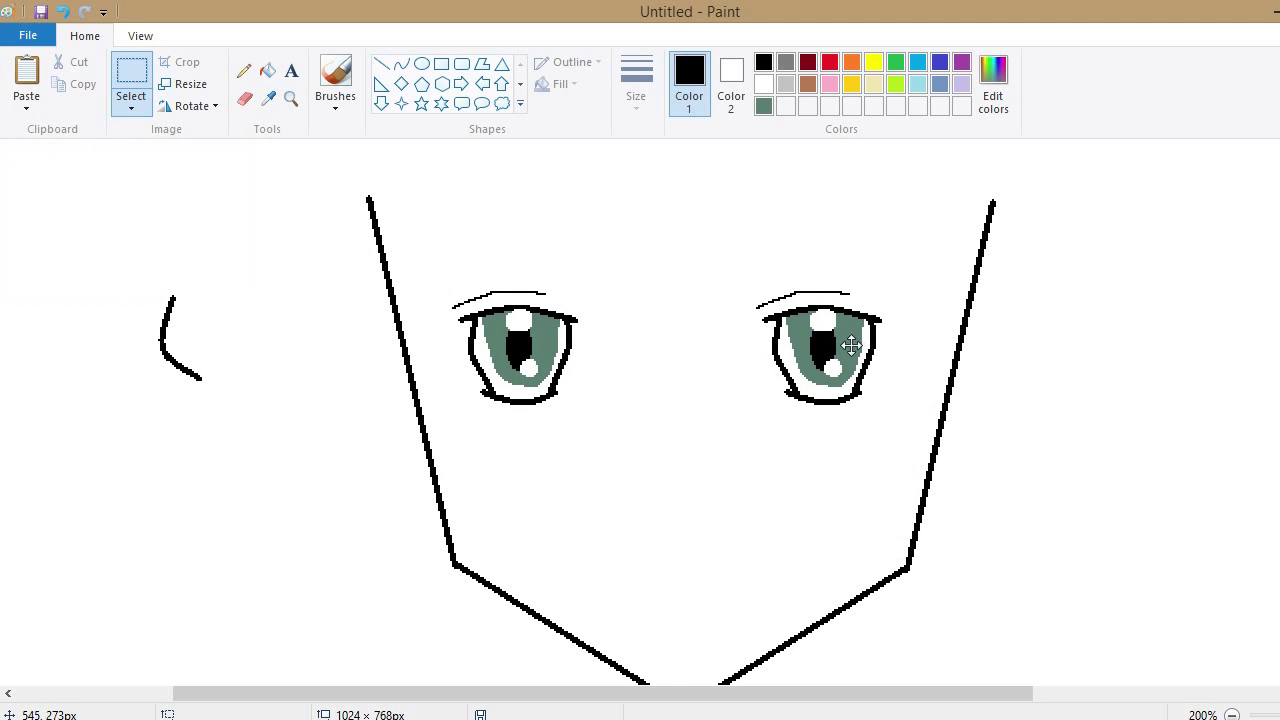
{"action": "left_click_drag", "start_coordinate": [440, 257], "coordinate": [682, 435]}
{"action": "left_click_drag", "start_coordinate": [514, 357], "coordinate": [536, 355]}
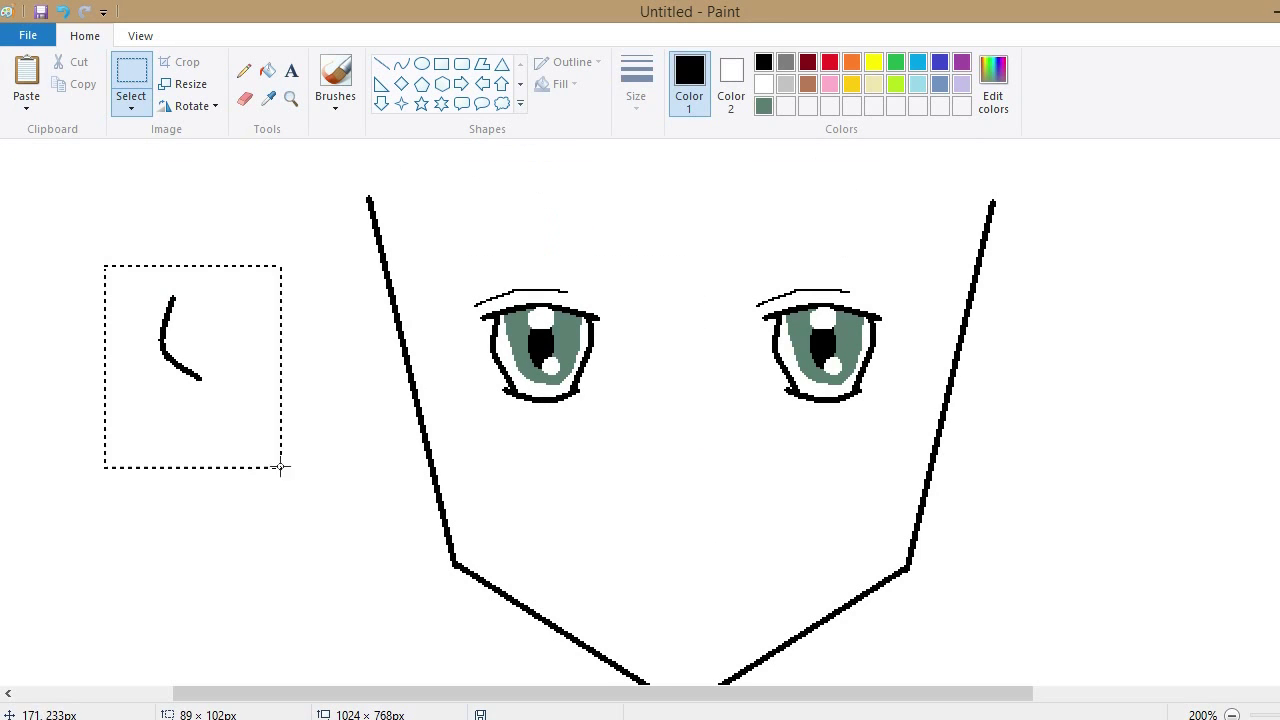
- Place the ear on the left outline and add a horizontally mirrored copy on the right
{"action": "left_click_drag", "start_coordinate": [182, 397], "coordinate": [400, 428]}
{"action": "key", "text": "ctrl+c"}
{"action": "key", "text": "ctrl+v"}
{"action": "right_click", "coordinate": [98, 222]}
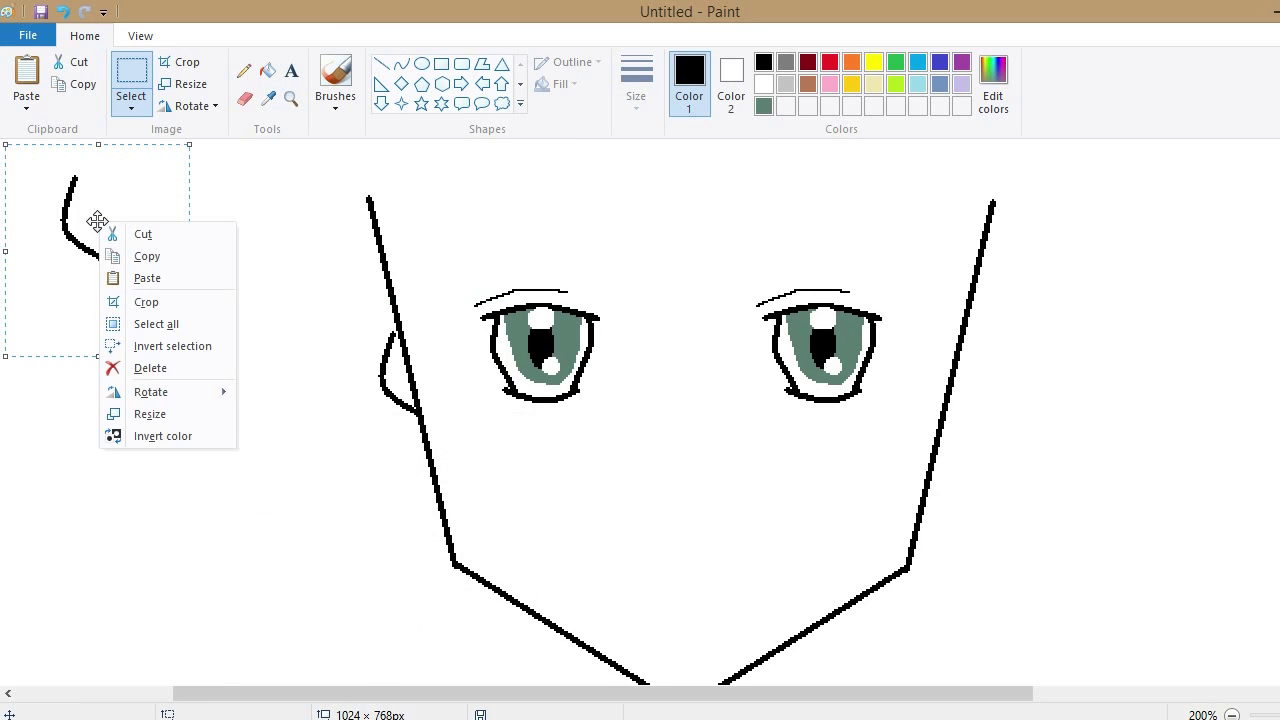
{"action": "left_click", "coordinate": [349, 483]}
{"action": "left_click_drag", "start_coordinate": [165, 243], "coordinate": [985, 387]}
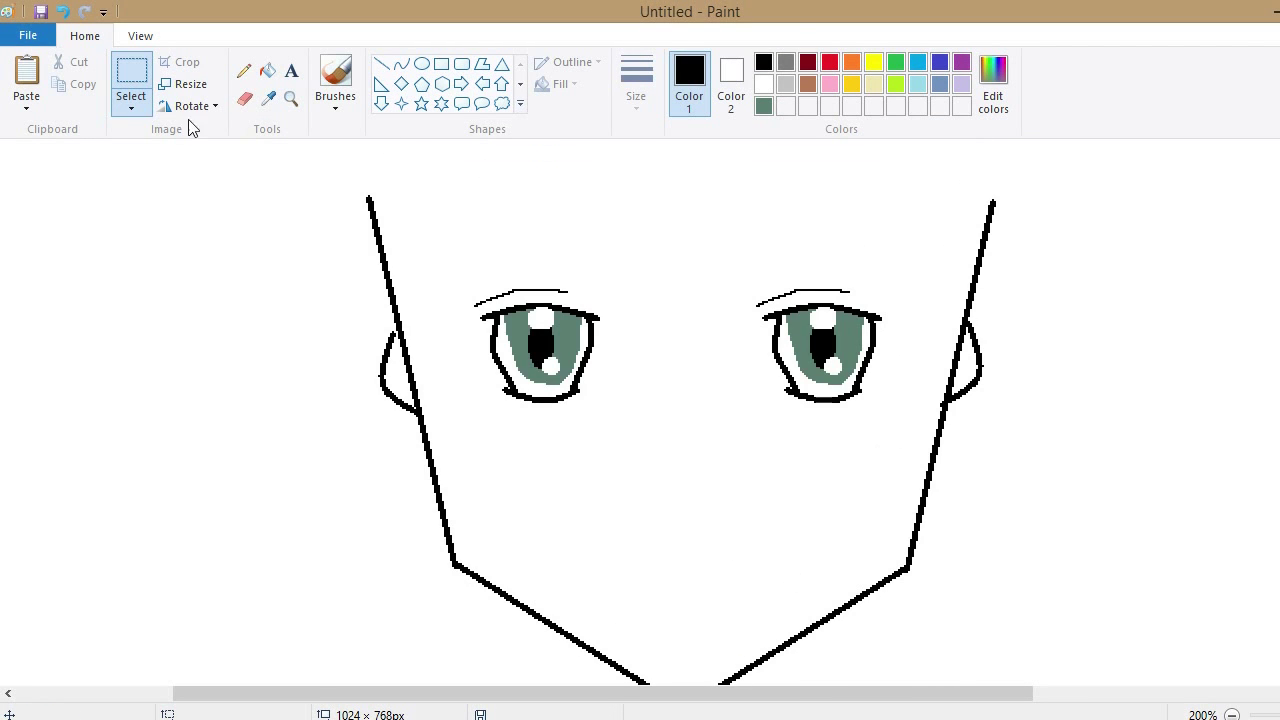
{"action": "left_click", "coordinate": [244, 70]}
- Stretch both eyes taller and slightly wider, nudging them right and down
{"action": "left_click", "coordinate": [131, 100]}
{"action": "left_click", "coordinate": [180, 151]}
{"action": "mouse_move", "coordinate": [437, 258]}
{"action": "left_mouse_down"}
{"action": "mouse_move", "coordinate": [720, 337]}
{"action": "mouse_move", "coordinate": [917, 454]}
{"action": "left_mouse_up"}
{"action": "left_click_drag", "start_coordinate": [675, 260], "coordinate": [675, 237]}
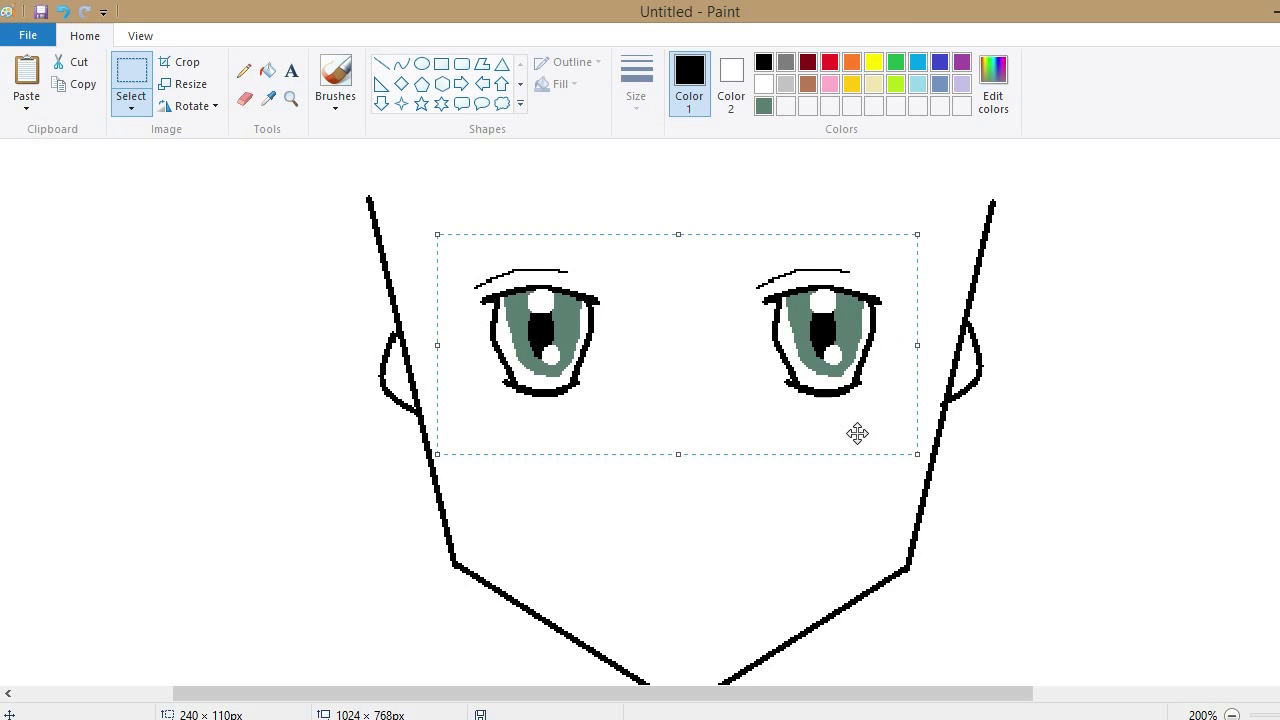
{"action": "left_click_drag", "start_coordinate": [701, 372], "coordinate": [709, 380]}
{"action": "left_click_drag", "start_coordinate": [920, 357], "coordinate": [925, 357]}
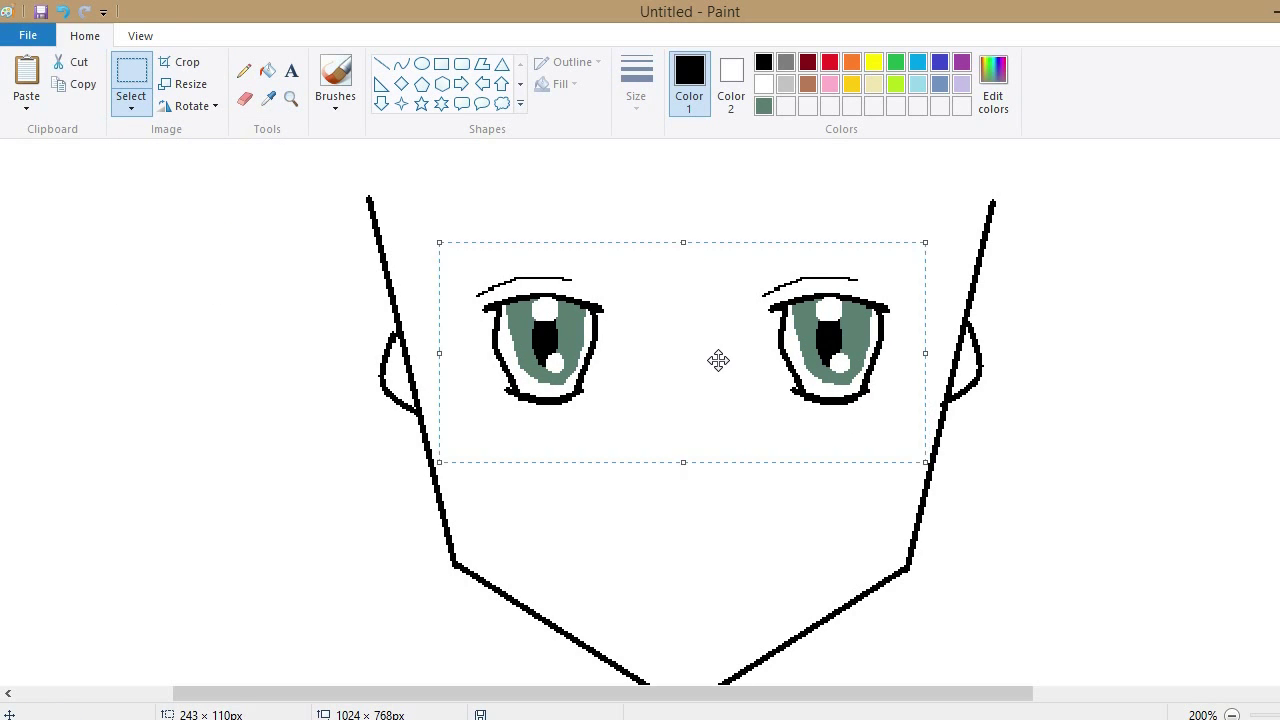
{"action": "left_click", "coordinate": [717, 534]}
- Scroll the canvas and pencil a small nose stroke below the eyes
{"action": "scroll", "coordinate": [717, 534], "scroll_direction": "down", "scroll_amount": 3}
{"action": "left_click", "coordinate": [243, 70]}
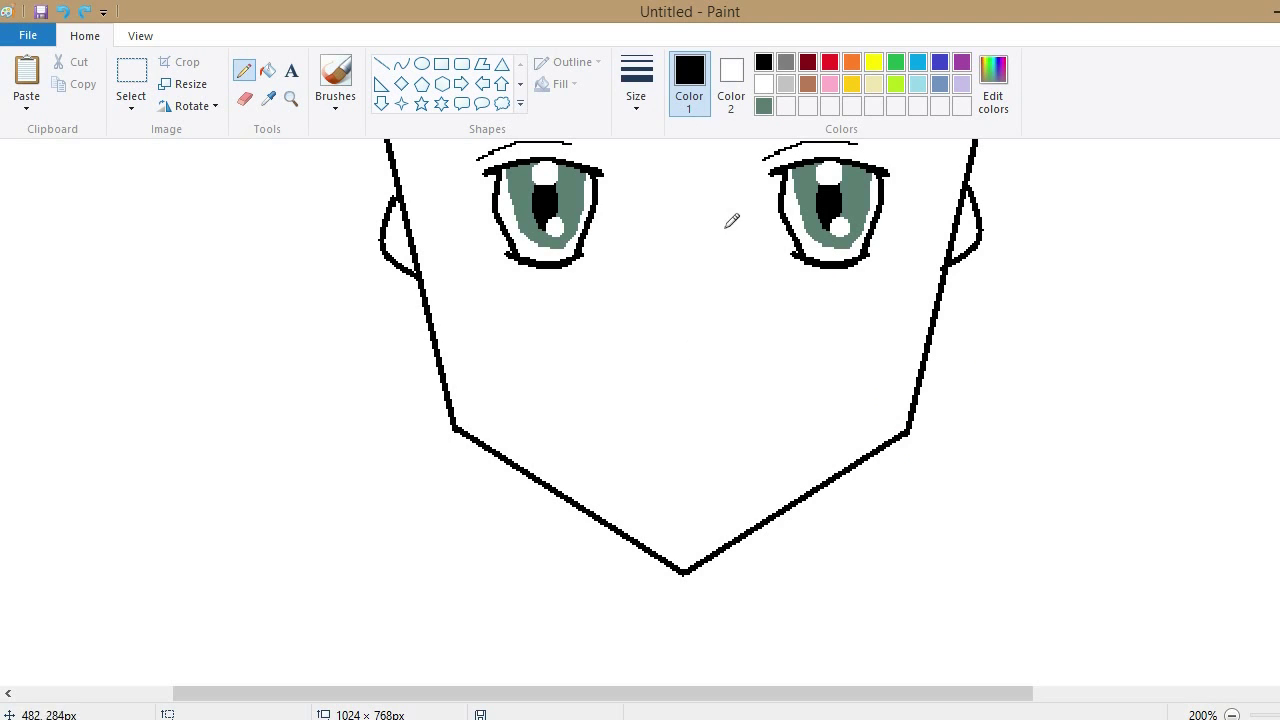
{"action": "scroll", "coordinate": [709, 229], "scroll_direction": "up", "scroll_amount": 3}
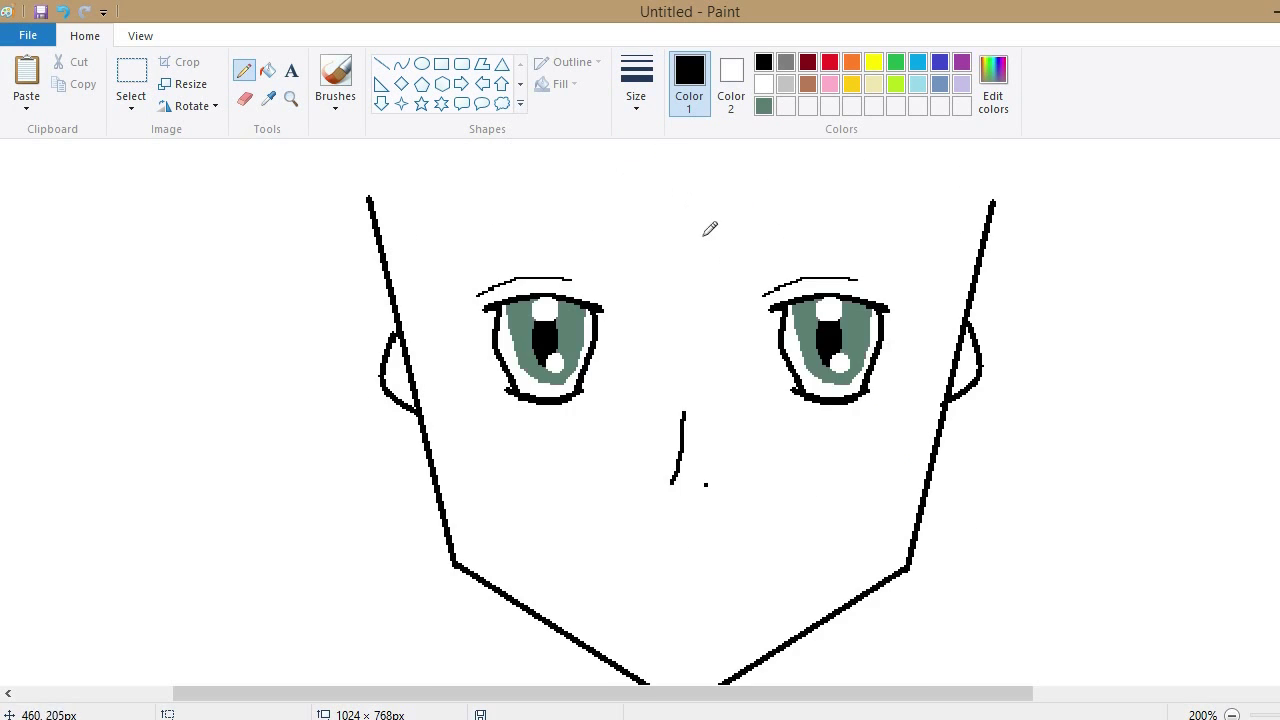
{"action": "scroll", "coordinate": [989, 416], "scroll_direction": "down", "scroll_amount": 6}
{"action": "left_click", "coordinate": [381, 63]}
- Draw two straight neck lines running down from the chin
{"action": "mouse_move", "coordinate": [569, 367]}
{"action": "left_mouse_down"}
{"action": "mouse_move", "coordinate": [611, 503]}
{"action": "mouse_move", "coordinate": [566, 366]}
{"action": "left_mouse_up"}
{"action": "left_click_drag", "start_coordinate": [797, 425], "coordinate": [766, 523]}
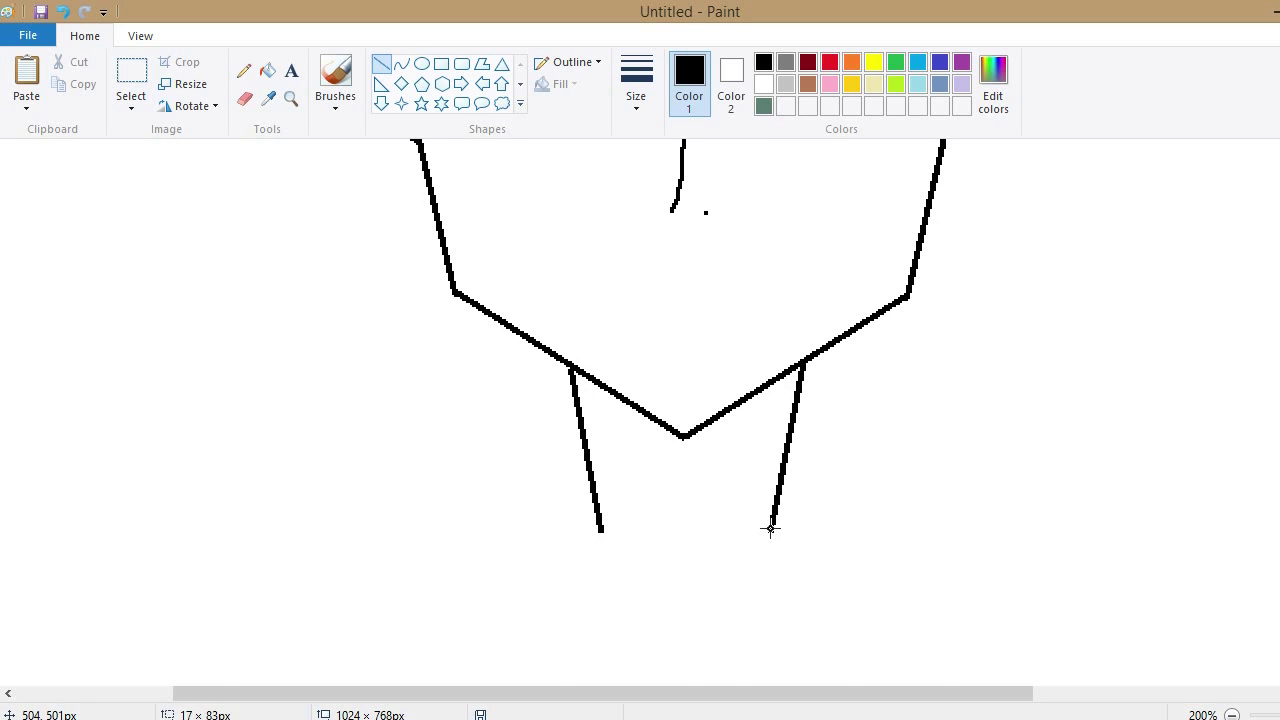
{"action": "scroll", "coordinate": [991, 514], "scroll_direction": "up", "scroll_amount": 5}
{"action": "scroll", "coordinate": [994, 520], "scroll_direction": "up", "scroll_amount": 3}
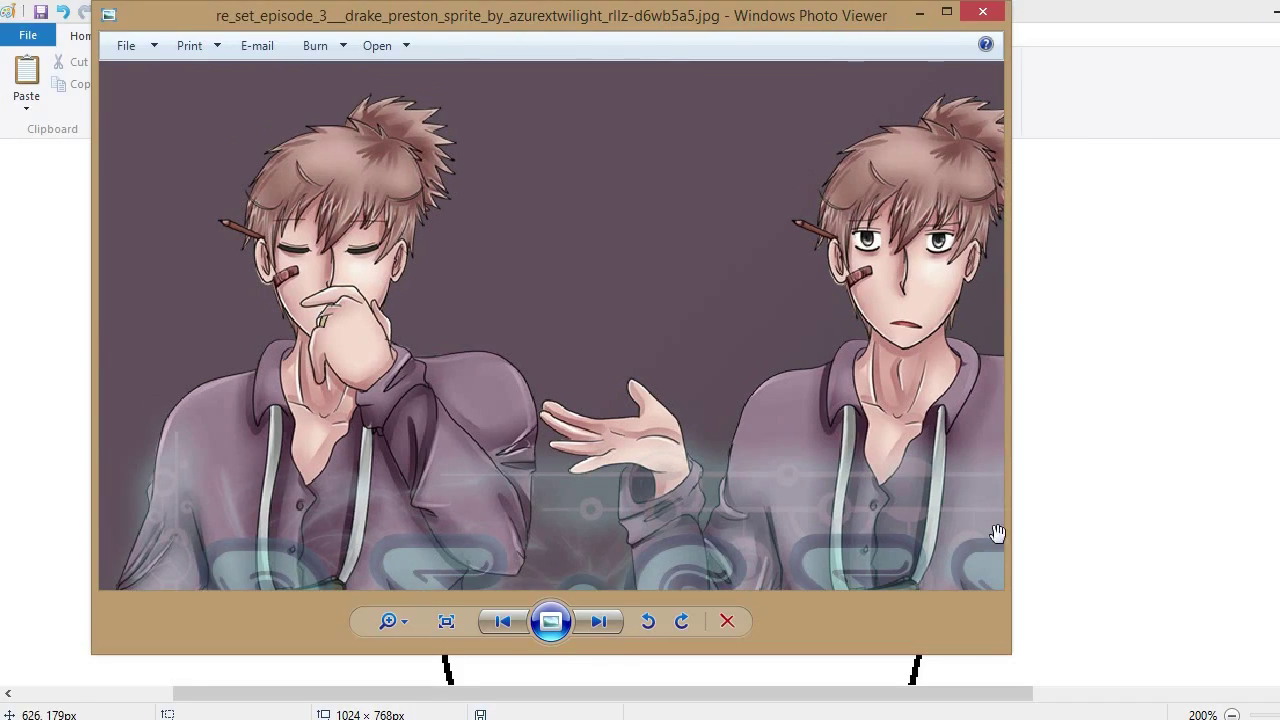
- Dock the reference picture beside the drawing and sketch the first bang strand on the forehead
{"action": "mouse_move", "coordinate": [1006, 399]}
{"action": "left_mouse_down"}
{"action": "mouse_move", "coordinate": [1097, 396]}
{"action": "mouse_move", "coordinate": [749, 396]}
{"action": "left_mouse_up"}
{"action": "left_click_drag", "start_coordinate": [540, 12], "coordinate": [210, 20]}
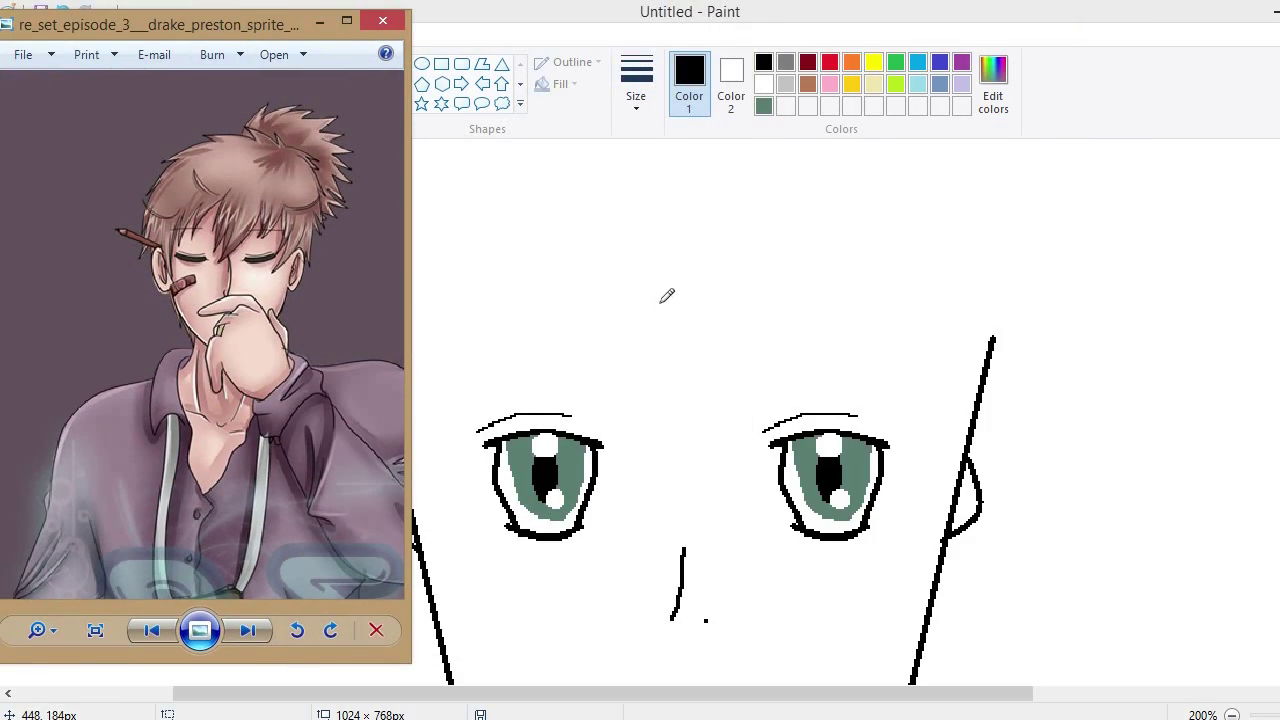
{"action": "mouse_move", "coordinate": [662, 299]}
{"action": "left_mouse_down"}
{"action": "mouse_move", "coordinate": [628, 380]}
{"action": "mouse_move", "coordinate": [639, 416]}
{"action": "left_mouse_up"}
{"action": "key", "text": "alt+Tab"}
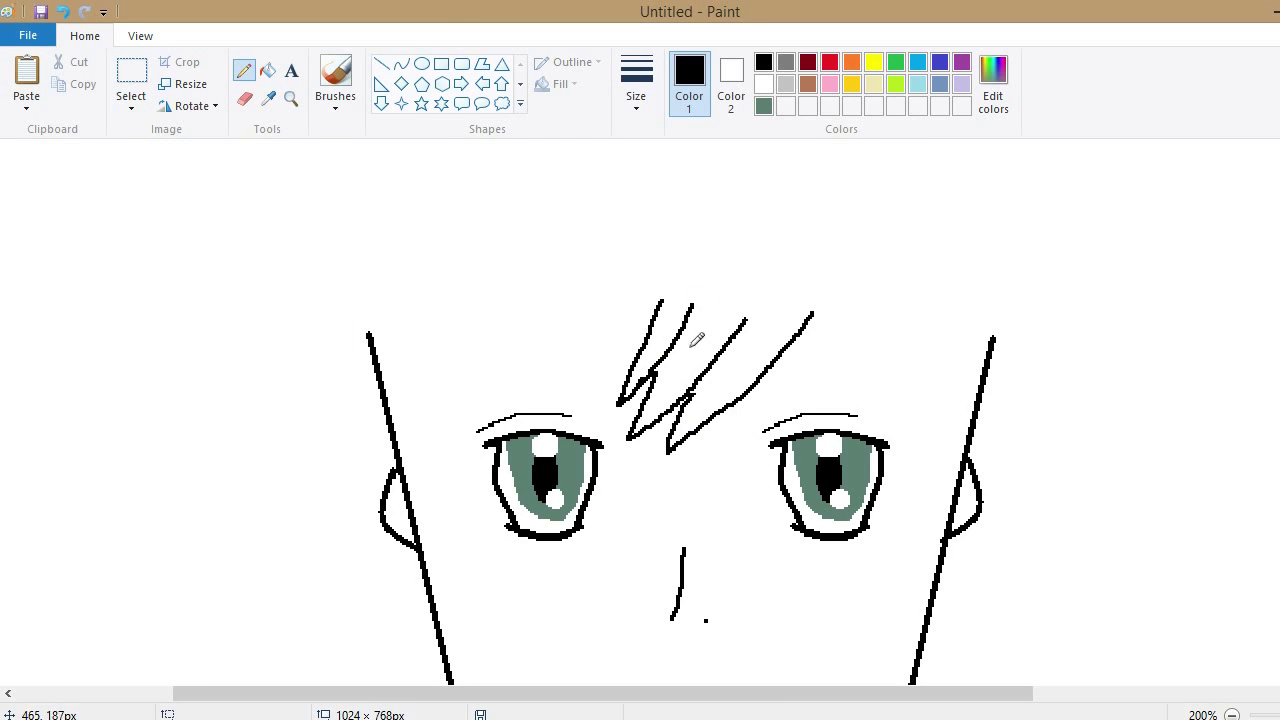
- Draw the curved bangs, a right-side strand and the hair locks beside the face
{"action": "key", "text": "alt+Tab"}
{"action": "left_click_drag", "start_coordinate": [660, 304], "coordinate": [604, 344]}
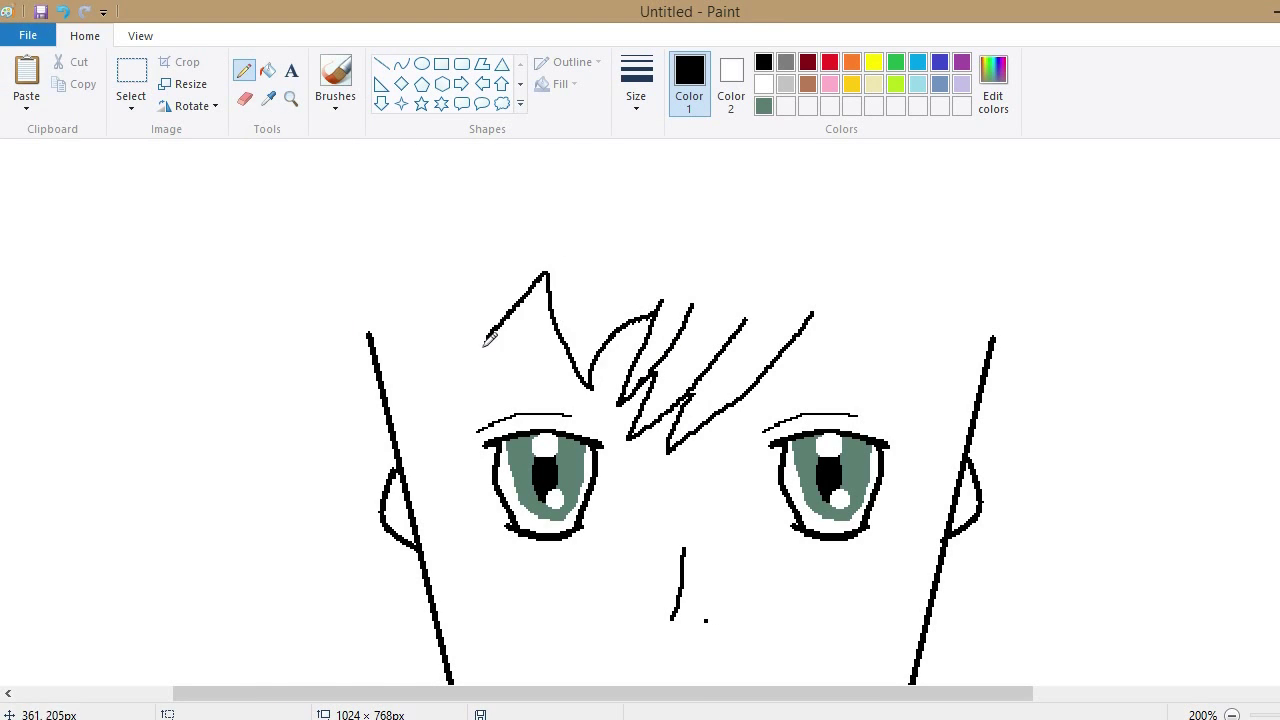
{"action": "key", "text": "alt+Tab"}
{"action": "key", "text": "alt+Tab"}
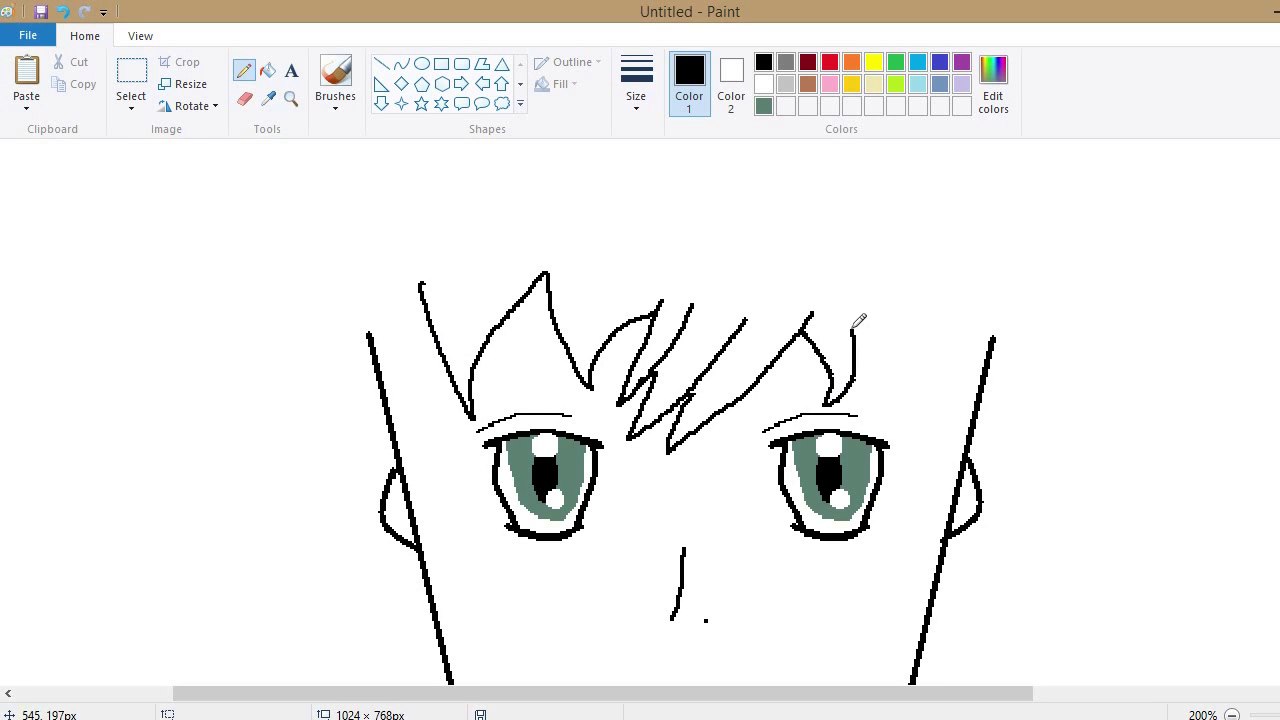
{"action": "key", "text": "alt+Tab"}
{"action": "key", "text": "alt+Tab"}
{"action": "left_click_drag", "start_coordinate": [886, 346], "coordinate": [898, 409]}
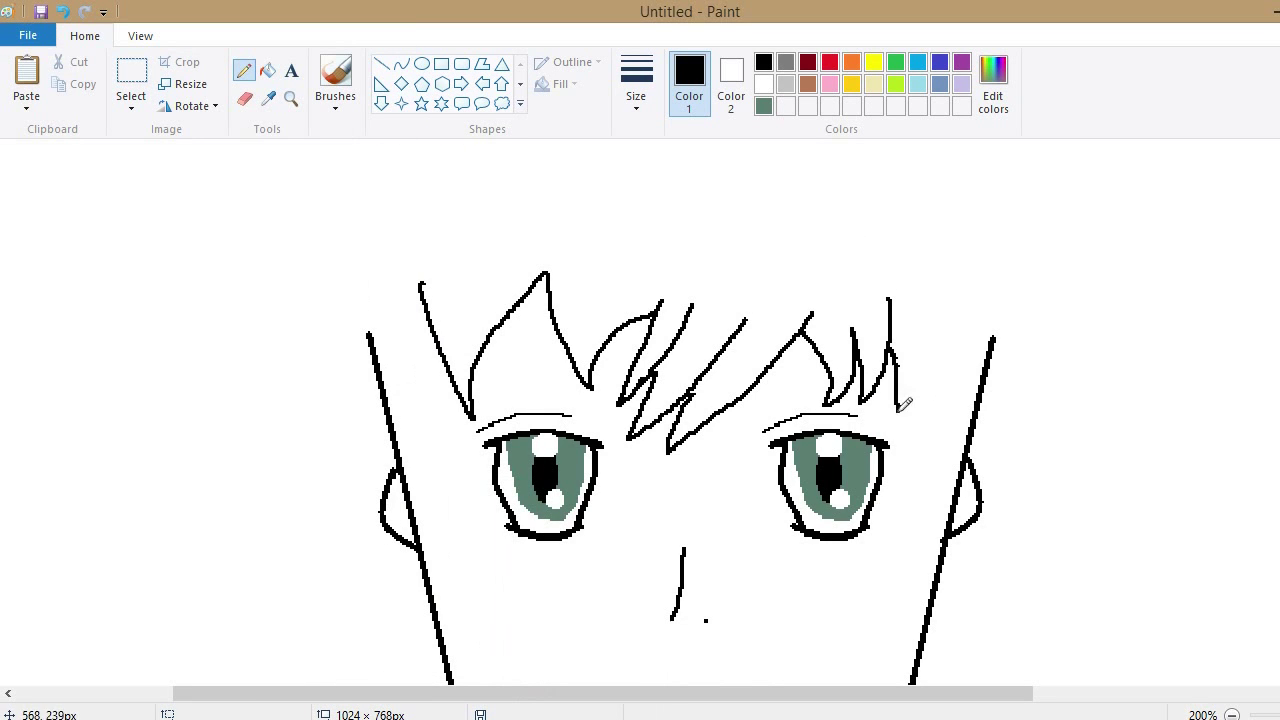
{"action": "left_click_drag", "start_coordinate": [388, 472], "coordinate": [336, 320]}
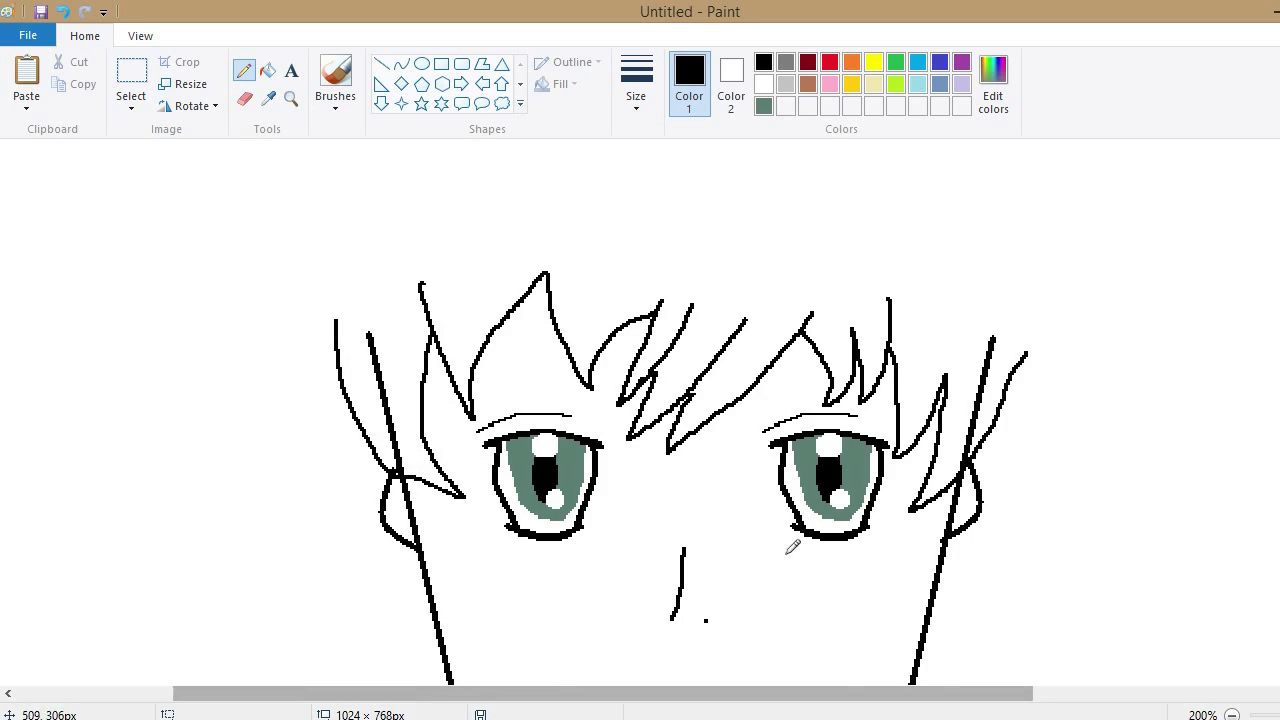
{"action": "scroll", "coordinate": [336, 320], "scroll_direction": "up", "scroll_amount": 1}
- Draw the jagged hair outline across the top of the head, checking the reference
{"action": "key", "text": "alt+Tab"}
{"action": "key", "text": "alt+Tab"}
{"action": "scroll", "coordinate": [940, 571], "scroll_direction": "up", "scroll_amount": 2}
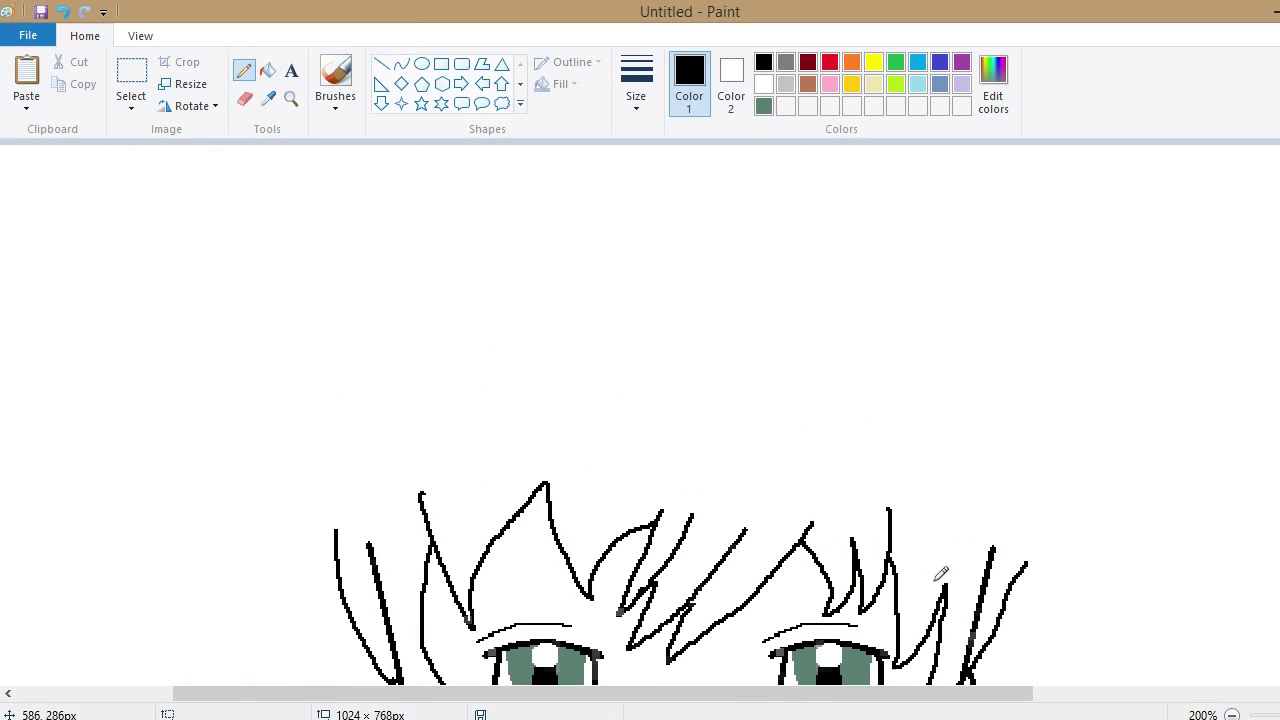
{"action": "mouse_move", "coordinate": [786, 283]}
{"action": "left_mouse_down"}
{"action": "mouse_move", "coordinate": [477, 276]}
{"action": "mouse_move", "coordinate": [270, 451]}
{"action": "left_mouse_up"}
{"action": "scroll", "coordinate": [293, 440], "scroll_direction": "down", "scroll_amount": 2}
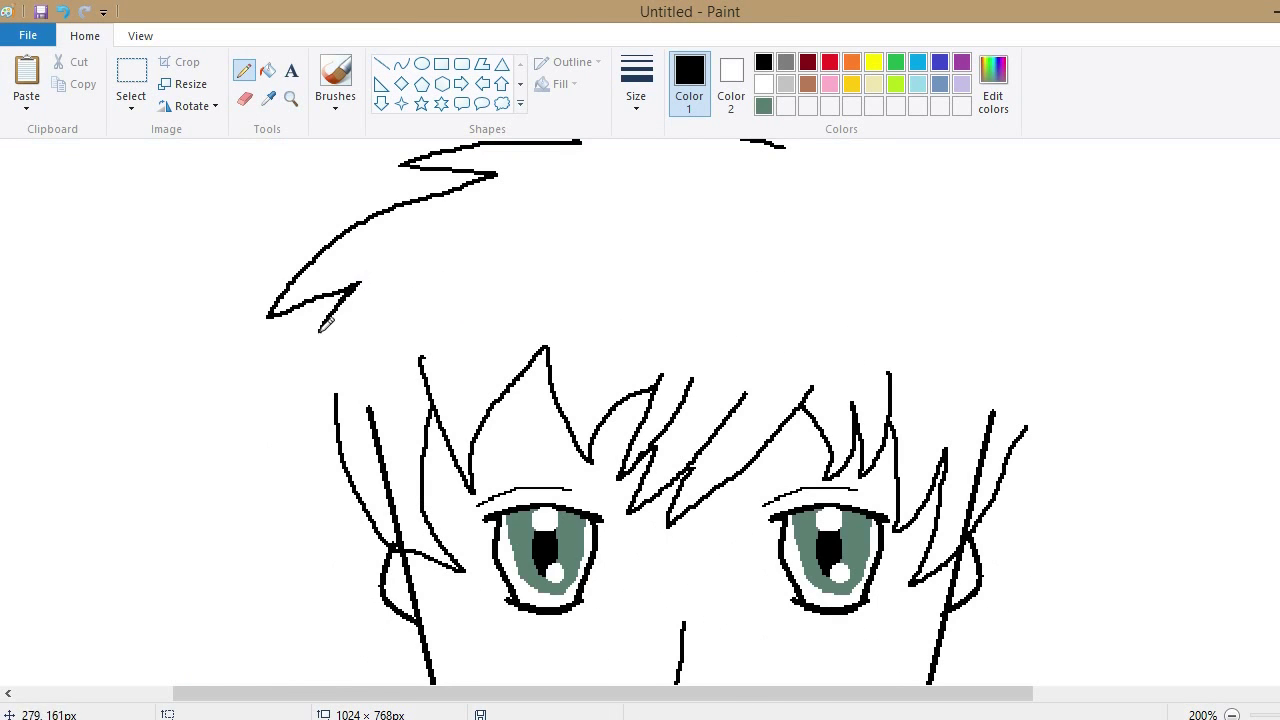
{"action": "key", "text": "alt+Tab"}
{"action": "key", "text": "alt+Tab"}
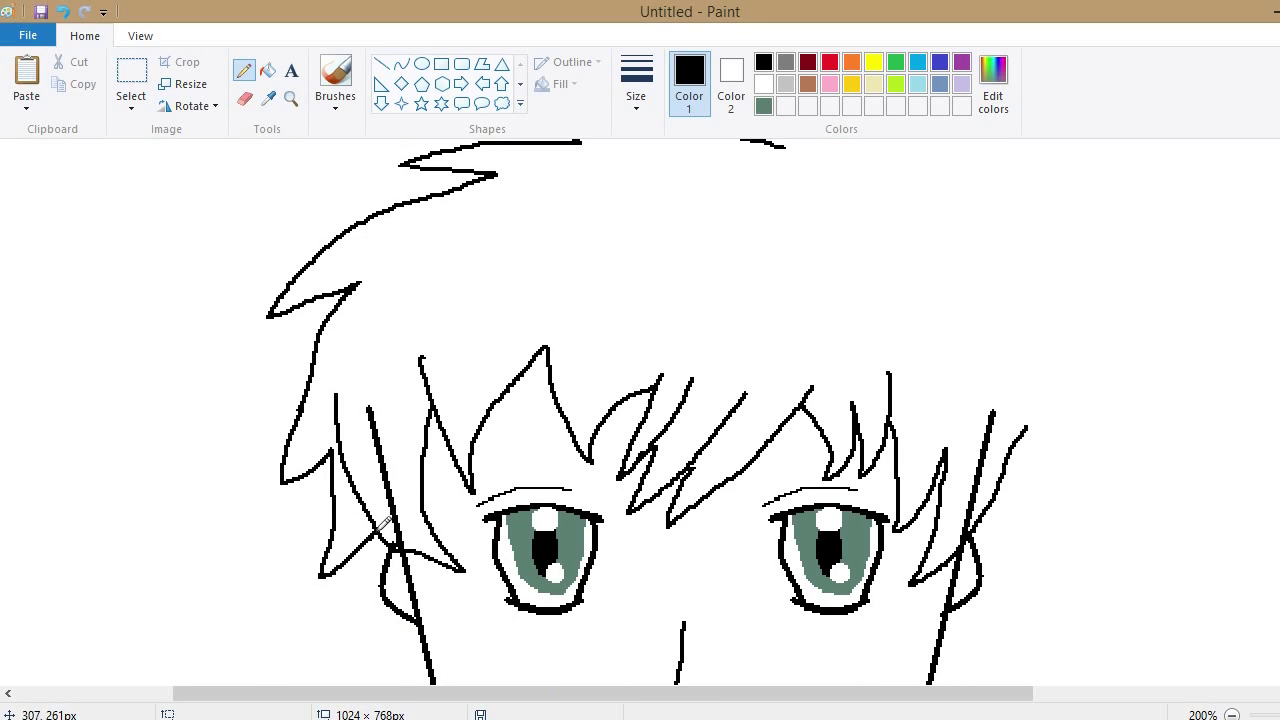
{"action": "key", "text": "alt+Tab"}
{"action": "key", "text": "alt+Tab"}
{"action": "scroll", "coordinate": [640, 400], "scroll_direction": "up", "scroll_amount": 2}
{"action": "left_click_drag", "start_coordinate": [786, 282], "coordinate": [910, 257]}
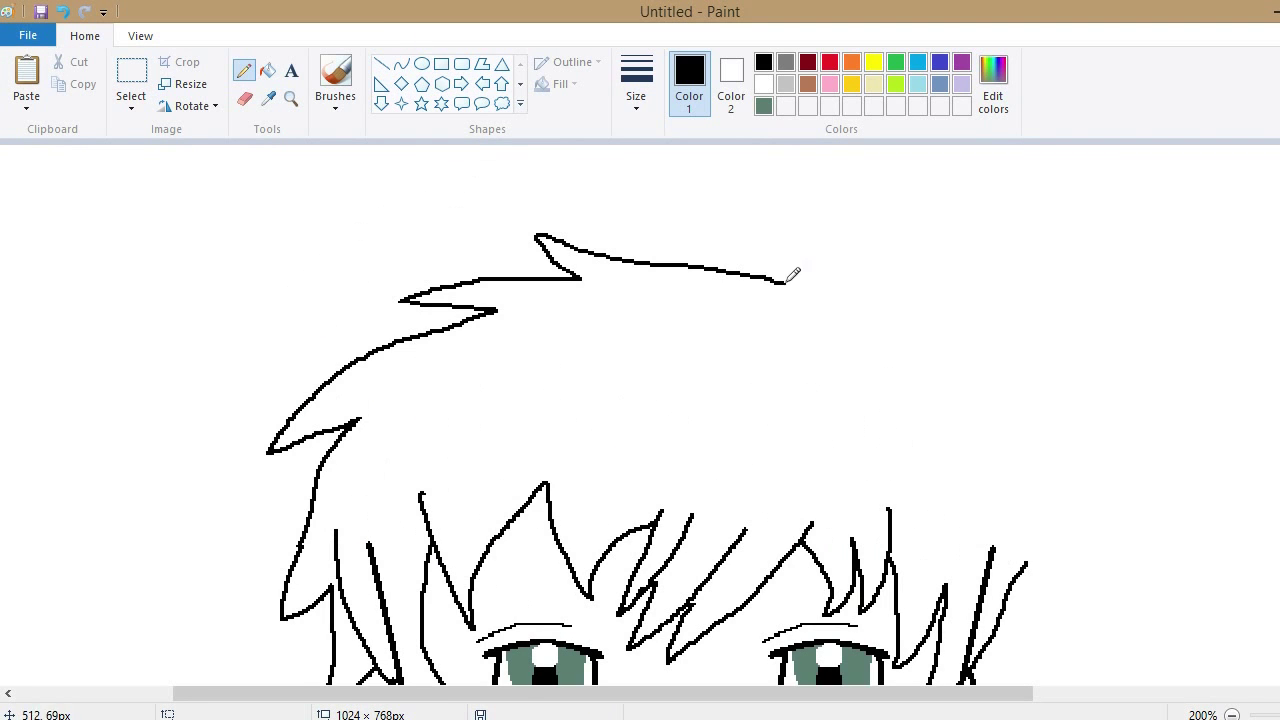
{"action": "scroll", "coordinate": [1141, 407], "scroll_direction": "down", "scroll_amount": 2}
{"action": "key", "text": "alt+Tab"}
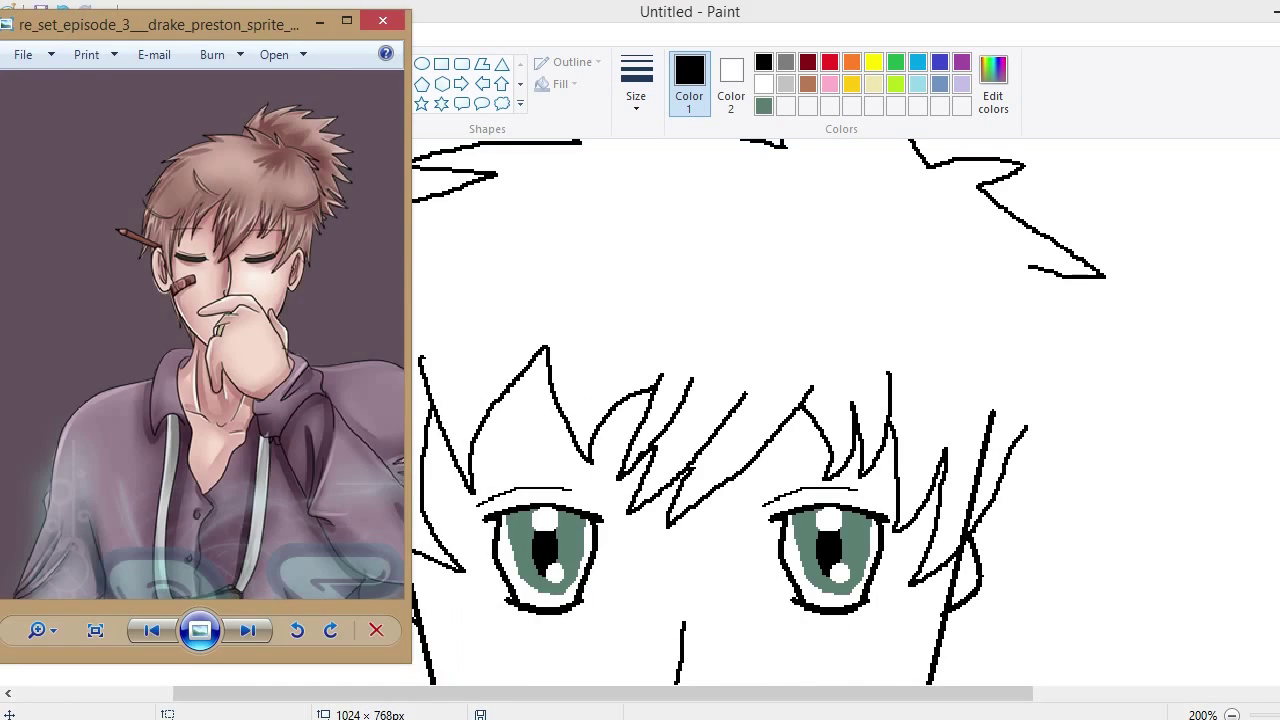
{"action": "key", "text": "alt+Tab"}
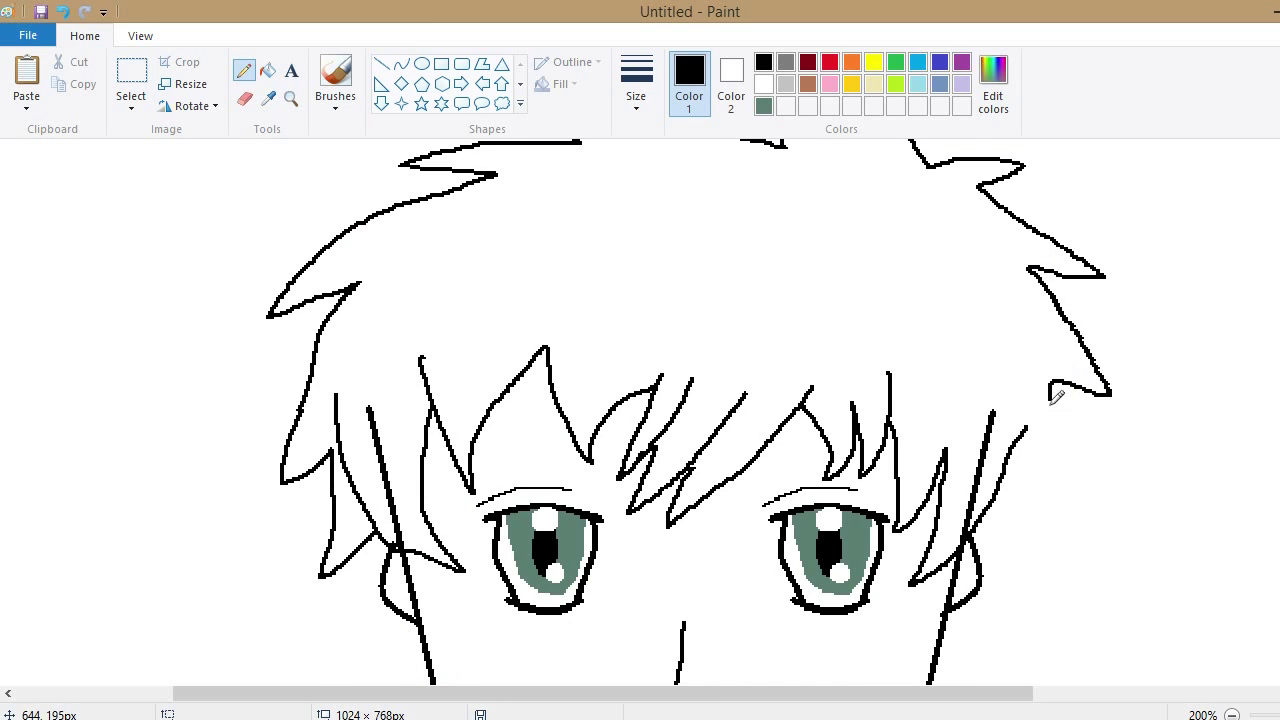
{"action": "scroll", "coordinate": [1000, 328], "scroll_direction": "up", "scroll_amount": 2}
{"action": "key", "text": "alt+Tab"}
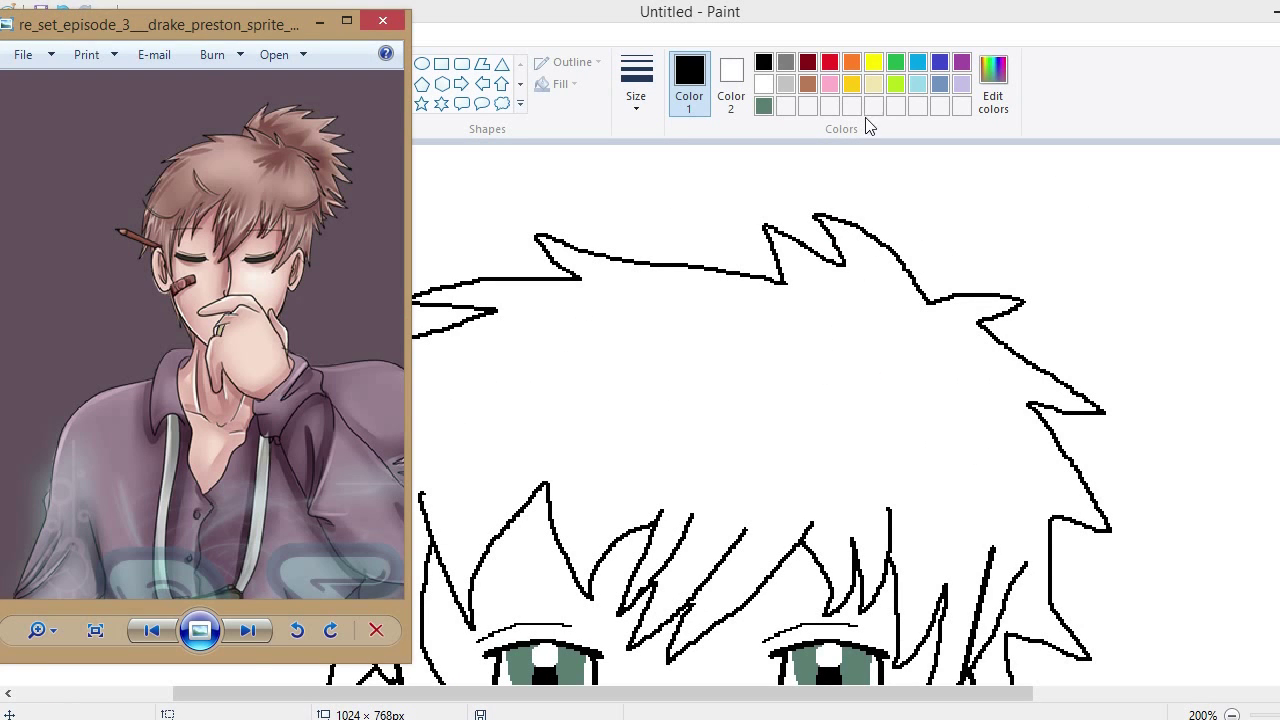
- Add the tuft on top and jagged hair spikes down the right of the head
{"action": "left_click_drag", "start_coordinate": [684, 266], "coordinate": [684, 250]}
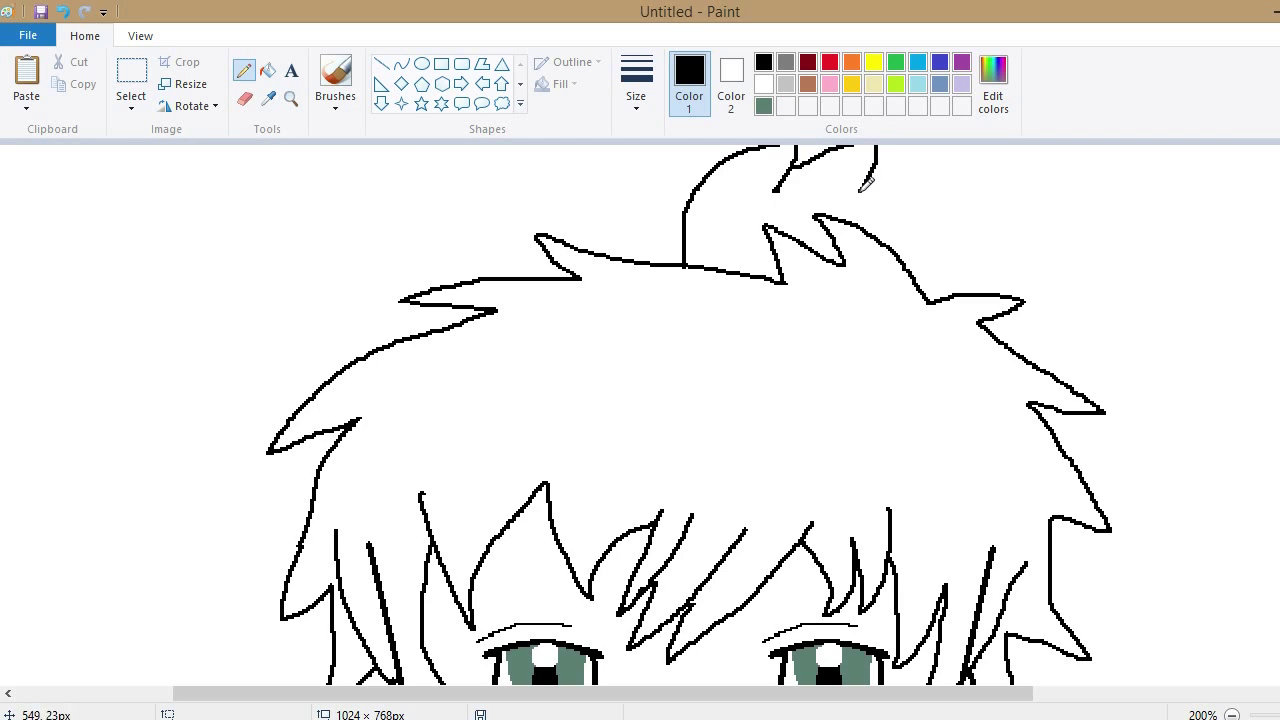
{"action": "mouse_move", "coordinate": [860, 191]}
{"action": "left_mouse_down"}
{"action": "mouse_move", "coordinate": [1154, 320]}
{"action": "mouse_move", "coordinate": [1212, 376]}
{"action": "left_mouse_up"}
{"action": "left_click_drag", "start_coordinate": [1060, 444], "coordinate": [1210, 382]}
{"action": "scroll", "coordinate": [1103, 440], "scroll_direction": "down", "scroll_amount": 5}
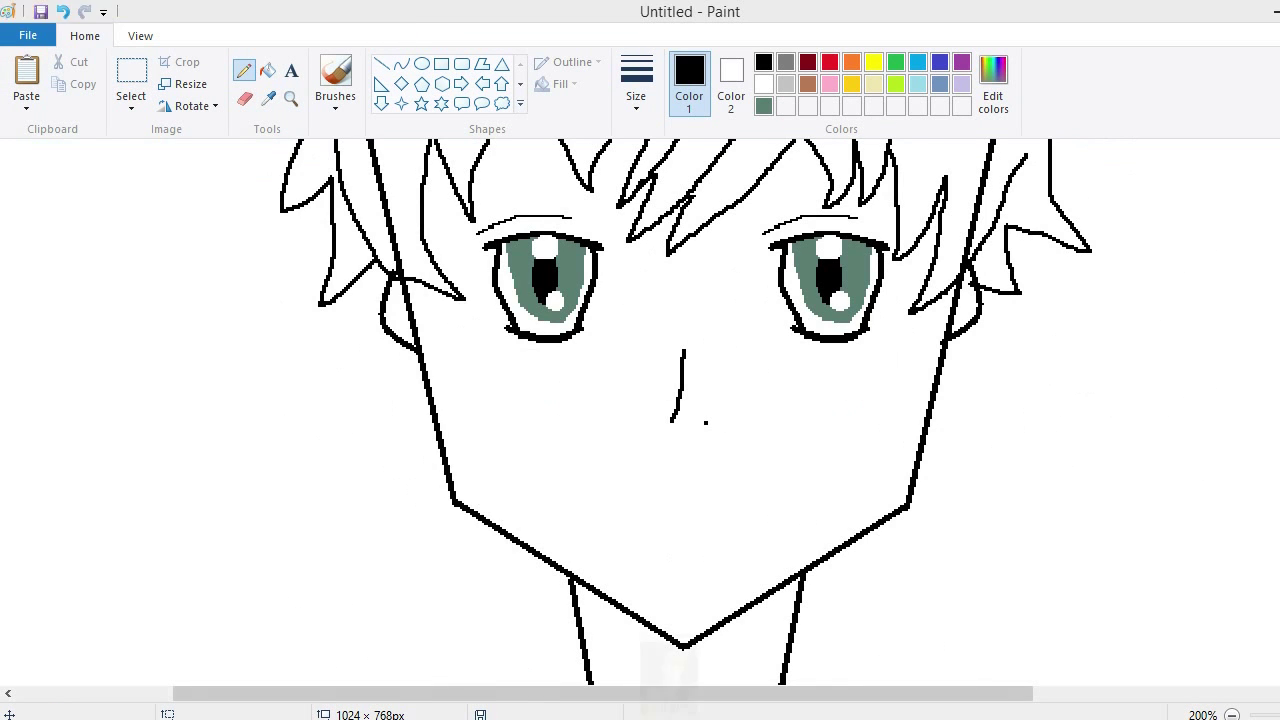
{"action": "key", "text": "alt+Tab"}
{"action": "key", "text": "alt+Tab"}
{"action": "scroll", "coordinate": [626, 170], "scroll_direction": "up", "scroll_amount": 3}
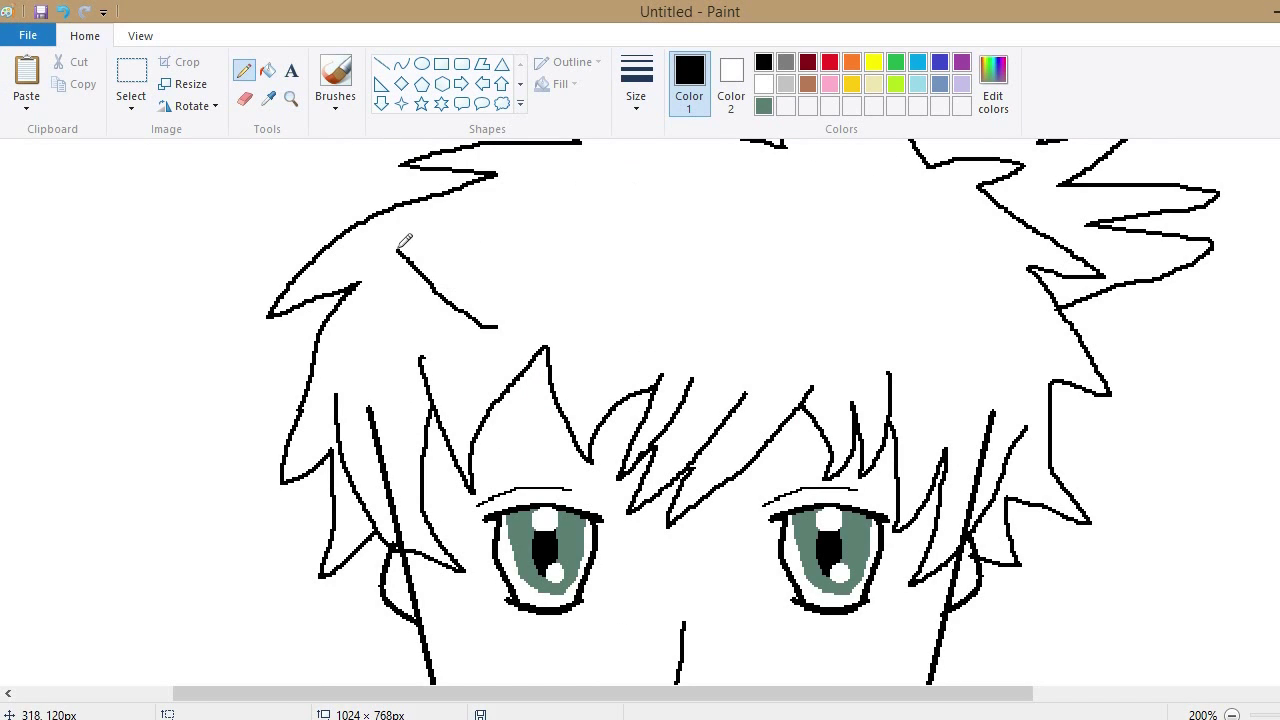
{"action": "scroll", "coordinate": [860, 294], "scroll_direction": "down", "scroll_amount": 3}
- Save the drawing as a PNG named drake
{"action": "scroll", "coordinate": [700, 250], "scroll_direction": "up", "scroll_amount": 2}
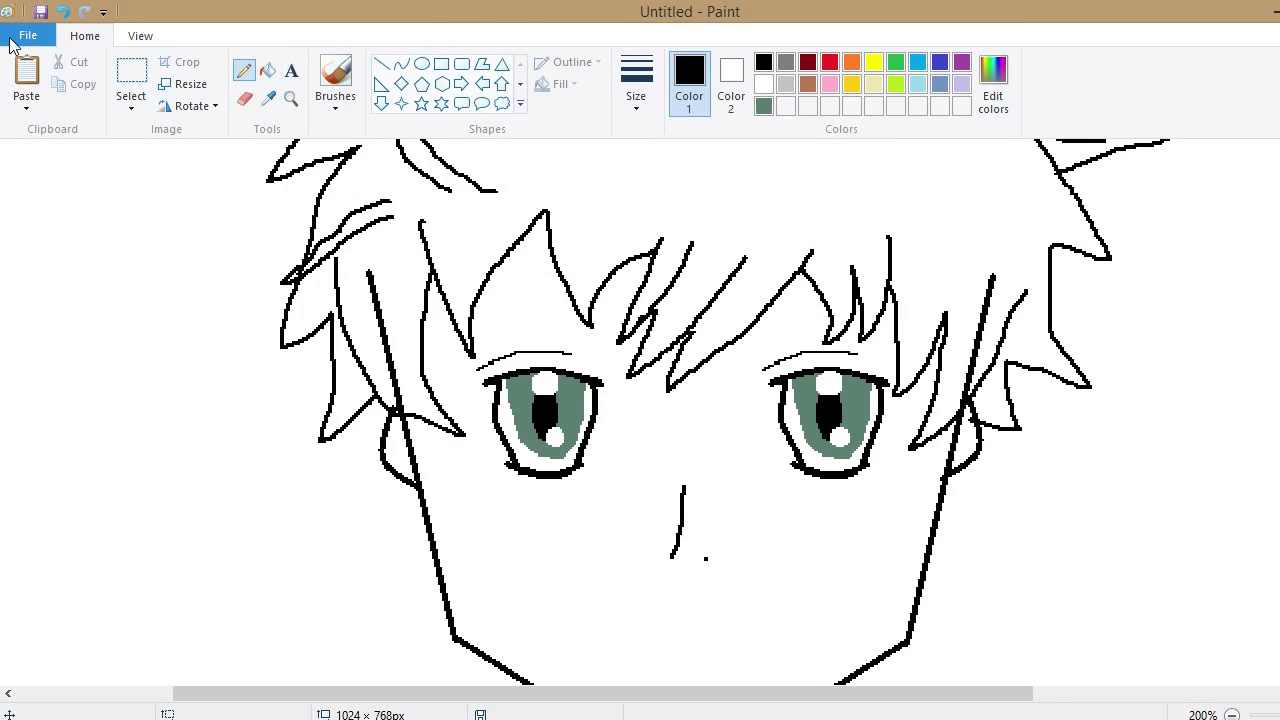
{"action": "left_click", "coordinate": [28, 35]}
{"action": "left_click", "coordinate": [300, 95]}
{"action": "type", "text": "drake"}
{"action": "key", "text": "Return"}
- Zoom to 400% and erase the stray hair line with a larger eraser
{"action": "scroll", "coordinate": [1234, 463], "scroll_direction": "up", "scroll_amount": 3}
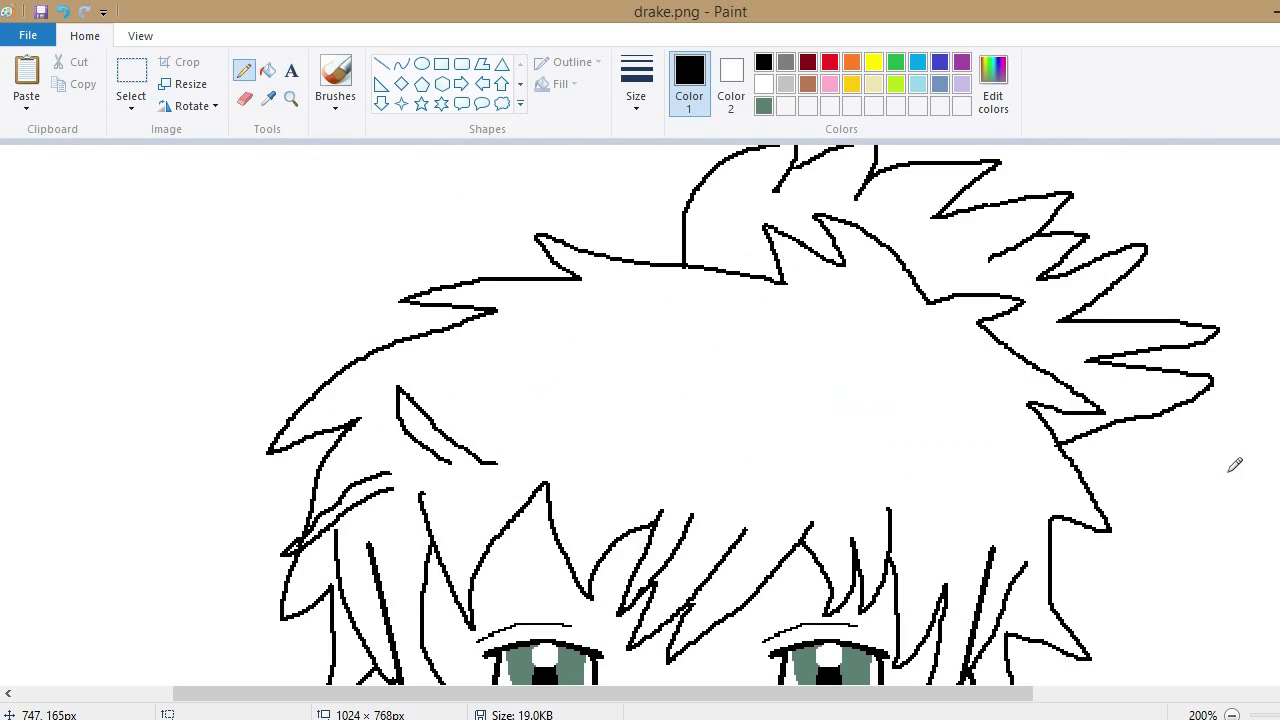
{"action": "scroll", "coordinate": [391, 286], "scroll_direction": "down", "scroll_amount": 3}
{"action": "left_click", "coordinate": [290, 98]}
{"action": "left_click", "coordinate": [391, 286]}
{"action": "left_click", "coordinate": [244, 98]}
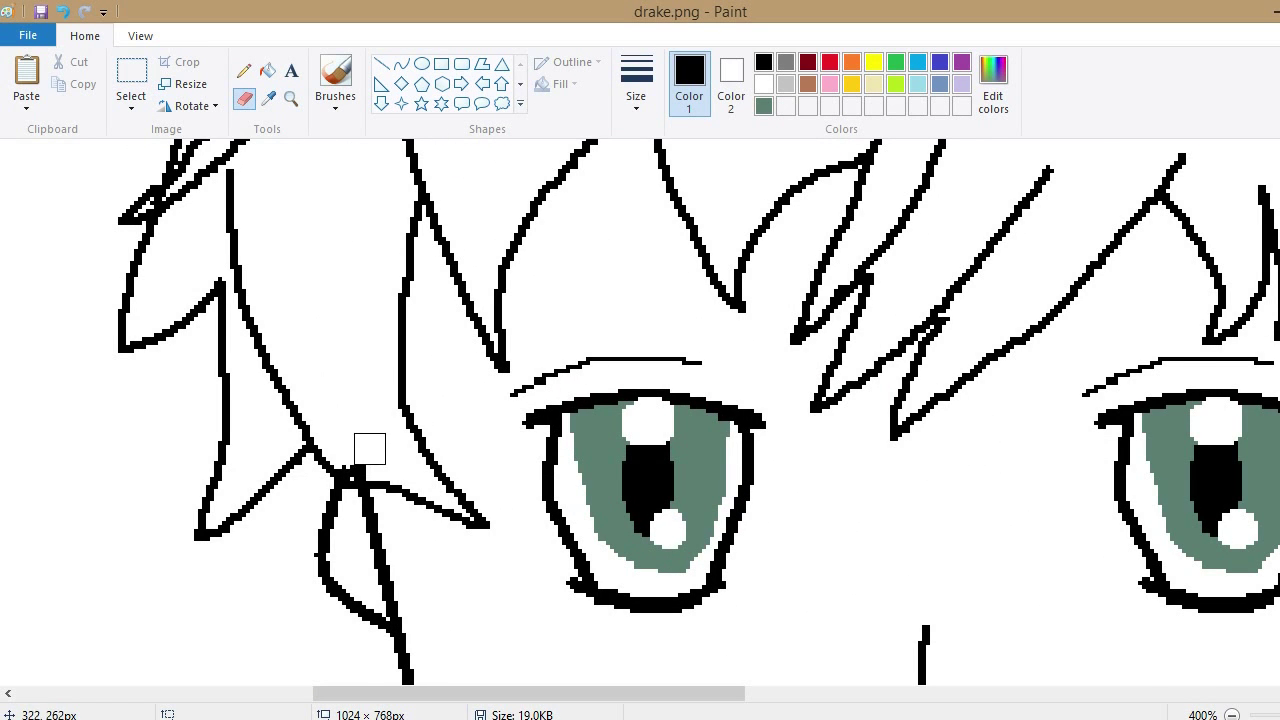
{"action": "scroll", "coordinate": [357, 457], "scroll_direction": "up", "scroll_amount": 2}
{"action": "left_click_drag", "start_coordinate": [657, 693], "coordinate": [830, 693]}
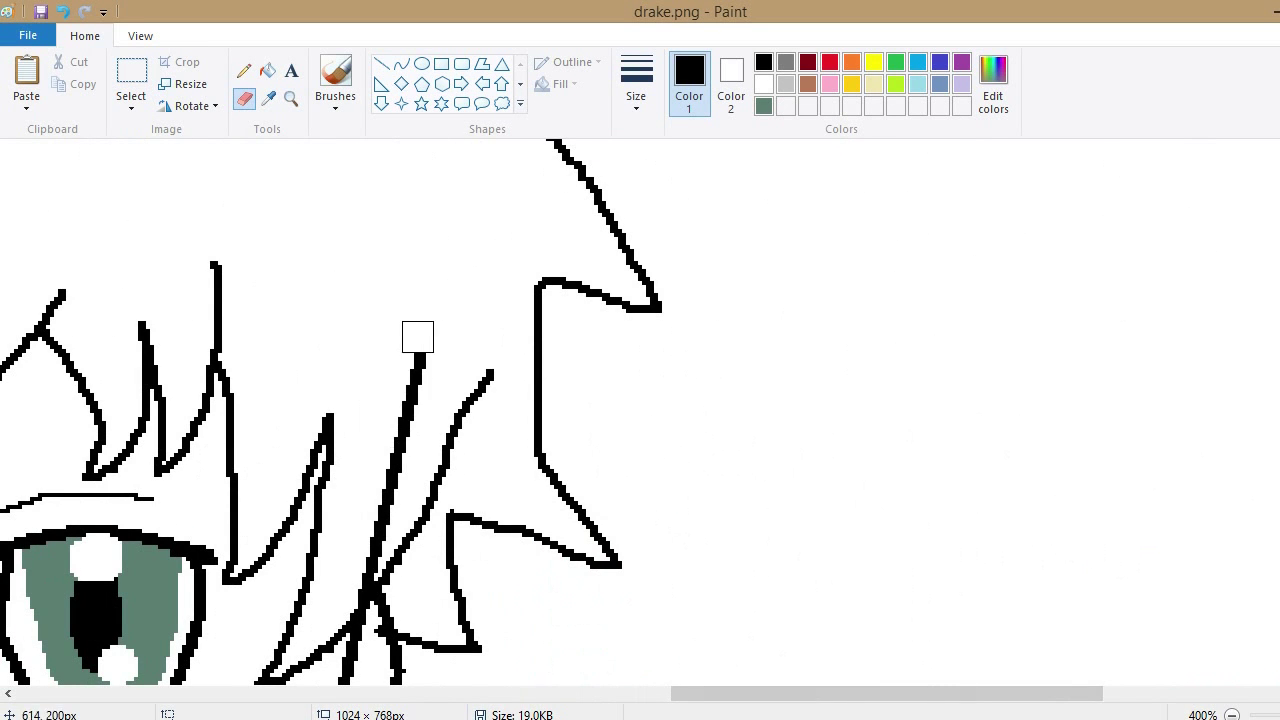
{"action": "left_click_drag", "start_coordinate": [417, 334], "coordinate": [343, 578]}
{"action": "left_click_drag", "start_coordinate": [630, 693], "coordinate": [398, 690]}
{"action": "left_click", "coordinate": [636, 85]}
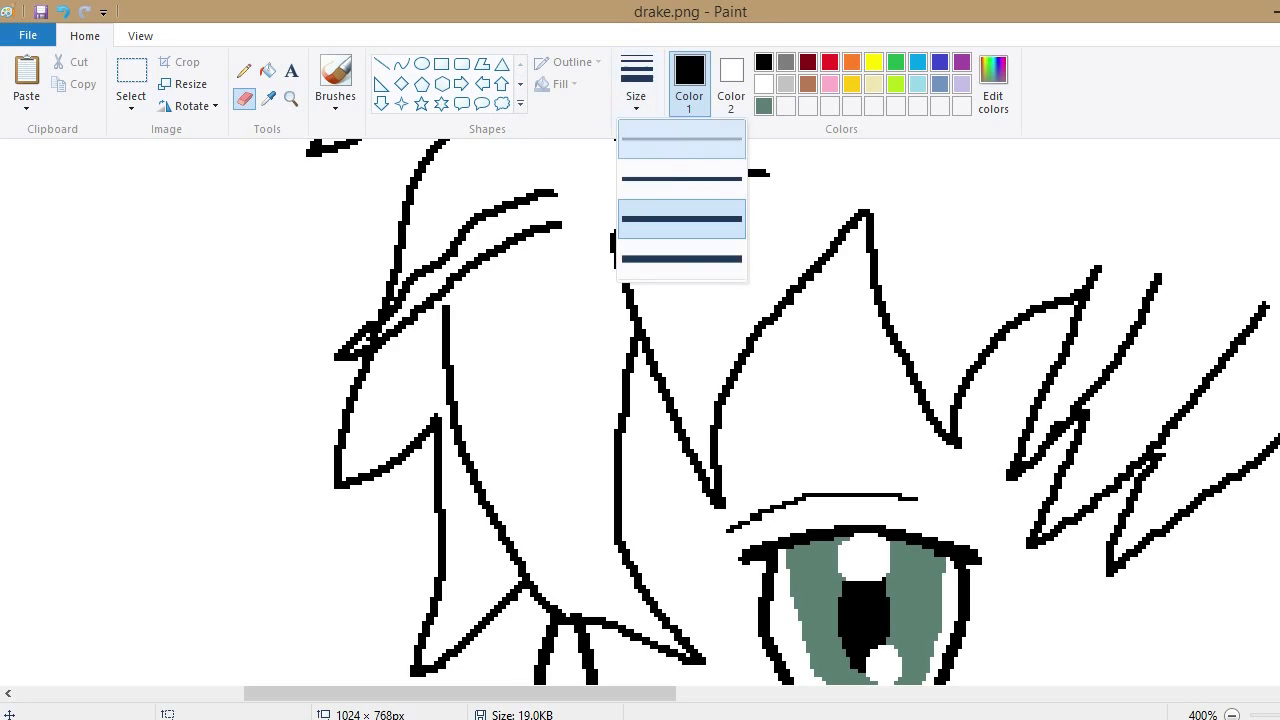
{"action": "left_click", "coordinate": [640, 128]}
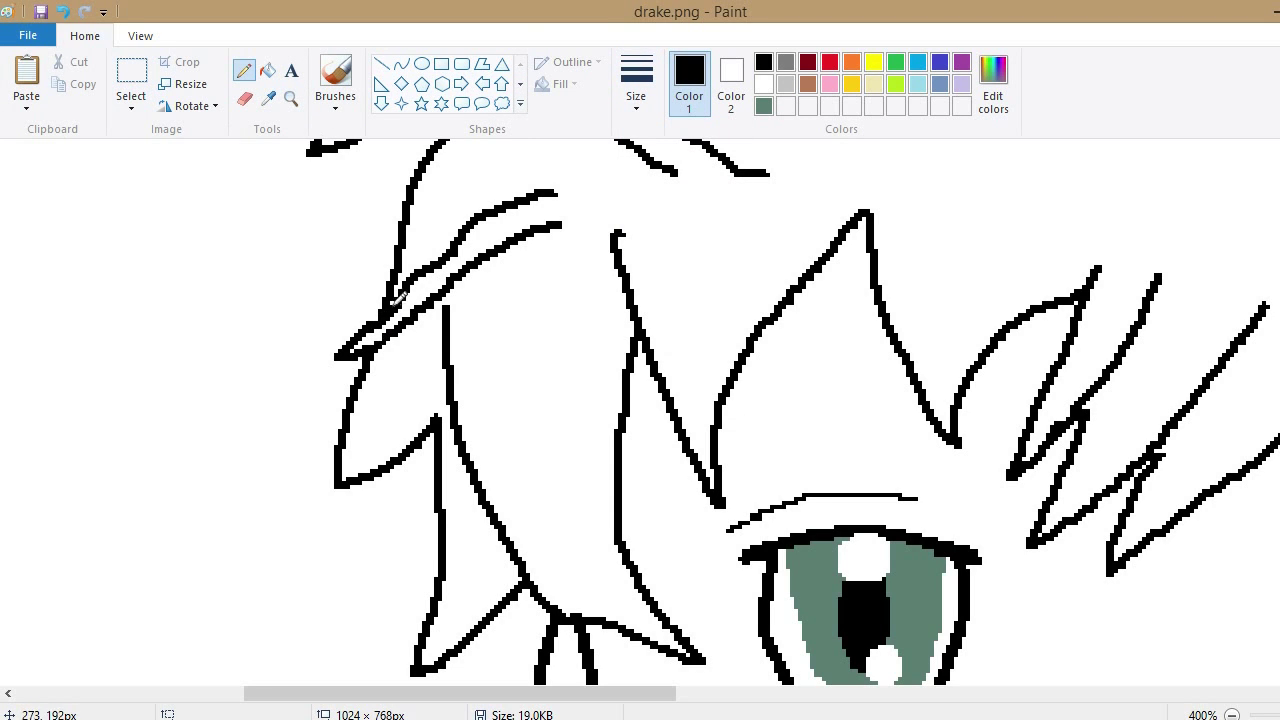
- Save drake.png again with the stray line removed
{"action": "left_click", "coordinate": [28, 35]}
{"action": "left_click", "coordinate": [69, 162]}
{"action": "scroll", "coordinate": [600, 450], "scroll_direction": "down", "scroll_amount": 5}
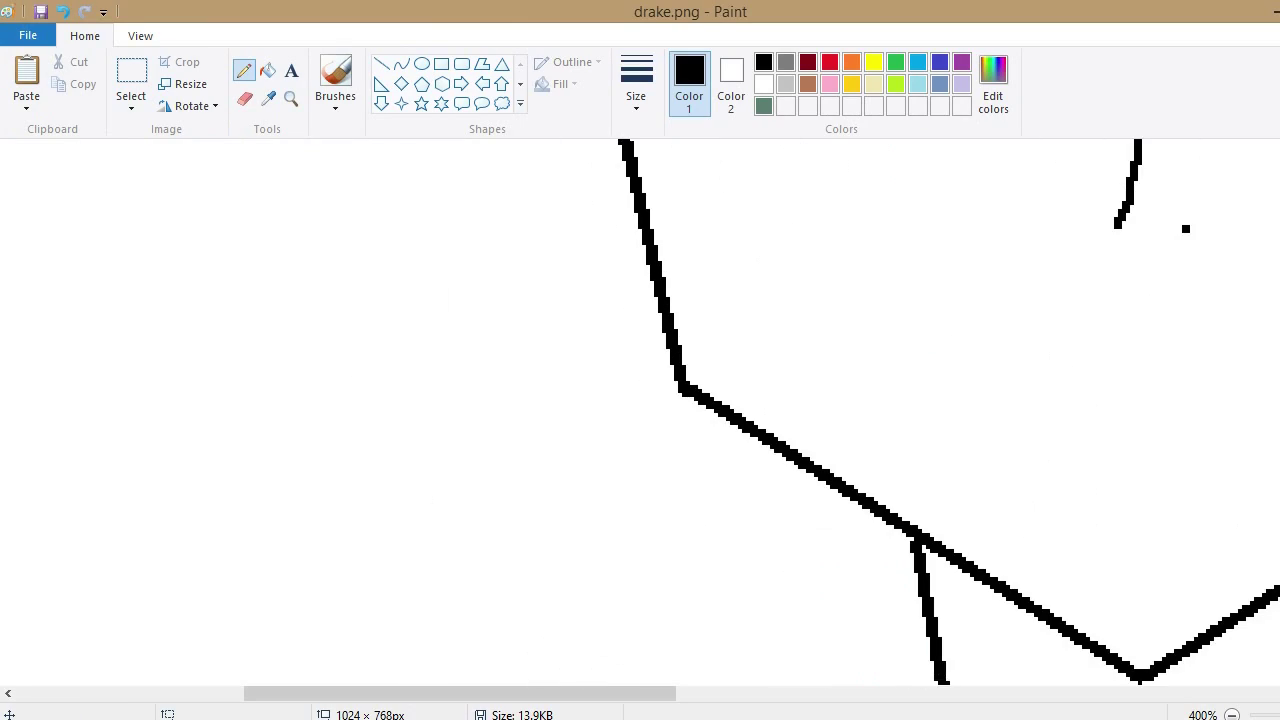
{"action": "scroll", "coordinate": [409, 594], "scroll_direction": "right", "scroll_amount": 5}
{"action": "scroll", "coordinate": [694, 471], "scroll_direction": "up", "scroll_amount": 3}
{"action": "scroll", "coordinate": [694, 471], "scroll_direction": "down", "scroll_amount": 3}
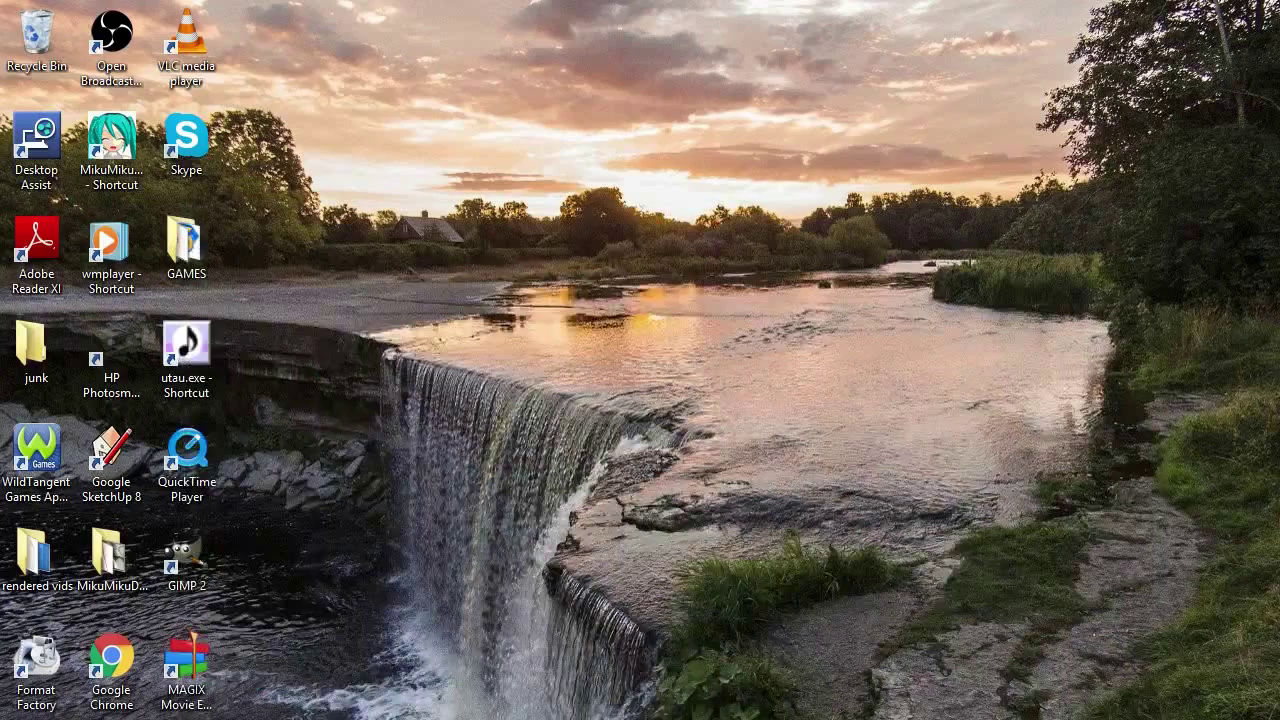
{"action": "scroll", "coordinate": [731, 666], "scroll_direction": "left", "scroll_amount": 4}
- Outline the pencil's upper edge, lower edge and pointed tip with thin straight lines
{"action": "scroll", "coordinate": [640, 410], "scroll_direction": "up", "scroll_amount": 3}
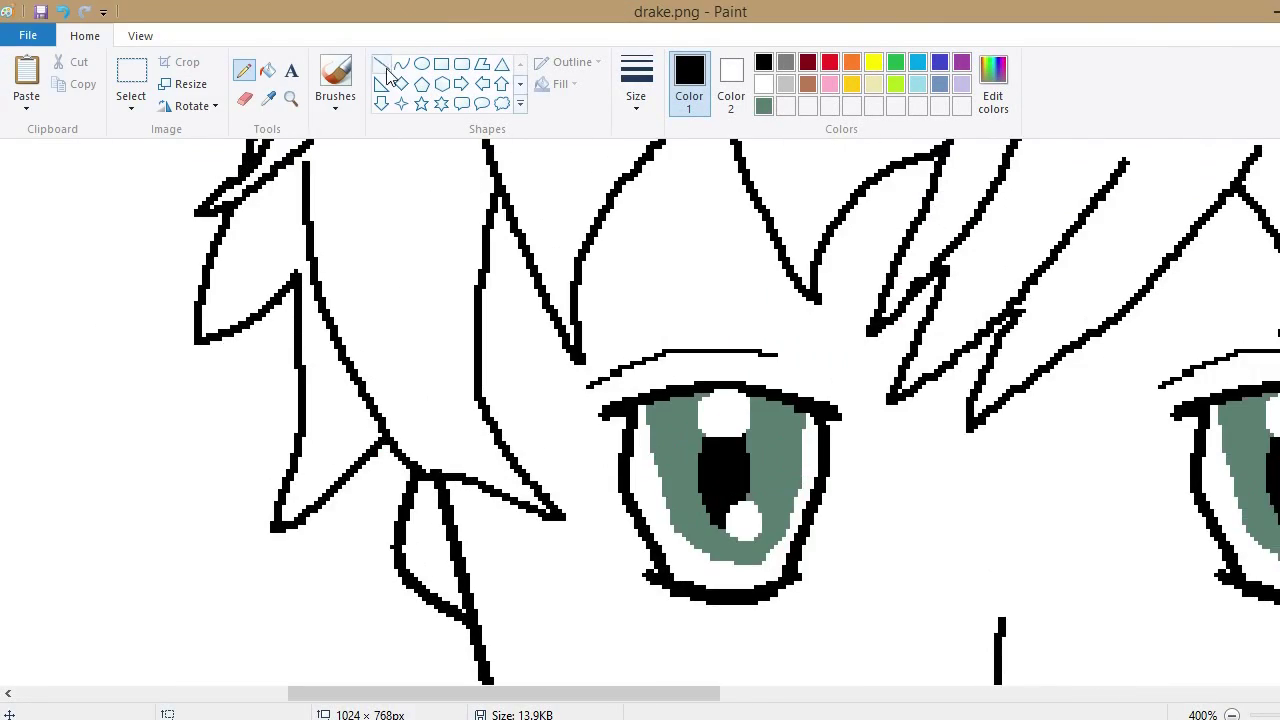
{"action": "key", "text": "alt+Tab"}
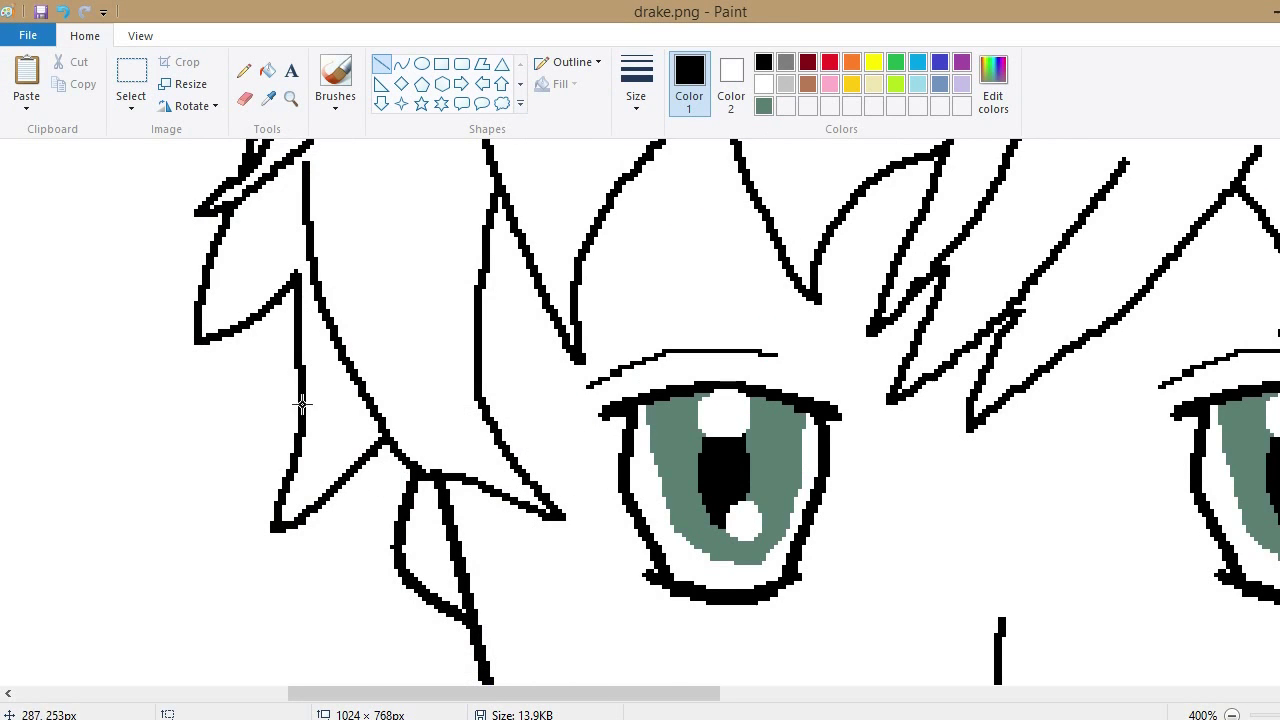
{"action": "left_click_drag", "start_coordinate": [274, 410], "coordinate": [430, 480]}
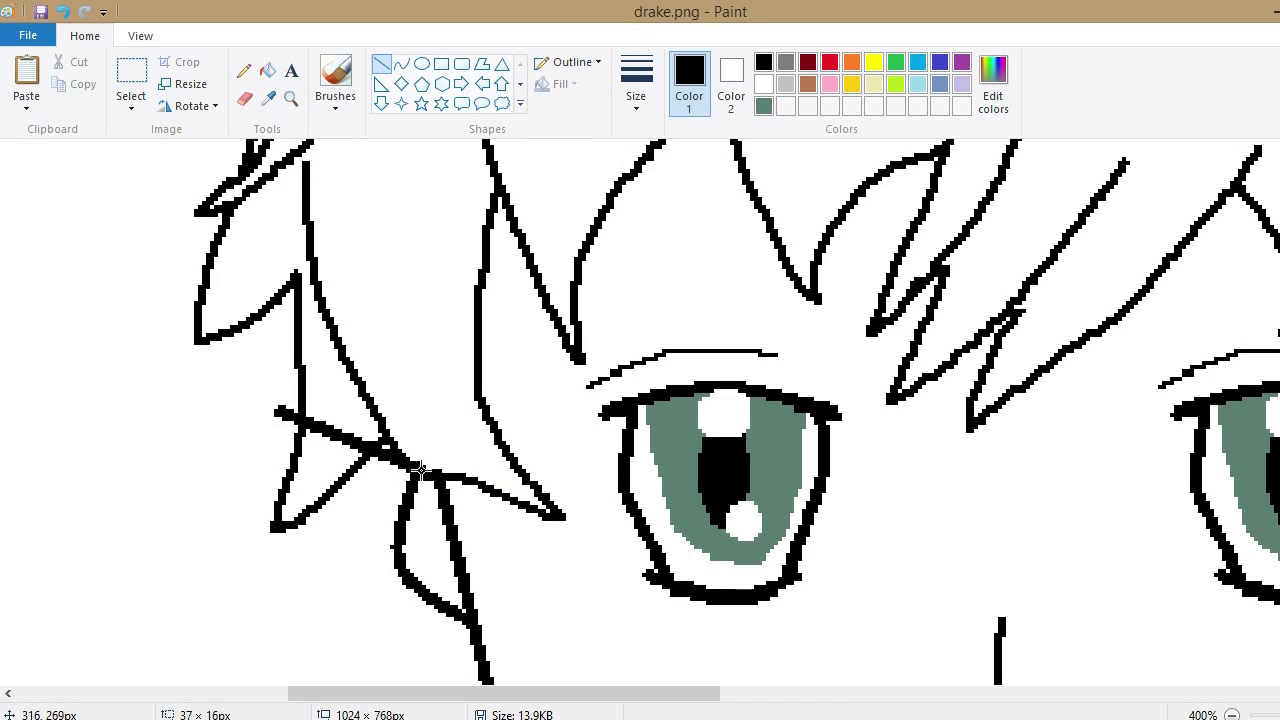
{"action": "key", "text": "ctrl+z"}
{"action": "left_click", "coordinate": [636, 90]}
{"action": "left_click", "coordinate": [640, 160]}
{"action": "left_click_drag", "start_coordinate": [274, 410], "coordinate": [375, 455]}
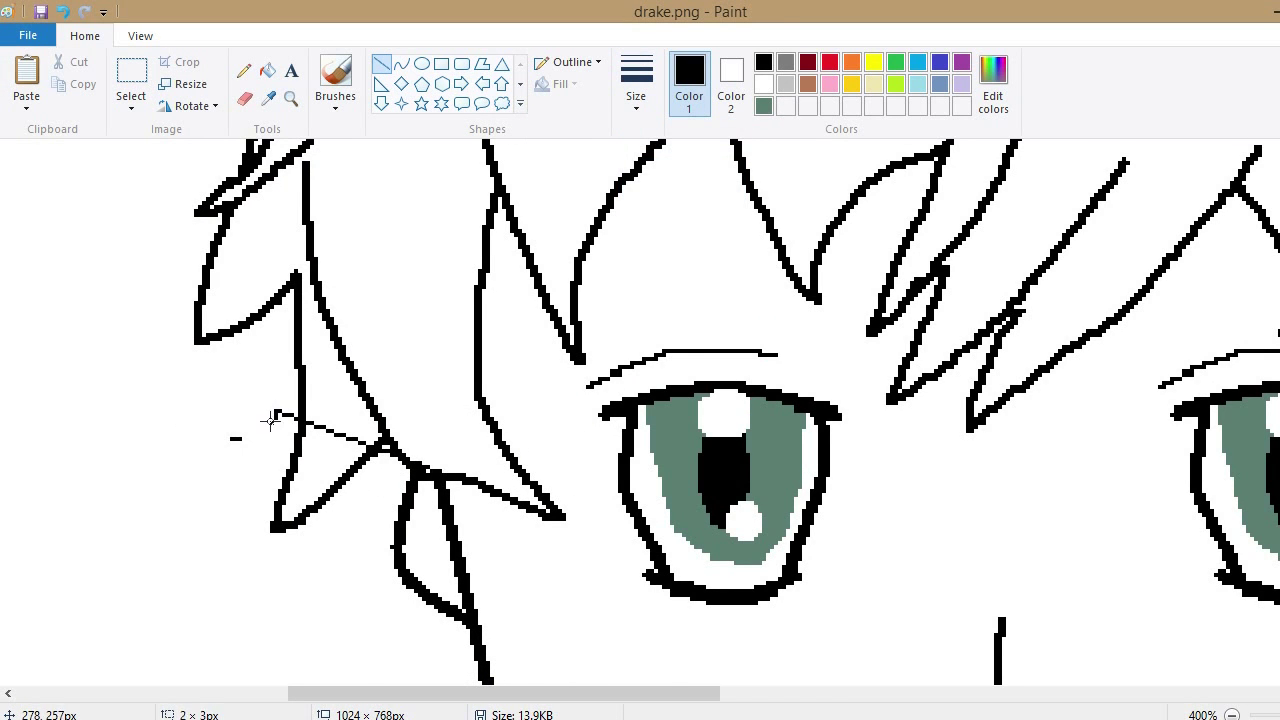
{"action": "left_click_drag", "start_coordinate": [274, 441], "coordinate": [272, 412]}
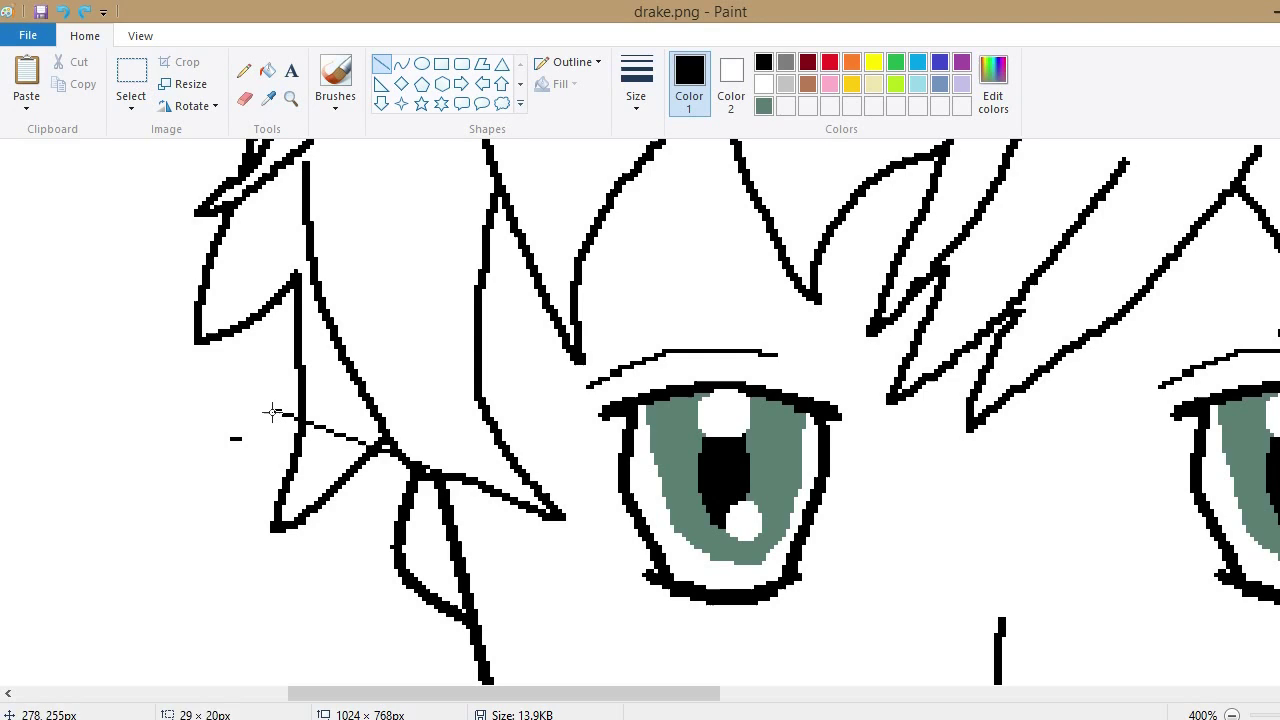
{"action": "left_click", "coordinate": [148, 500]}
{"action": "left_click_drag", "start_coordinate": [263, 458], "coordinate": [408, 490]}
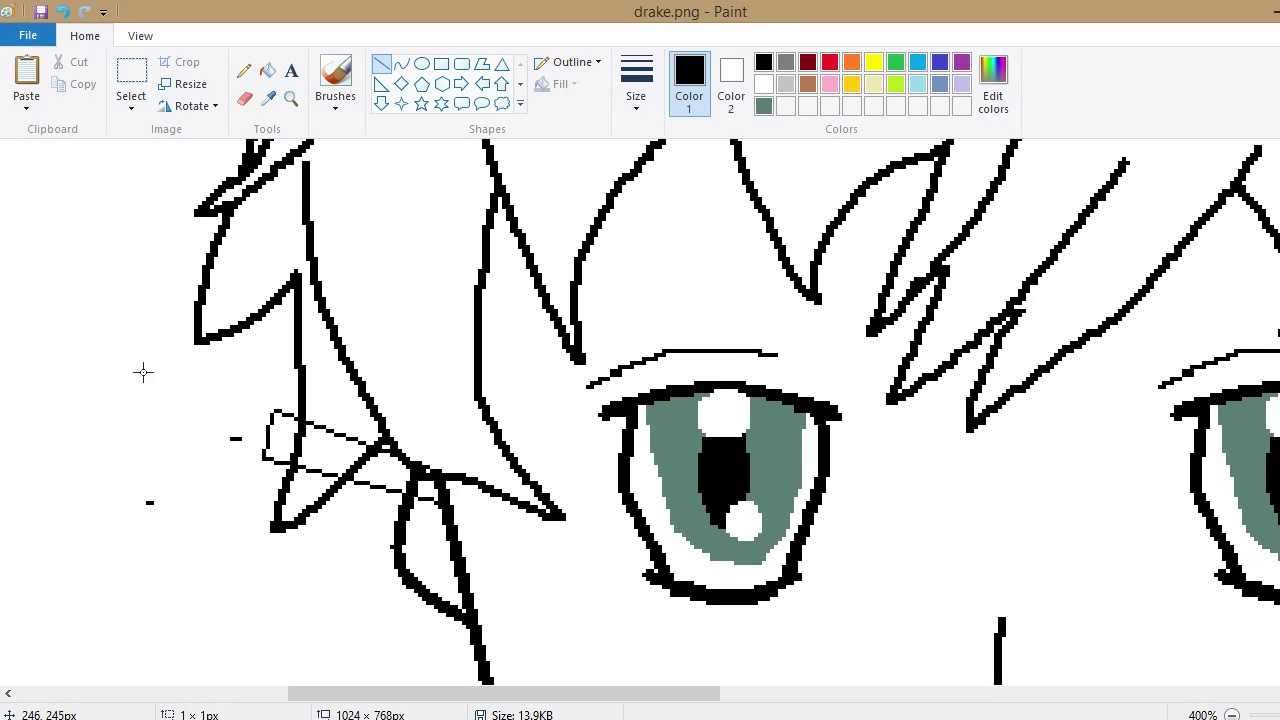
- Zoom in to 800% on the pencil and return to the Pencil tool
{"action": "scroll", "coordinate": [143, 372], "scroll_direction": "down", "scroll_amount": 3}
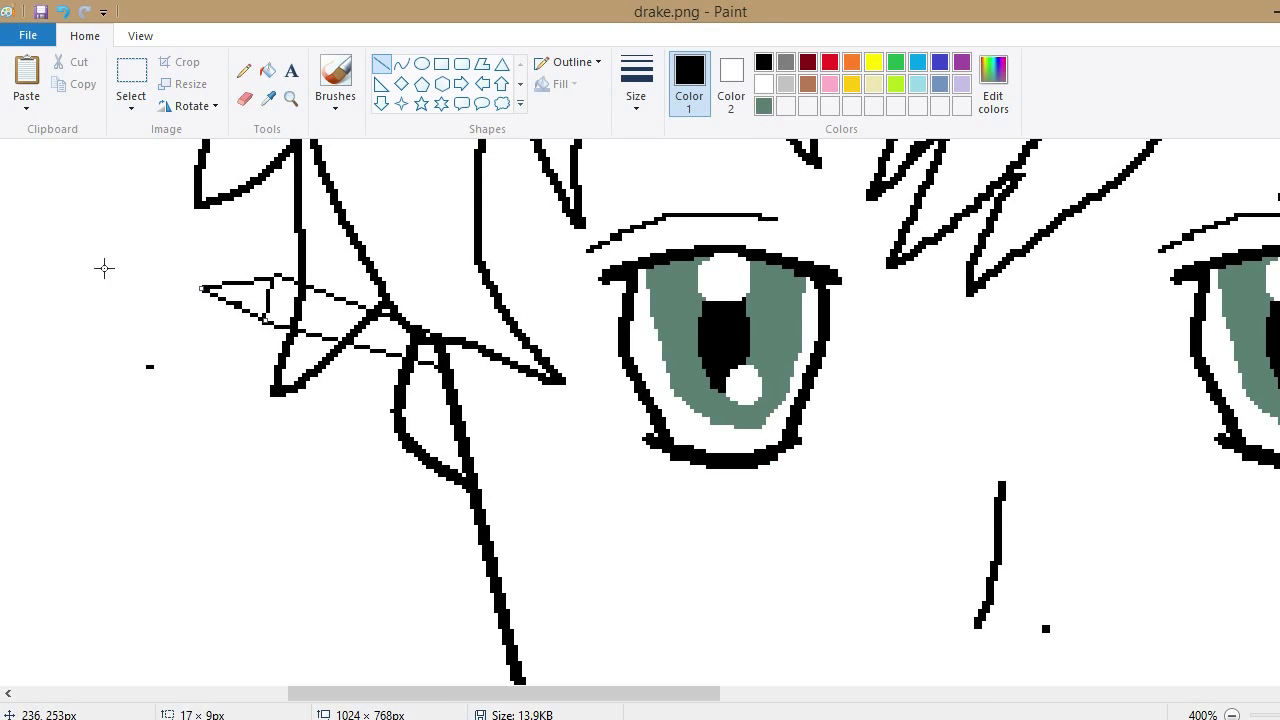
{"action": "left_click", "coordinate": [244, 98]}
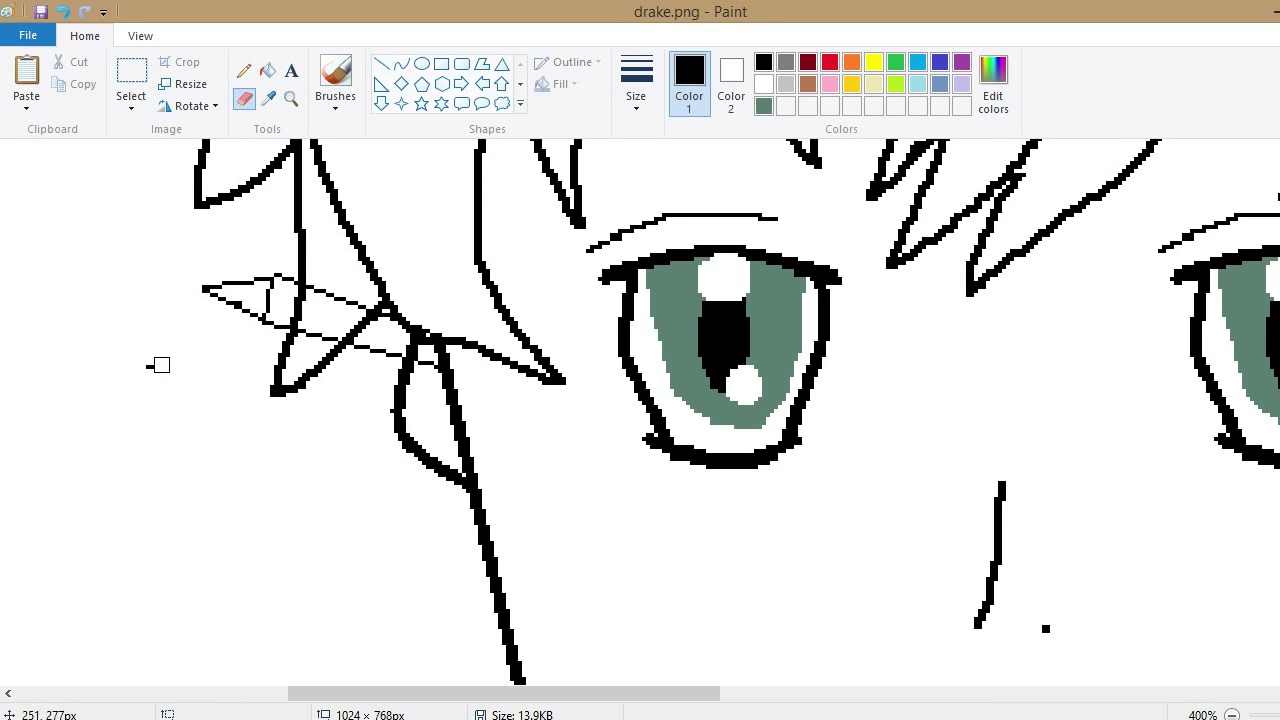
{"action": "left_click", "coordinate": [291, 98]}
{"action": "left_click", "coordinate": [177, 332]}
{"action": "left_click", "coordinate": [244, 71]}
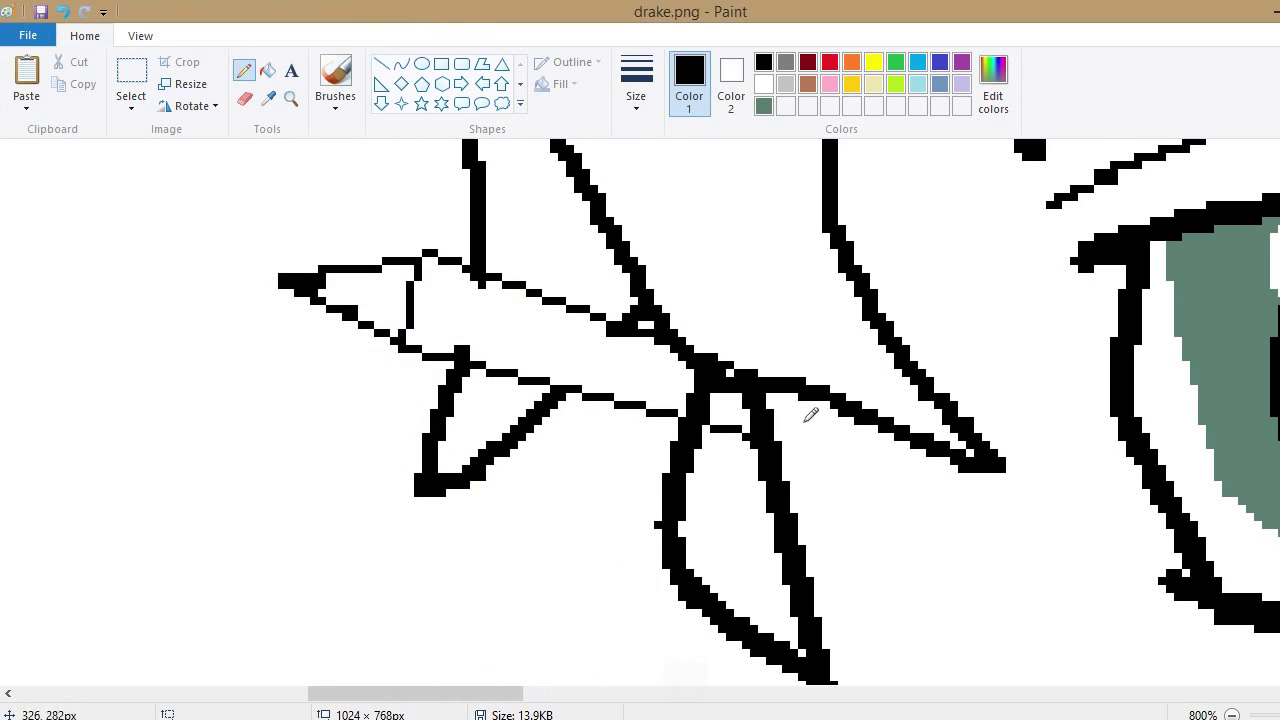
- Define a custom light tan colour and fill the pencil tip with it
{"action": "left_click", "coordinate": [993, 85]}
{"action": "left_click", "coordinate": [886, 284]}
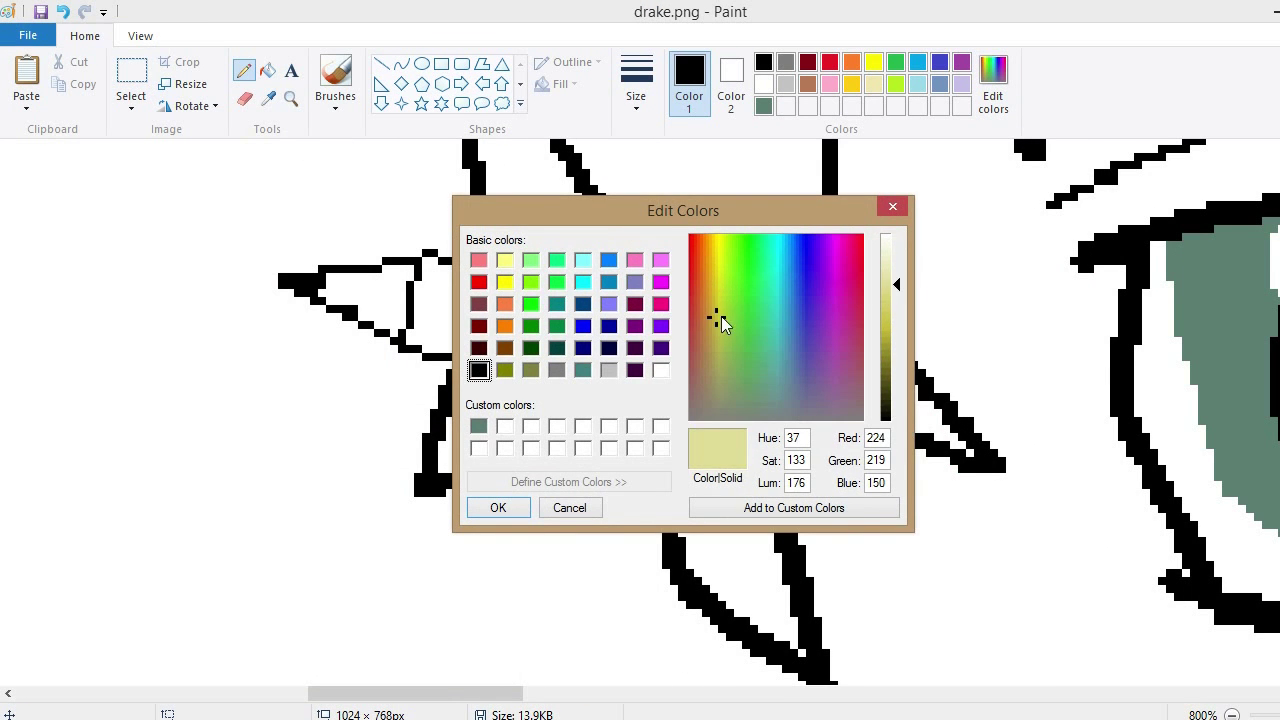
{"action": "left_click", "coordinate": [705, 326]}
{"action": "left_click", "coordinate": [794, 507]}
{"action": "left_click", "coordinate": [498, 507]}
{"action": "left_click", "coordinate": [267, 70]}
{"action": "left_click", "coordinate": [395, 297]}
- Define a dark brown colour and fill the pencil body and far end with it
{"action": "left_click", "coordinate": [851, 62]}
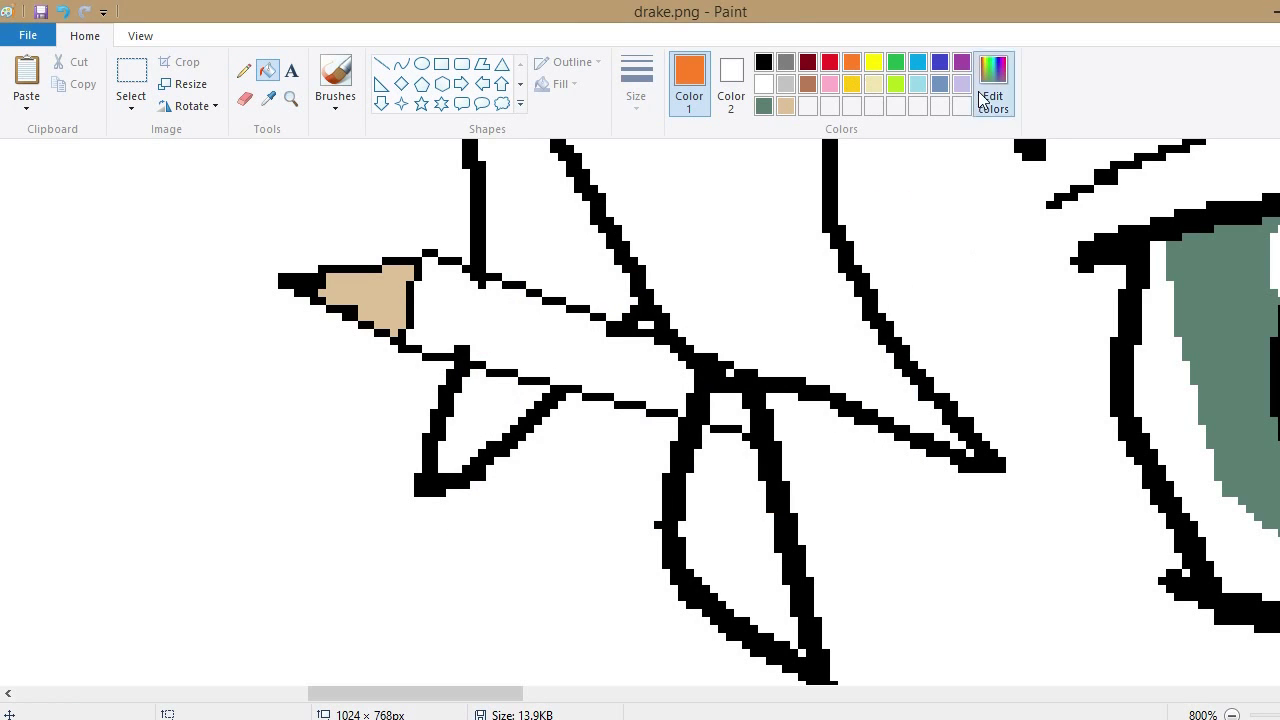
{"action": "left_click", "coordinate": [993, 85]}
{"action": "left_click_drag", "start_coordinate": [886, 300], "coordinate": [894, 384]}
{"action": "left_click", "coordinate": [718, 272]}
{"action": "left_click", "coordinate": [700, 263]}
{"action": "left_click", "coordinate": [794, 507]}
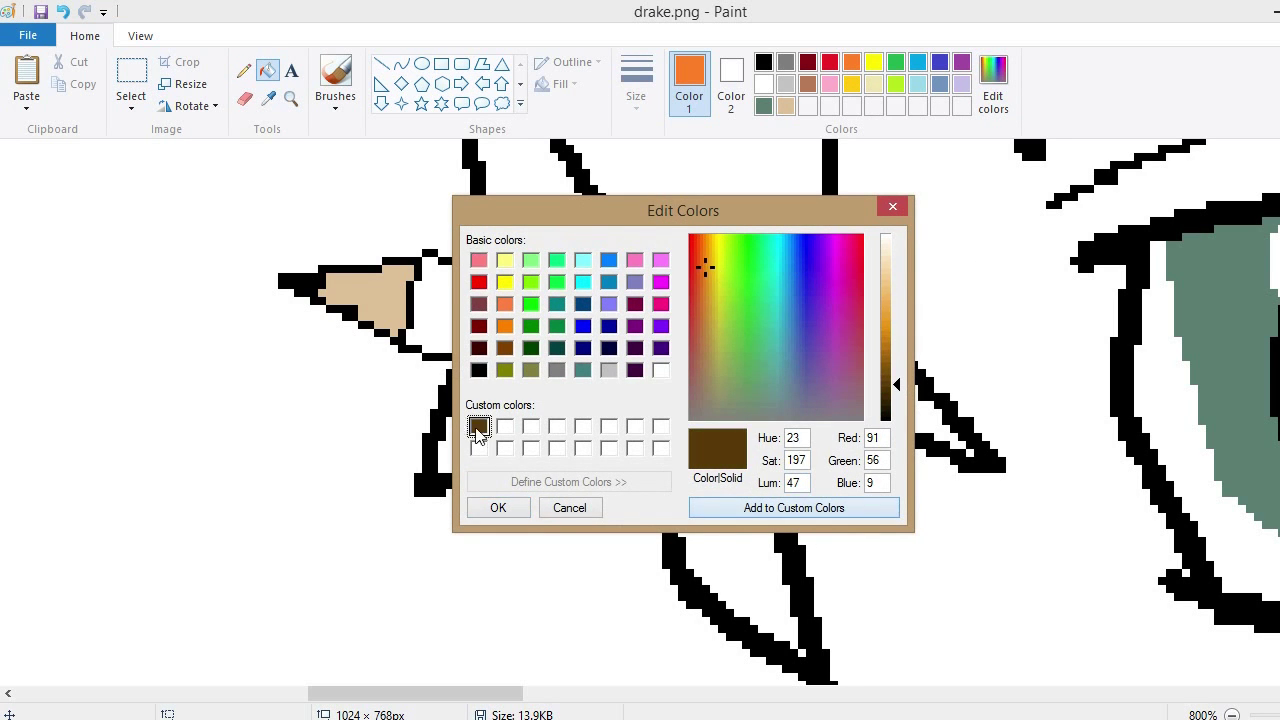
{"action": "left_click", "coordinate": [498, 507]}
{"action": "left_click", "coordinate": [560, 345]}
{"action": "left_click", "coordinate": [241, 71]}
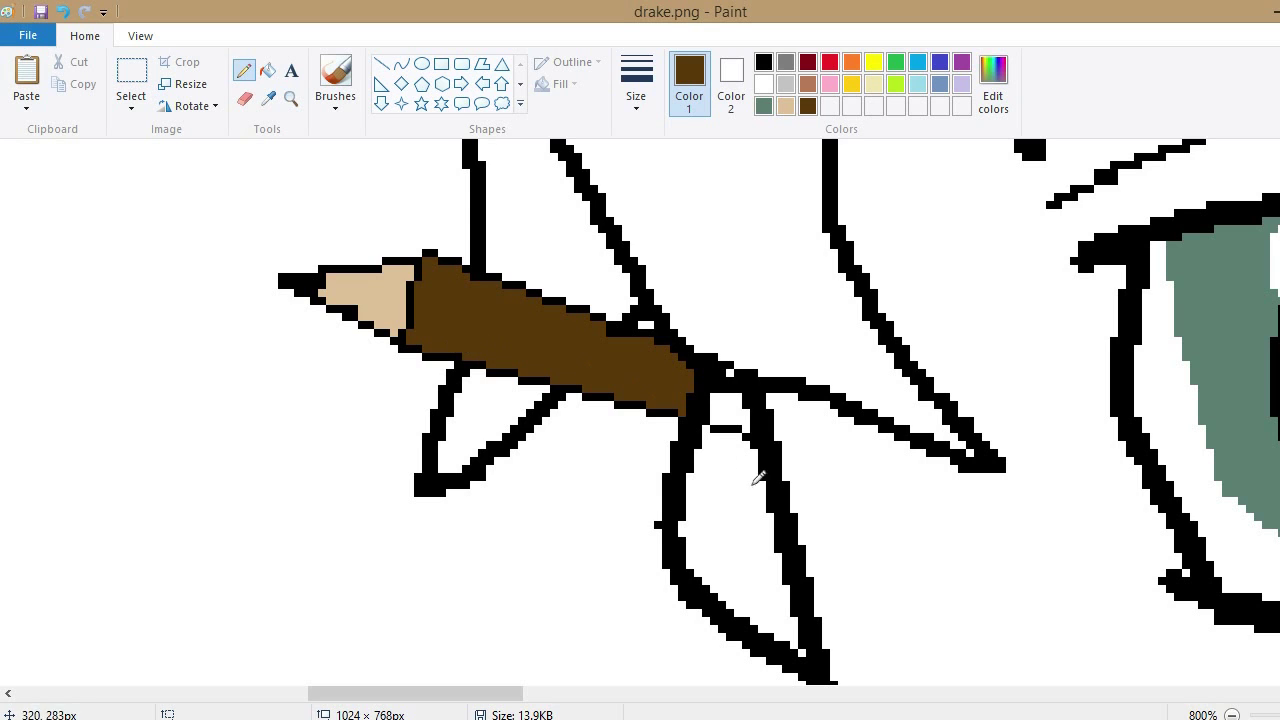
{"action": "left_click_drag", "start_coordinate": [718, 400], "coordinate": [745, 425]}
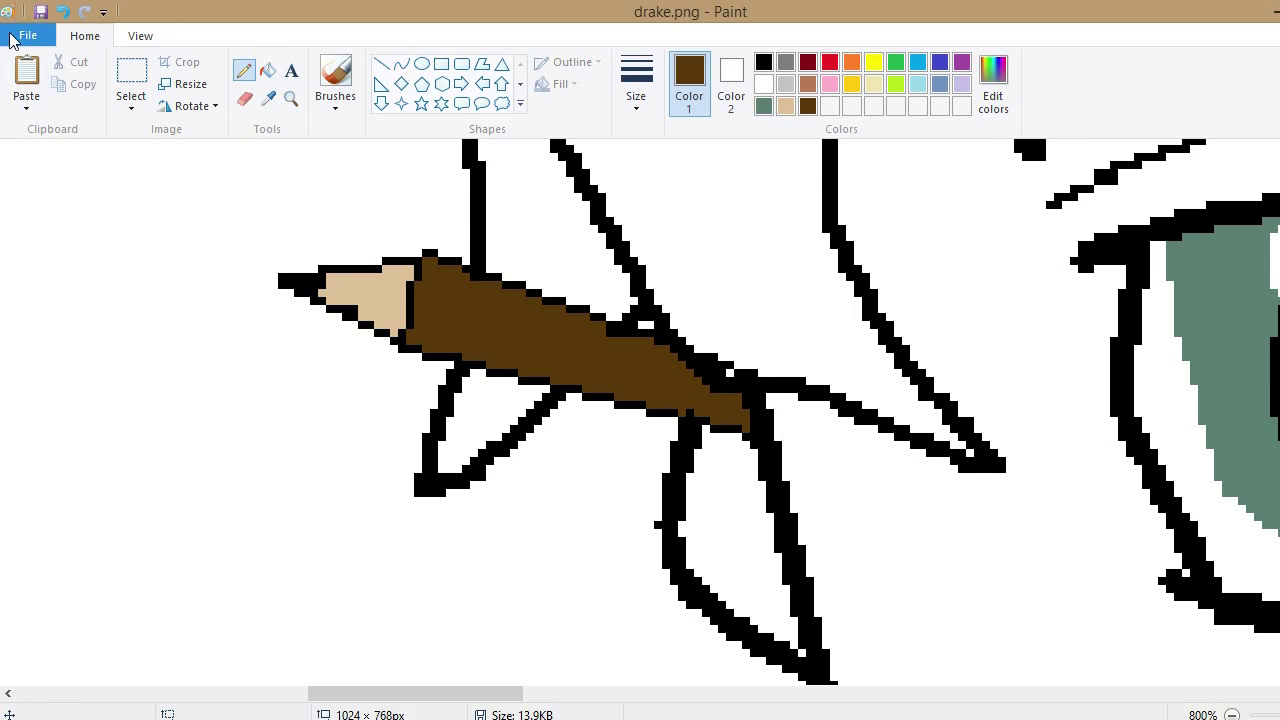
{"action": "left_click", "coordinate": [290, 98]}
- Zoom out to 200% and draw shoulder lines sloping from each side of the neck
{"action": "right_click", "coordinate": [600, 357]}
{"action": "right_click", "coordinate": [894, 451]}
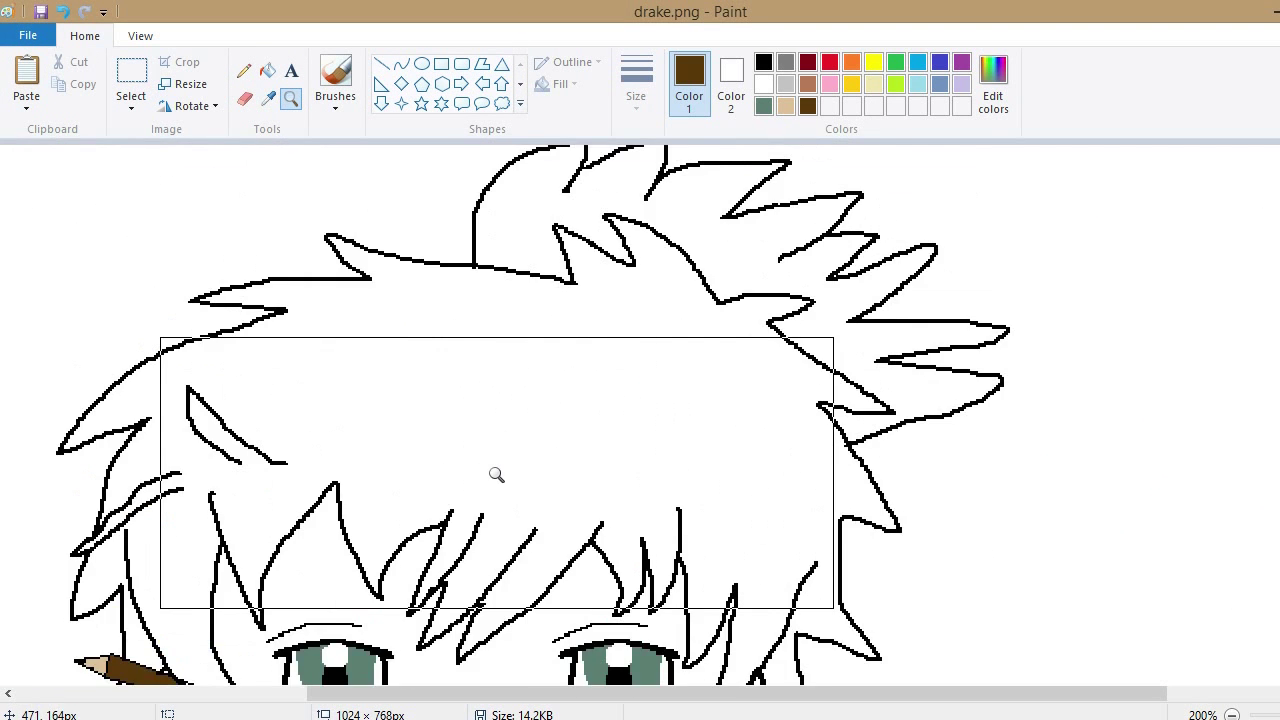
{"action": "scroll", "coordinate": [266, 423], "scroll_direction": "down", "scroll_amount": 5}
{"action": "scroll", "coordinate": [534, 371], "scroll_direction": "down", "scroll_amount": 3}
{"action": "left_click", "coordinate": [381, 63]}
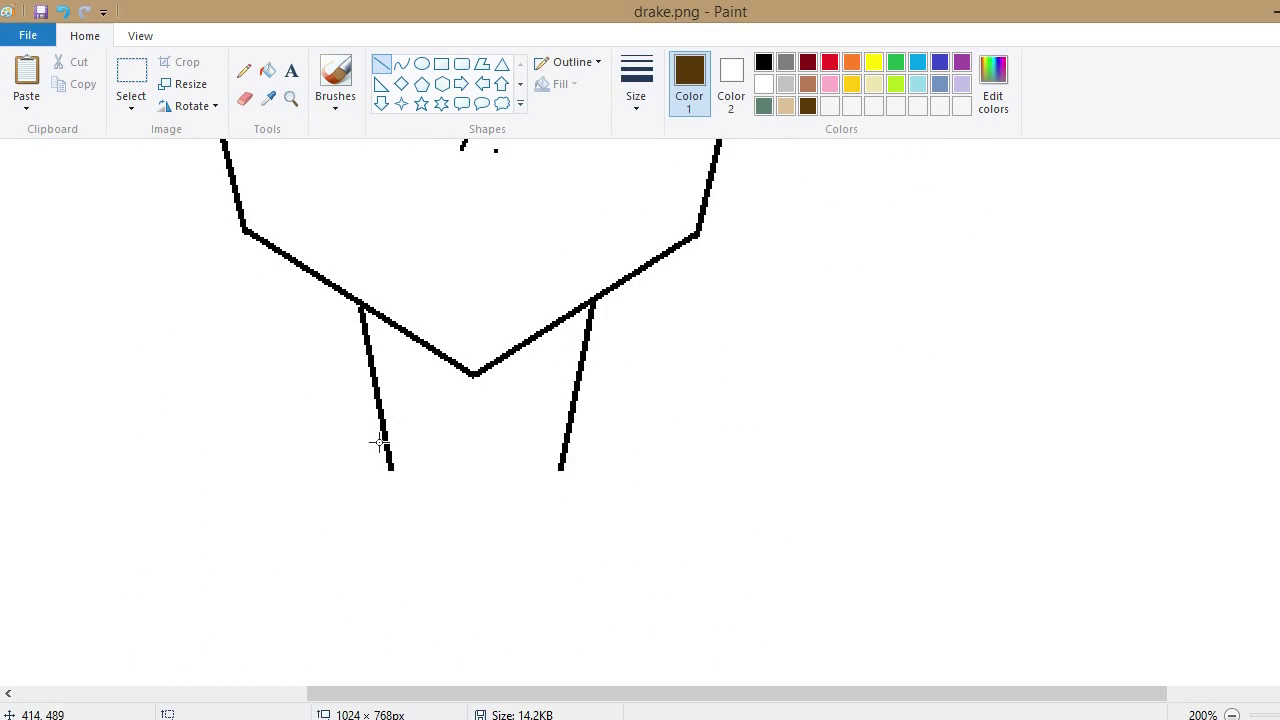
{"action": "left_click", "coordinate": [644, 117]}
{"action": "left_click_drag", "start_coordinate": [386, 437], "coordinate": [14, 508]}
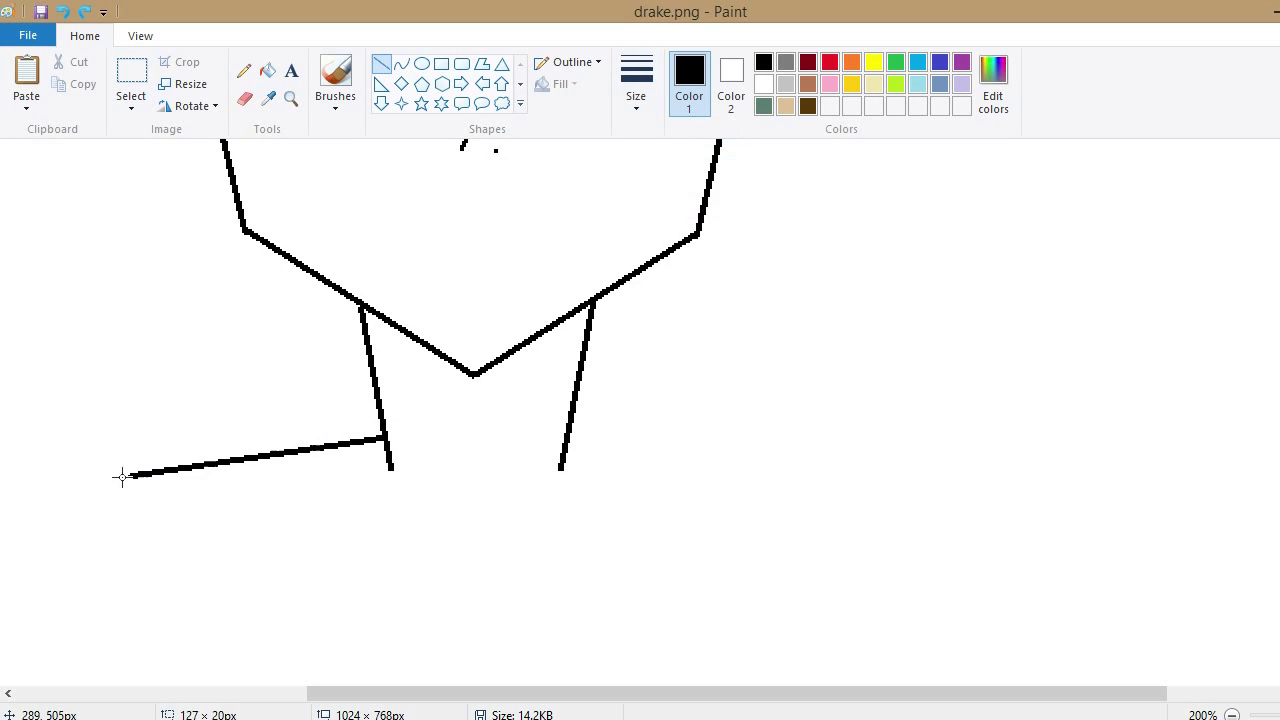
{"action": "left_click_drag", "start_coordinate": [591, 693], "coordinate": [431, 693]}
{"action": "left_click_drag", "start_coordinate": [822, 421], "coordinate": [1187, 484]}
{"action": "key", "text": "ctrl+z"}
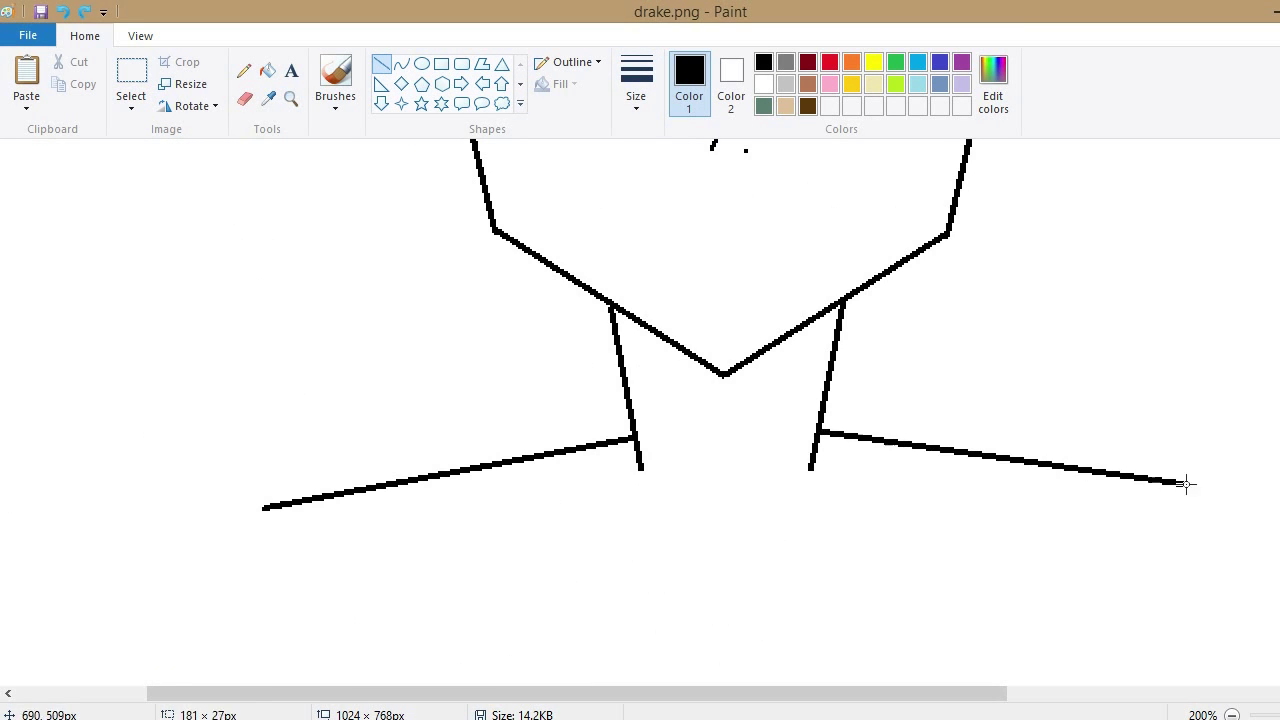
- Shorten the canvas to 1024×522 px and erase stray marks near the bottom
{"action": "scroll", "coordinate": [911, 557], "scroll_direction": "down", "scroll_amount": 3}
{"action": "left_click_drag", "start_coordinate": [801, 693], "coordinate": [931, 693]}
{"action": "left_click", "coordinate": [244, 98]}
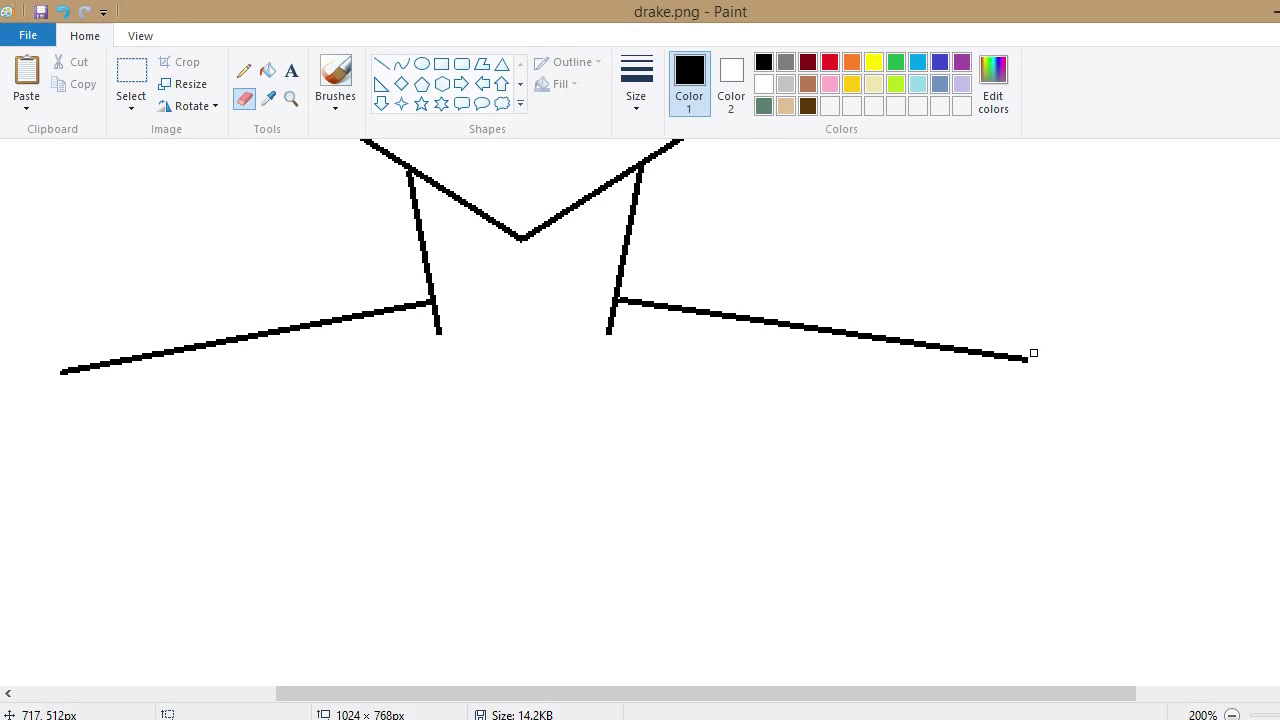
{"action": "left_click_drag", "start_coordinate": [871, 693], "coordinate": [755, 693]}
{"action": "scroll", "coordinate": [923, 520], "scroll_direction": "up", "scroll_amount": 1}
{"action": "scroll", "coordinate": [923, 520], "scroll_direction": "down", "scroll_amount": 3}
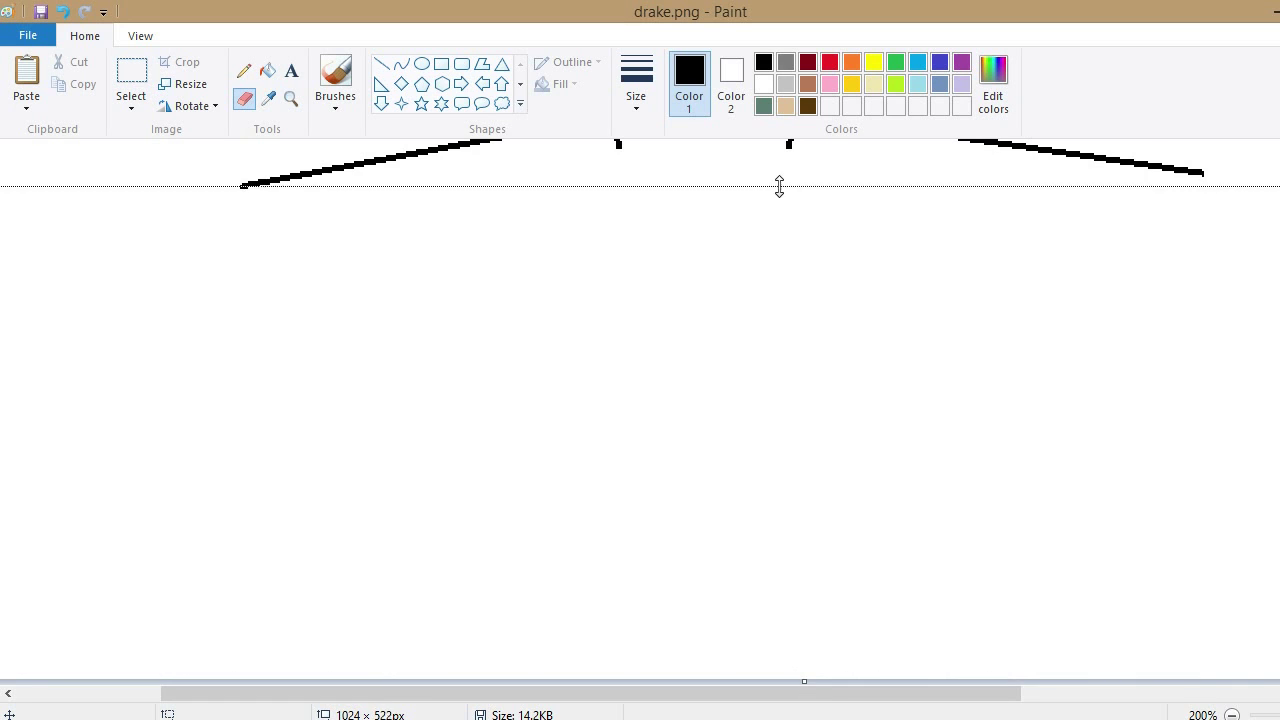
- Draw the collar flap beside the right of the neck, checking the reference
{"action": "left_click_drag", "start_coordinate": [779, 186], "coordinate": [774, 206]}
{"action": "scroll", "coordinate": [774, 206], "scroll_direction": "up", "scroll_amount": 5}
{"action": "left_click", "coordinate": [244, 70]}
{"action": "left_click", "coordinate": [636, 85]}
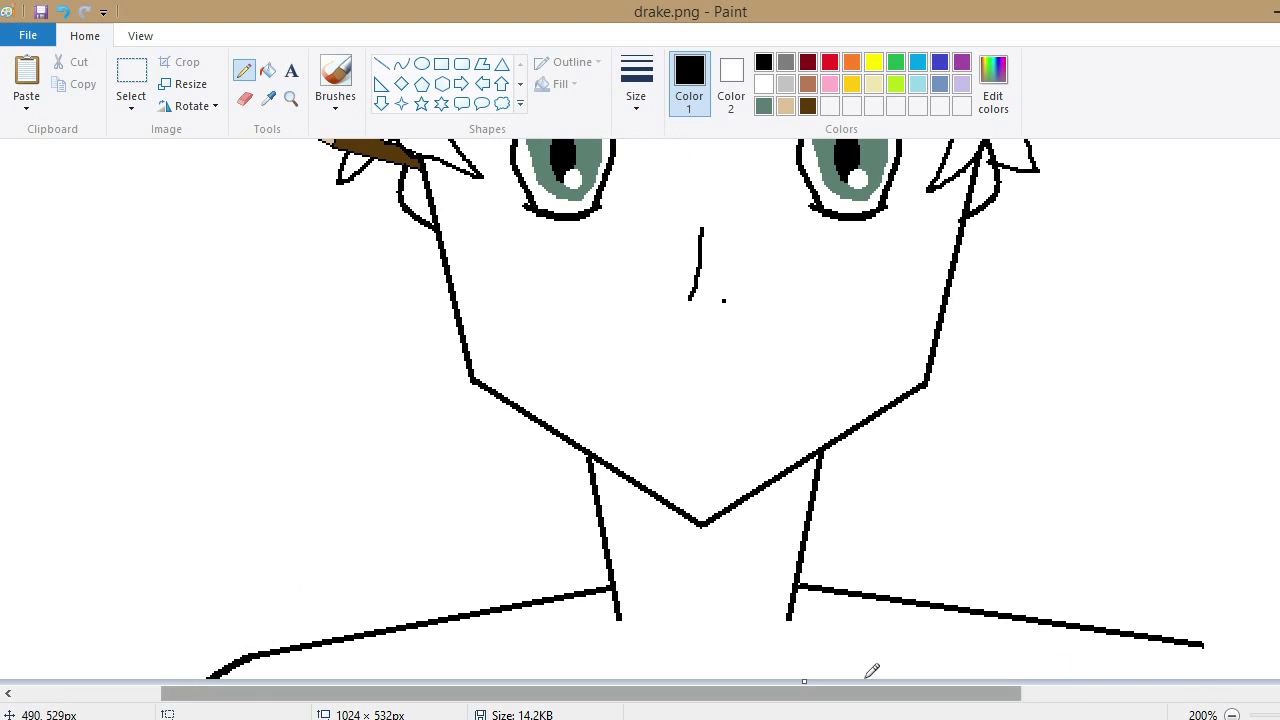
{"action": "left_click_drag", "start_coordinate": [1190, 645], "coordinate": [1258, 678]}
{"action": "scroll", "coordinate": [1137, 566], "scroll_direction": "up", "scroll_amount": 5}
{"action": "scroll", "coordinate": [851, 371], "scroll_direction": "down", "scroll_amount": 3}
{"action": "scroll", "coordinate": [805, 405], "scroll_direction": "down", "scroll_amount": 2}
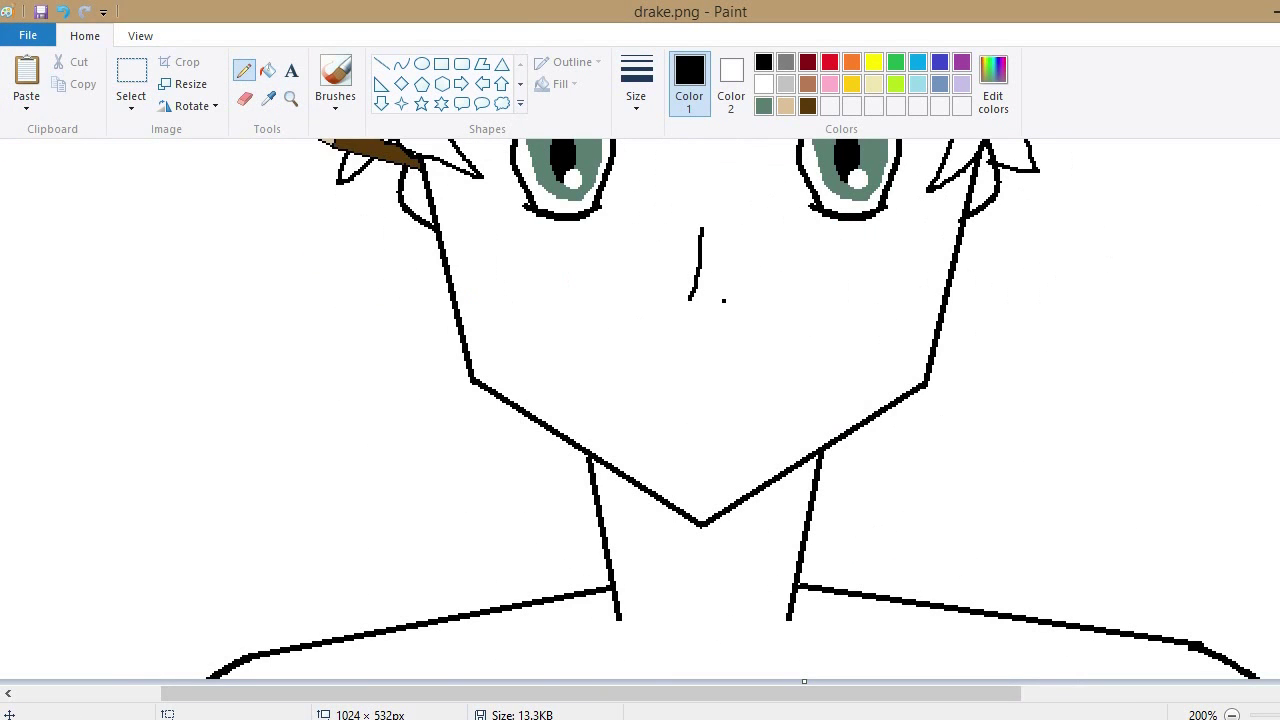
{"action": "key", "text": "alt+Tab"}
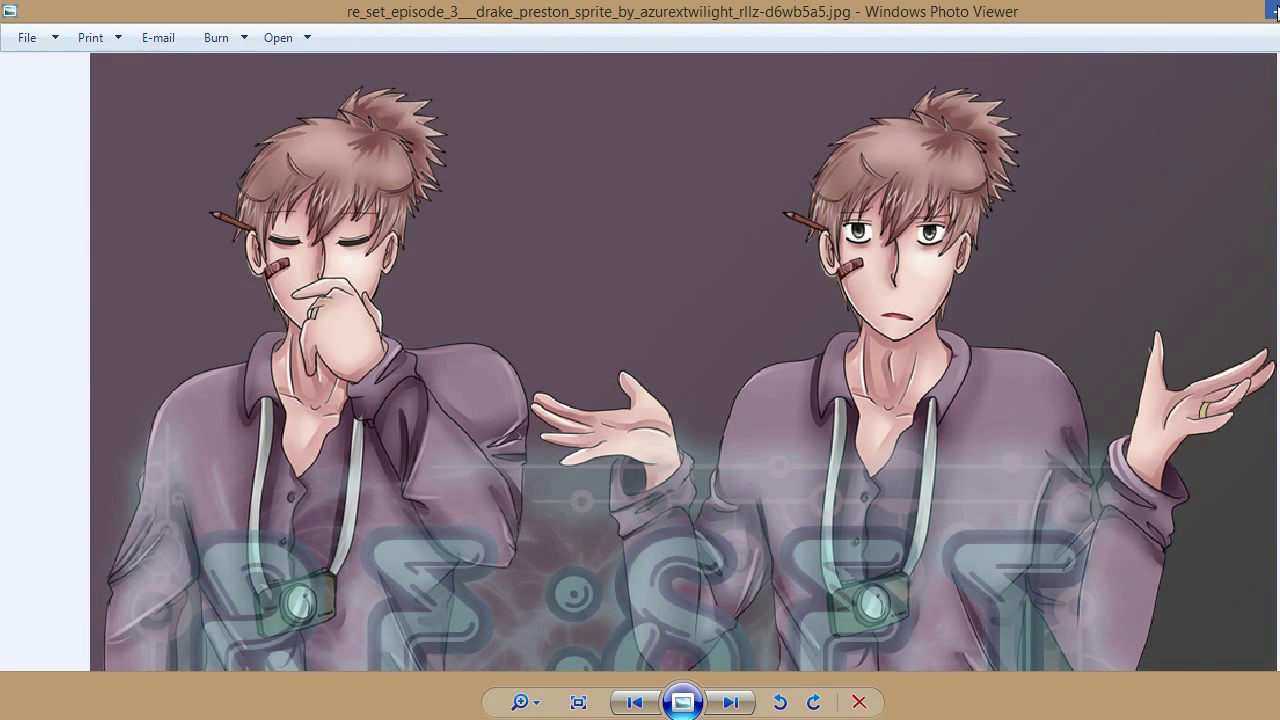
{"action": "key", "text": "alt+Tab"}
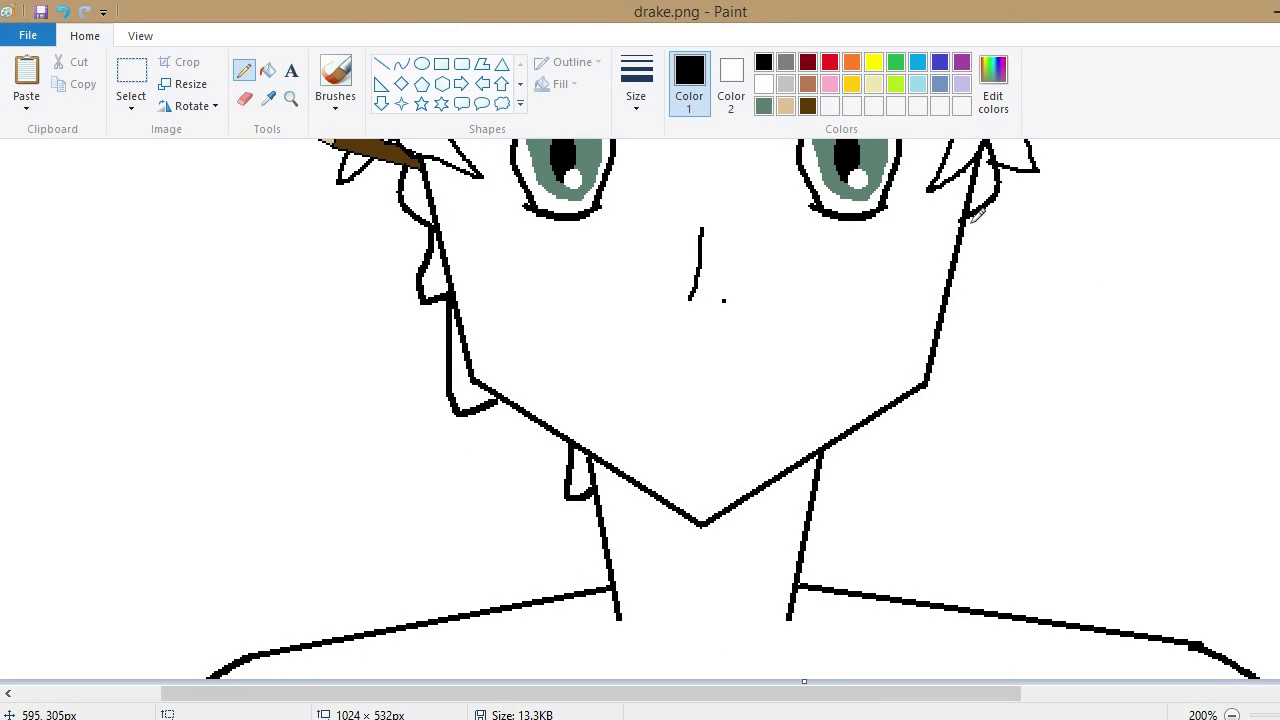
{"action": "left_click_drag", "start_coordinate": [851, 470], "coordinate": [815, 455]}
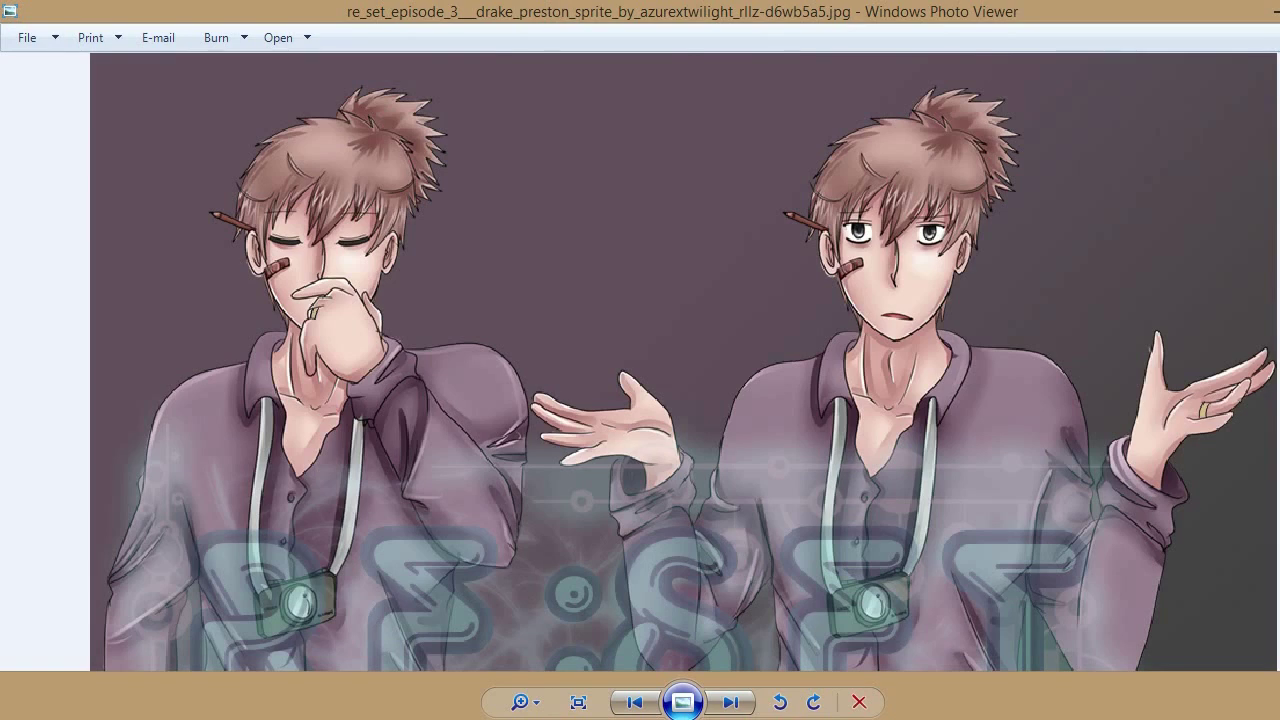
- Draw the curved left collar fold, undoing and redoing the inner curves
{"action": "key", "text": "alt+Tab"}
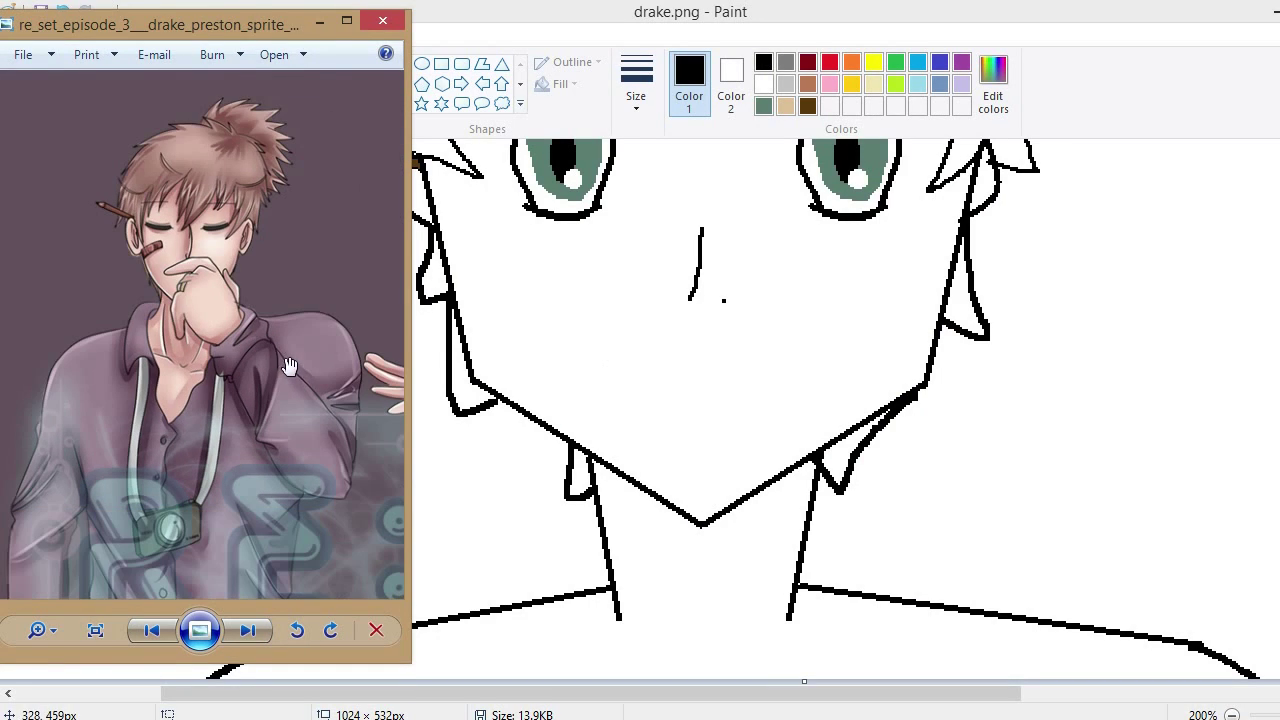
{"action": "key", "text": "alt+Tab"}
{"action": "left_click_drag", "start_coordinate": [598, 512], "coordinate": [533, 517]}
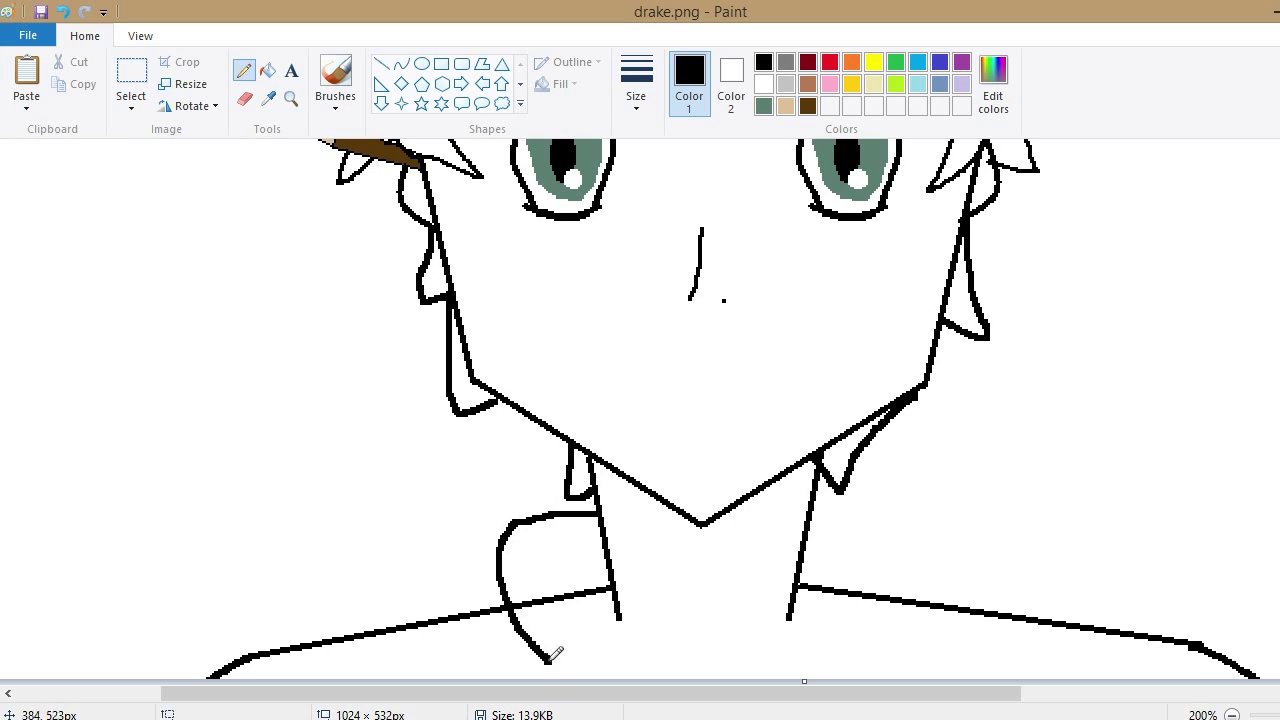
{"action": "left_click_drag", "start_coordinate": [868, 640], "coordinate": [850, 660]}
{"action": "key", "text": "alt+Tab"}
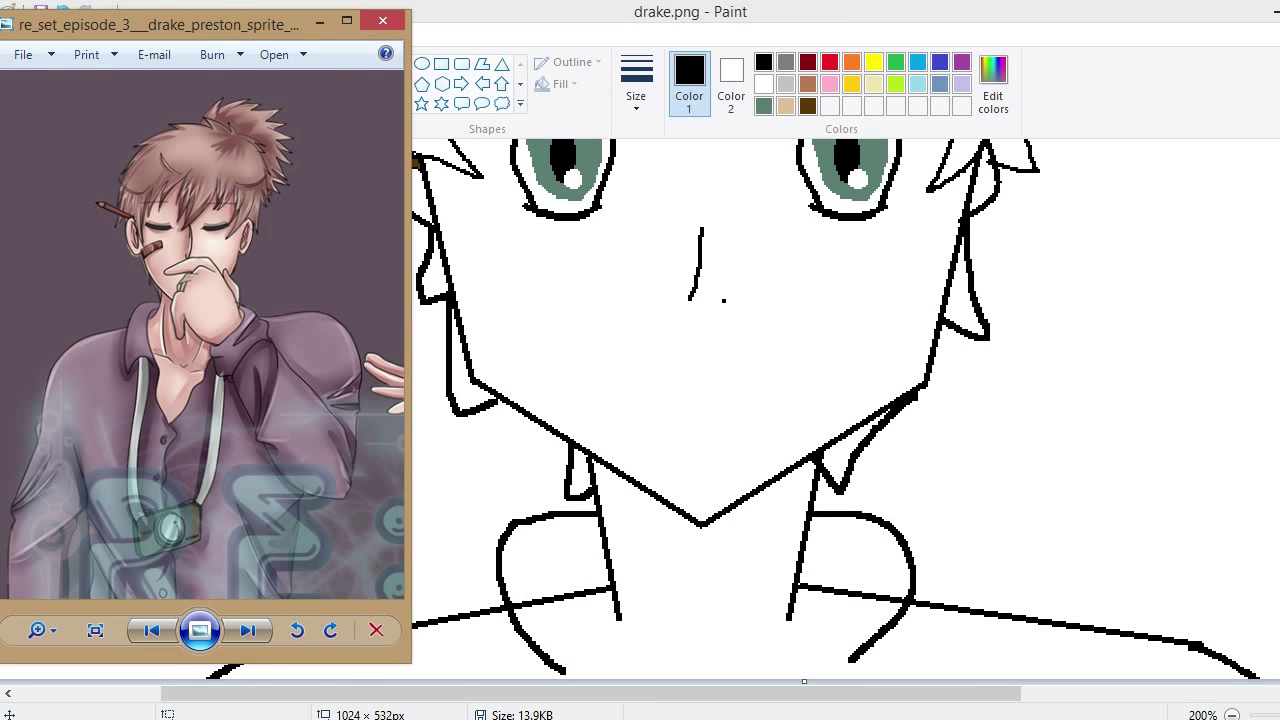
{"action": "key", "text": "alt+Tab"}
{"action": "left_click_drag", "start_coordinate": [600, 537], "coordinate": [556, 583]}
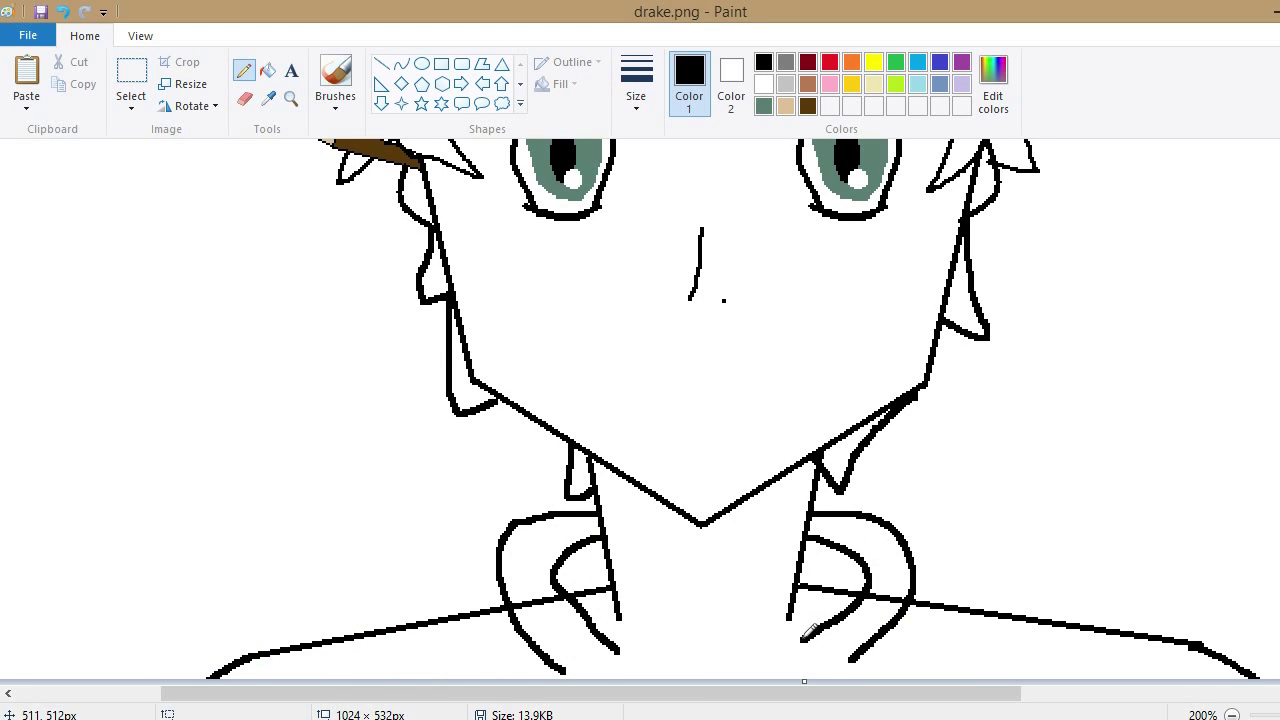
{"action": "key", "text": "alt+Tab"}
{"action": "key", "text": "alt+Tab"}
{"action": "key", "text": "ctrl+z"}
{"action": "key", "text": "ctrl+z"}
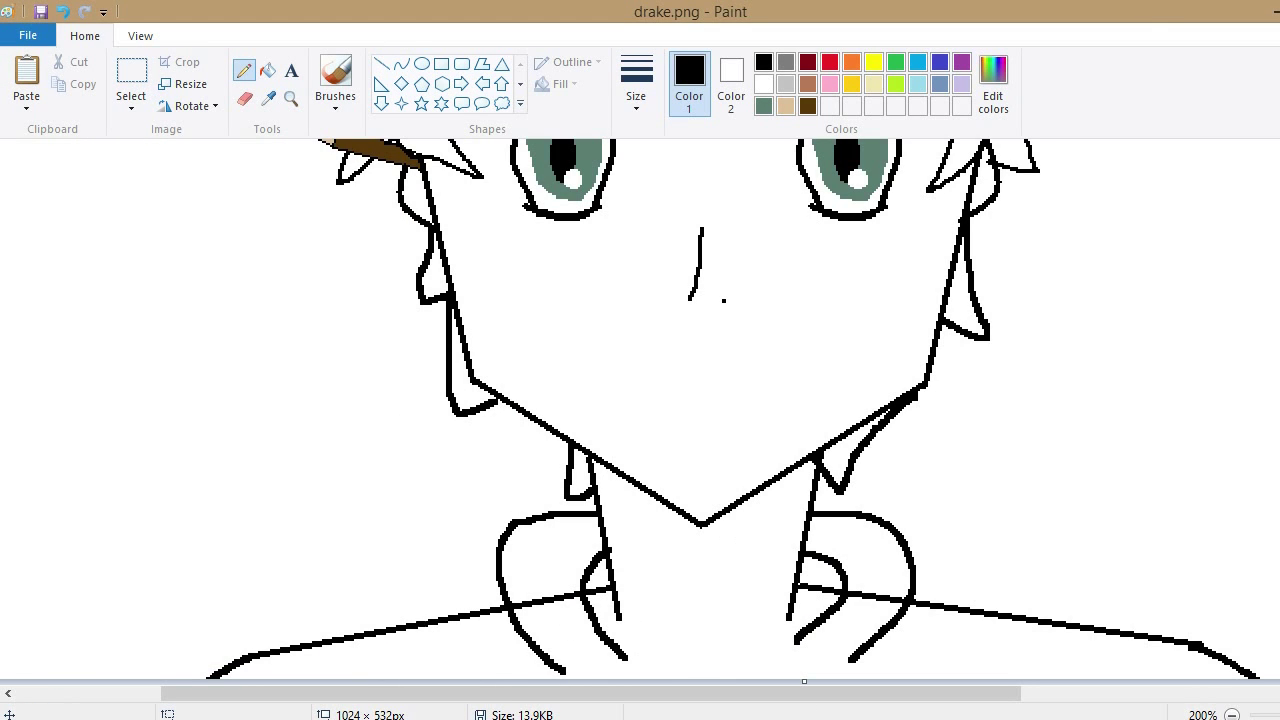
{"action": "key", "text": "alt+Tab"}
{"action": "key", "text": "alt+Tab"}
- Zoom to 400%, erase stray collar marks and draw a line closing the left collar fold
{"action": "left_click", "coordinate": [291, 98]}
{"action": "left_click", "coordinate": [629, 631]}
{"action": "left_click", "coordinate": [629, 631]}
{"action": "left_click", "coordinate": [244, 98]}
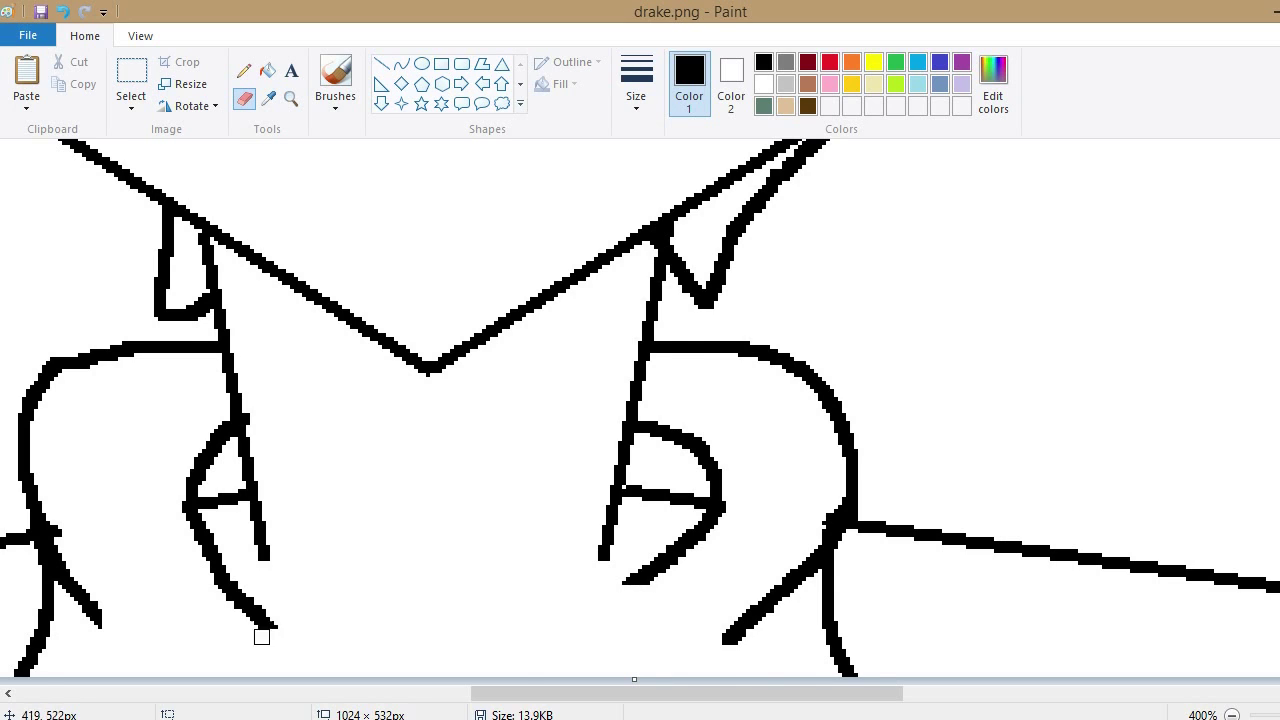
{"action": "key", "text": "alt+Tab"}
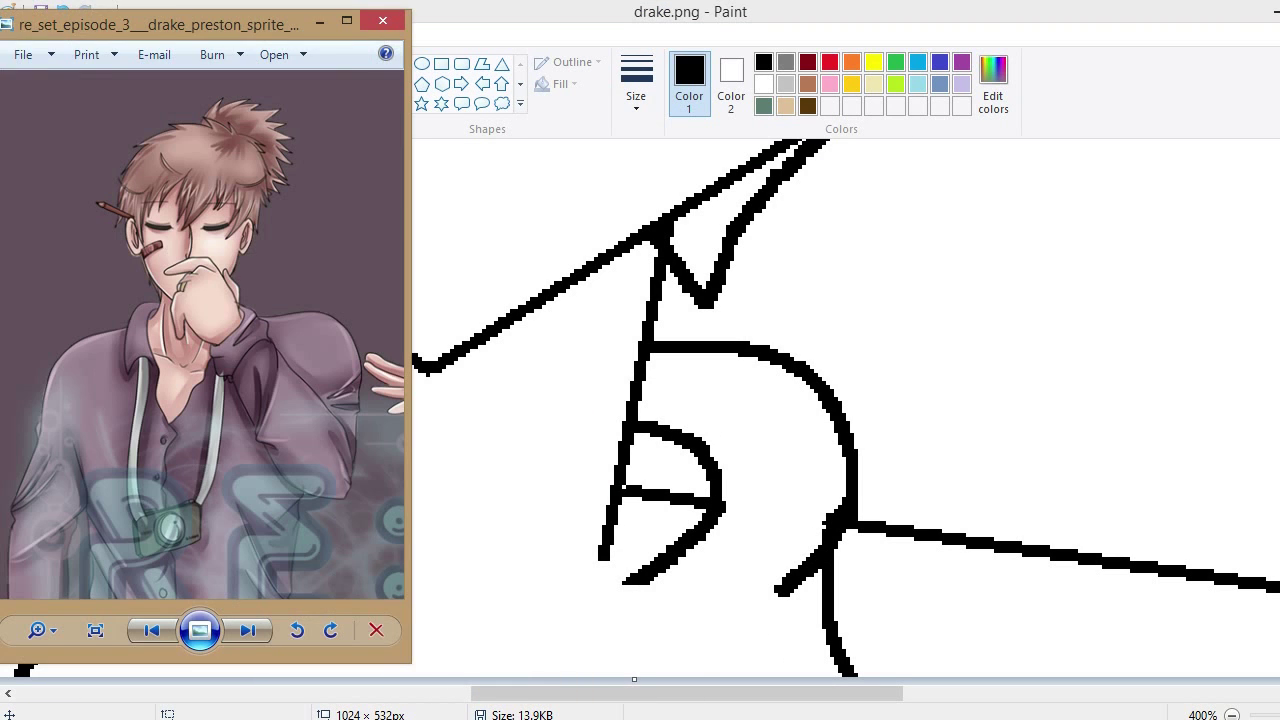
{"action": "key", "text": "alt+Tab"}
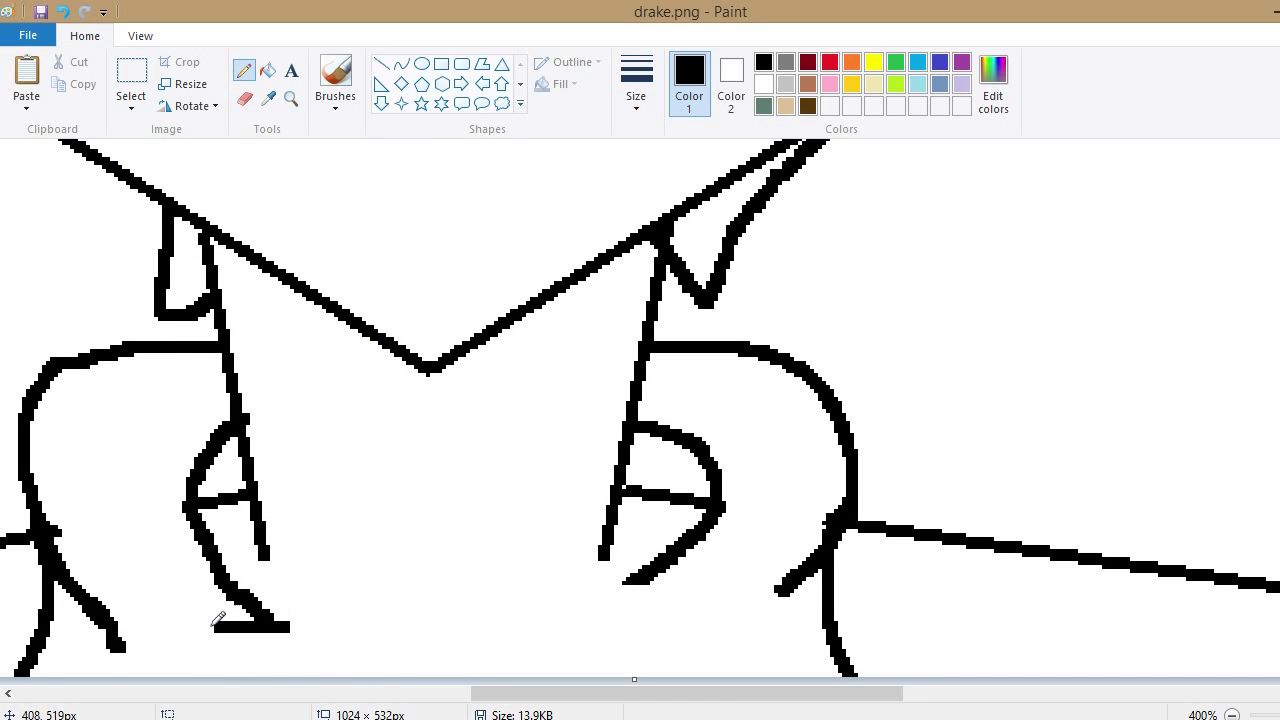
{"action": "left_click_drag", "start_coordinate": [700, 587], "coordinate": [858, 668]}
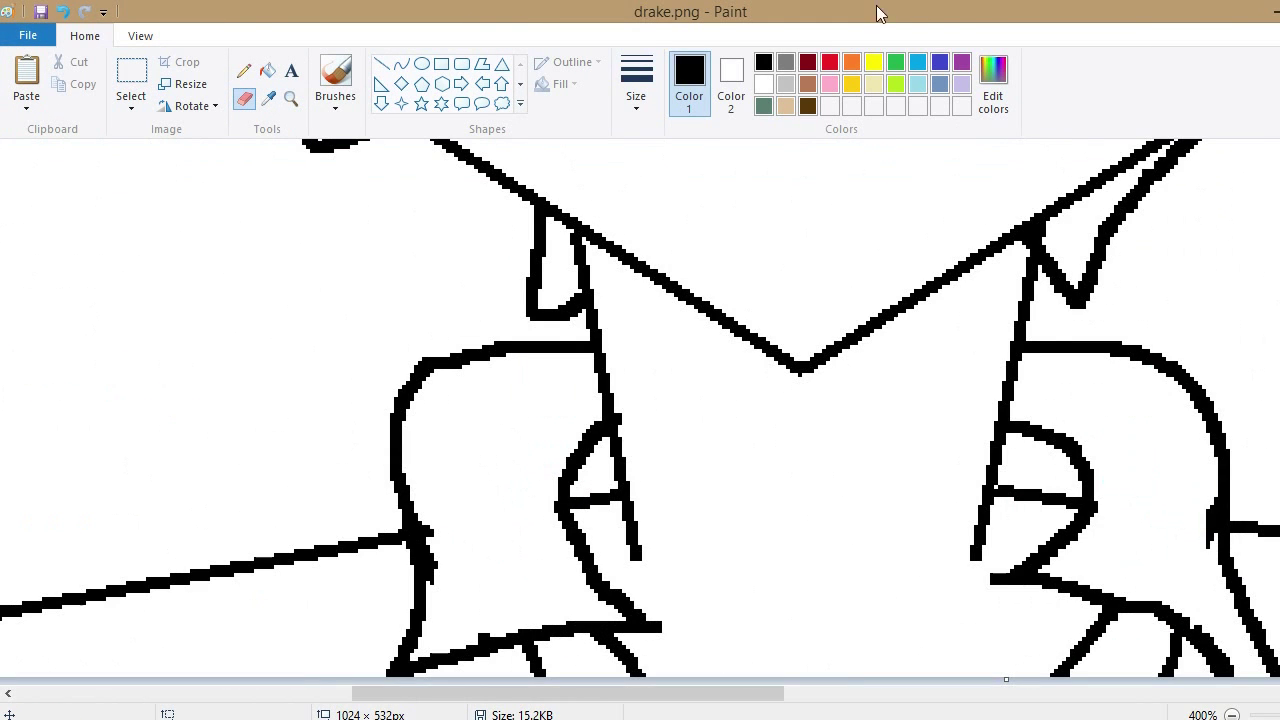
{"action": "right_click", "coordinate": [503, 297]}
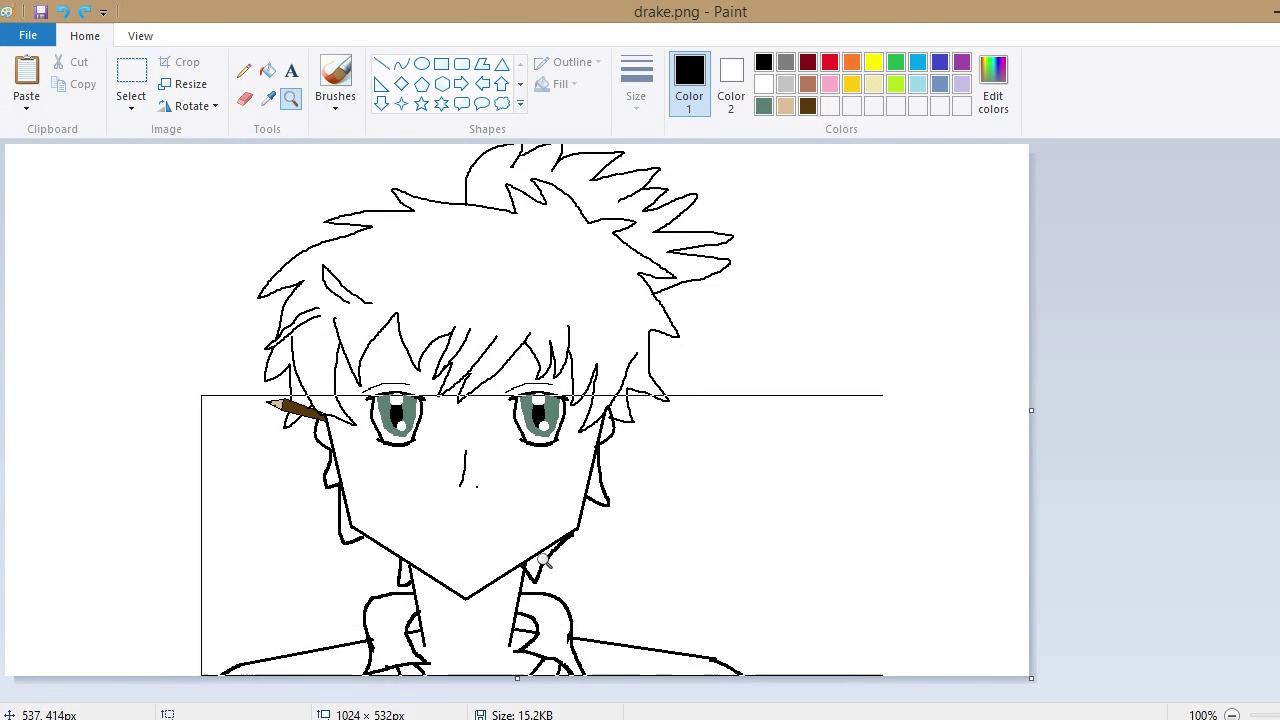
{"action": "left_click", "coordinate": [520, 438]}
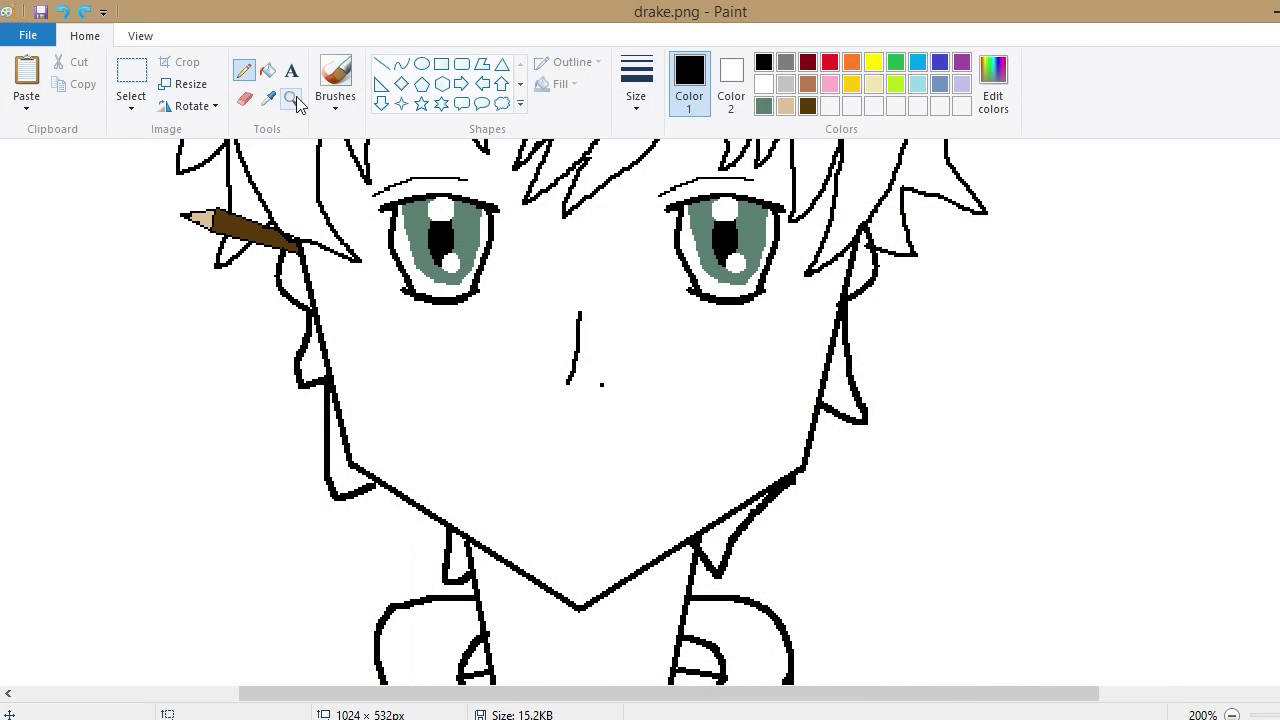
{"action": "left_click", "coordinate": [993, 95]}
{"action": "left_click", "coordinate": [505, 426]}
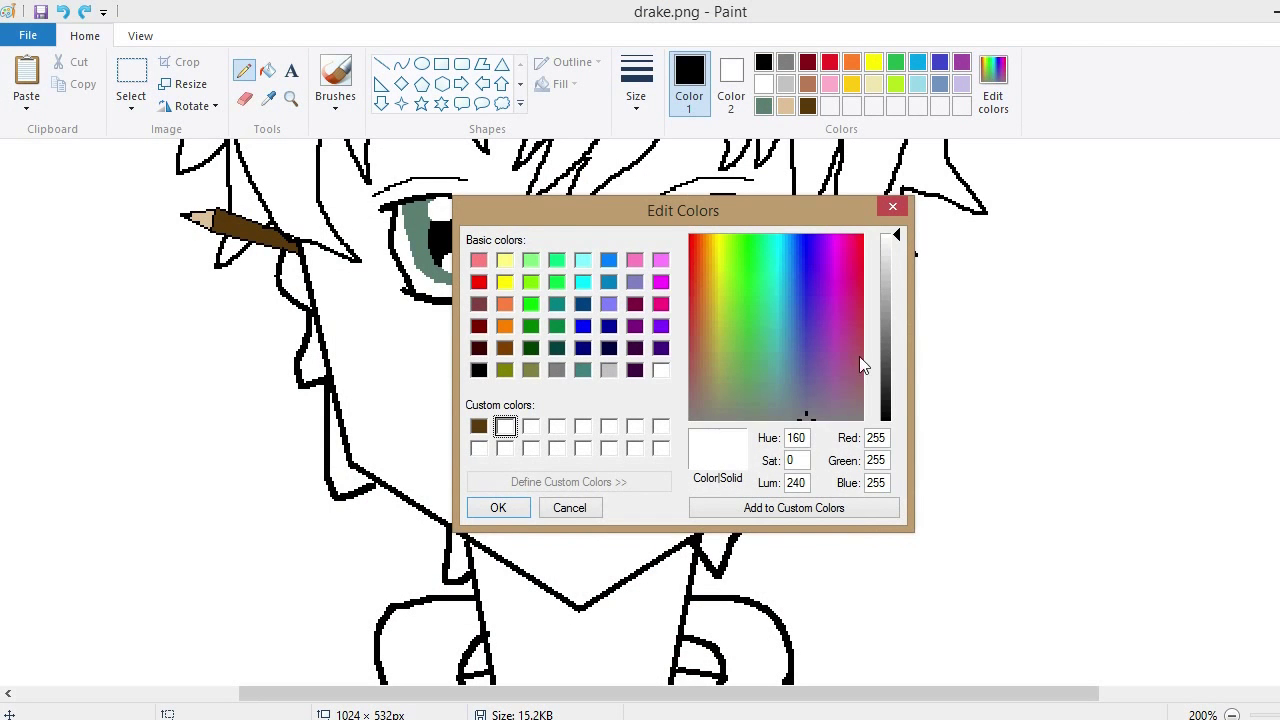
{"action": "left_click_drag", "start_coordinate": [897, 243], "coordinate": [895, 290]}
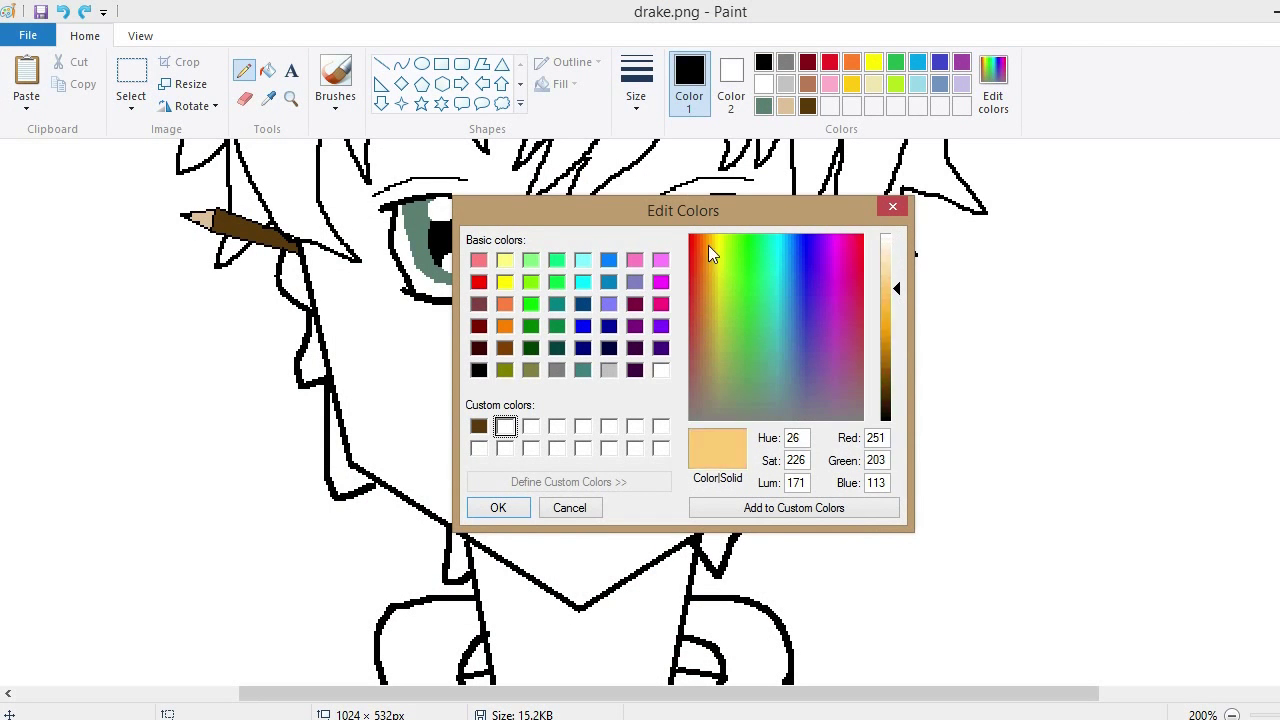
{"action": "left_click", "coordinate": [569, 507]}
{"action": "scroll", "coordinate": [877, 491], "scroll_direction": "up", "scroll_amount": 5}
{"action": "left_click", "coordinate": [291, 98]}
{"action": "right_click", "coordinate": [414, 323]}
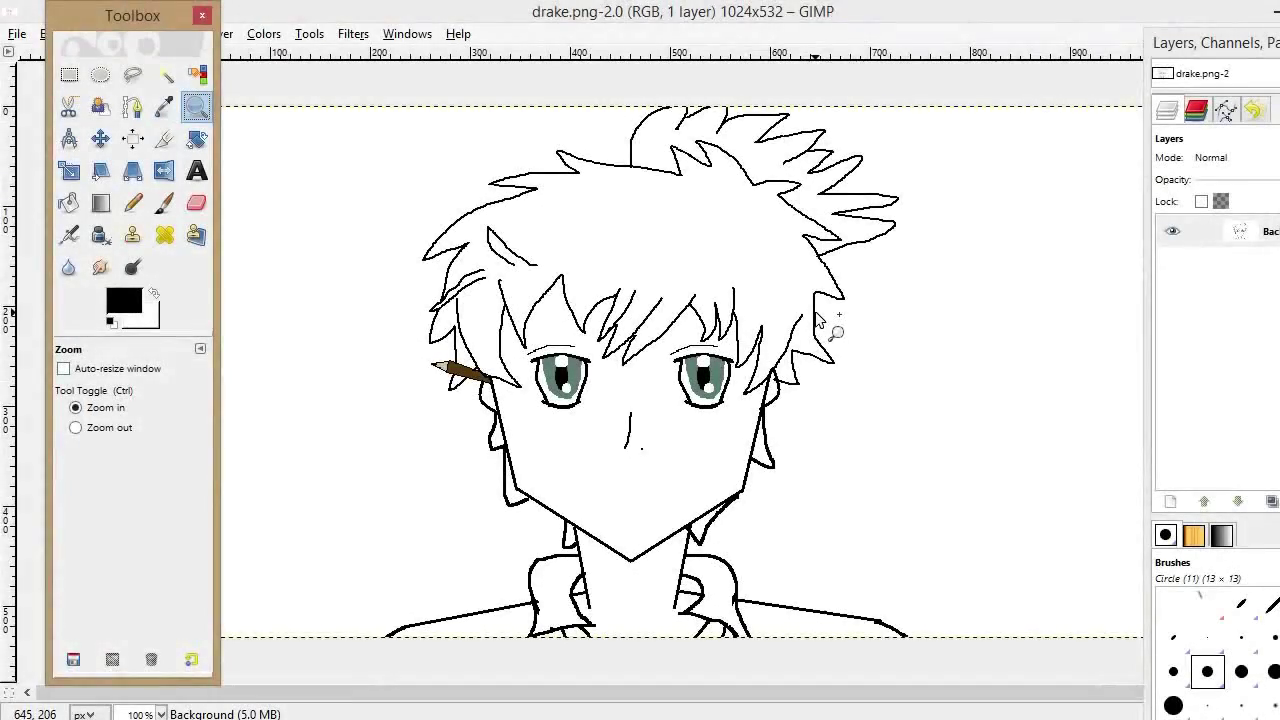
- Zoom in on the neck line junction and try small pencil touch-ups before switching to the Eraser
{"action": "left_click", "coordinate": [818, 318]}
{"action": "key", "text": "4"}
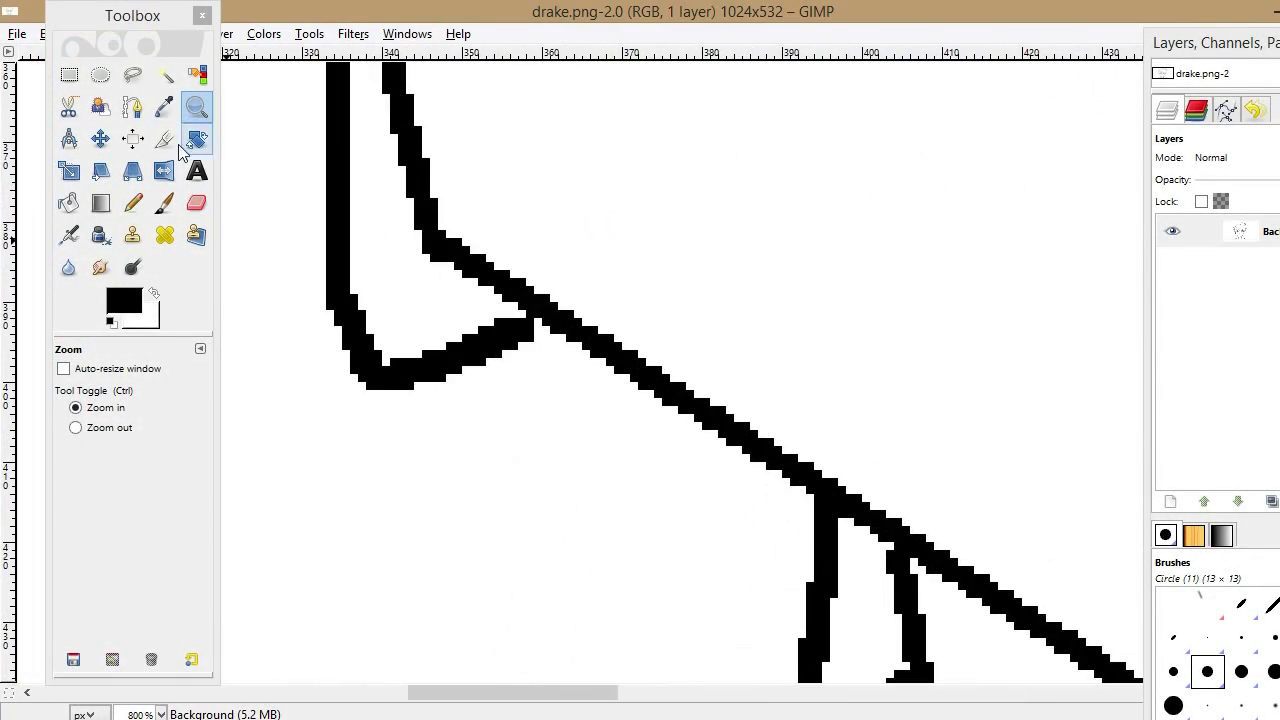
{"action": "left_click", "coordinate": [133, 202]}
{"action": "left_click", "coordinate": [541, 333]}
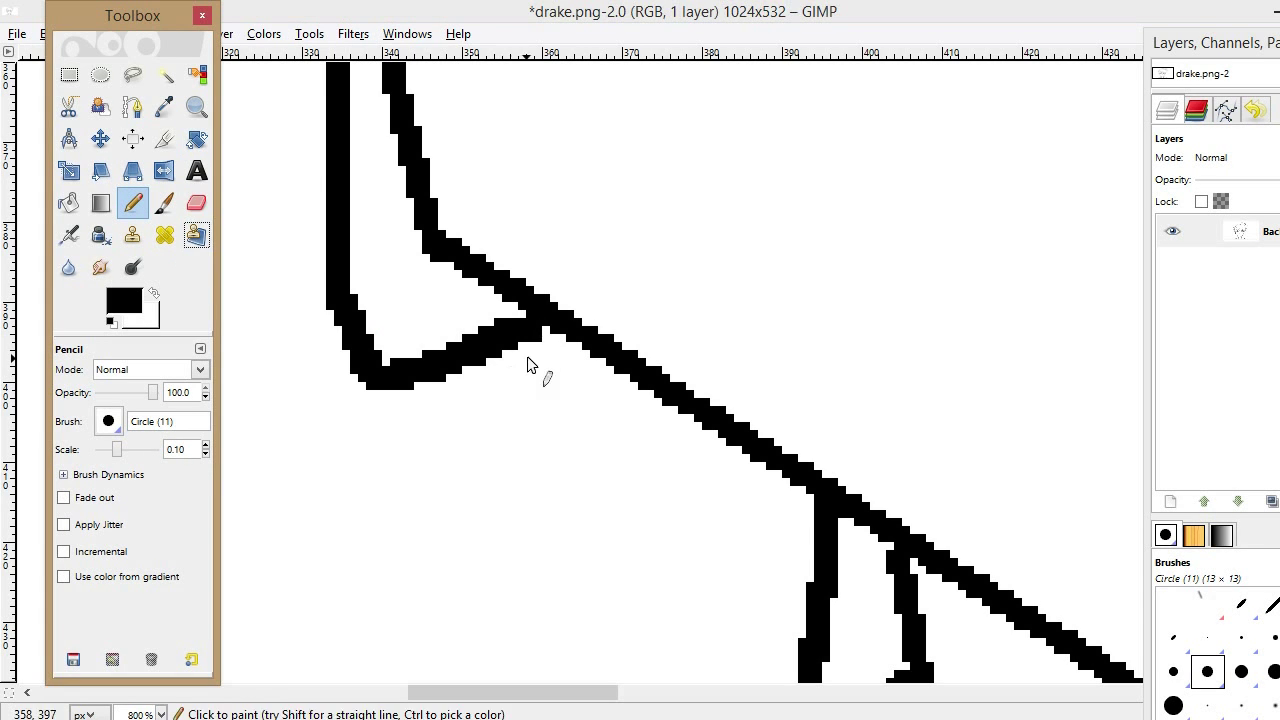
{"action": "left_click_drag", "start_coordinate": [136, 450], "coordinate": [130, 450]}
{"action": "left_click", "coordinate": [490, 378]}
{"action": "key", "text": "shift+e"}
{"action": "left_click", "coordinate": [490, 385]}
- Erase the stray line overlaps around the neck junction
{"action": "left_click_drag", "start_coordinate": [540, 340], "coordinate": [370, 385]}
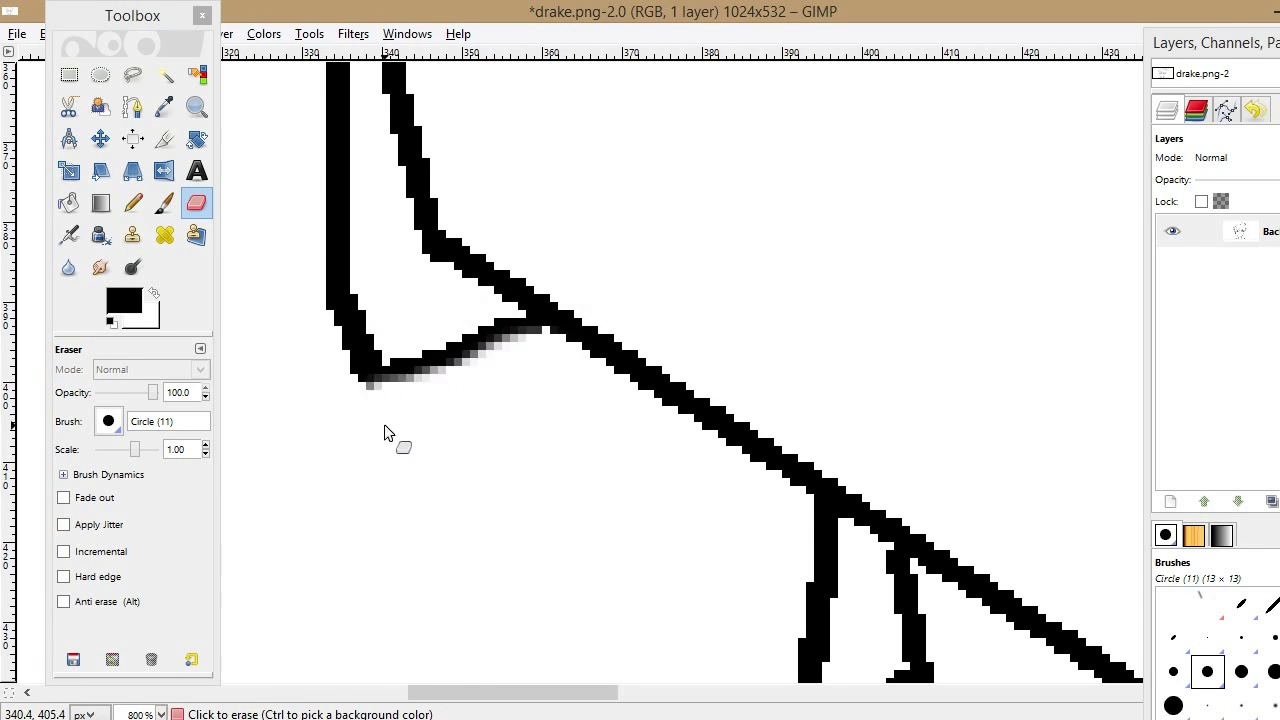
{"action": "scroll", "coordinate": [386, 434], "scroll_direction": "up", "scroll_amount": 5}
{"action": "left_click_drag", "start_coordinate": [586, 694], "coordinate": [525, 694]}
{"action": "mouse_move", "coordinate": [665, 518]}
{"action": "left_mouse_down"}
{"action": "mouse_move", "coordinate": [677, 417]}
{"action": "mouse_move", "coordinate": [691, 437]}
{"action": "left_mouse_up"}
{"action": "scroll", "coordinate": [690, 450], "scroll_direction": "up", "scroll_amount": 5}
{"action": "left_click_drag", "start_coordinate": [614, 306], "coordinate": [557, 532]}
- Soften the collar and inner line edges, undoing the eraser strokes that went wrong
{"action": "key", "text": "minus"}
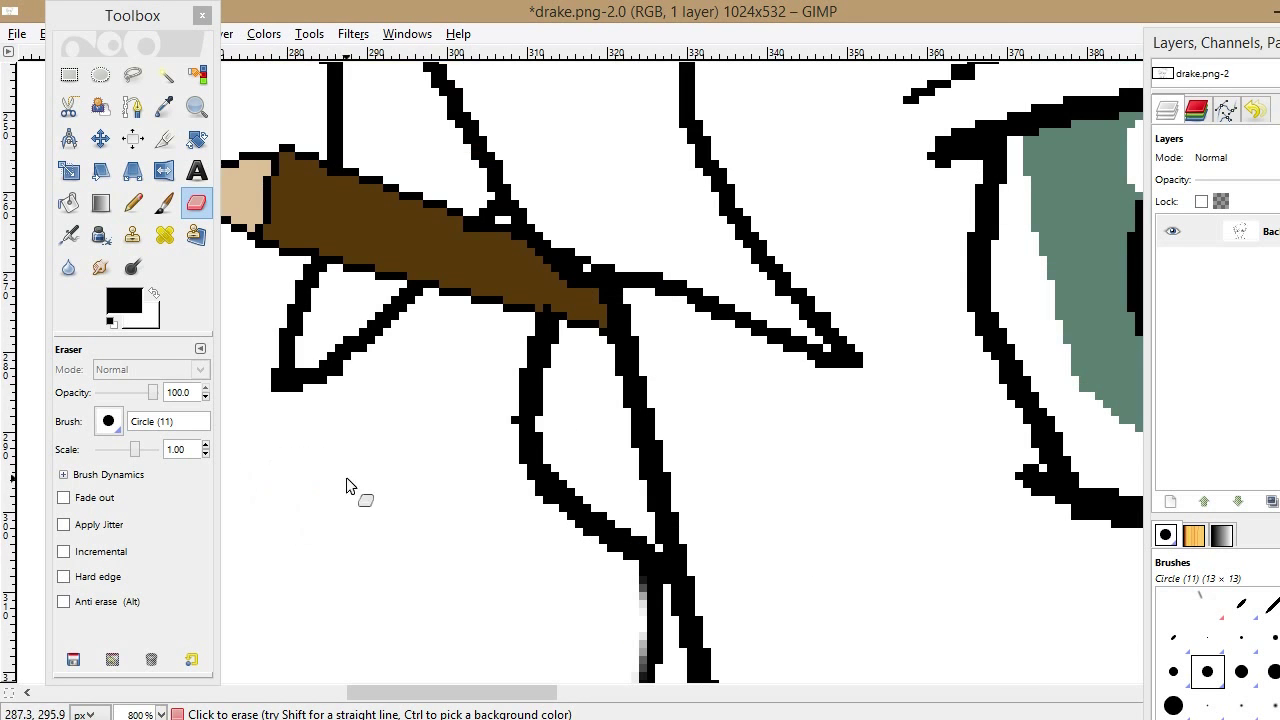
{"action": "left_click_drag", "start_coordinate": [540, 345], "coordinate": [505, 495]}
{"action": "key", "text": "ctrl+z"}
{"action": "key", "text": "plus"}
{"action": "scroll", "coordinate": [815, 533], "scroll_direction": "right", "scroll_amount": 5}
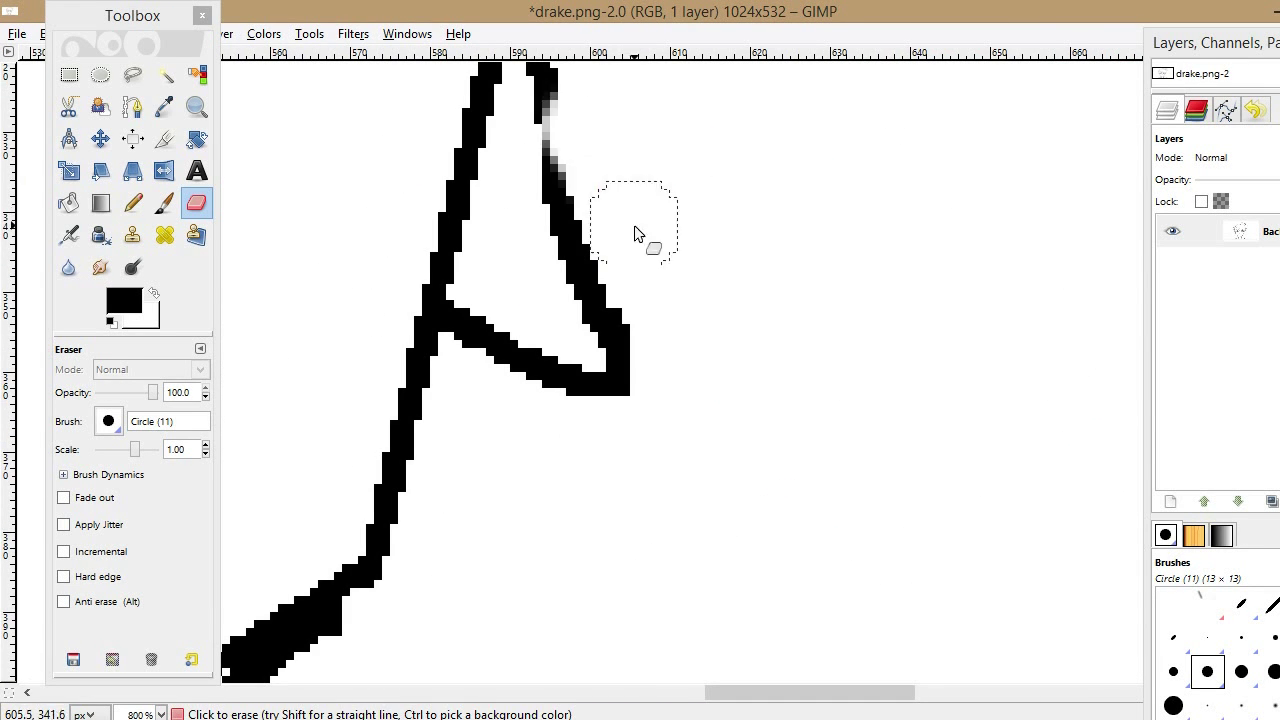
{"action": "key", "text": "ctrl+z"}
{"action": "left_click_drag", "start_coordinate": [590, 110], "coordinate": [618, 195]}
{"action": "scroll", "coordinate": [458, 397], "scroll_direction": "left", "scroll_amount": 5}
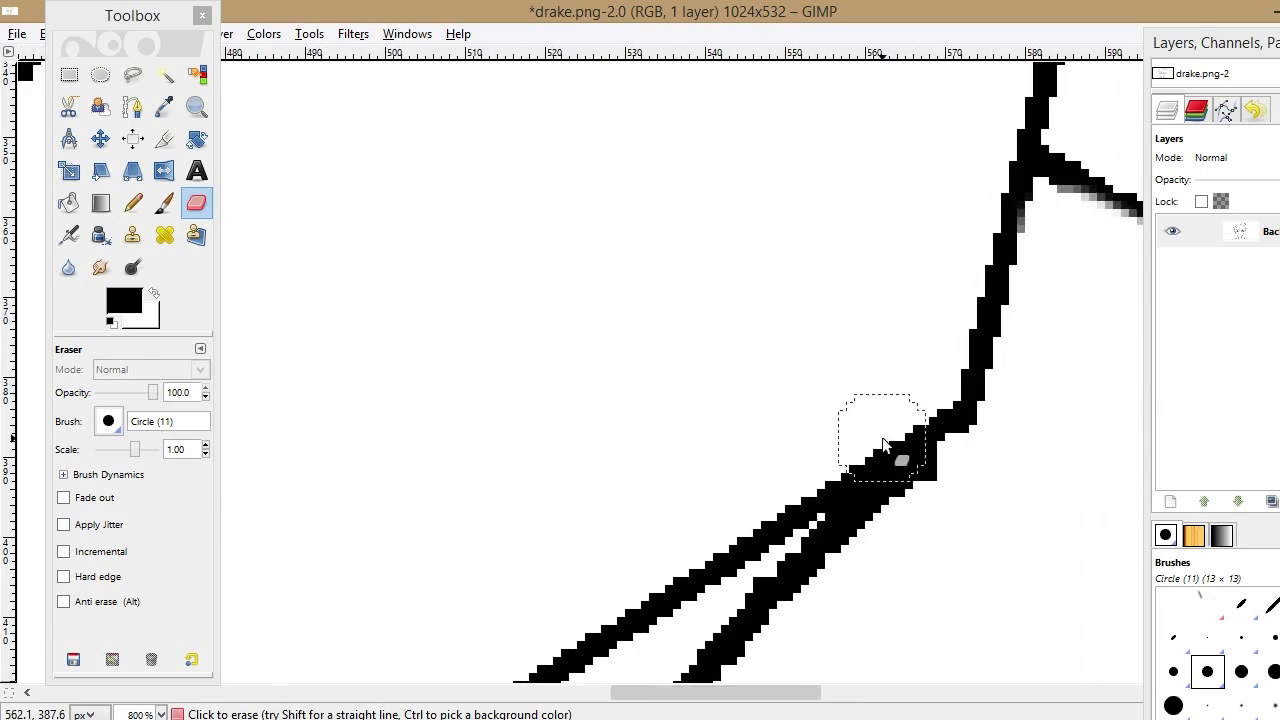
{"action": "scroll", "coordinate": [905, 455], "scroll_direction": "down", "scroll_amount": 5}
{"action": "mouse_move", "coordinate": [900, 195]}
{"action": "left_mouse_down"}
{"action": "mouse_move", "coordinate": [903, 246]}
{"action": "mouse_move", "coordinate": [737, 400]}
{"action": "mouse_move", "coordinate": [695, 535]}
{"action": "mouse_move", "coordinate": [809, 349]}
{"action": "mouse_move", "coordinate": [686, 529]}
{"action": "mouse_move", "coordinate": [625, 518]}
{"action": "left_mouse_up"}
{"action": "key", "text": "ctrl+z"}
- Shrink the eraser, then zoom out to view the whole drawing
{"action": "left_click", "coordinate": [128, 451]}
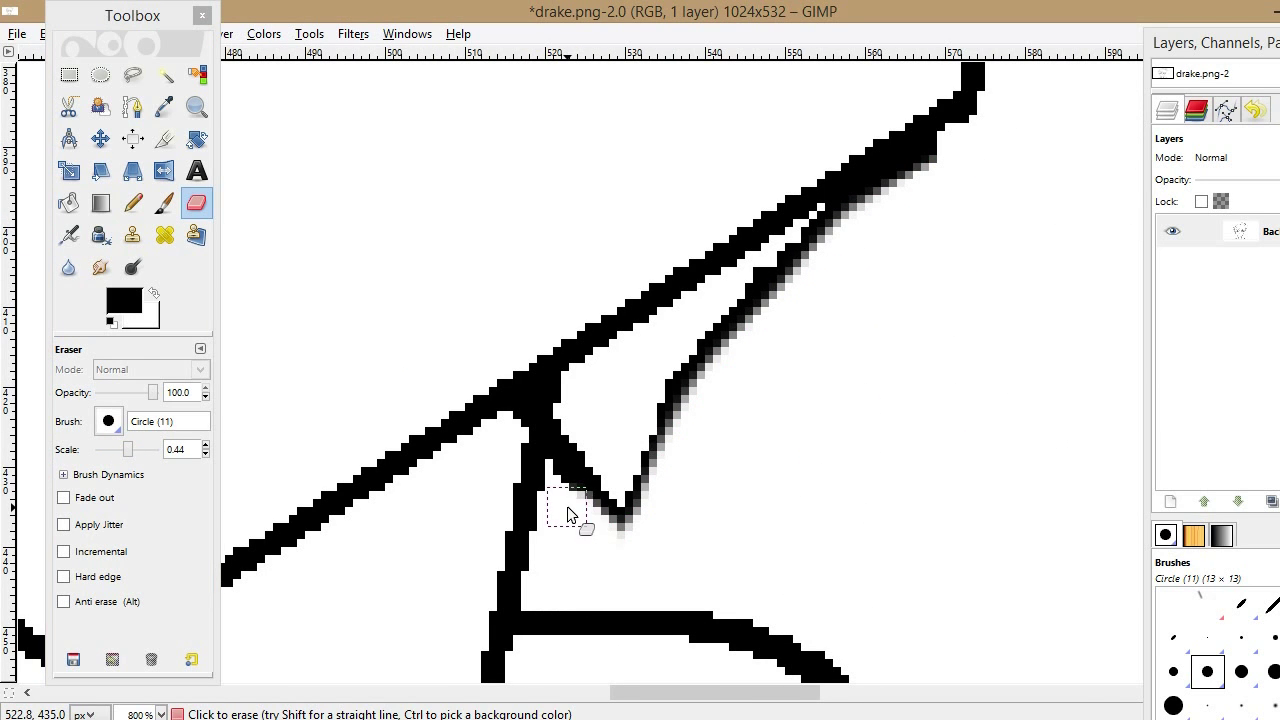
{"action": "scroll", "coordinate": [620, 490], "scroll_direction": "up", "scroll_amount": 3}
{"action": "left_click", "coordinate": [196, 107]}
{"action": "left_click", "coordinate": [75, 427]}
{"action": "left_click", "coordinate": [620, 460]}
{"action": "left_click", "coordinate": [620, 460]}
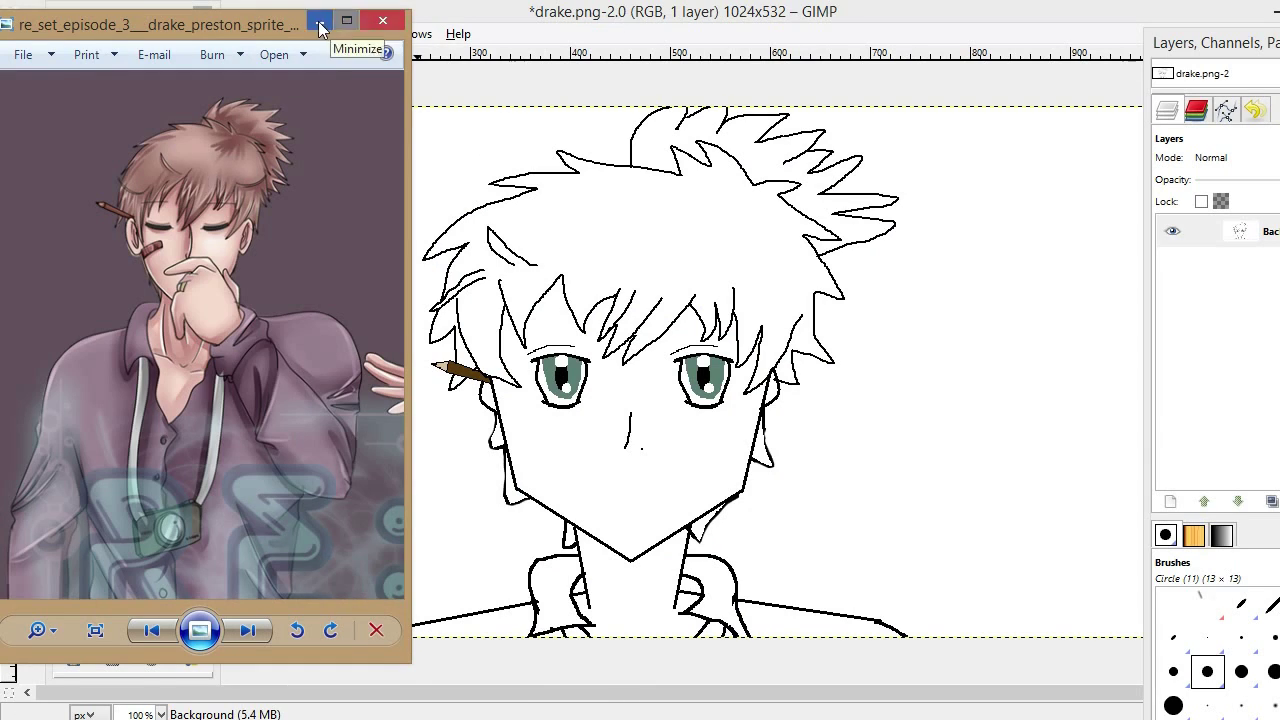
- Choose a pale skin-tone foreground colour and bucket-fill the face
{"action": "left_click", "coordinate": [320, 20]}
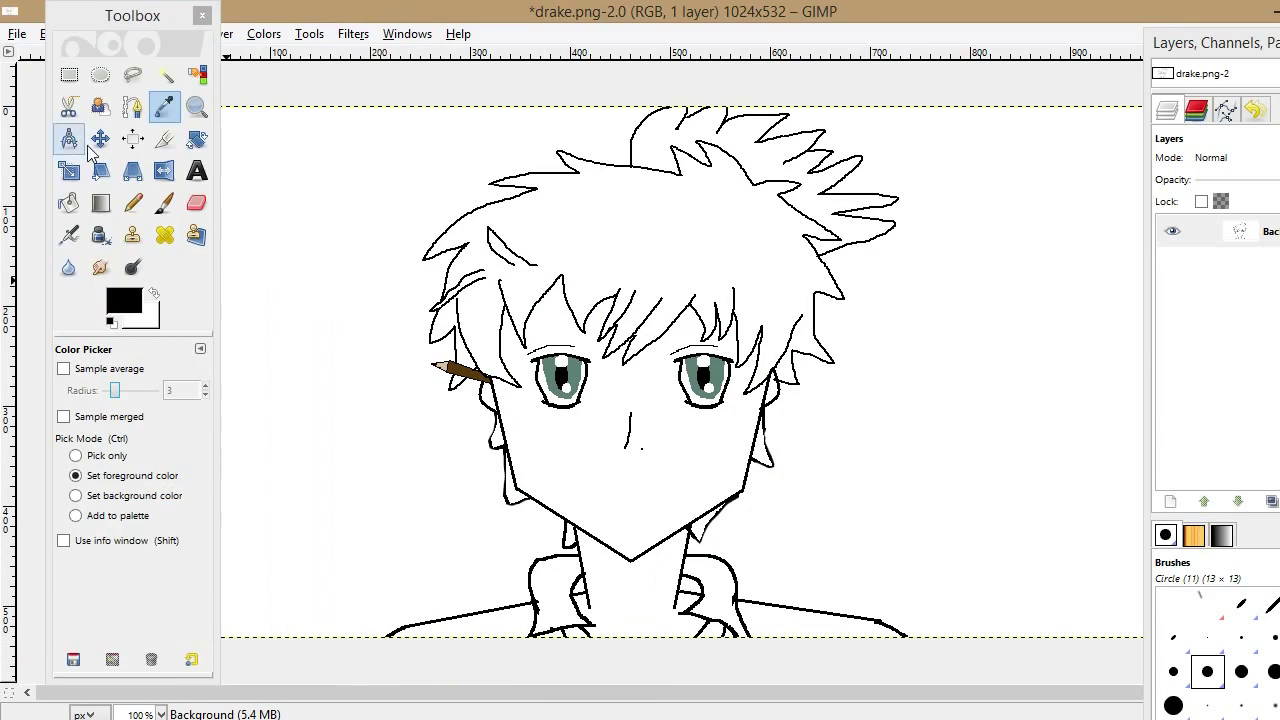
{"action": "left_click", "coordinate": [118, 300]}
{"action": "left_click", "coordinate": [295, 312]}
{"action": "left_click", "coordinate": [315, 318]}
{"action": "left_click_drag", "start_coordinate": [303, 312], "coordinate": [299, 338]}
{"action": "left_click", "coordinate": [483, 446]}
{"action": "left_click", "coordinate": [68, 203]}
{"action": "left_click", "coordinate": [720, 470]}
- Adjust the skin tone slightly and bucket-fill the neck with it
{"action": "left_click", "coordinate": [118, 300]}
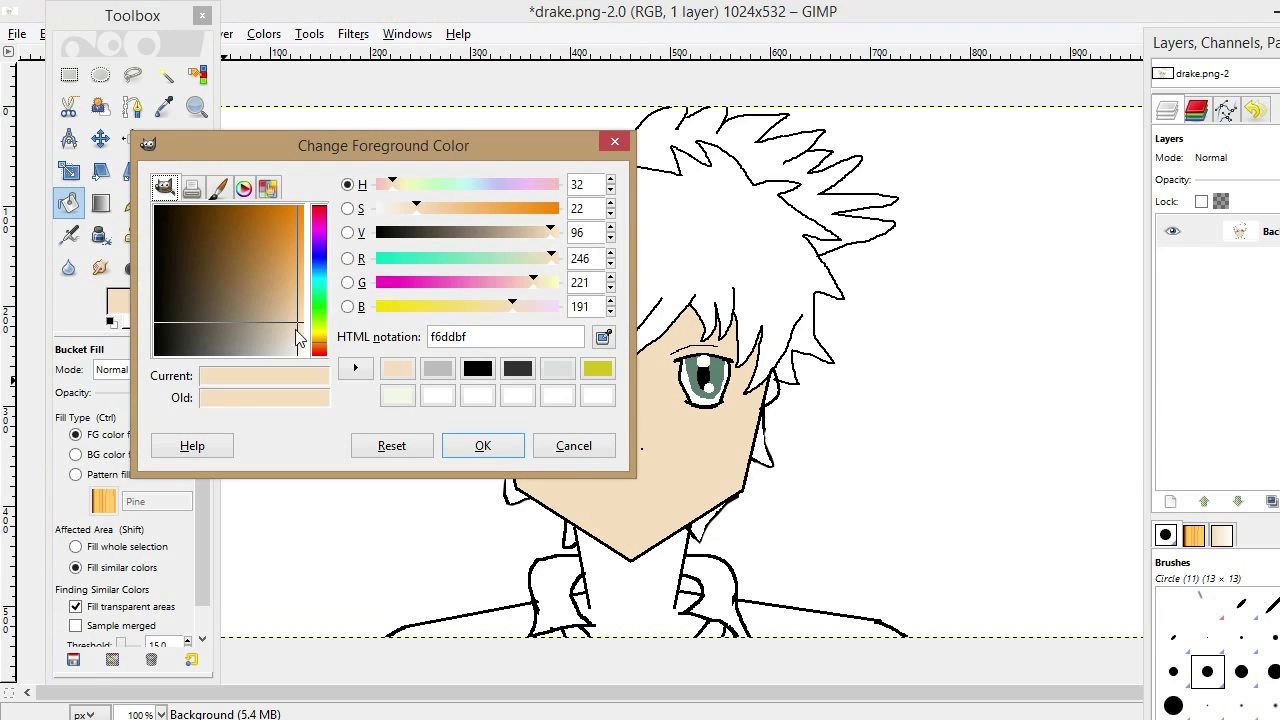
{"action": "left_click", "coordinate": [320, 348]}
{"action": "left_click", "coordinate": [294, 322]}
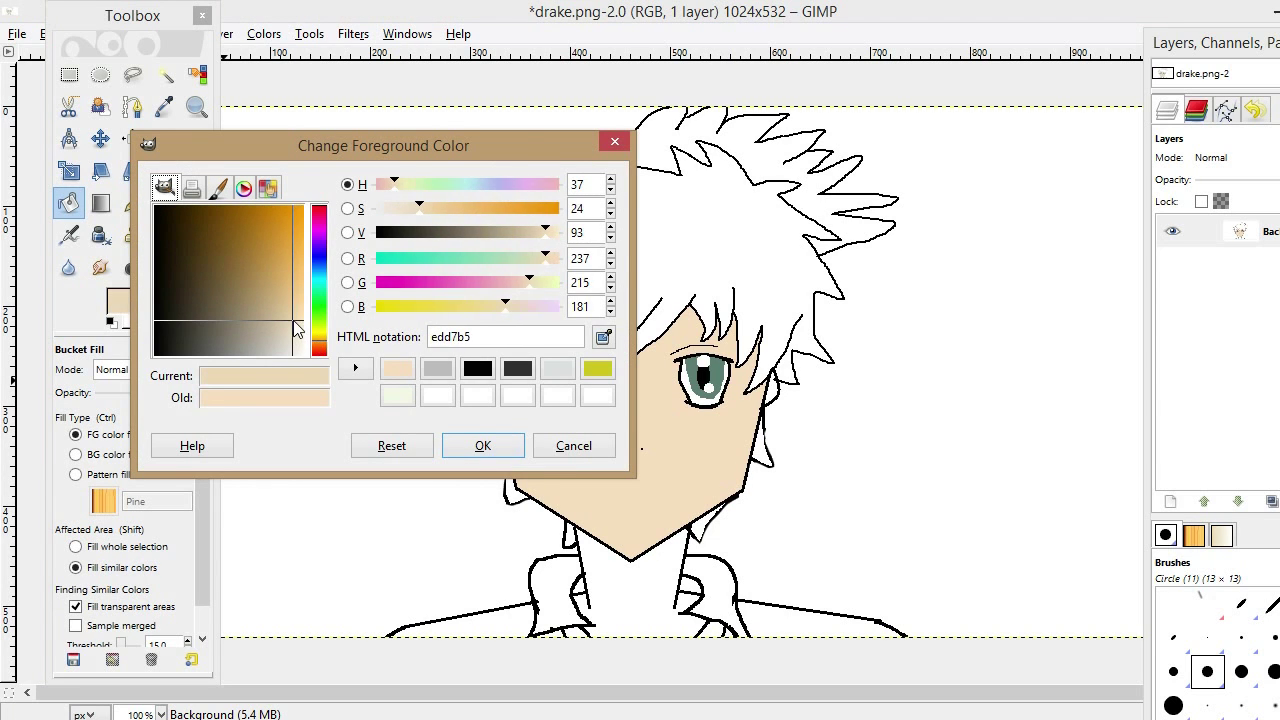
{"action": "left_click", "coordinate": [483, 446]}
{"action": "left_click", "coordinate": [630, 585]}
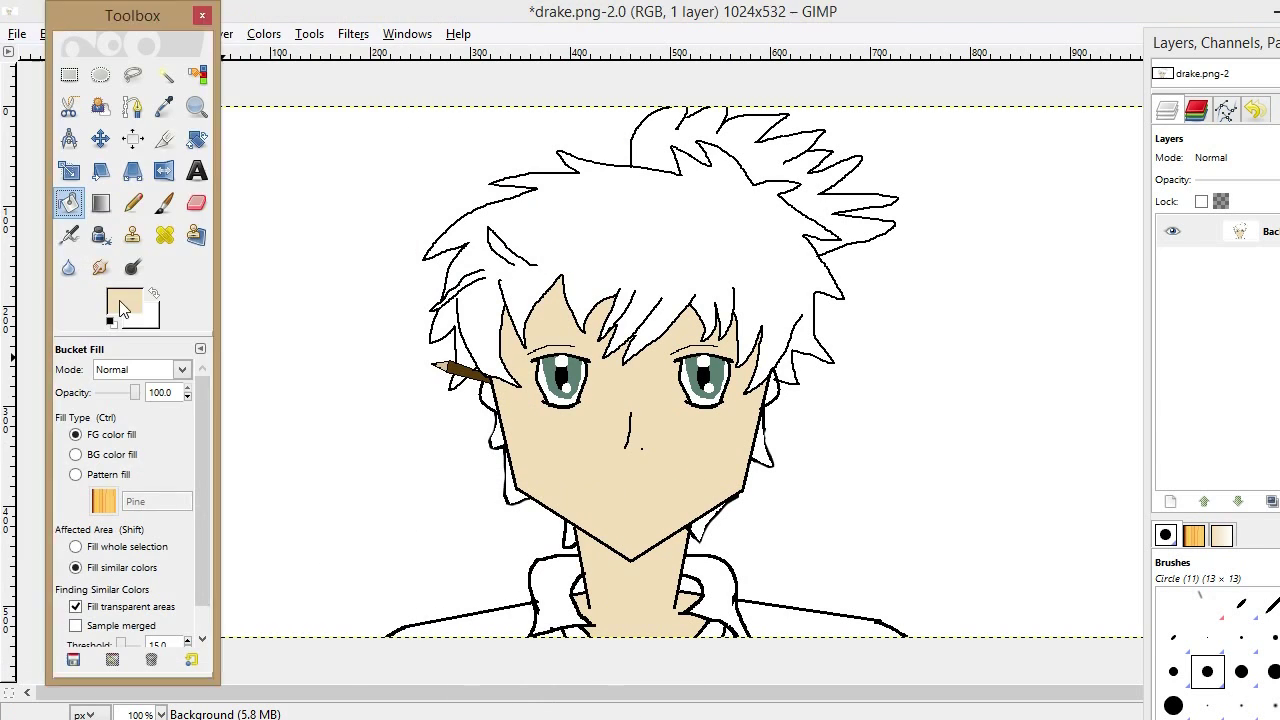
- Pick a light brown and fill the hair, including the strand beside the right ear
{"action": "left_click", "coordinate": [118, 300]}
{"action": "left_click", "coordinate": [241, 222]}
{"action": "left_click_drag", "start_coordinate": [241, 222], "coordinate": [254, 283]}
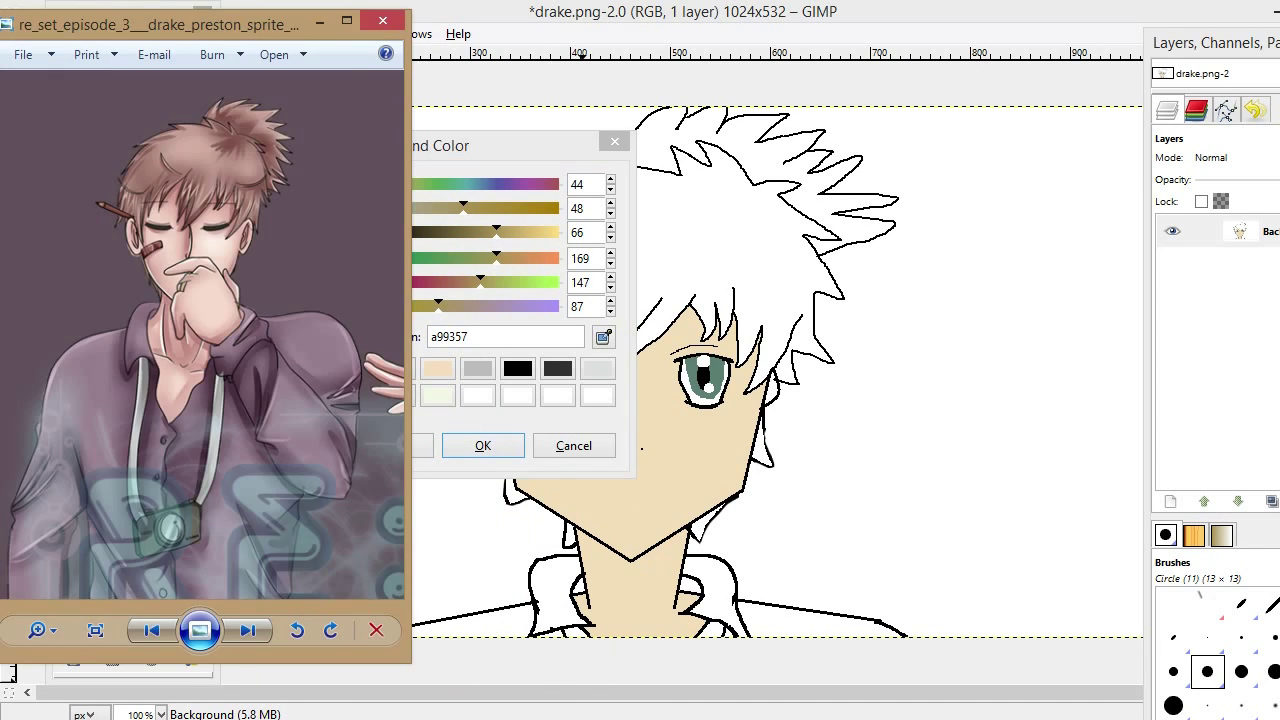
{"action": "left_click", "coordinate": [320, 342]}
{"action": "left_click_drag", "start_coordinate": [400, 145], "coordinate": [542, 151]}
{"action": "left_click_drag", "start_coordinate": [393, 316], "coordinate": [397, 296]}
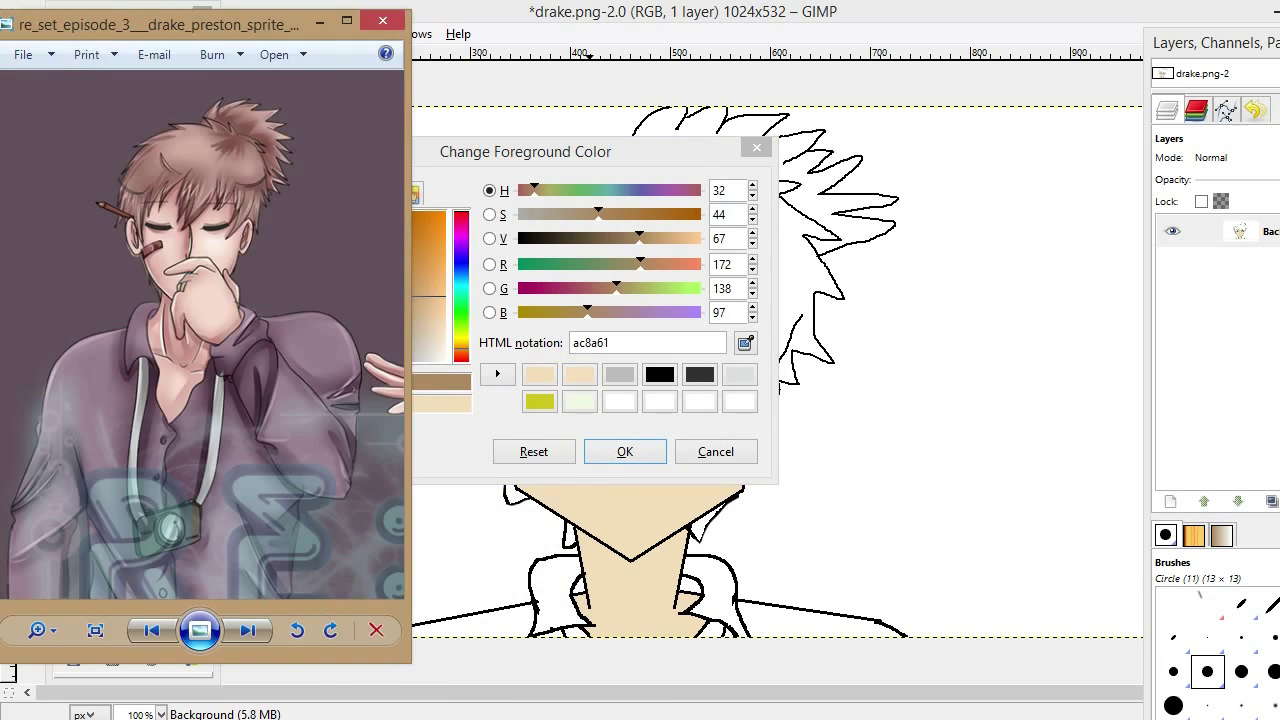
{"action": "left_click", "coordinate": [402, 308]}
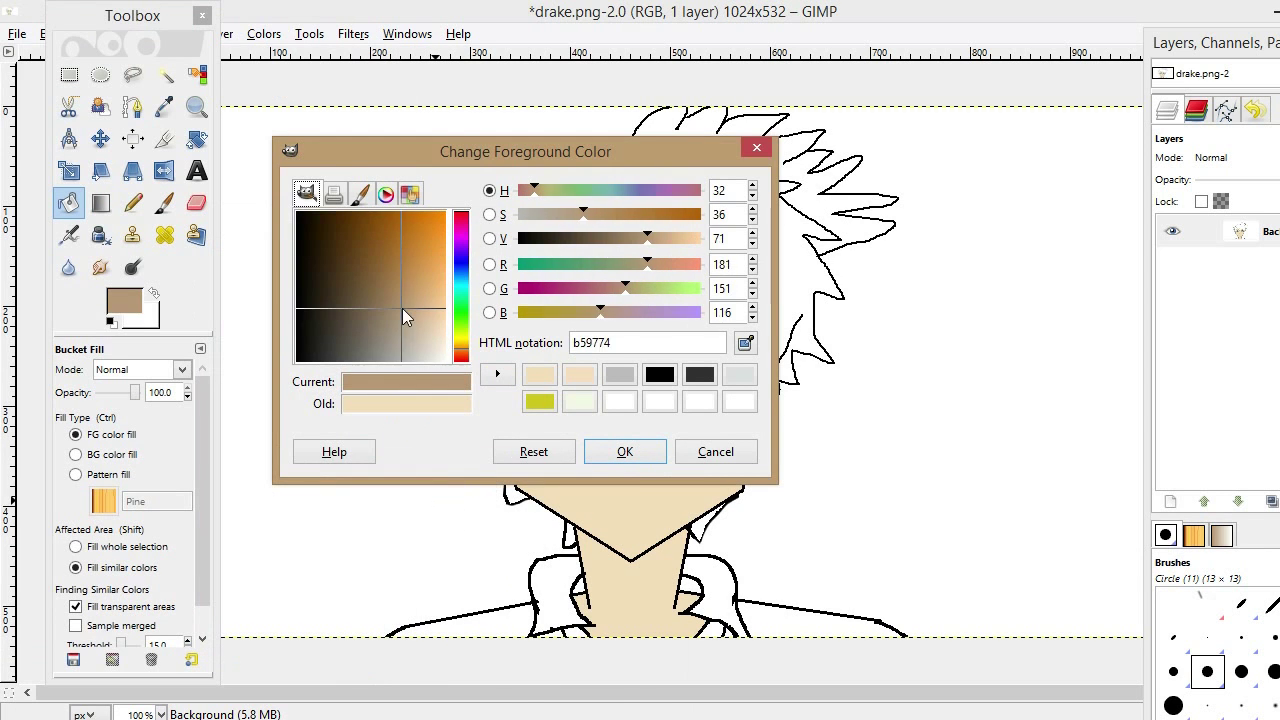
{"action": "left_click", "coordinate": [624, 452]}
{"action": "left_click", "coordinate": [765, 158]}
{"action": "left_click", "coordinate": [768, 458]}
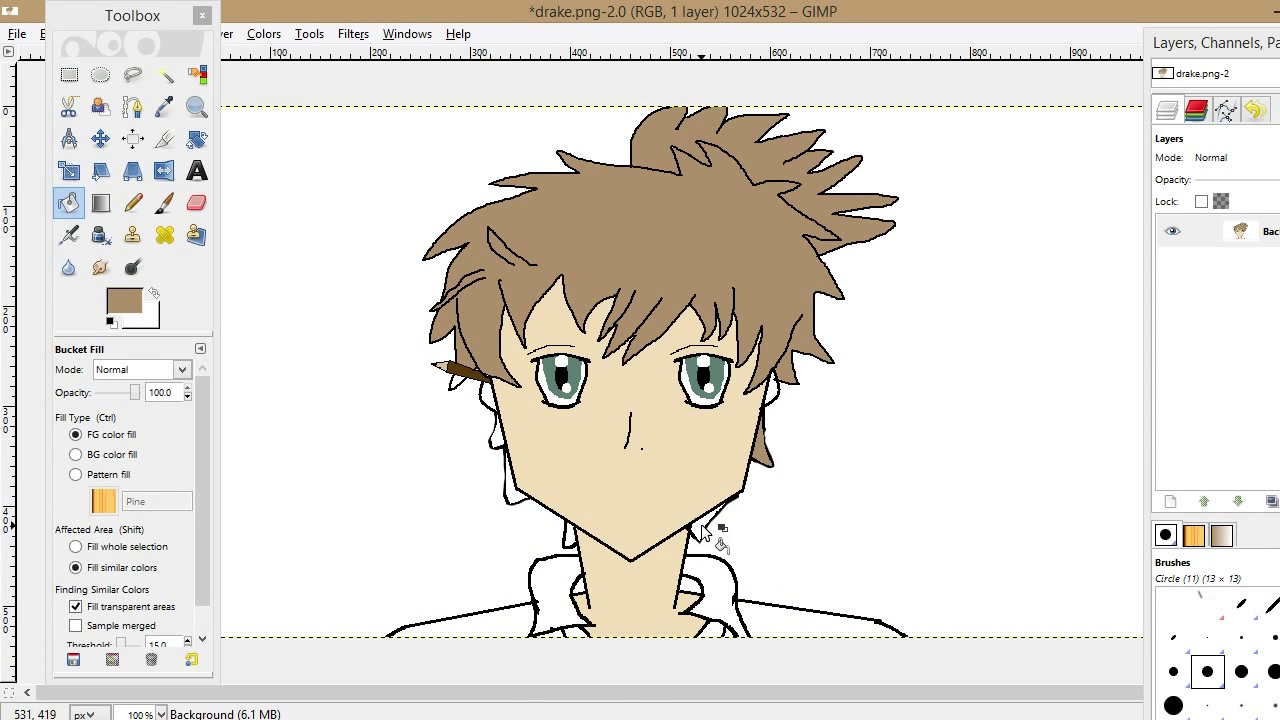
- Sample the face's skin tone and overwrite drake.png with the coloured version
{"action": "key", "text": "o"}
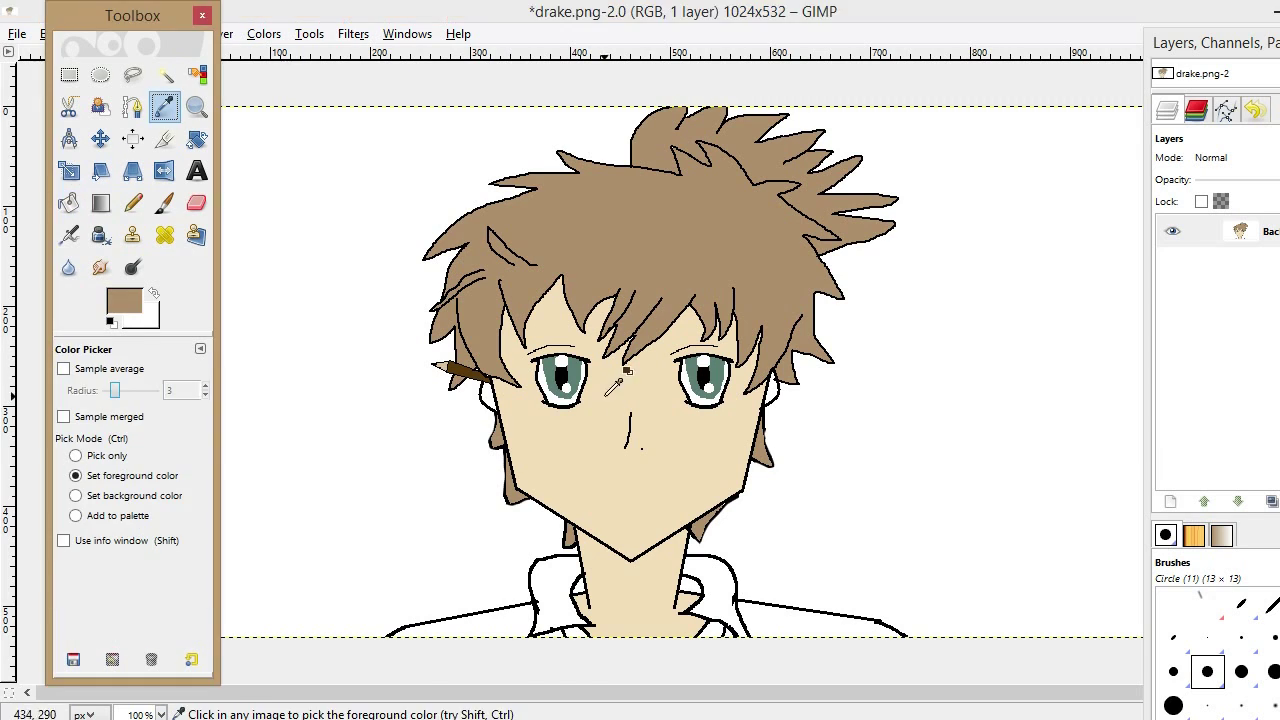
{"action": "left_click", "coordinate": [505, 405]}
{"action": "key", "text": "shift+b"}
{"action": "left_click", "coordinate": [17, 34]}
{"action": "left_click", "coordinate": [70, 290]}
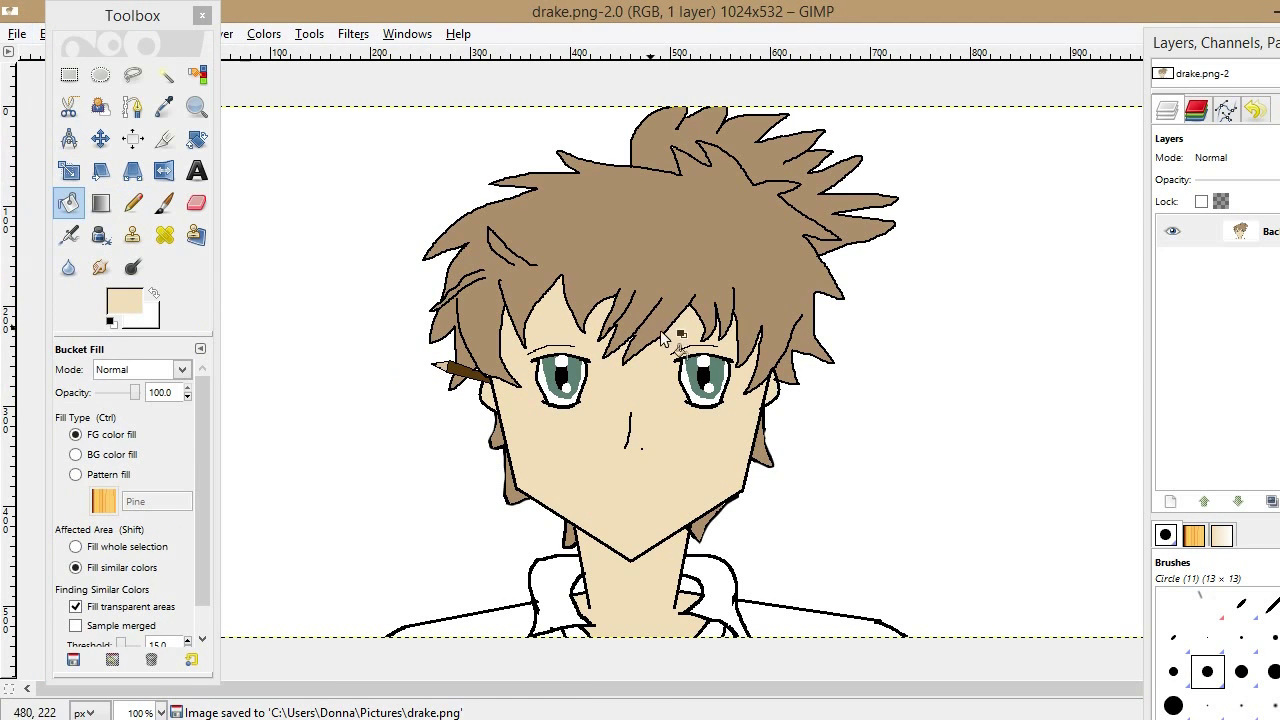
- Zoom in on the face and pencil the lower edge of the cheek bandage
{"action": "key", "text": "z"}
{"action": "left_click", "coordinate": [671, 581]}
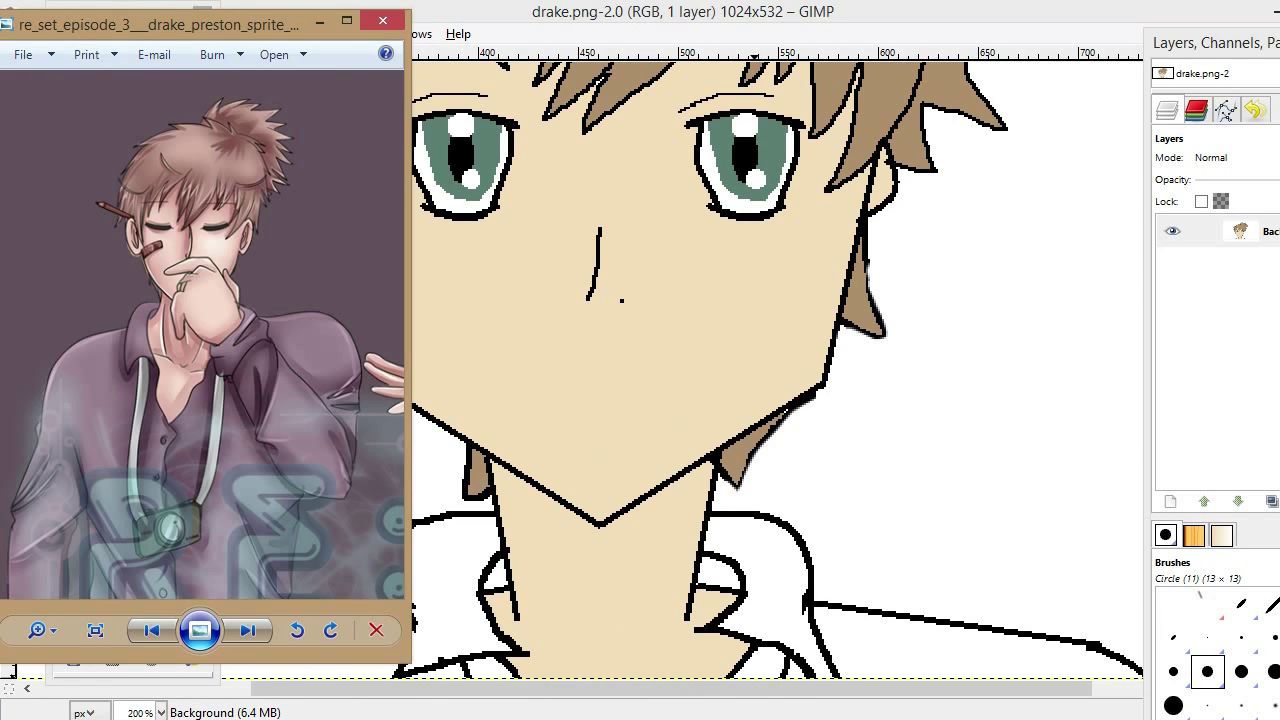
{"action": "left_click", "coordinate": [320, 255]}
{"action": "left_click", "coordinate": [133, 203]}
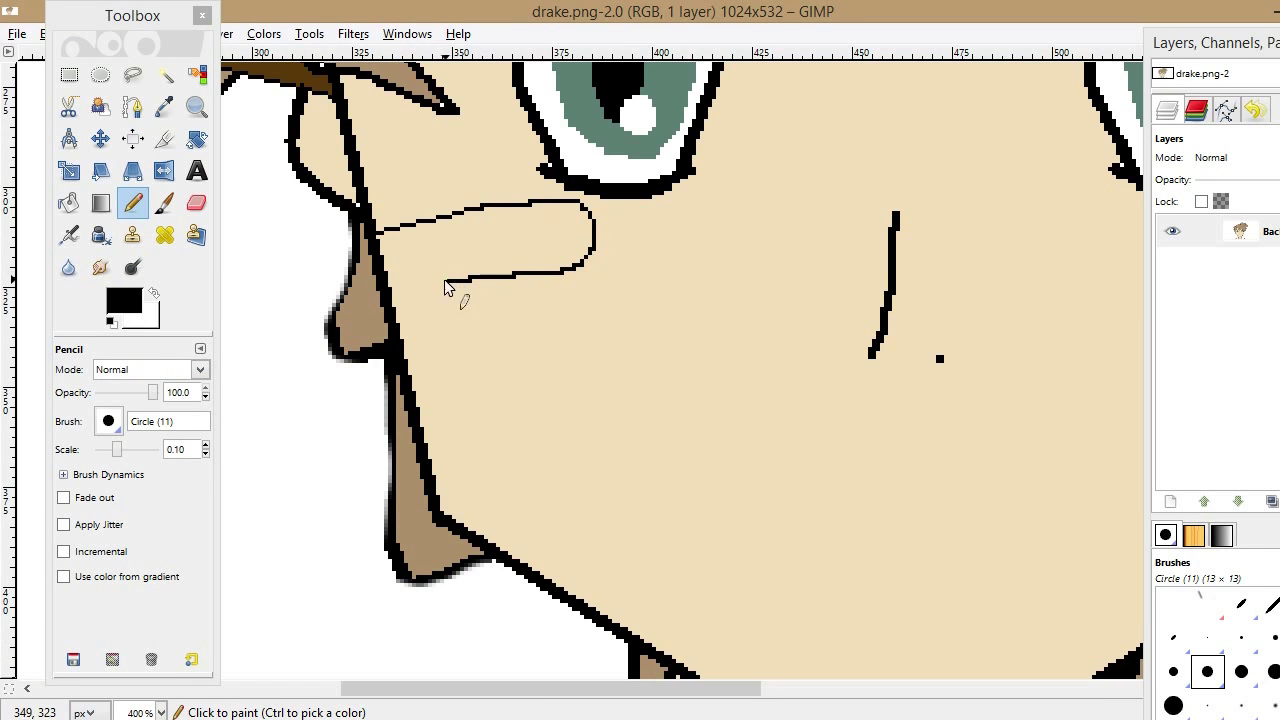
{"action": "left_click_drag", "start_coordinate": [446, 284], "coordinate": [398, 305]}
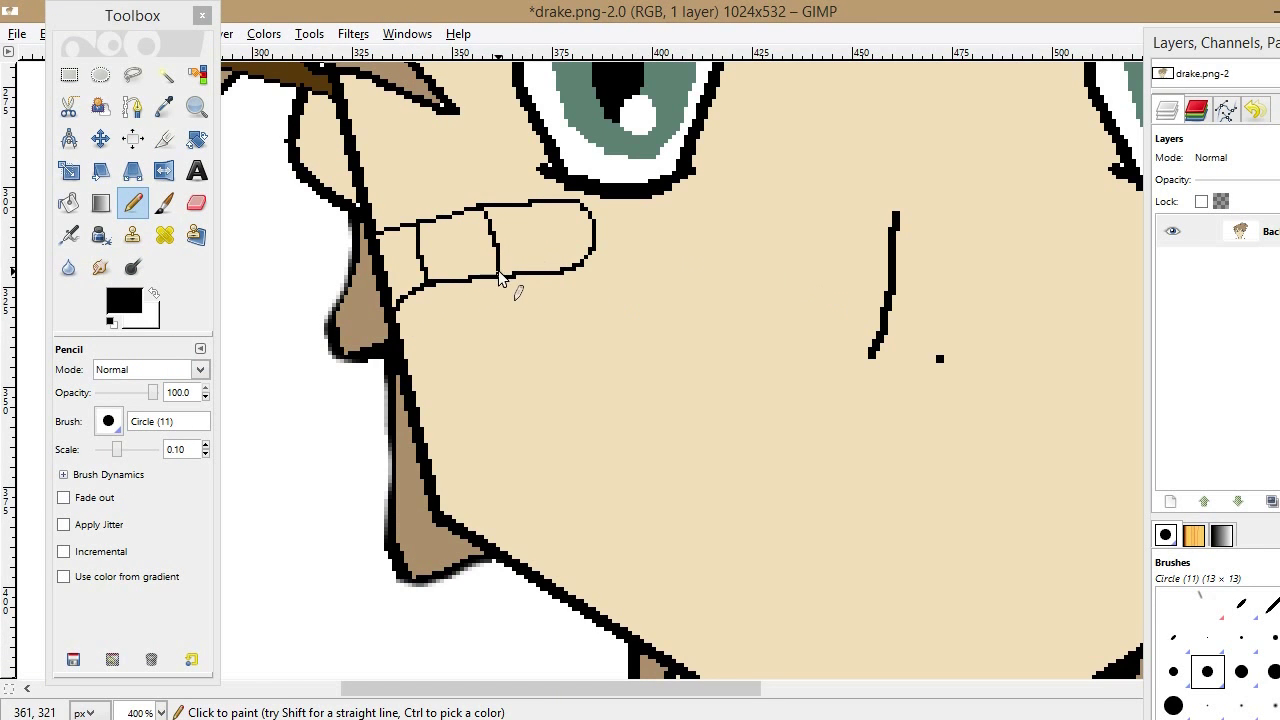
- Fill the bandage sections with brown shades and save the image
{"action": "key", "text": "shift+b"}
{"action": "left_click", "coordinate": [124, 300]}
{"action": "left_click", "coordinate": [318, 343]}
{"action": "left_click_drag", "start_coordinate": [229, 320], "coordinate": [238, 328]}
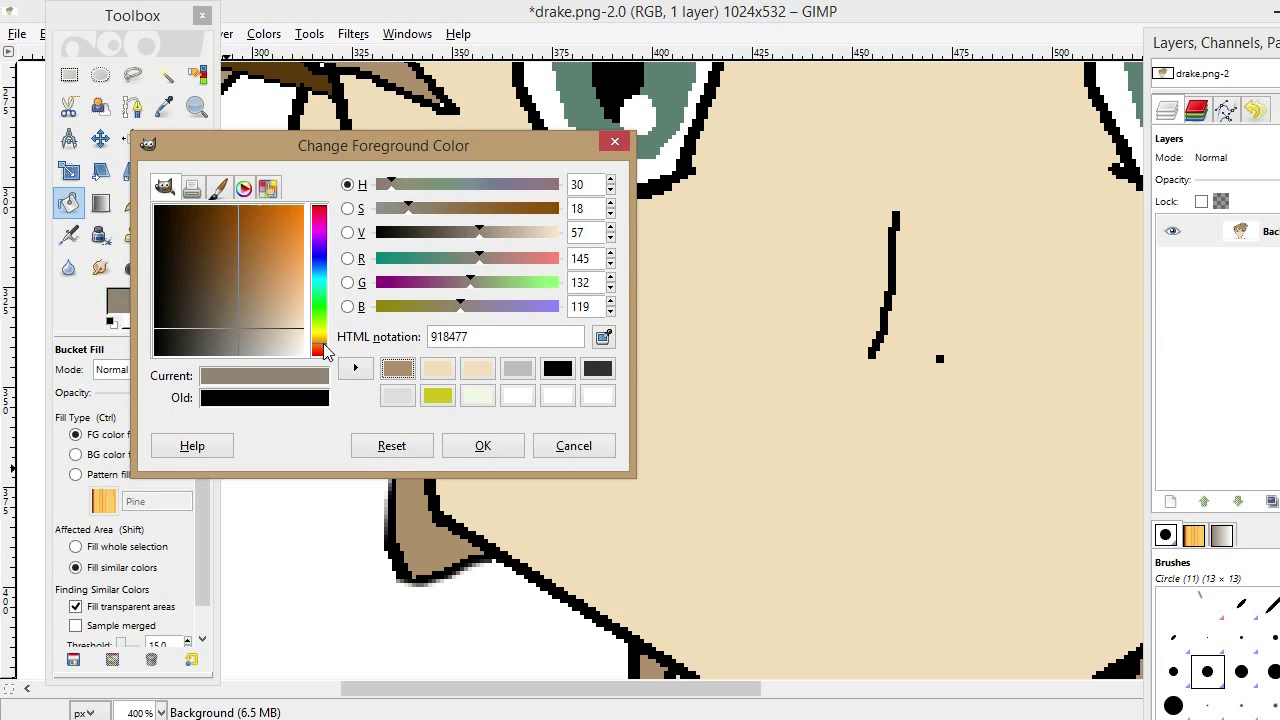
{"action": "left_click", "coordinate": [240, 305]}
{"action": "left_click", "coordinate": [483, 445]}
{"action": "left_click", "coordinate": [118, 300]}
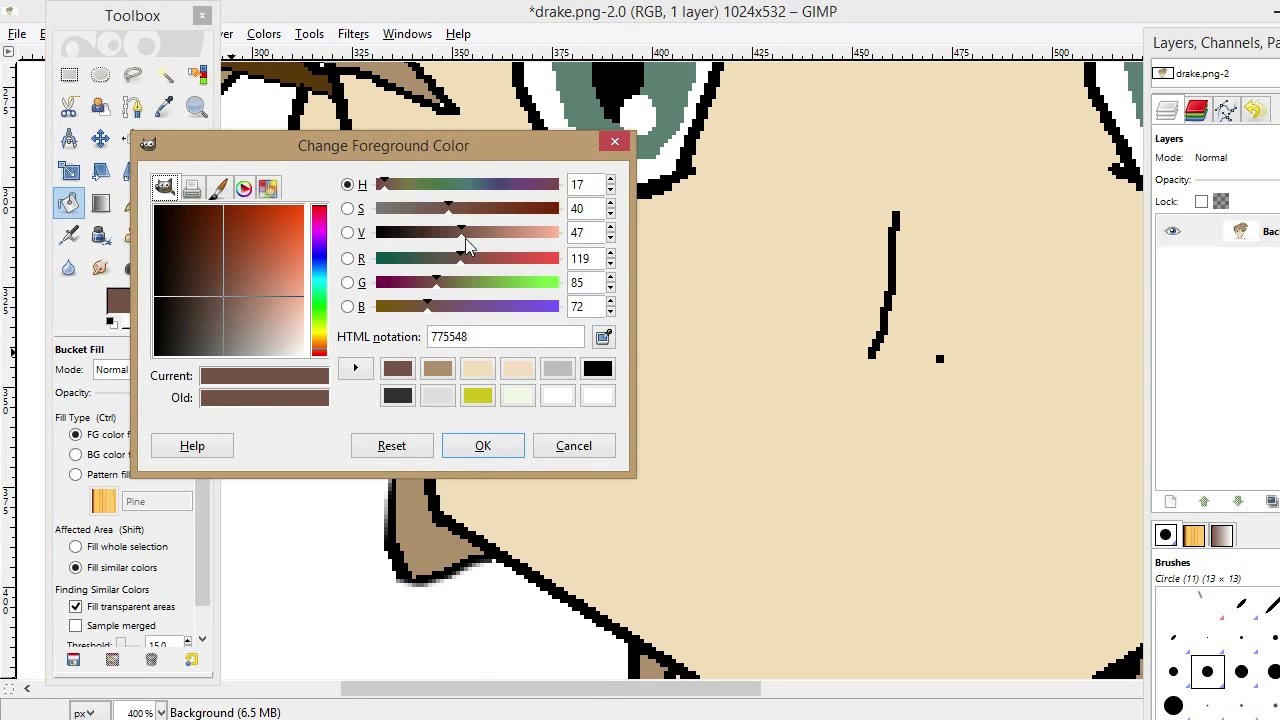
{"action": "left_click", "coordinate": [483, 445]}
{"action": "left_click", "coordinate": [458, 245]}
{"action": "key", "text": "ctrl+s"}
- Sample the skin colour and darken it to a pinkish-brown shadow tone
{"action": "scroll", "coordinate": [962, 433], "scroll_direction": "up", "scroll_amount": 3}
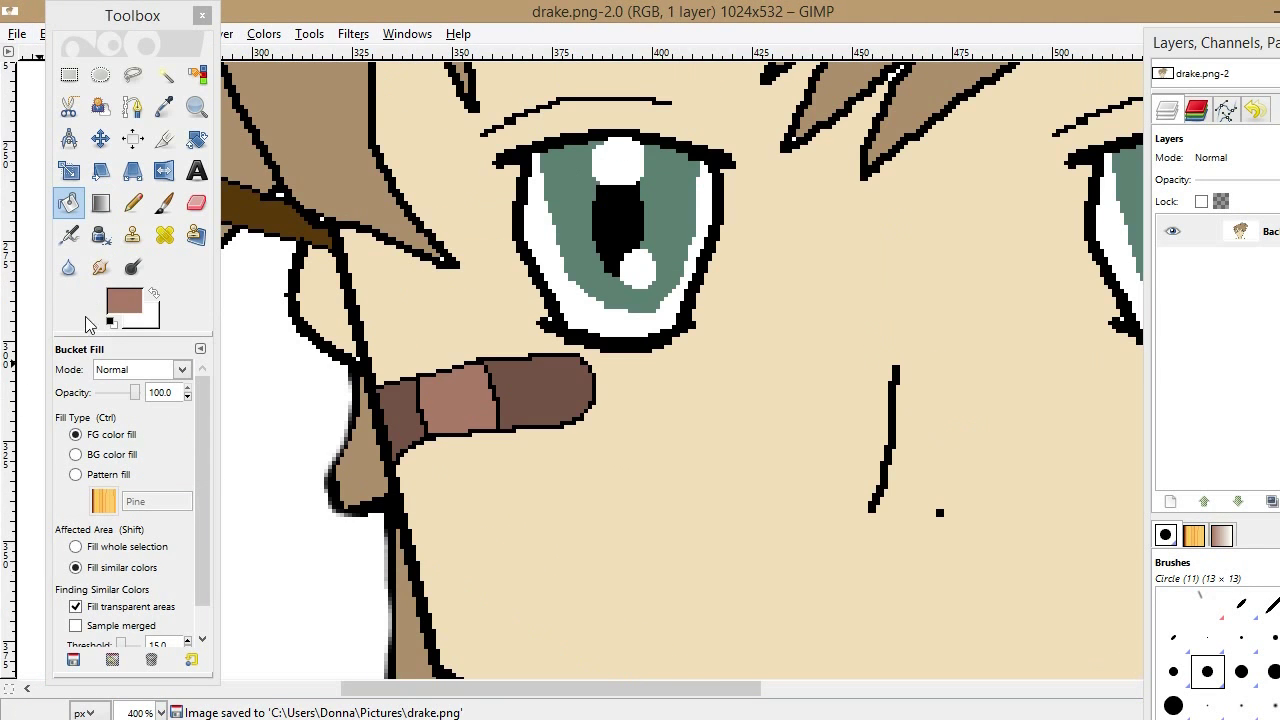
{"action": "key", "text": "o"}
{"action": "left_click", "coordinate": [391, 263]}
{"action": "left_click", "coordinate": [118, 300]}
{"action": "left_click_drag", "start_coordinate": [391, 232], "coordinate": [497, 232]}
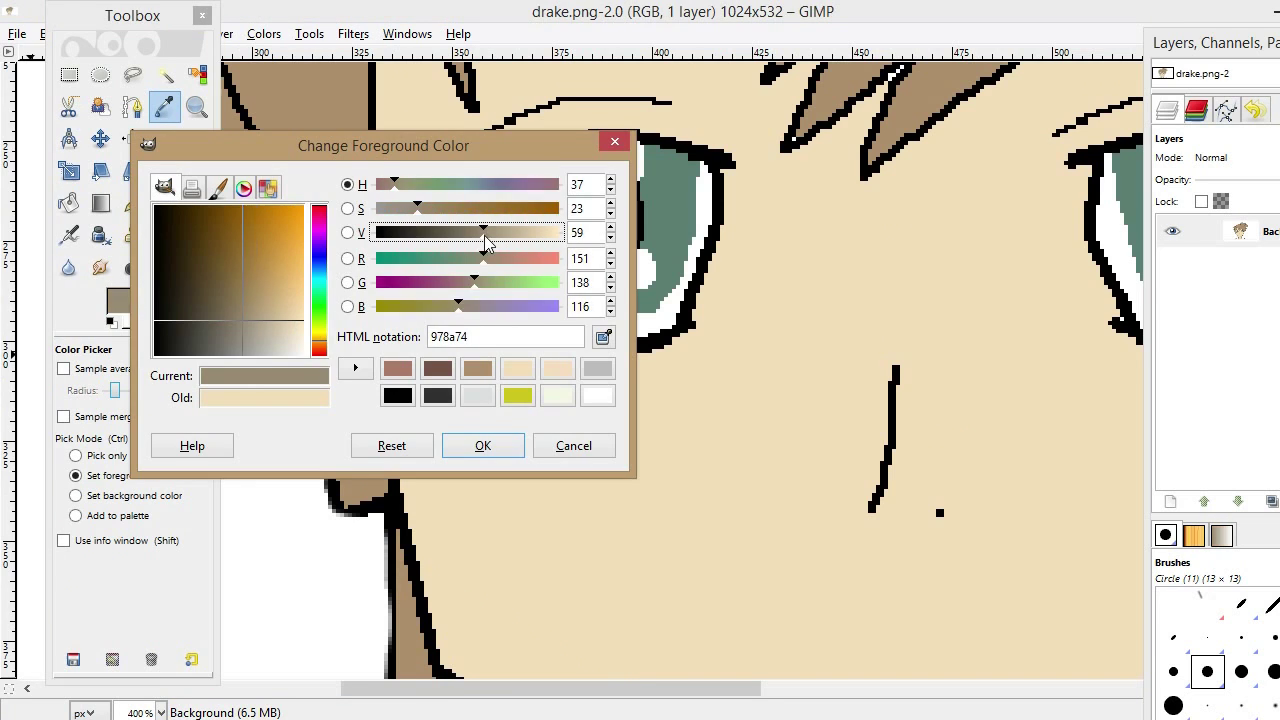
{"action": "left_click_drag", "start_coordinate": [254, 318], "coordinate": [325, 348]}
{"action": "left_click", "coordinate": [266, 322]}
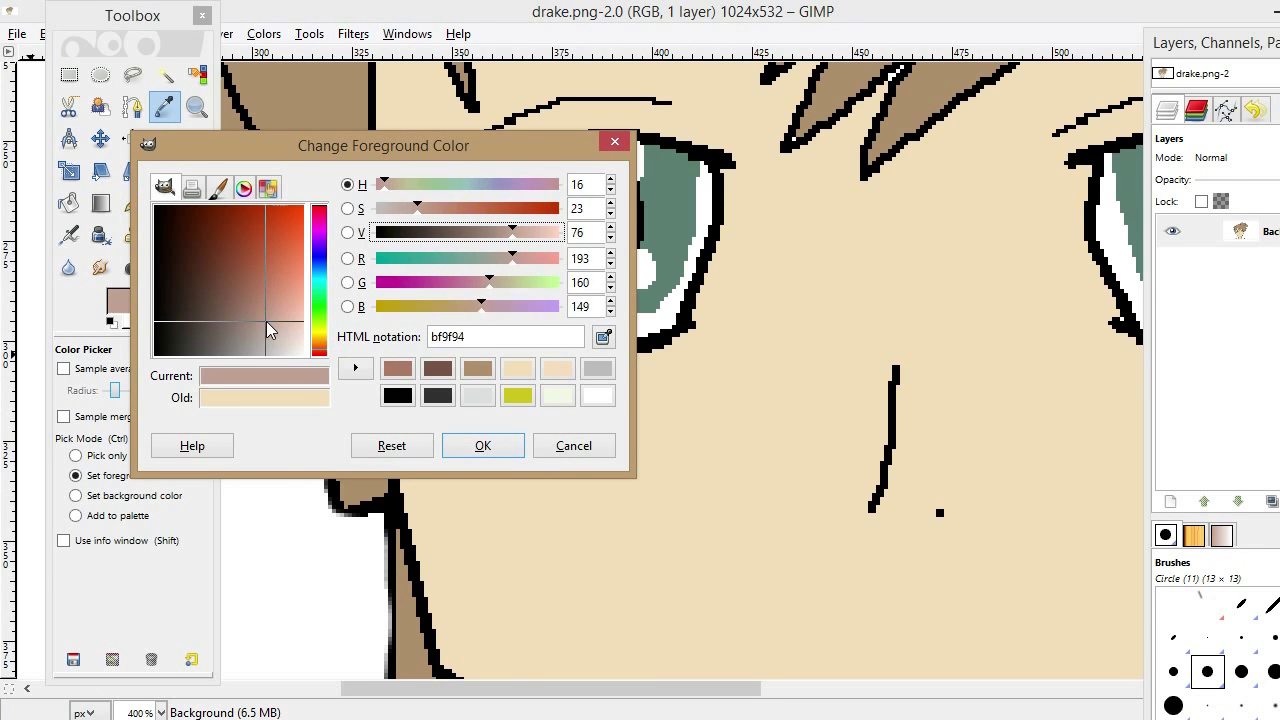
{"action": "left_click", "coordinate": [483, 446]}
- Pencil outlines under the left and right eyes and bucket-fill each shadow
{"action": "key", "text": "n"}
{"action": "left_click", "coordinate": [543, 333]}
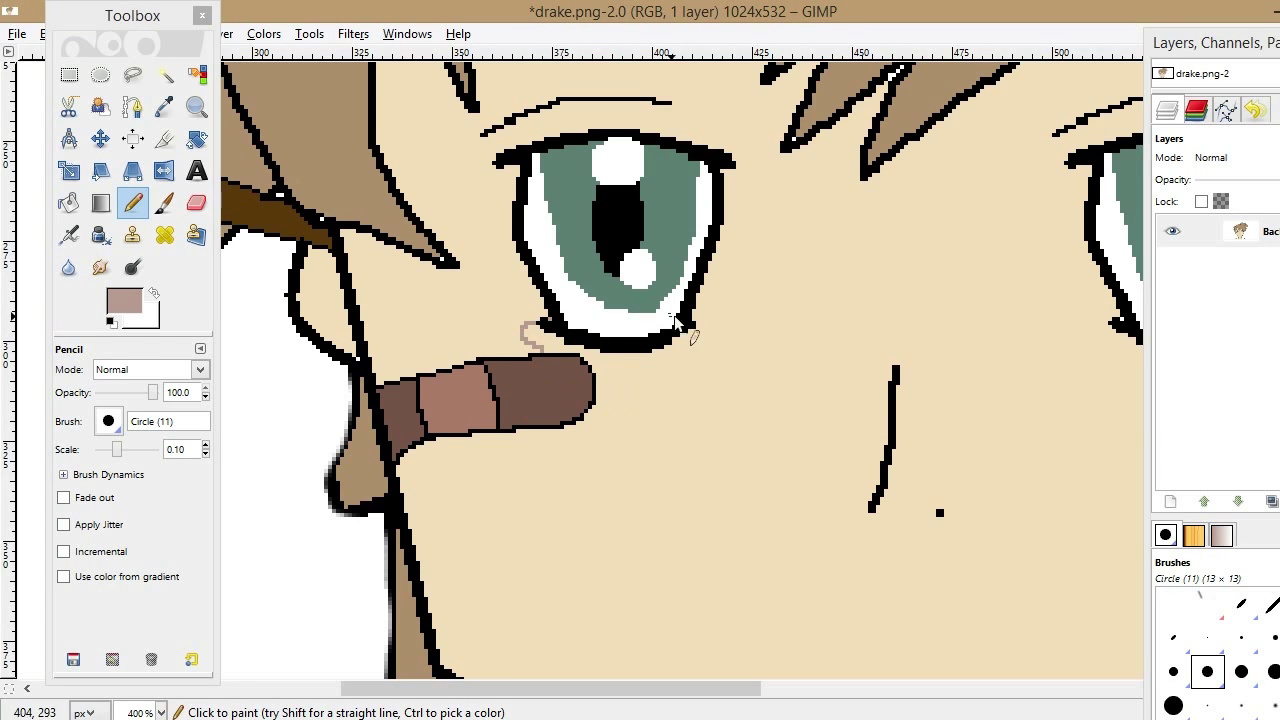
{"action": "key", "text": "shift+b"}
{"action": "left_click", "coordinate": [620, 352]}
{"action": "scroll", "coordinate": [557, 690], "scroll_direction": "right", "scroll_amount": 5}
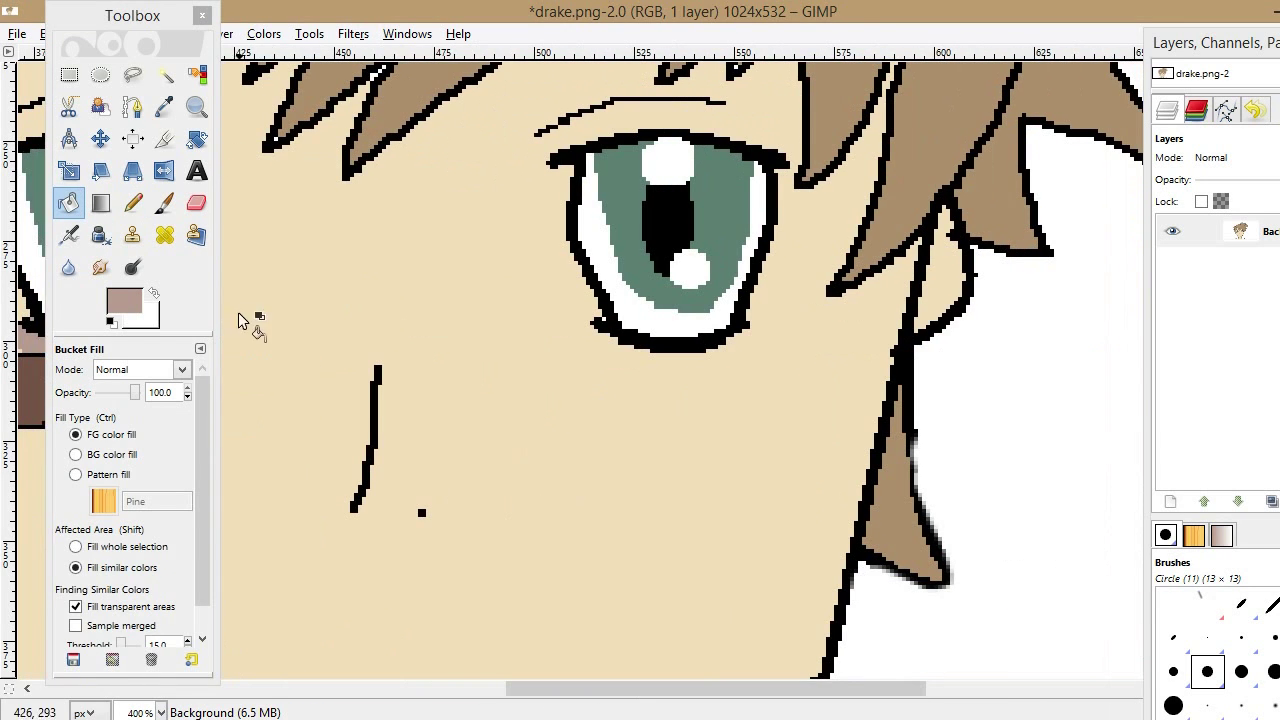
{"action": "key", "text": "n"}
{"action": "left_click_drag", "start_coordinate": [606, 318], "coordinate": [603, 350]}
{"action": "key", "text": "shift+b"}
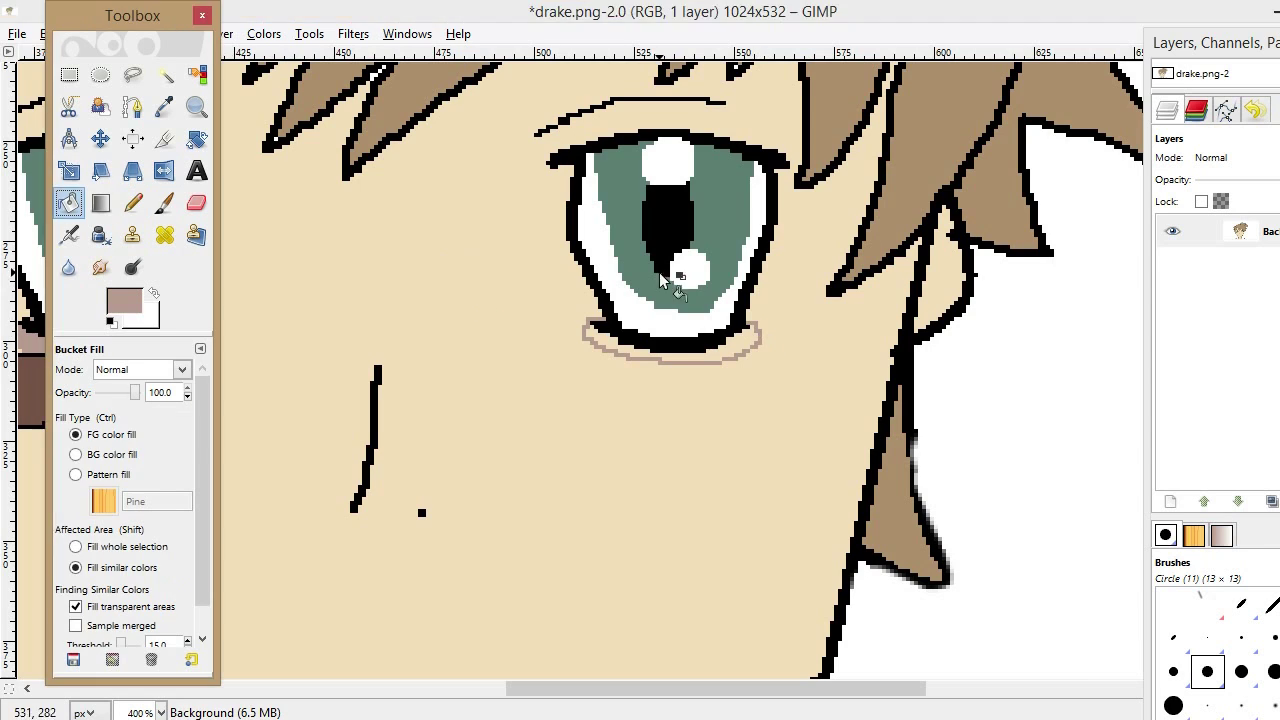
{"action": "left_click", "coordinate": [670, 355]}
{"action": "scroll", "coordinate": [567, 561], "scroll_direction": "left", "scroll_amount": 3}
{"action": "scroll", "coordinate": [567, 561], "scroll_direction": "down", "scroll_amount": 5}
- Set a grey-brown foreground colour for the neck shading and save the image
{"action": "scroll", "coordinate": [576, 562], "scroll_direction": "down", "scroll_amount": 3}
{"action": "left_click", "coordinate": [124, 302]}
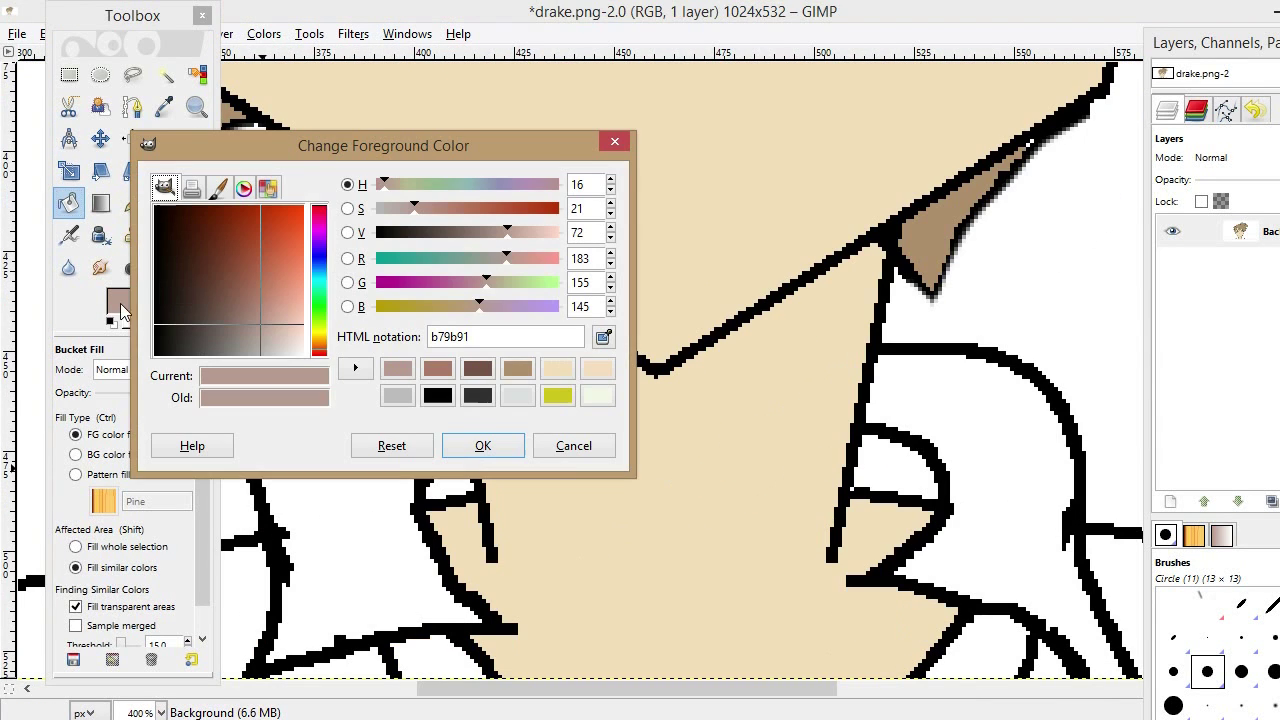
{"action": "left_click", "coordinate": [558, 368]}
{"action": "left_click", "coordinate": [518, 368]}
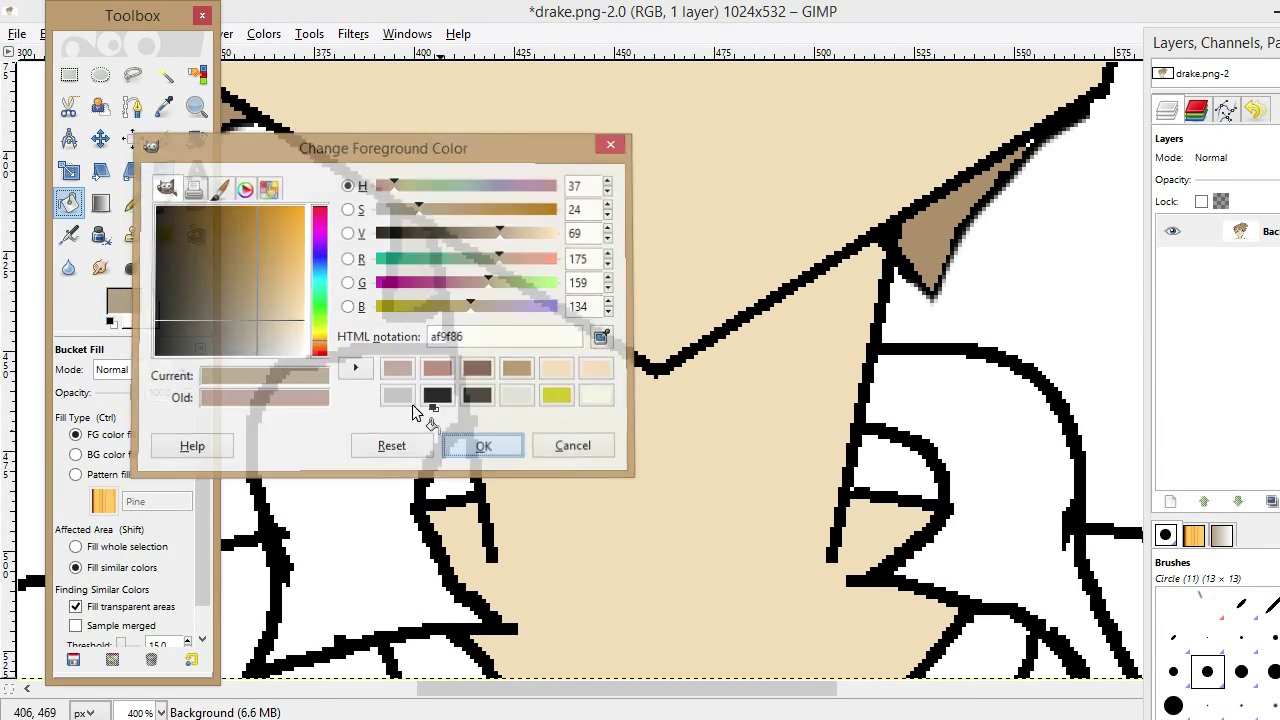
{"action": "left_click", "coordinate": [483, 445]}
{"action": "key", "text": "ctrl+s"}
- Pencil the curved lower edge of the neck shadow under the chin and fill above it
{"action": "key", "text": "n"}
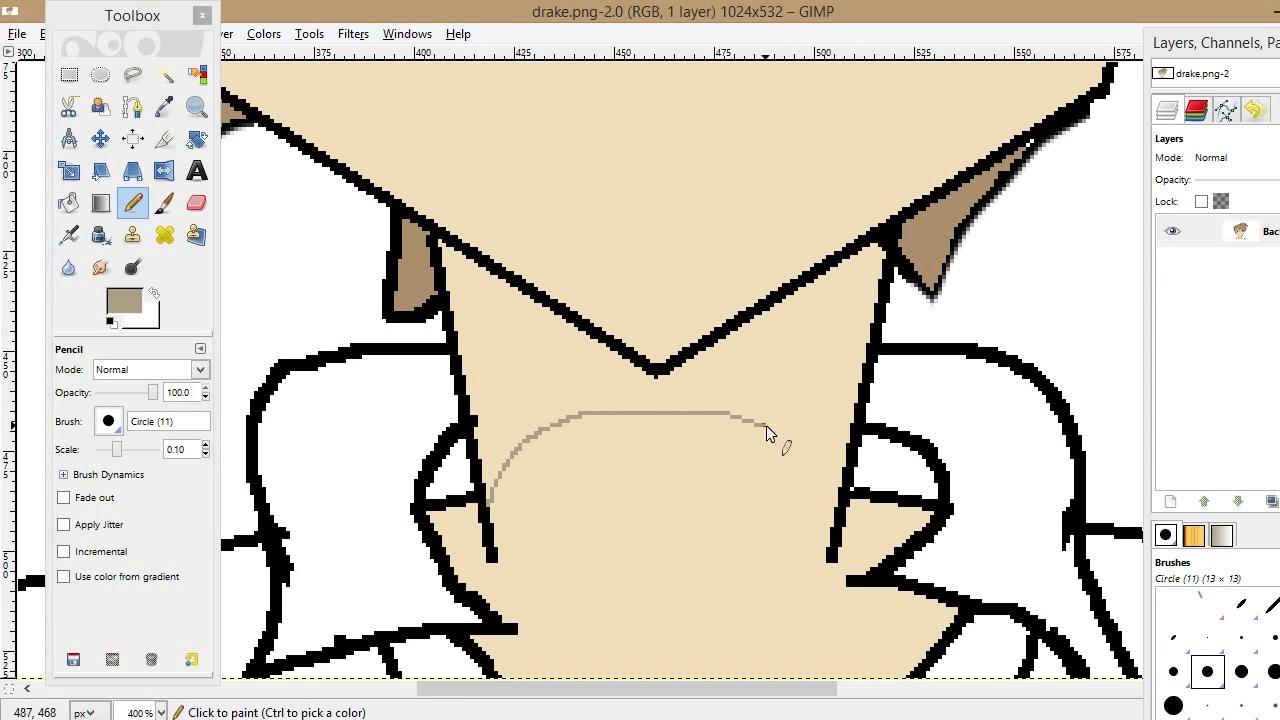
{"action": "left_click_drag", "start_coordinate": [766, 433], "coordinate": [836, 500]}
{"action": "key", "text": "shift+b"}
{"action": "left_click", "coordinate": [771, 357]}
{"action": "left_click", "coordinate": [124, 300]}
- Switch to a lighter beige and refill the neck shadow, redoing the fill once
{"action": "left_click", "coordinate": [486, 443]}
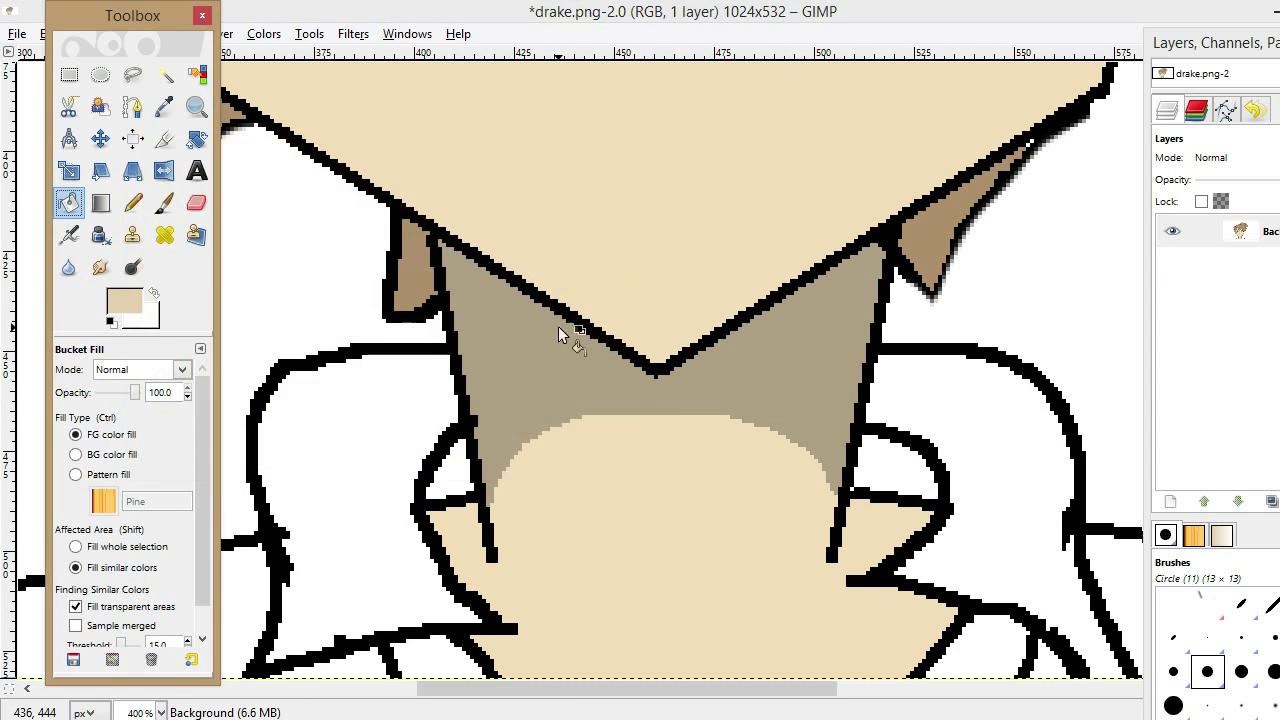
{"action": "left_click", "coordinate": [558, 335]}
{"action": "left_click", "coordinate": [124, 300]}
{"action": "left_click", "coordinate": [483, 443]}
{"action": "left_click", "coordinate": [757, 443]}
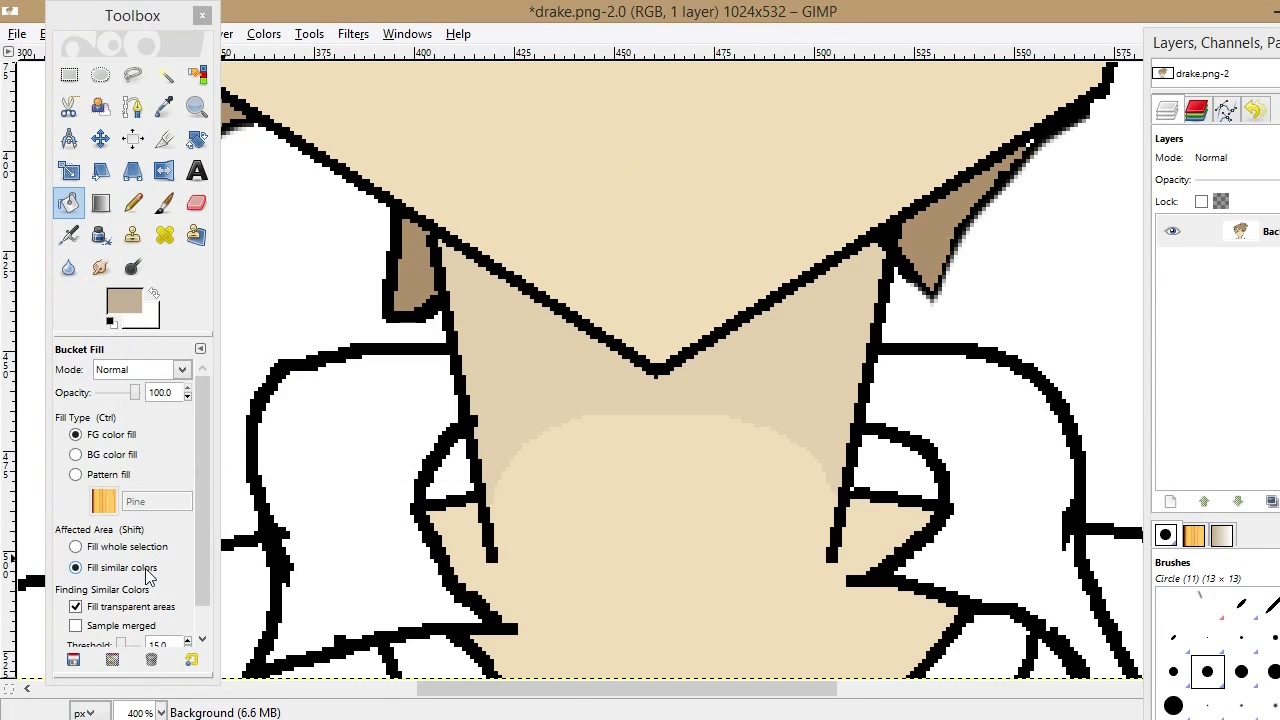
{"action": "key", "text": "ctrl+z"}
{"action": "left_click", "coordinate": [124, 300]}
{"action": "left_click", "coordinate": [486, 443]}
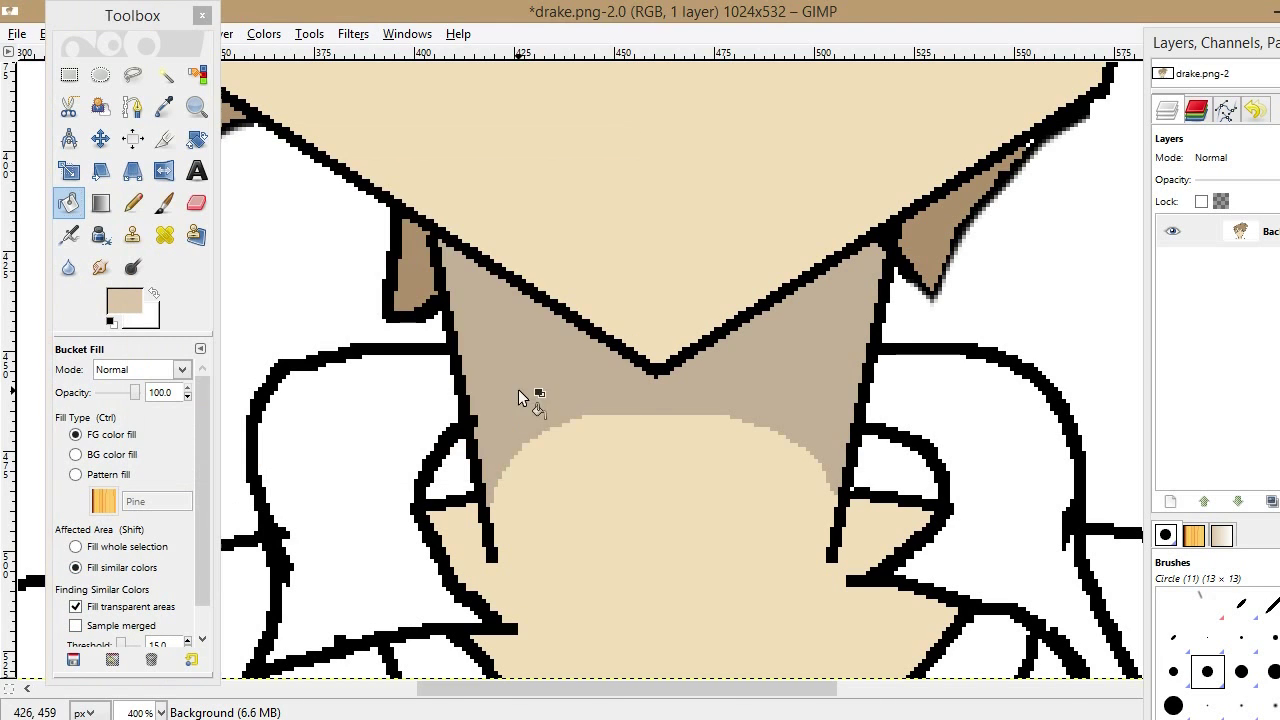
{"action": "left_click", "coordinate": [529, 394]}
- Pencil a pale line beside the nose, fill the sliver beige, and save
{"action": "left_click", "coordinate": [132, 202]}
{"action": "mouse_move", "coordinate": [634, 688]}
{"action": "left_mouse_down"}
{"action": "mouse_move", "coordinate": [526, 697]}
{"action": "mouse_move", "coordinate": [593, 690]}
{"action": "left_mouse_up"}
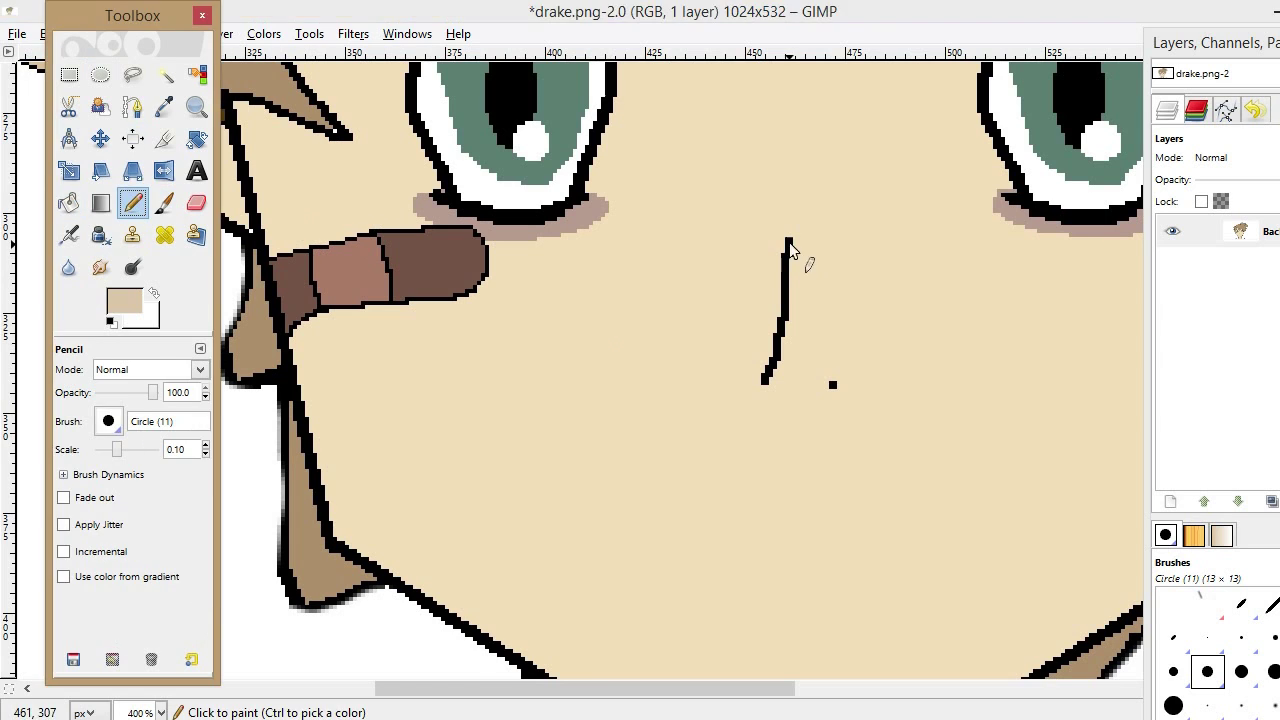
{"action": "left_click_drag", "start_coordinate": [788, 243], "coordinate": [758, 363]}
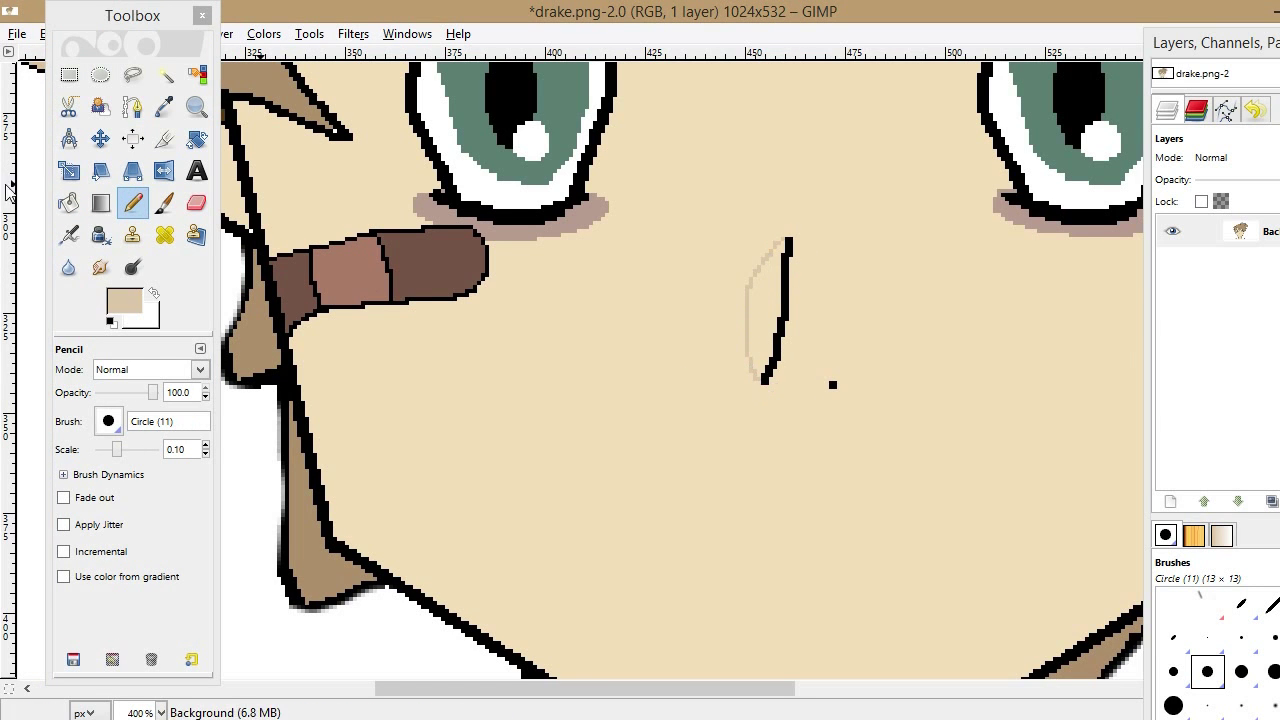
{"action": "key", "text": "shift+b"}
{"action": "left_click", "coordinate": [768, 300]}
{"action": "key", "text": "ctrl+s"}
- Zoom the view in on the neck and shirt
{"action": "key", "text": "z"}
{"action": "left_click", "coordinate": [916, 460], "text": "ctrl"}
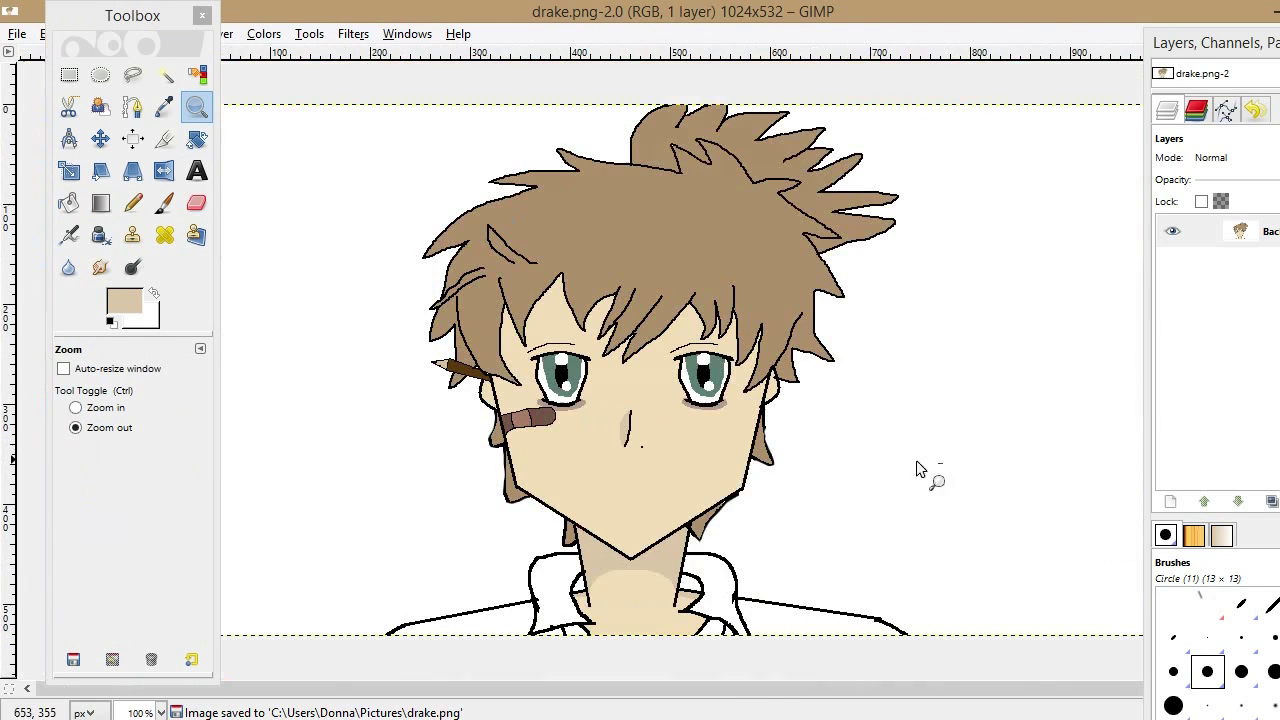
{"action": "left_click", "coordinate": [580, 432]}
{"action": "left_click", "coordinate": [440, 455]}
{"action": "scroll", "coordinate": [809, 509], "scroll_direction": "down", "scroll_amount": 1}
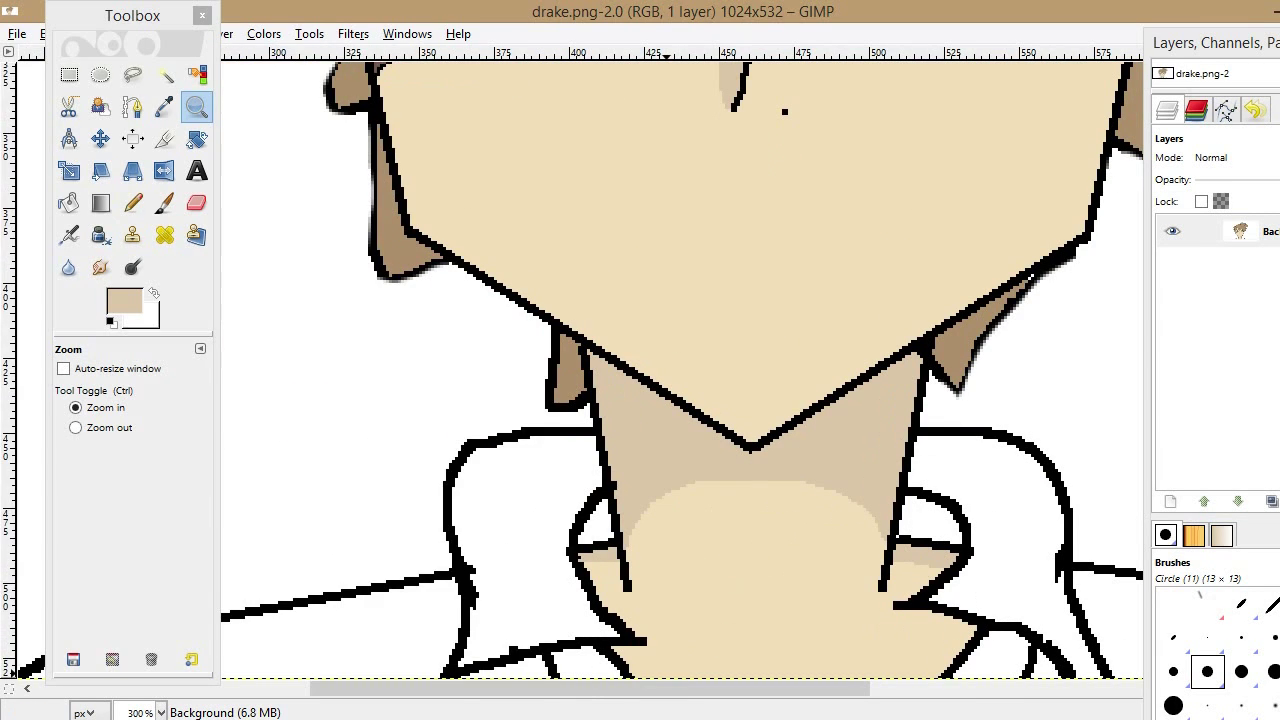
- Fill both sleeves and the remaining shirt gap with grey-purple
{"action": "key", "text": "alt+Tab"}
{"action": "left_click", "coordinate": [318, 236]}
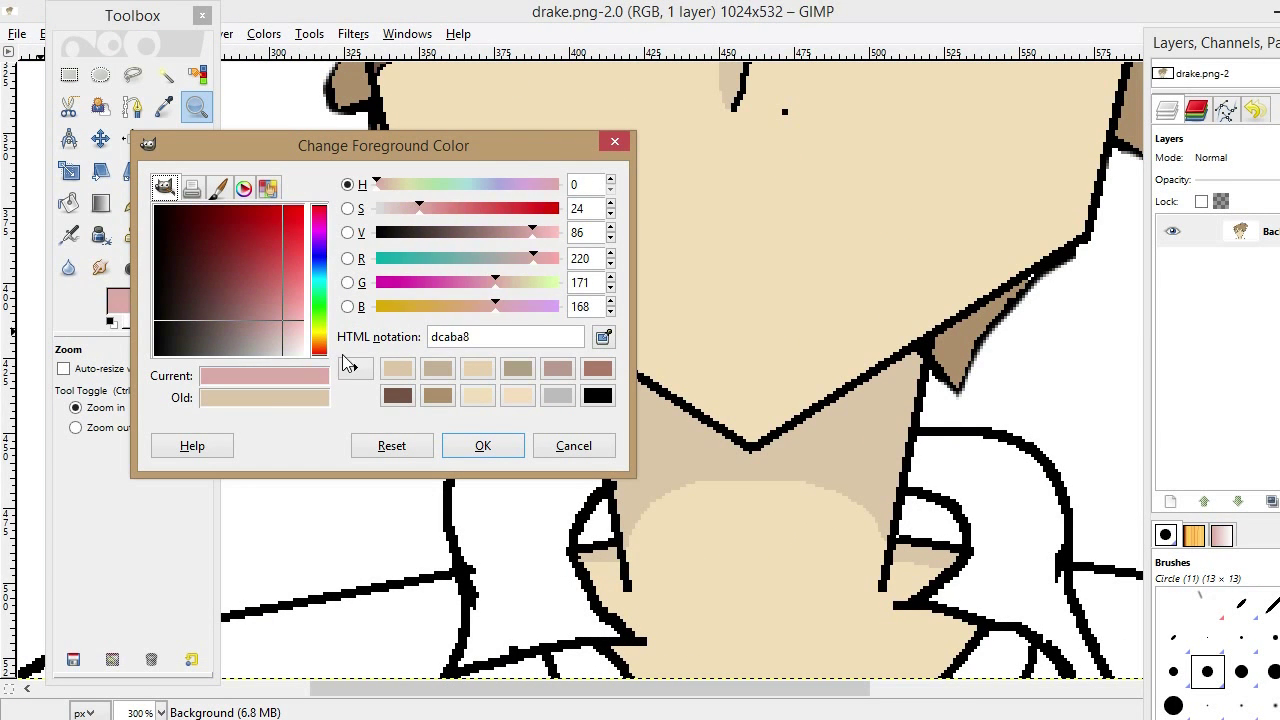
{"action": "left_click", "coordinate": [254, 328]}
{"action": "left_click", "coordinate": [235, 330]}
{"action": "key", "text": "Return"}
{"action": "key", "text": "shift+b"}
{"action": "left_click", "coordinate": [400, 630]}
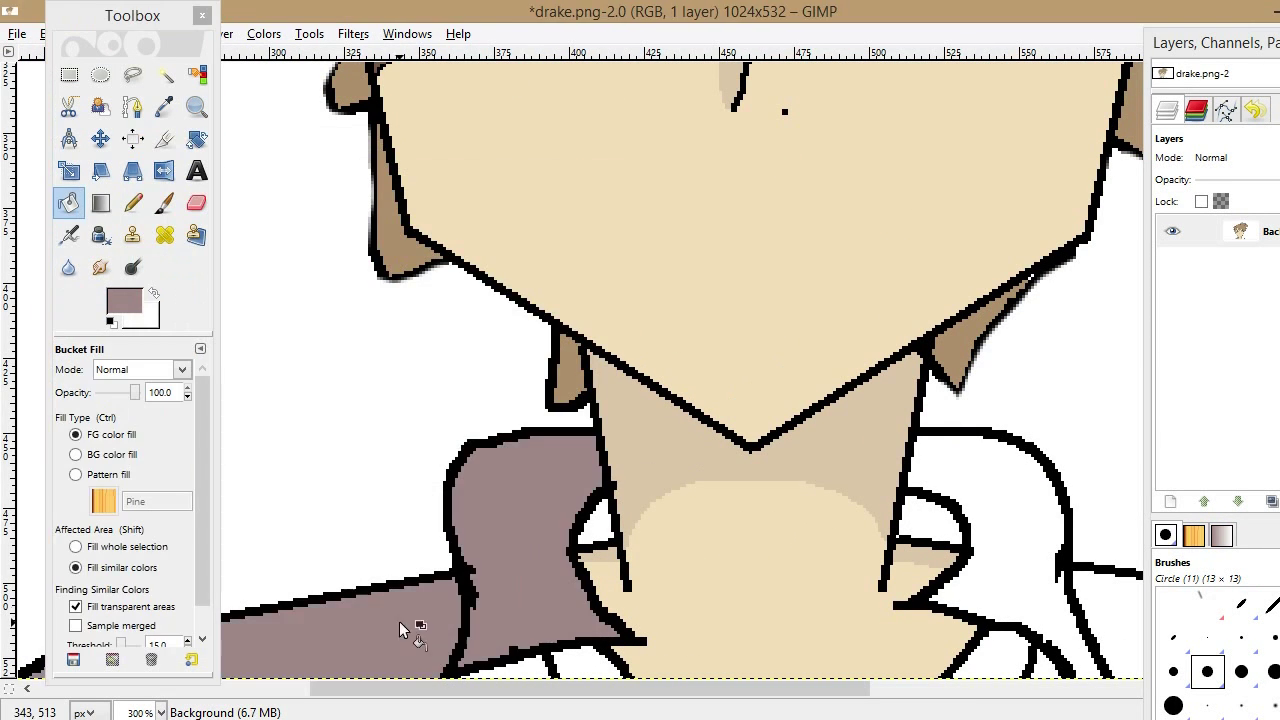
{"action": "left_click", "coordinate": [1012, 574]}
{"action": "left_click", "coordinate": [1125, 630]}
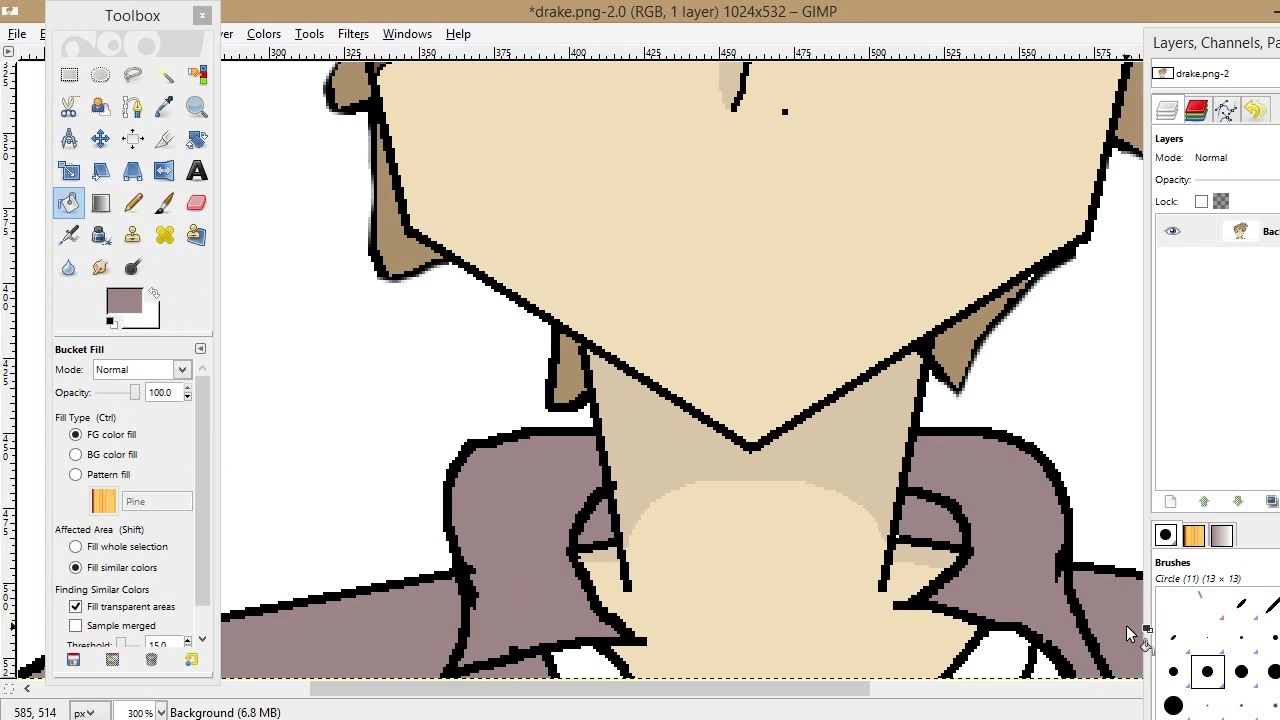
- Fill patches inside the collar with a darker grey-purple
{"action": "left_click", "coordinate": [124, 302]}
{"action": "mouse_move", "coordinate": [470, 233]}
{"action": "left_mouse_down"}
{"action": "mouse_move", "coordinate": [448, 233]}
{"action": "mouse_move", "coordinate": [543, 233]}
{"action": "left_mouse_up"}
{"action": "left_click", "coordinate": [483, 445]}
{"action": "left_click", "coordinate": [930, 520]}
{"action": "left_click", "coordinate": [124, 302]}
- Fill the white areas at the bottom light grey and save the image
{"action": "left_click", "coordinate": [590, 515]}
{"action": "left_click", "coordinate": [935, 522]}
{"action": "left_click", "coordinate": [124, 302]}
{"action": "left_click", "coordinate": [483, 445]}
{"action": "left_click", "coordinate": [588, 662]}
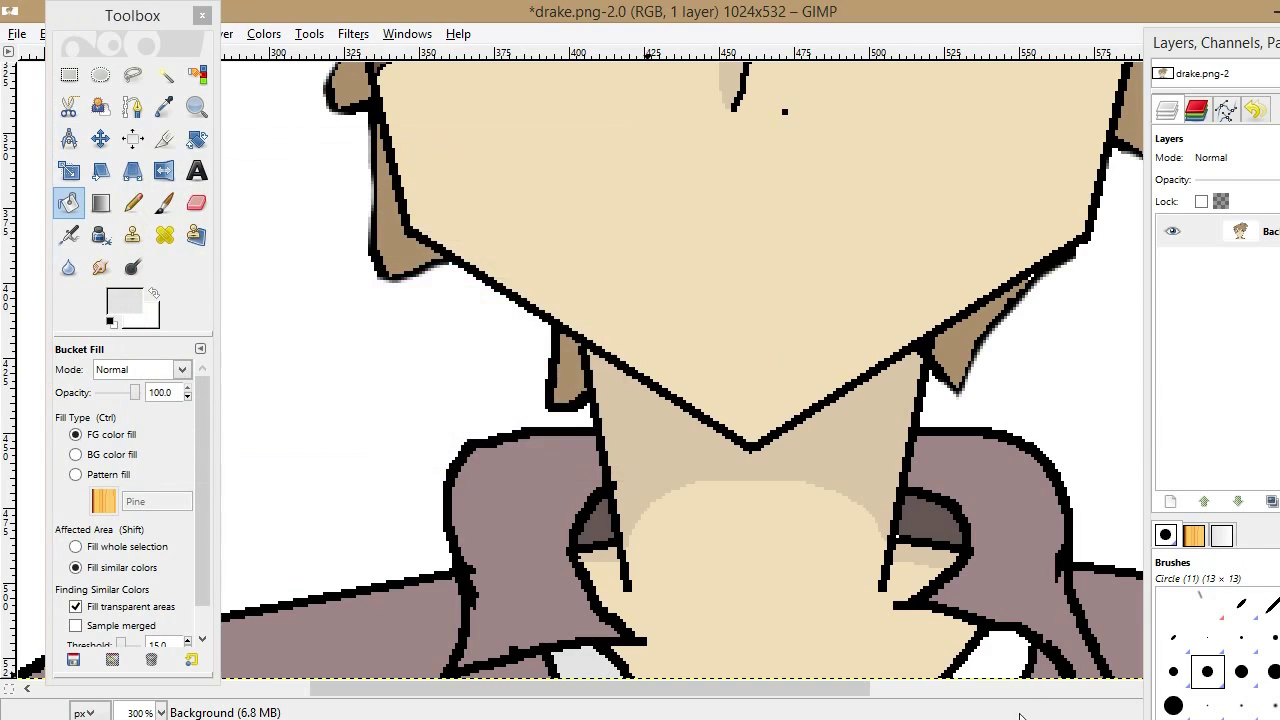
{"action": "scroll", "coordinate": [680, 370], "scroll_direction": "up", "scroll_amount": 5}
{"action": "key", "text": "ctrl+s"}
- Zoom out, then zoom in on the nose and chin
{"action": "key", "text": "z"}
{"action": "left_click", "coordinate": [706, 488], "text": "ctrl"}
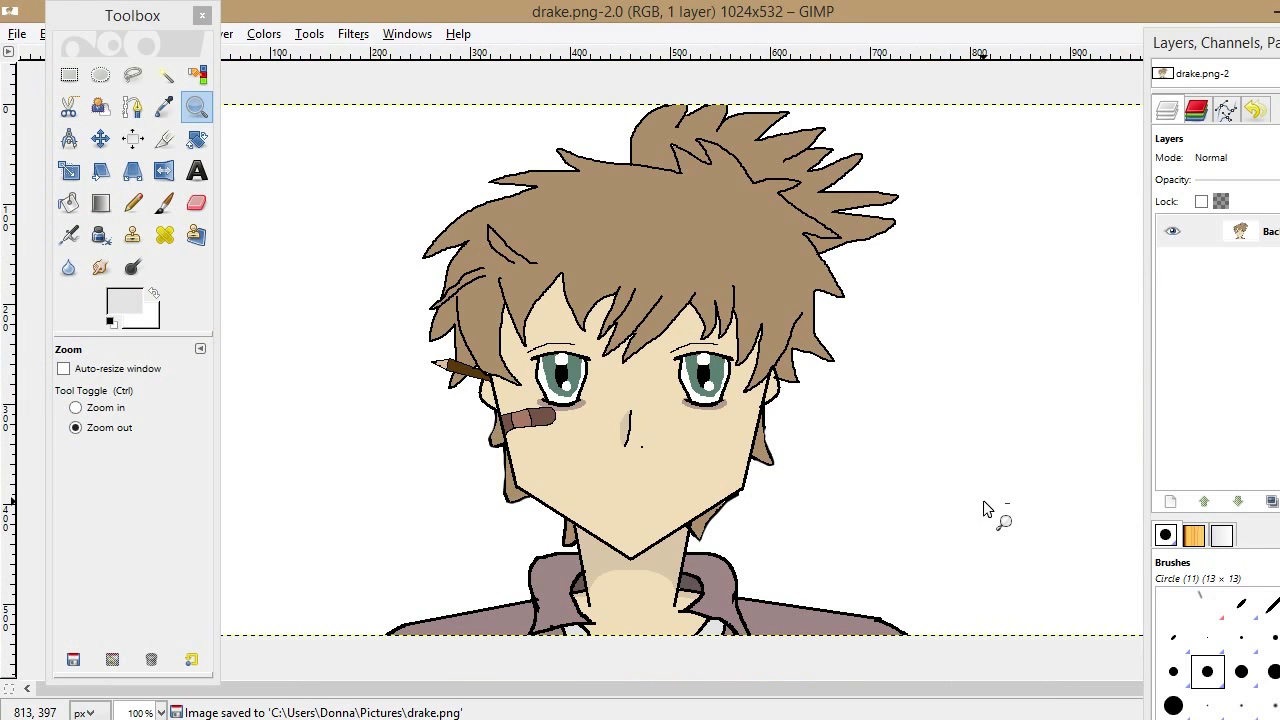
{"action": "left_click", "coordinate": [630, 498]}
- Draw a thin black pencil mouth line below the nose
{"action": "left_click", "coordinate": [133, 203]}
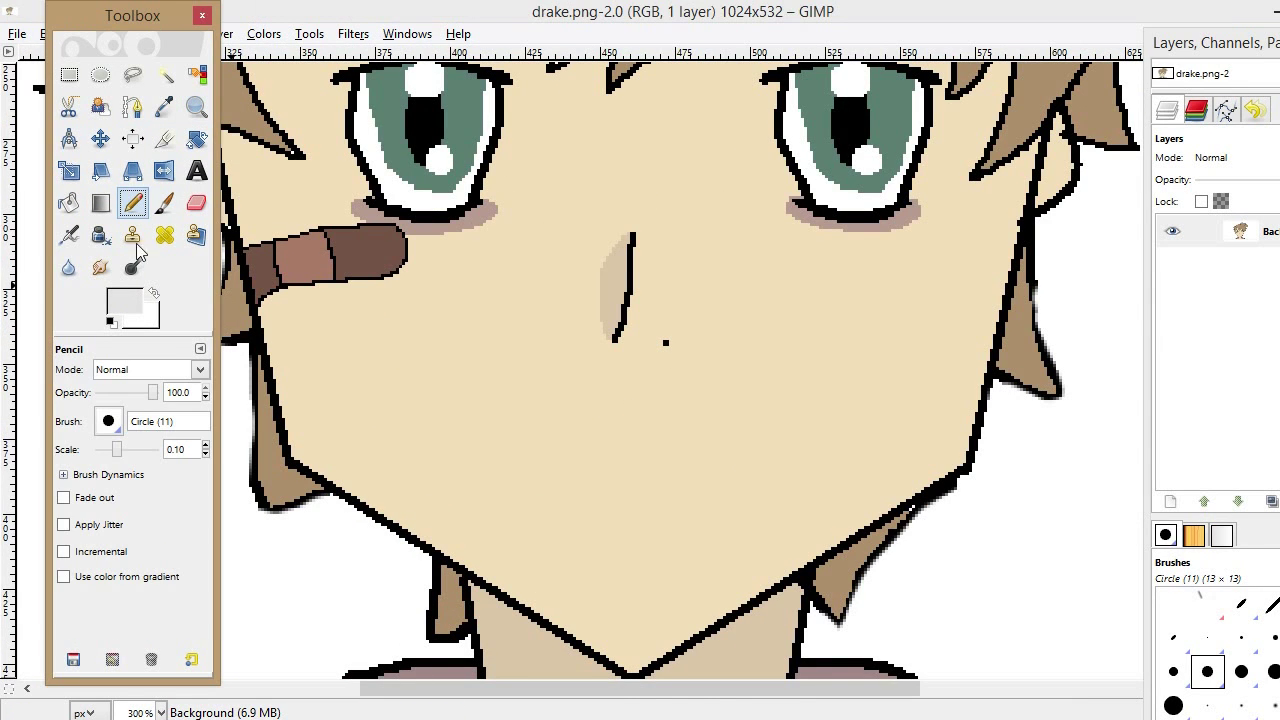
{"action": "scroll", "coordinate": [630, 421], "scroll_direction": "up", "scroll_amount": 2}
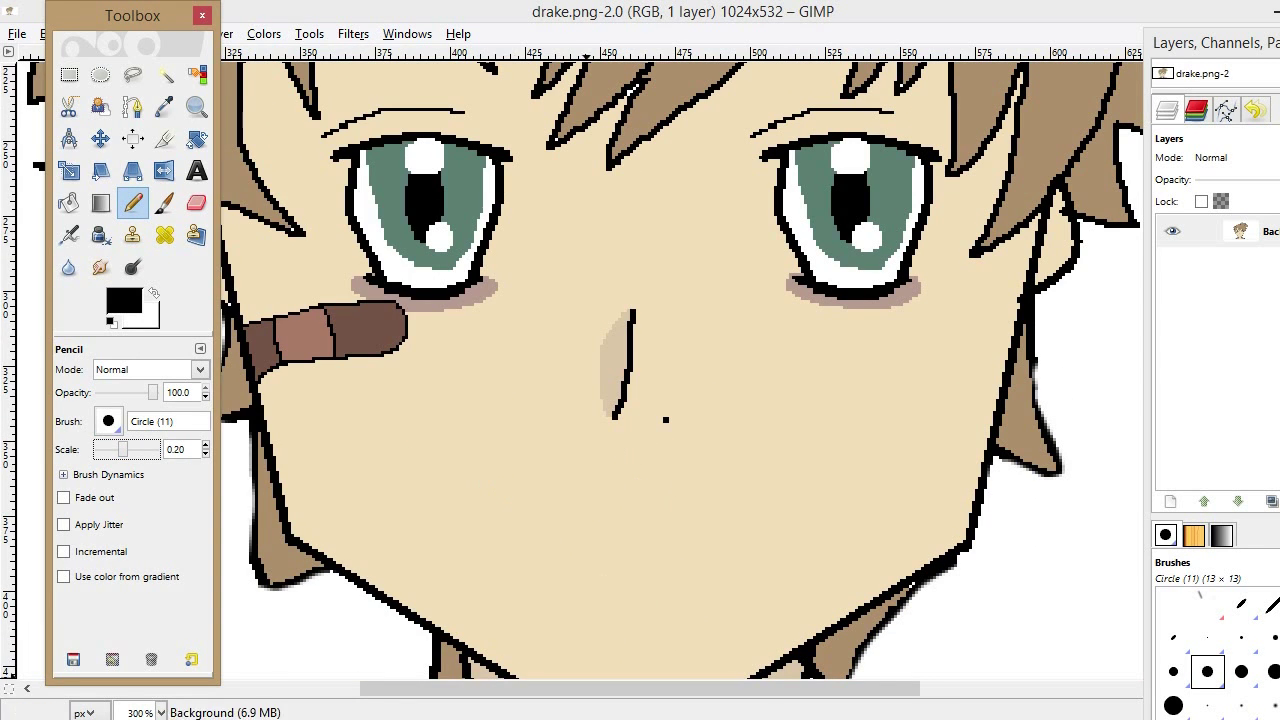
{"action": "key", "text": "alt+Tab"}
{"action": "key", "text": "alt+Tab"}
{"action": "scroll", "coordinate": [527, 537], "scroll_direction": "down", "scroll_amount": 4}
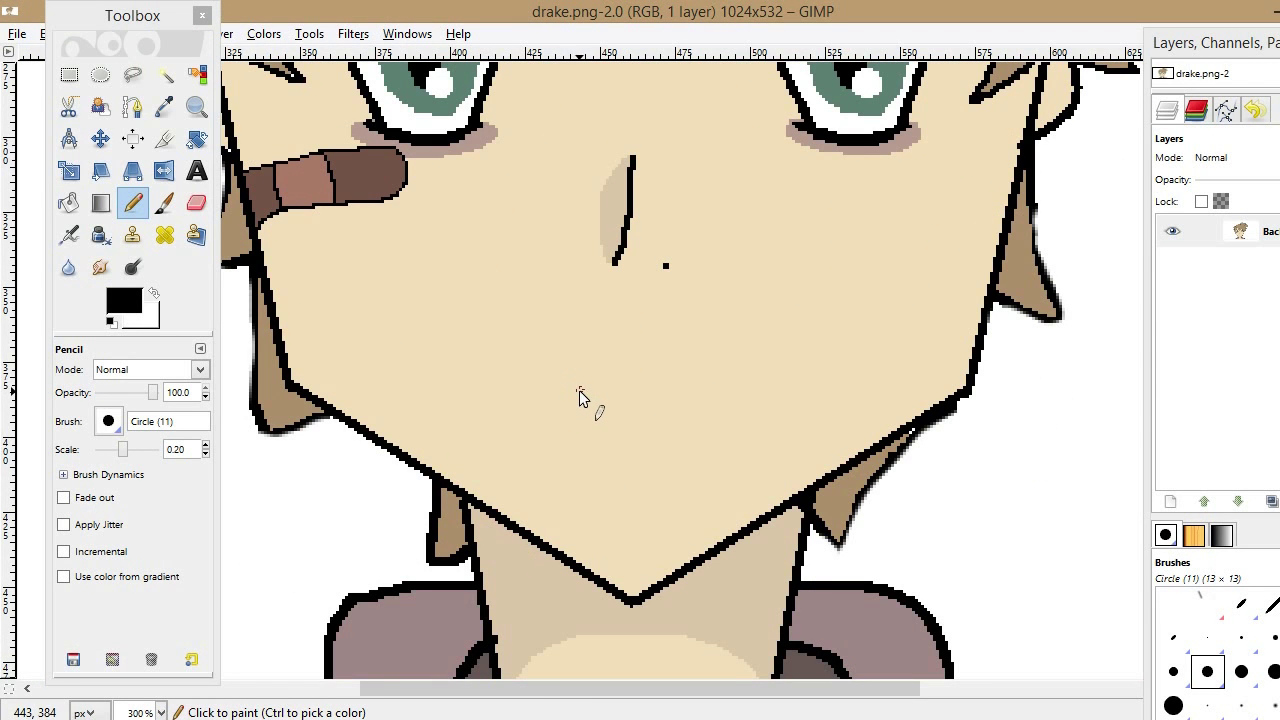
{"action": "left_click", "coordinate": [150, 447]}
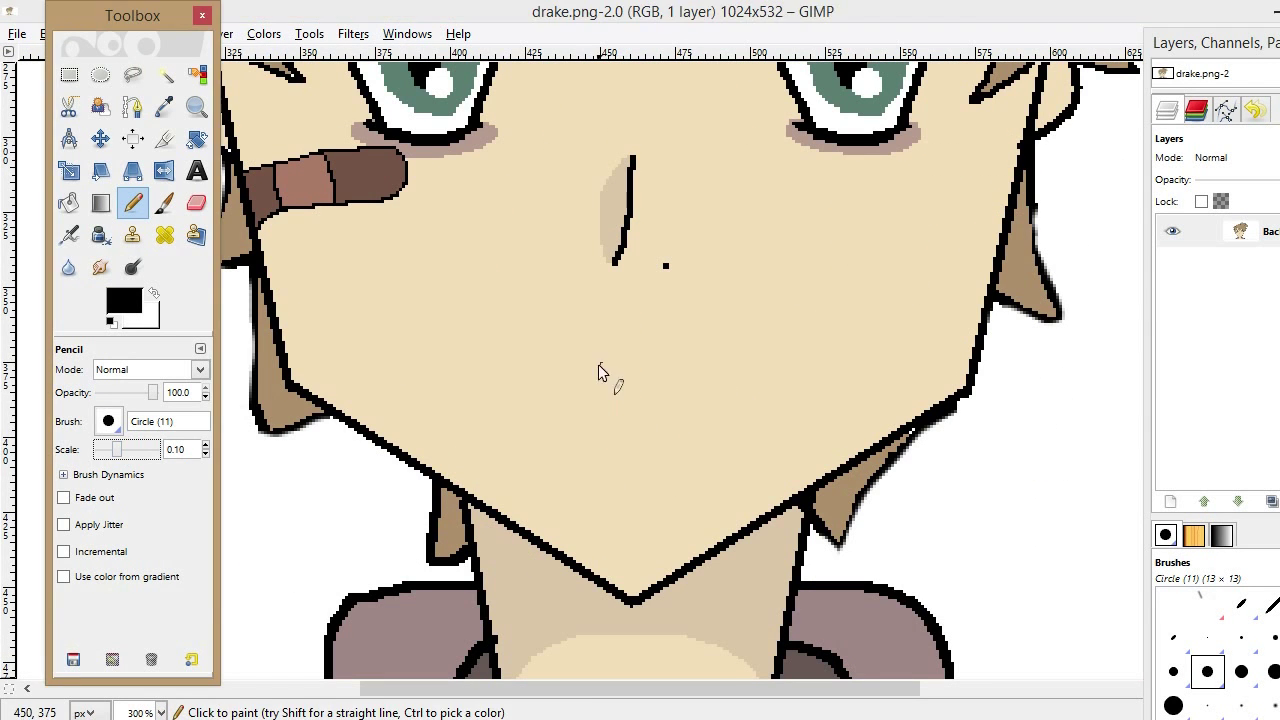
{"action": "left_click", "coordinate": [152, 447]}
{"action": "left_click_drag", "start_coordinate": [568, 388], "coordinate": [711, 380]}
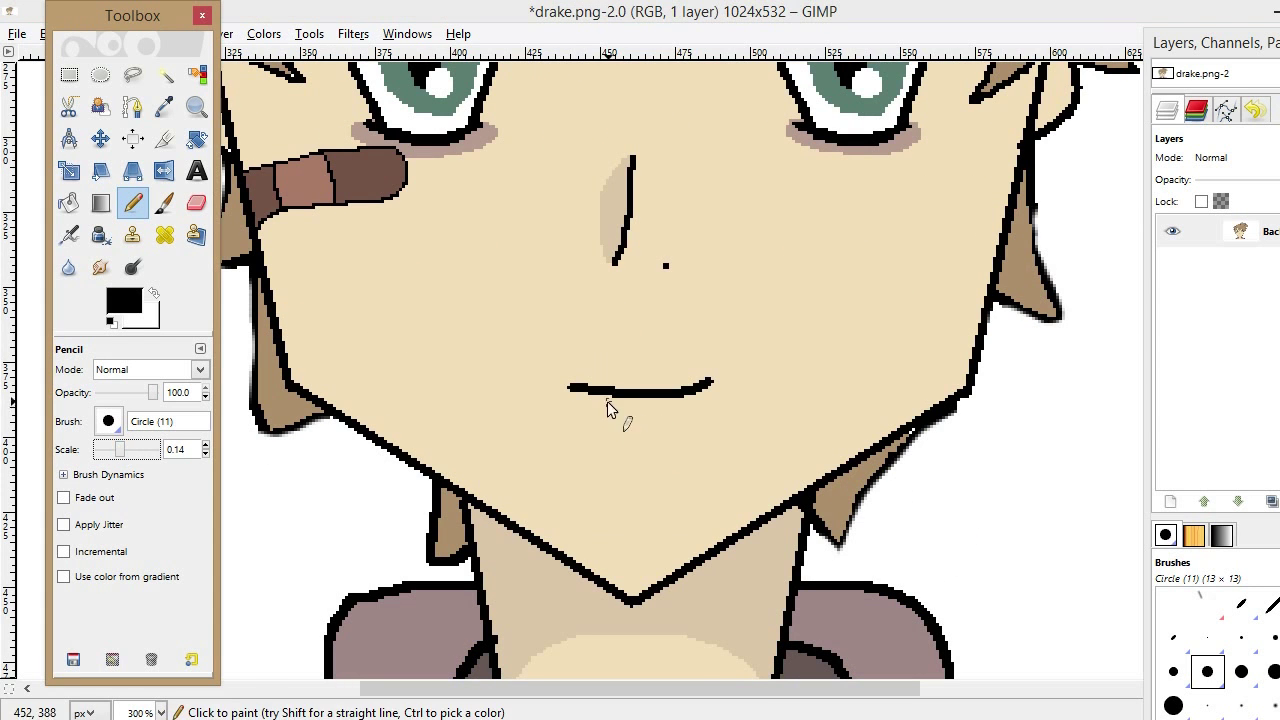
- Add a thin pencil stroke under the mouth
{"action": "scroll", "coordinate": [610, 420], "scroll_direction": "down", "scroll_amount": 2}
{"action": "left_click_drag", "start_coordinate": [608, 550], "coordinate": [688, 546]}
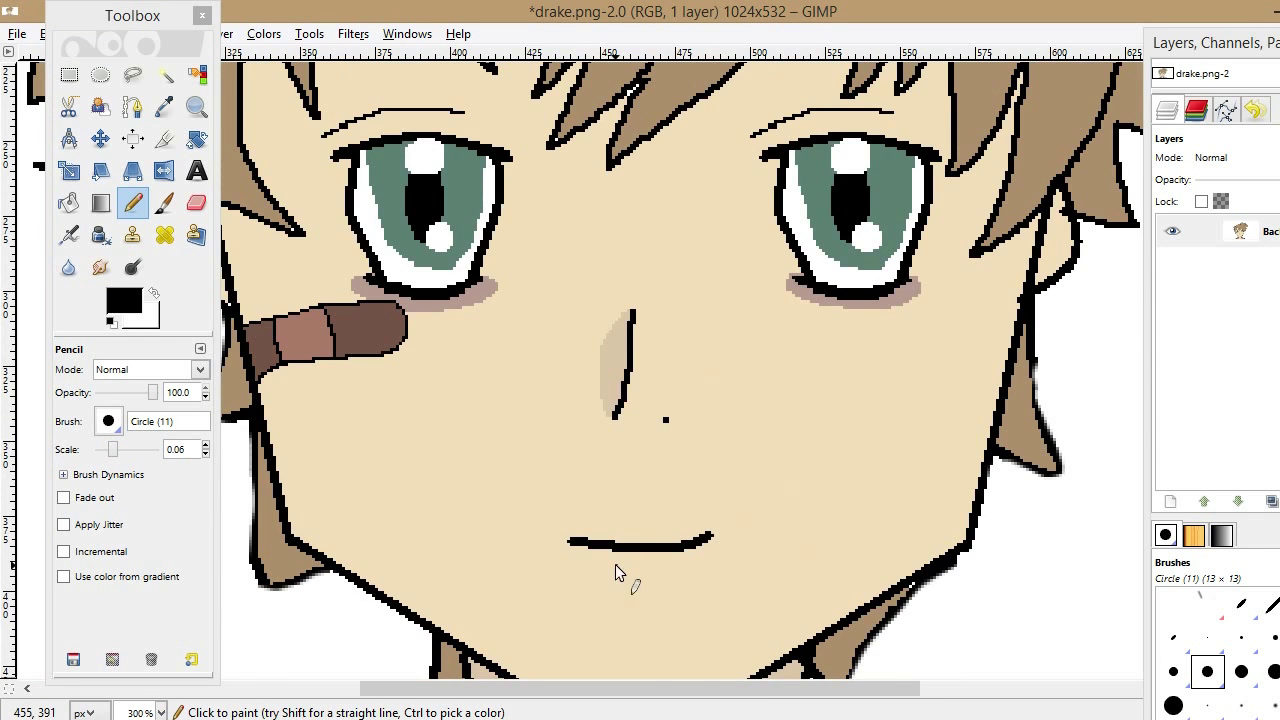
{"action": "scroll", "coordinate": [615, 564], "scroll_direction": "up", "scroll_amount": 2}
{"action": "key", "text": "z"}
{"action": "scroll", "coordinate": [425, 537], "scroll_direction": "up", "scroll_amount": 3}
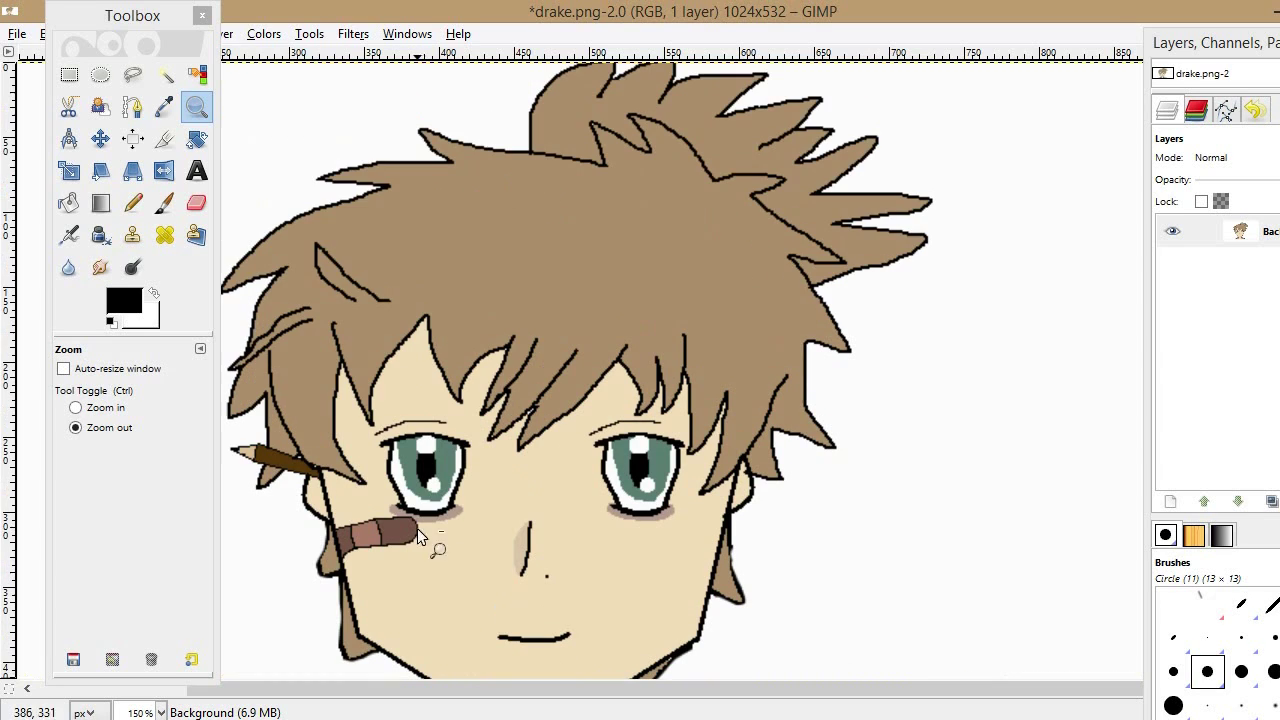
- Try an eyebrow stroke with the pencil, undo it, and open the File menu
{"action": "left_click", "coordinate": [133, 203]}
{"action": "left_click_drag", "start_coordinate": [120, 449], "coordinate": [124, 449]}
{"action": "scroll", "coordinate": [570, 431], "scroll_direction": "down", "scroll_amount": 3}
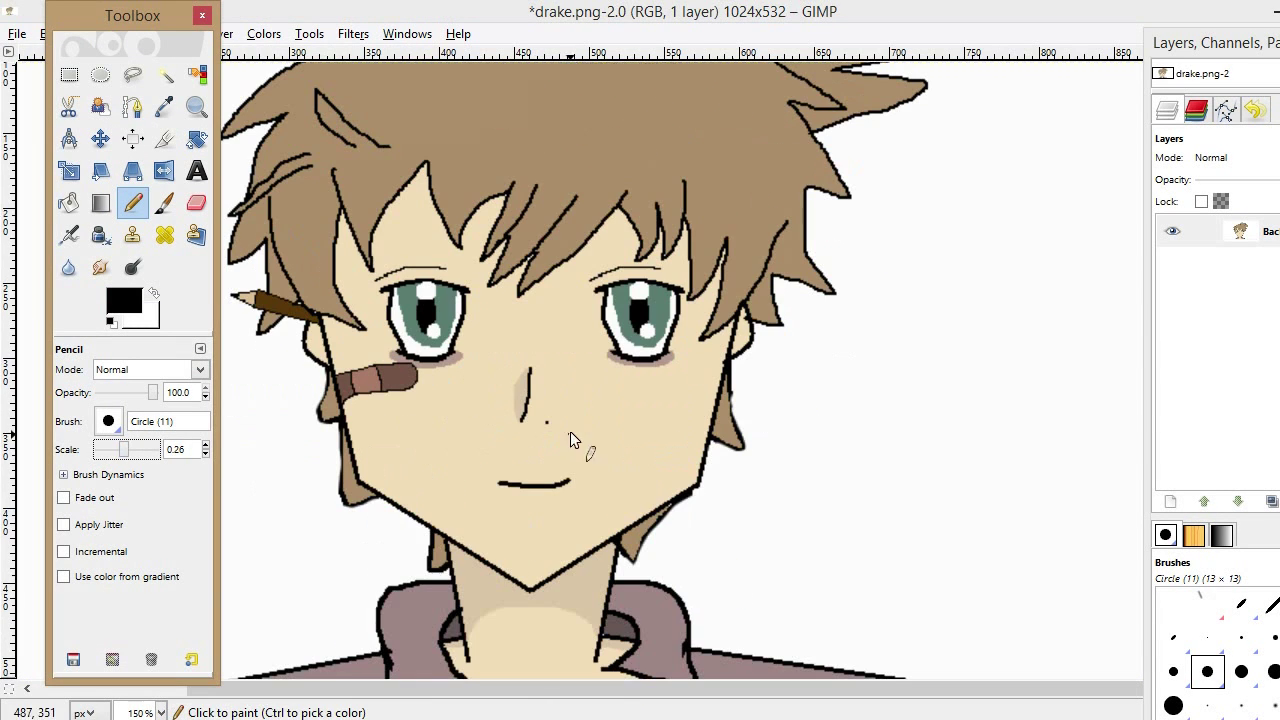
{"action": "key", "text": "ctrl+z"}
{"action": "key", "text": "ctrl+z"}
{"action": "scroll", "coordinate": [830, 470], "scroll_direction": "up", "scroll_amount": 3}
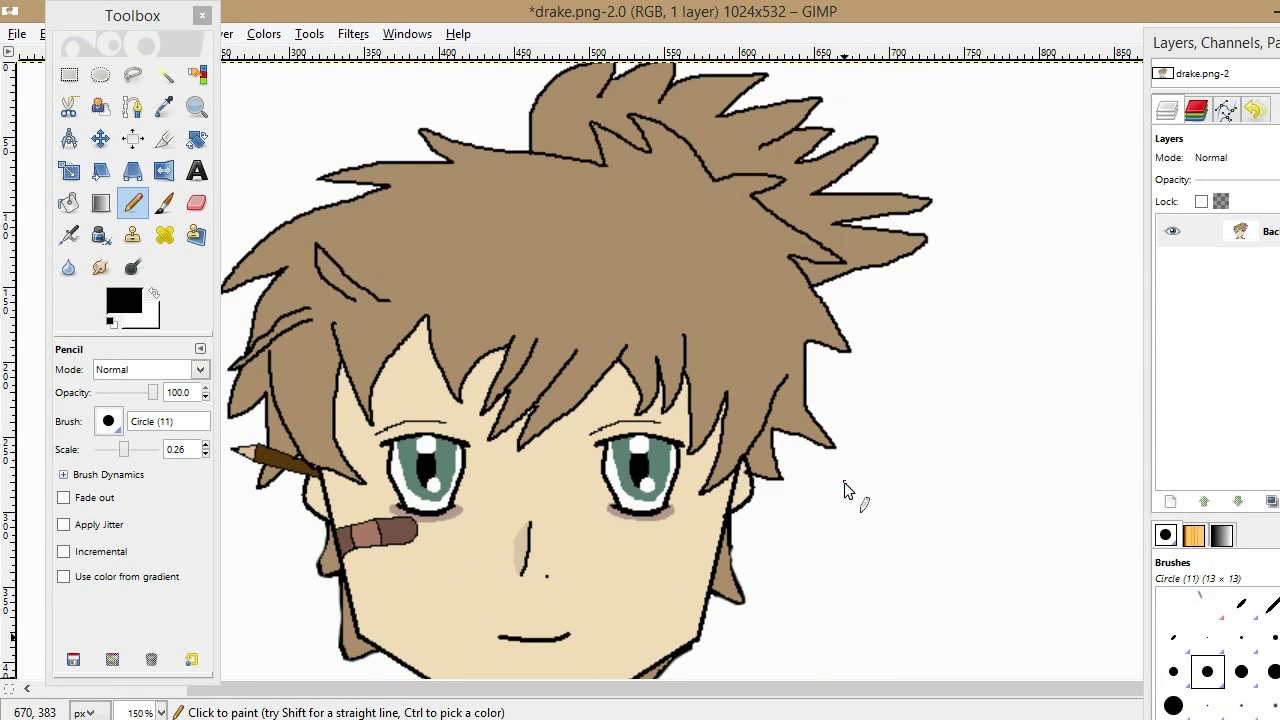
{"action": "scroll", "coordinate": [600, 380], "scroll_direction": "down", "scroll_amount": 3}
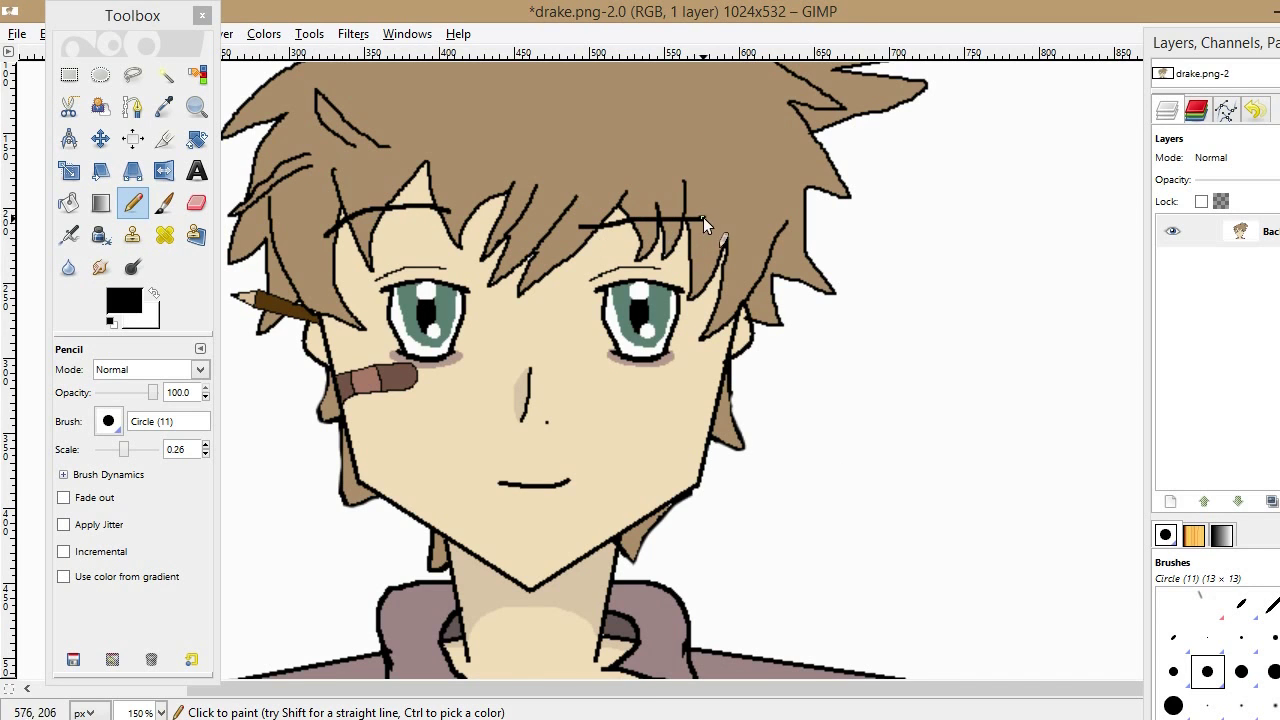
{"action": "scroll", "coordinate": [760, 300], "scroll_direction": "down", "scroll_amount": 1}
{"action": "left_click", "coordinate": [17, 33]}
- Save the image, sample the tan skin shading colour, and zoom in on the left eye
{"action": "left_click", "coordinate": [40, 191]}
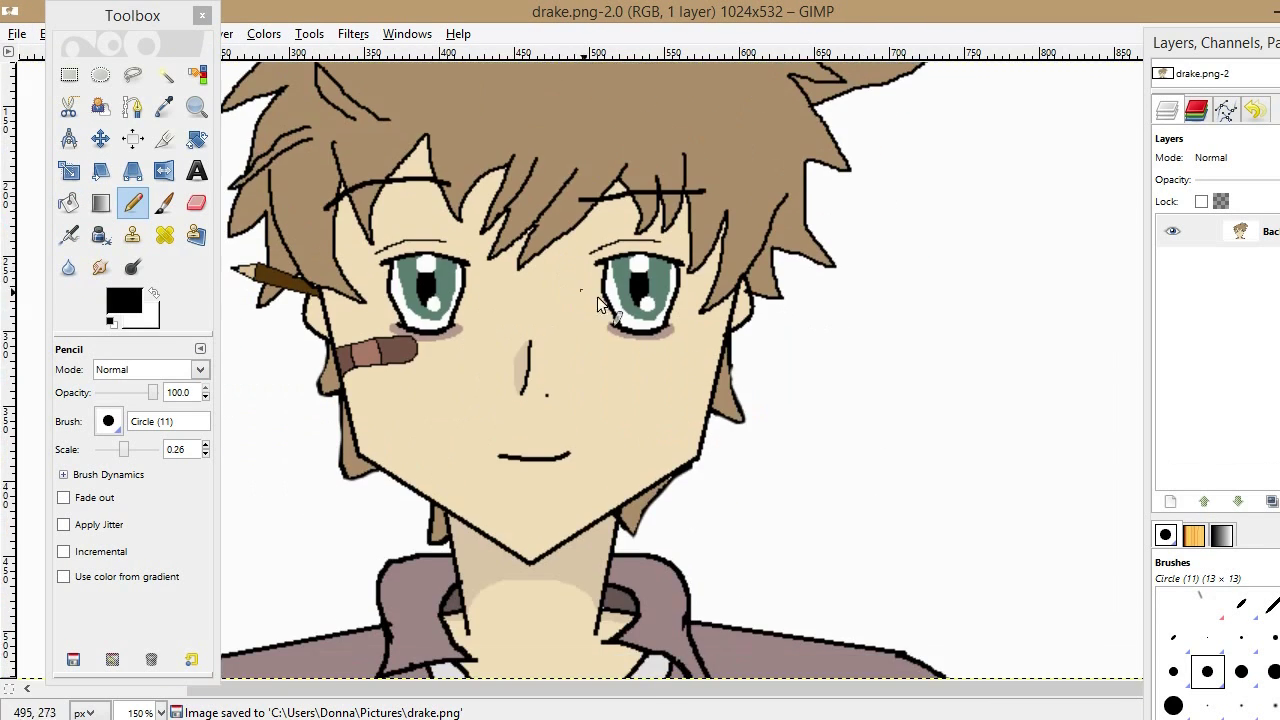
{"action": "left_click", "coordinate": [164, 107]}
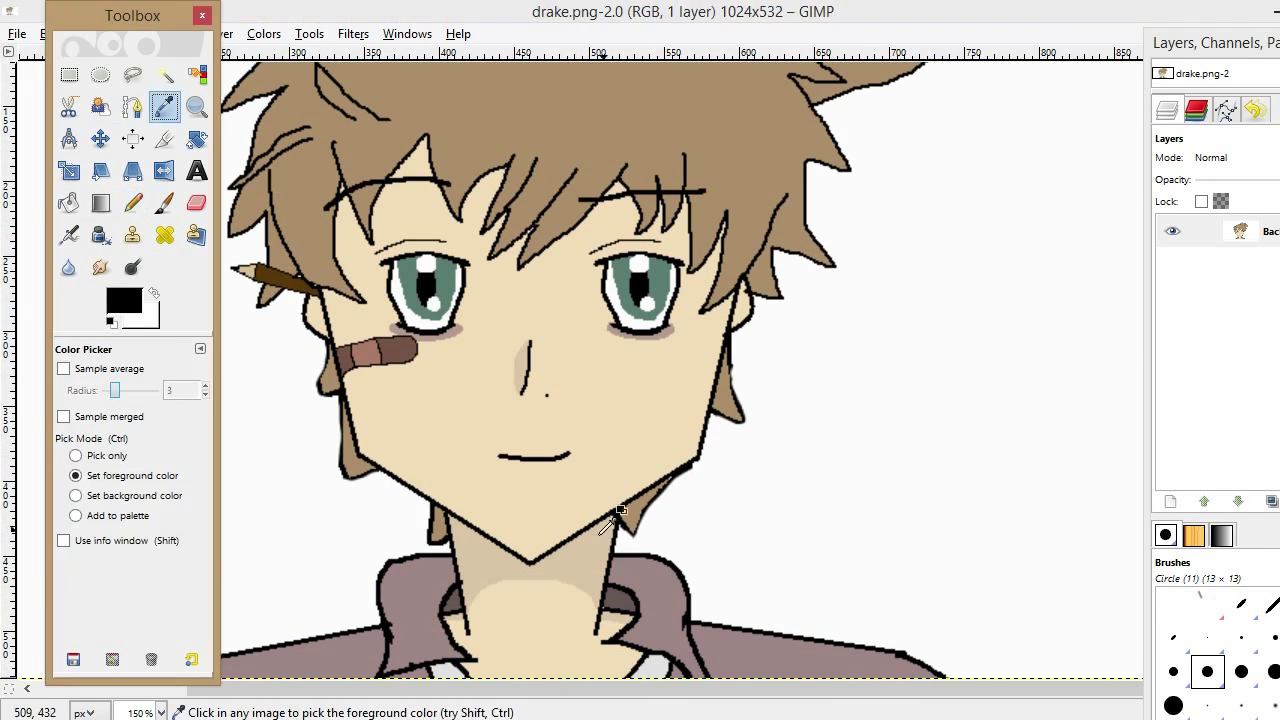
{"action": "left_click", "coordinate": [560, 420]}
{"action": "left_click", "coordinate": [196, 107]}
{"action": "left_click", "coordinate": [600, 440], "text": "ctrl"}
{"action": "left_click", "coordinate": [632, 478]}
{"action": "left_click", "coordinate": [632, 478], "text": "ctrl"}
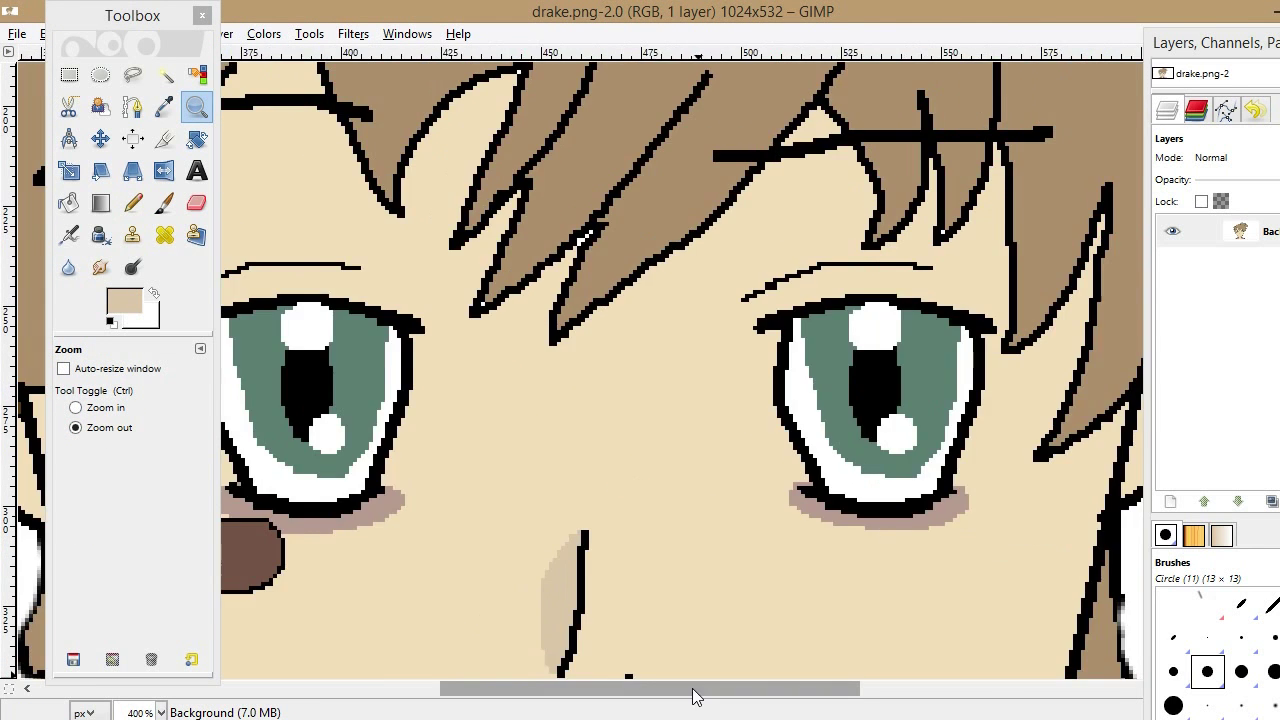
{"action": "left_click_drag", "start_coordinate": [691, 690], "coordinate": [550, 690]}
- Outline the tan shadow areas beneath the hair fringe with the pencil
{"action": "left_click", "coordinate": [133, 203]}
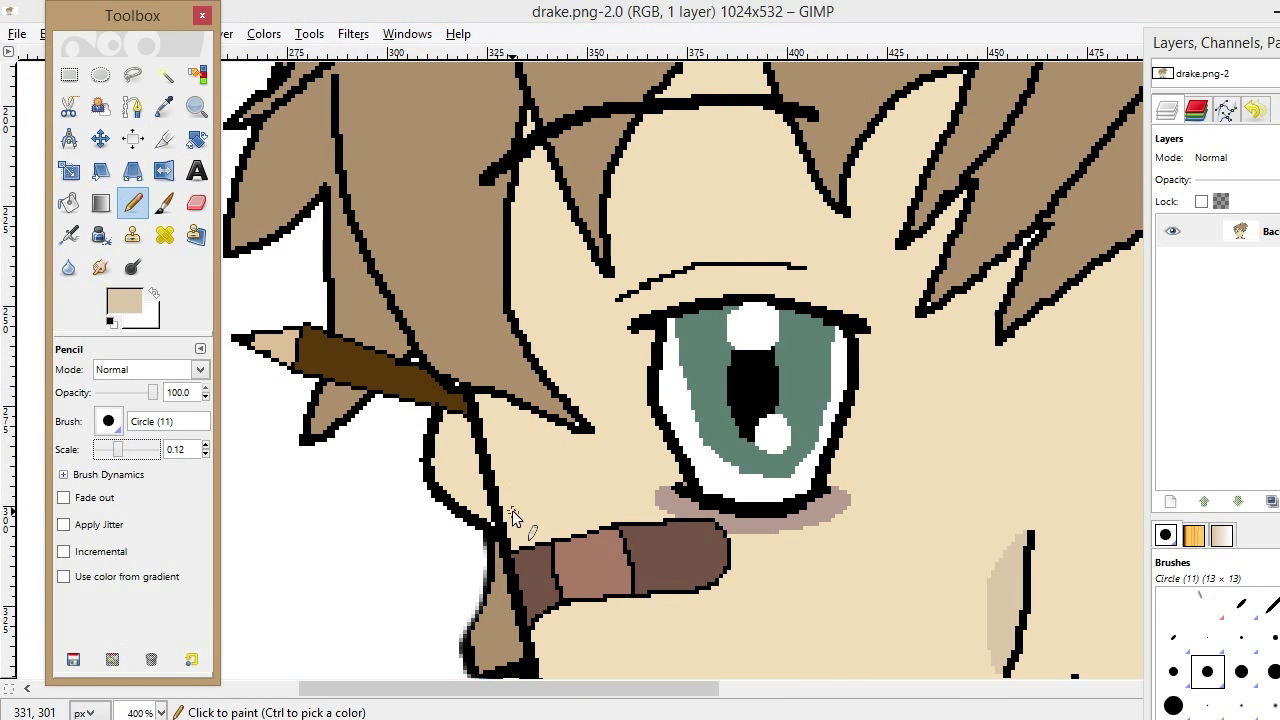
{"action": "mouse_move", "coordinate": [510, 515]}
{"action": "left_mouse_down"}
{"action": "mouse_move", "coordinate": [609, 451]}
{"action": "mouse_move", "coordinate": [560, 250]}
{"action": "left_mouse_up"}
{"action": "scroll", "coordinate": [700, 300], "scroll_direction": "up", "scroll_amount": 3}
{"action": "left_click_drag", "start_coordinate": [850, 370], "coordinate": [726, 287]}
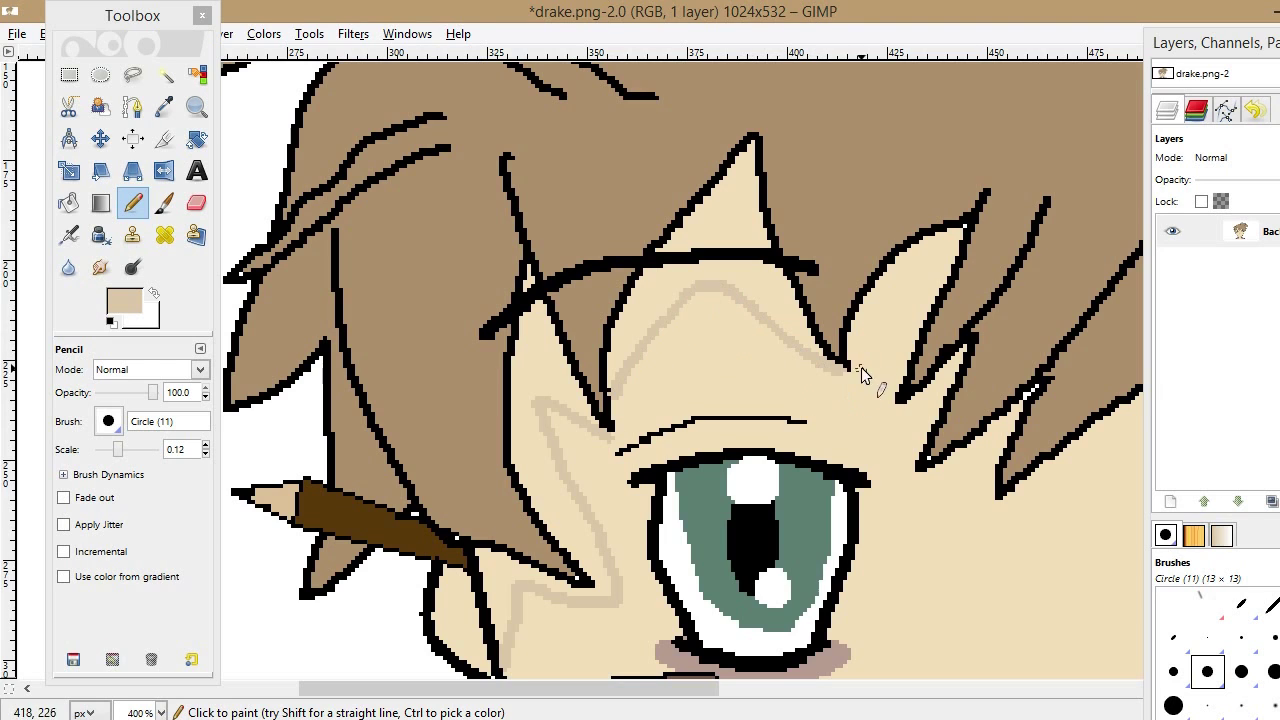
{"action": "scroll", "coordinate": [553, 505], "scroll_direction": "right", "scroll_amount": 5}
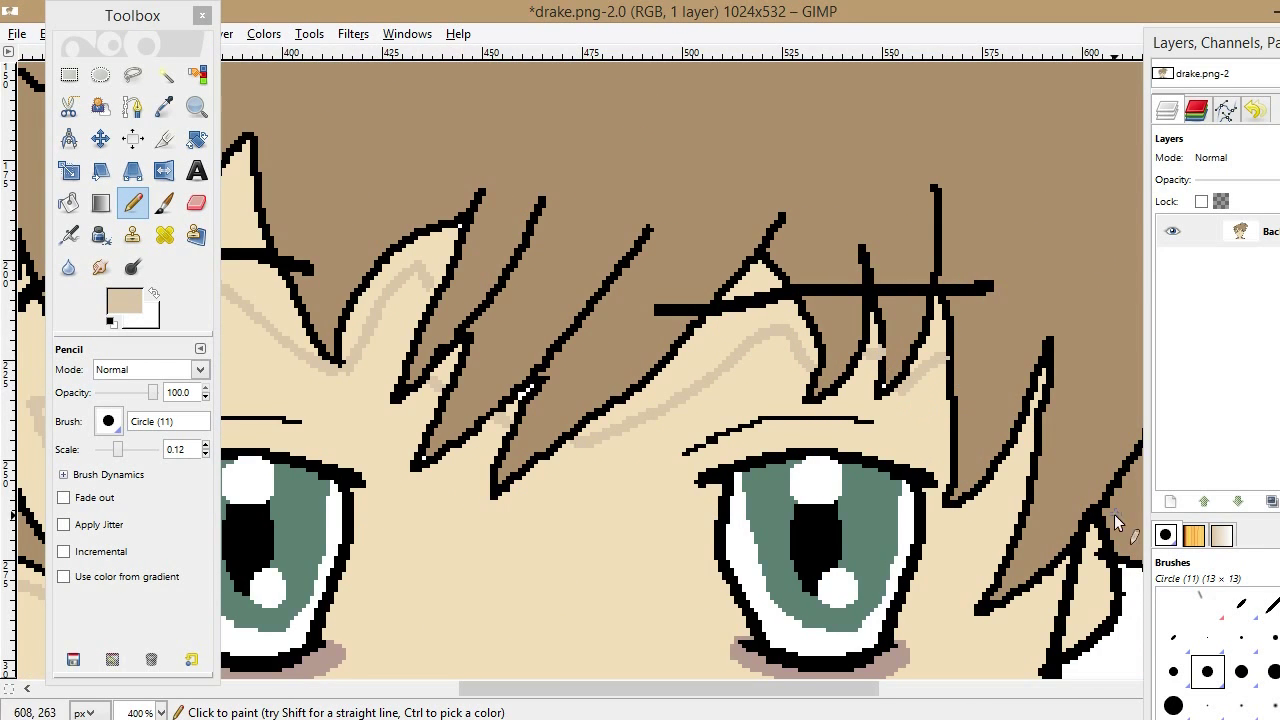
{"action": "scroll", "coordinate": [1025, 500], "scroll_direction": "up", "scroll_amount": 3}
{"action": "scroll", "coordinate": [757, 343], "scroll_direction": "left", "scroll_amount": 5}
{"action": "scroll", "coordinate": [757, 343], "scroll_direction": "left", "scroll_amount": 4}
- Bucket-fill the outlined forehead shadows over both eyes with tan
{"action": "key", "text": "shift+b"}
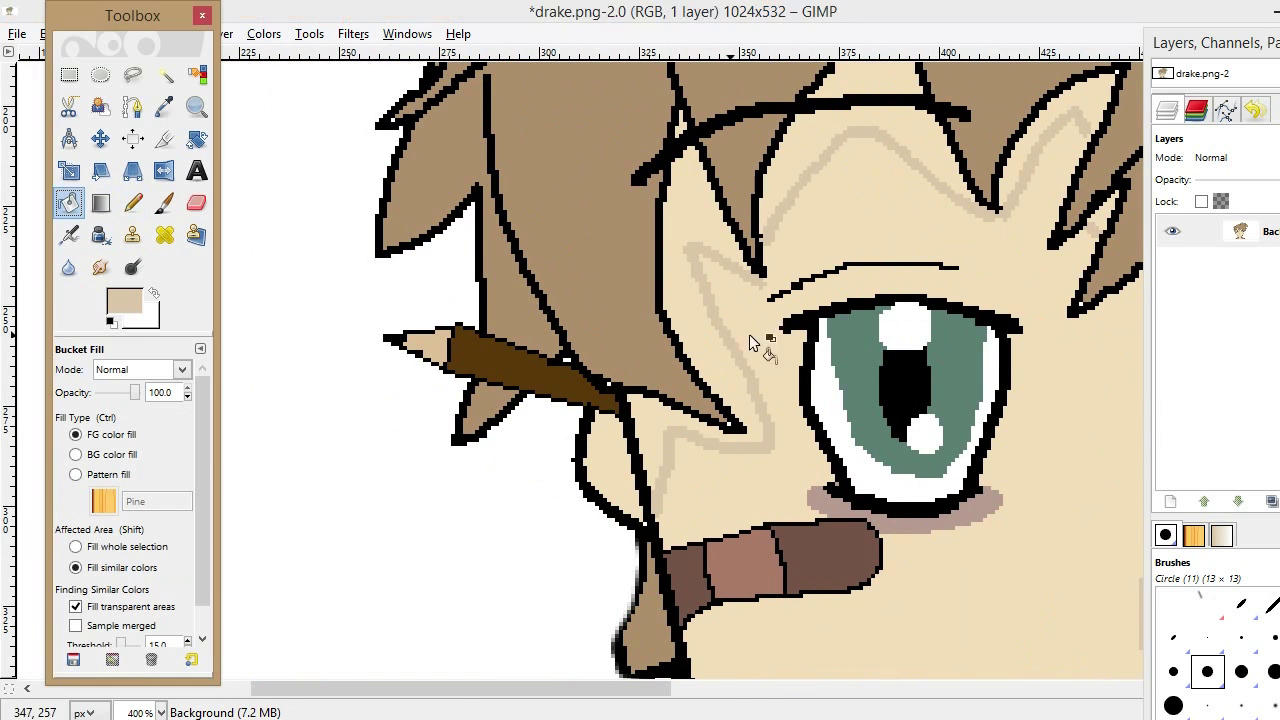
{"action": "left_click", "coordinate": [794, 160]}
{"action": "key", "text": "n"}
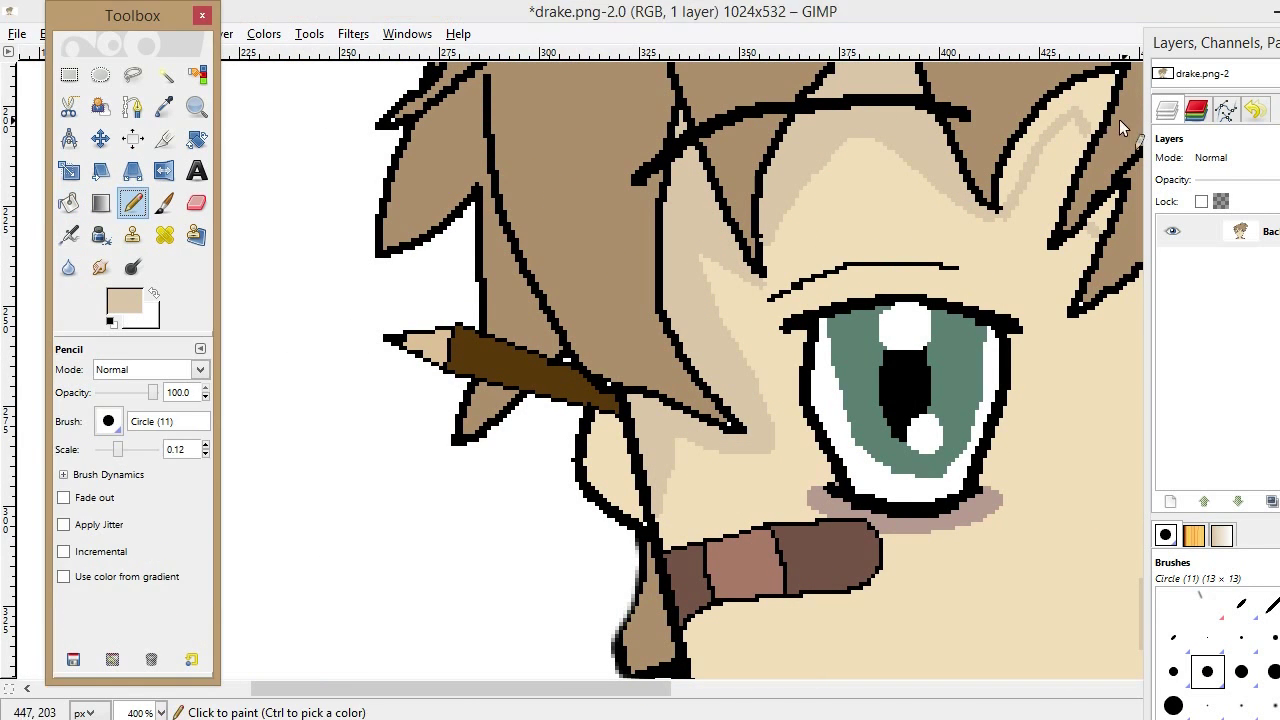
{"action": "key", "text": "shift+b"}
{"action": "scroll", "coordinate": [1048, 300], "scroll_direction": "right", "scroll_amount": 8}
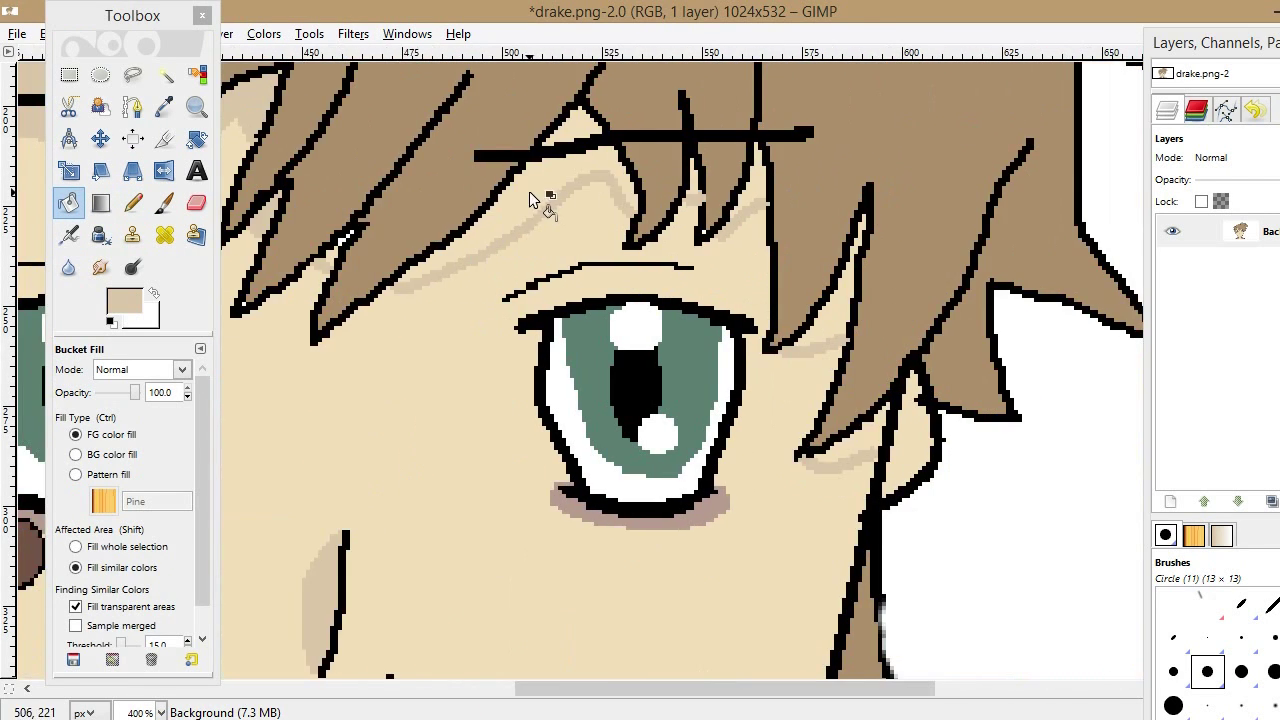
{"action": "left_click", "coordinate": [529, 200]}
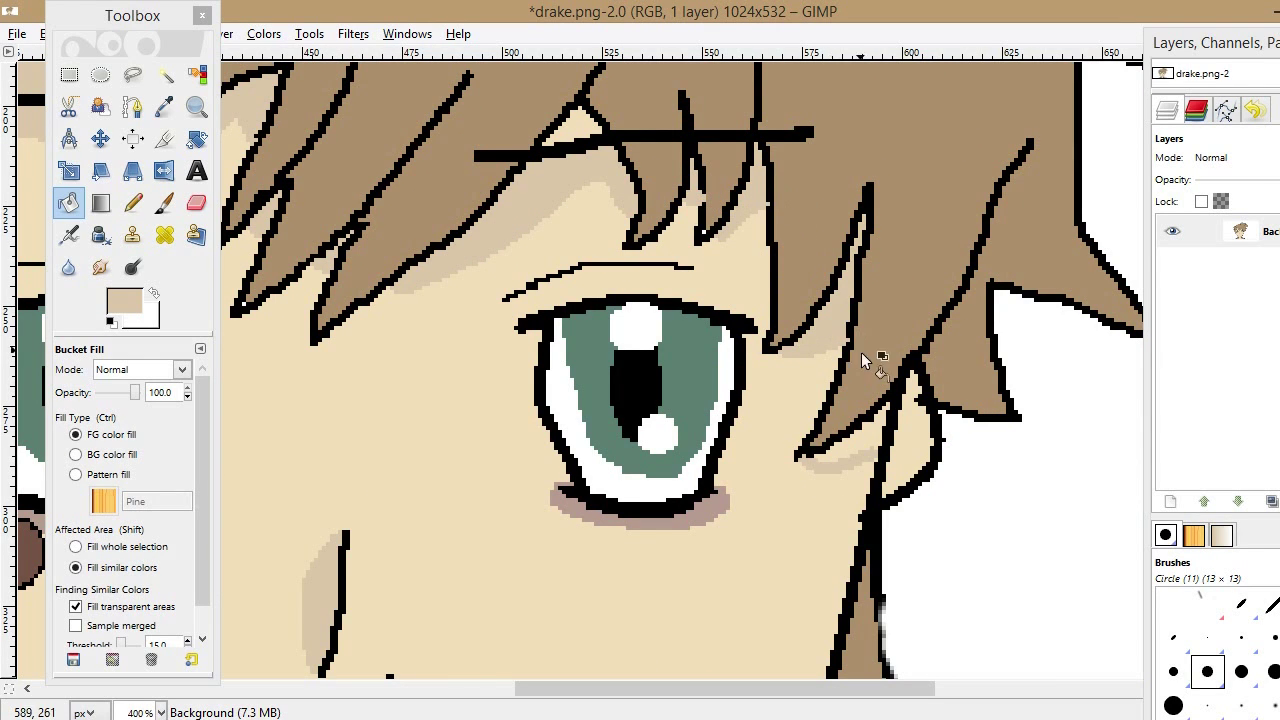
- Overwrite drake.png with the shaded image
{"action": "left_click", "coordinate": [129, 207]}
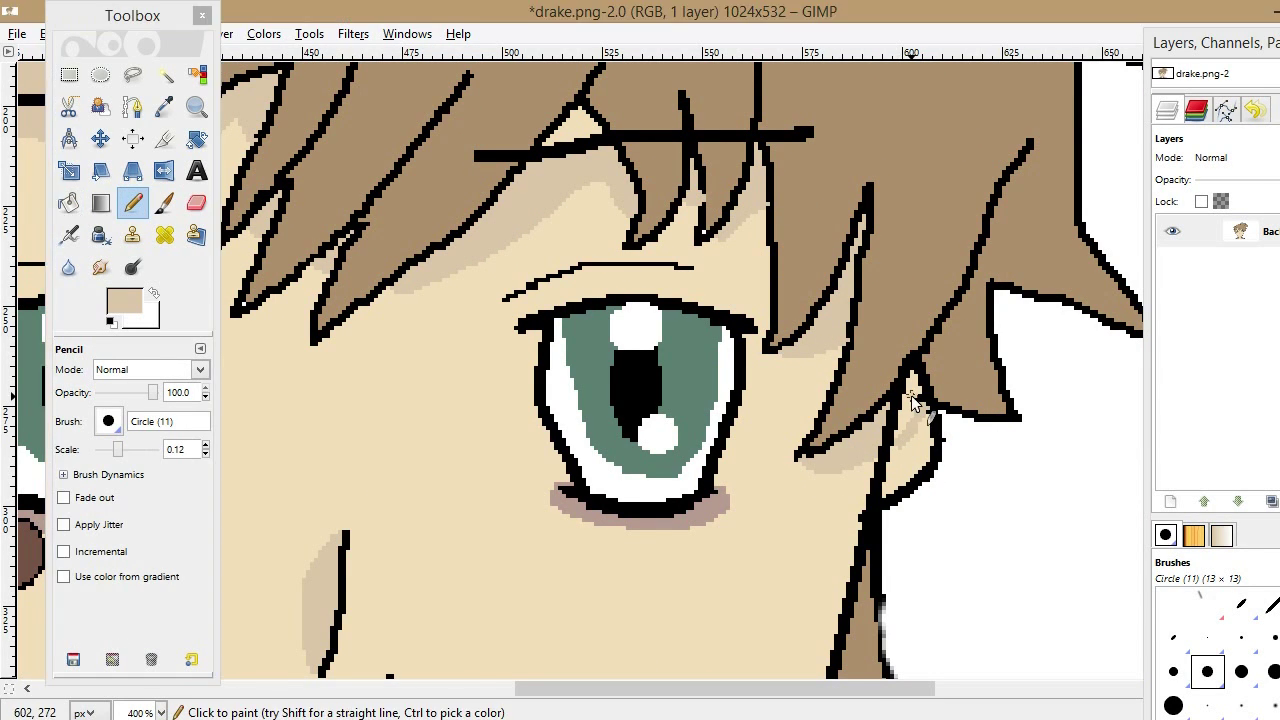
{"action": "key", "text": "shift+b"}
{"action": "scroll", "coordinate": [863, 690], "scroll_direction": "left", "scroll_amount": 10}
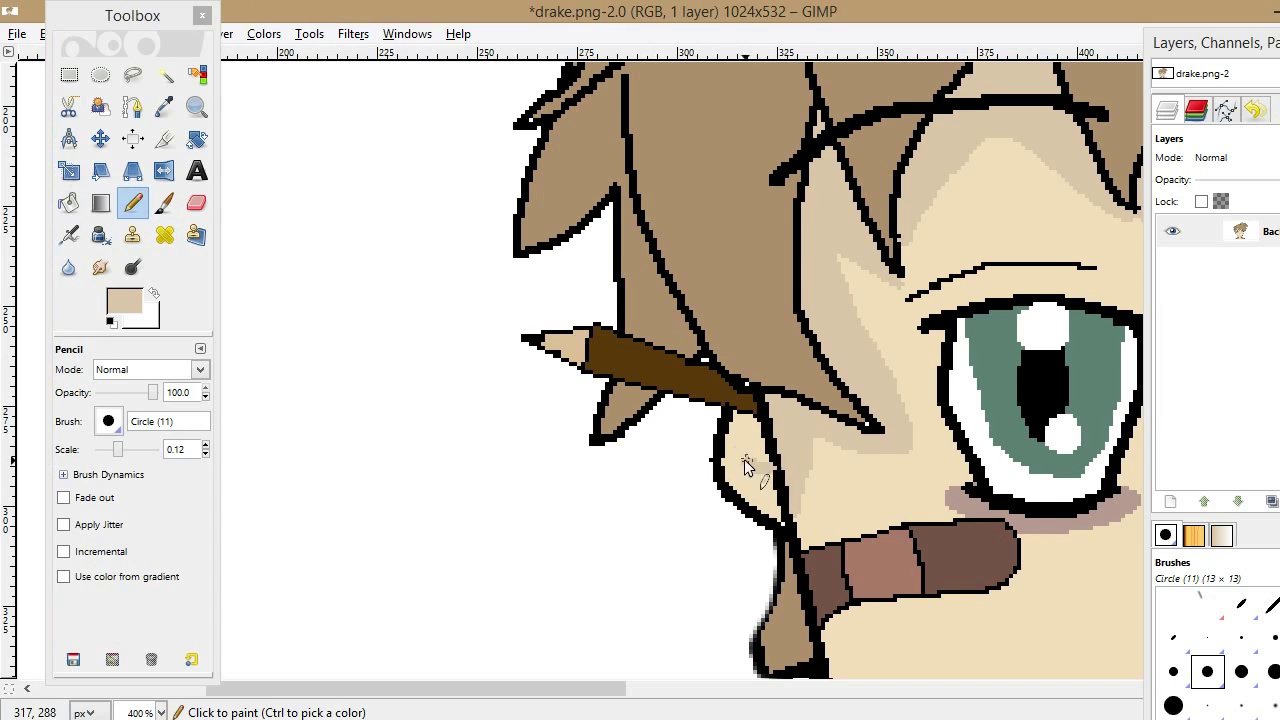
{"action": "left_click", "coordinate": [17, 33]}
{"action": "left_click", "coordinate": [45, 192]}
- Reset the drawing colour to black and zoom out to the whole image
{"action": "key", "text": "n"}
{"action": "key", "text": "d"}
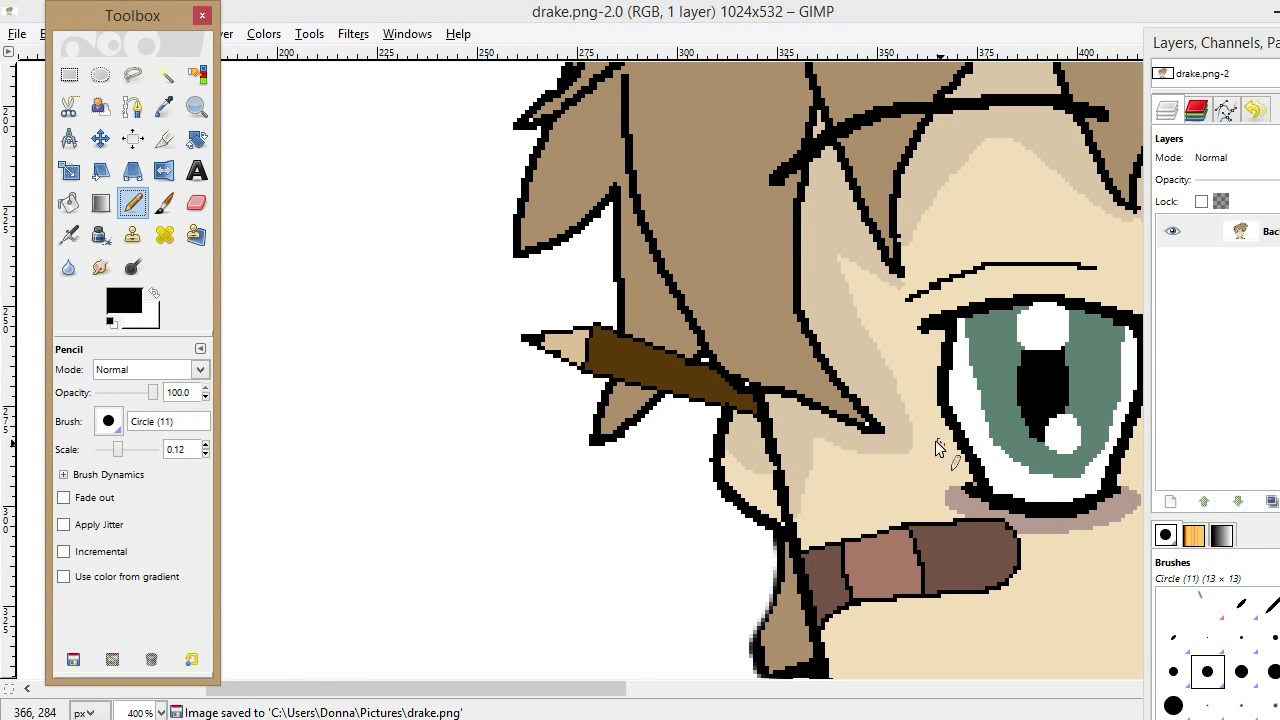
{"action": "left_click", "coordinate": [705, 367]}
{"action": "key", "text": "z"}
{"action": "left_click", "coordinate": [710, 543], "text": "ctrl"}
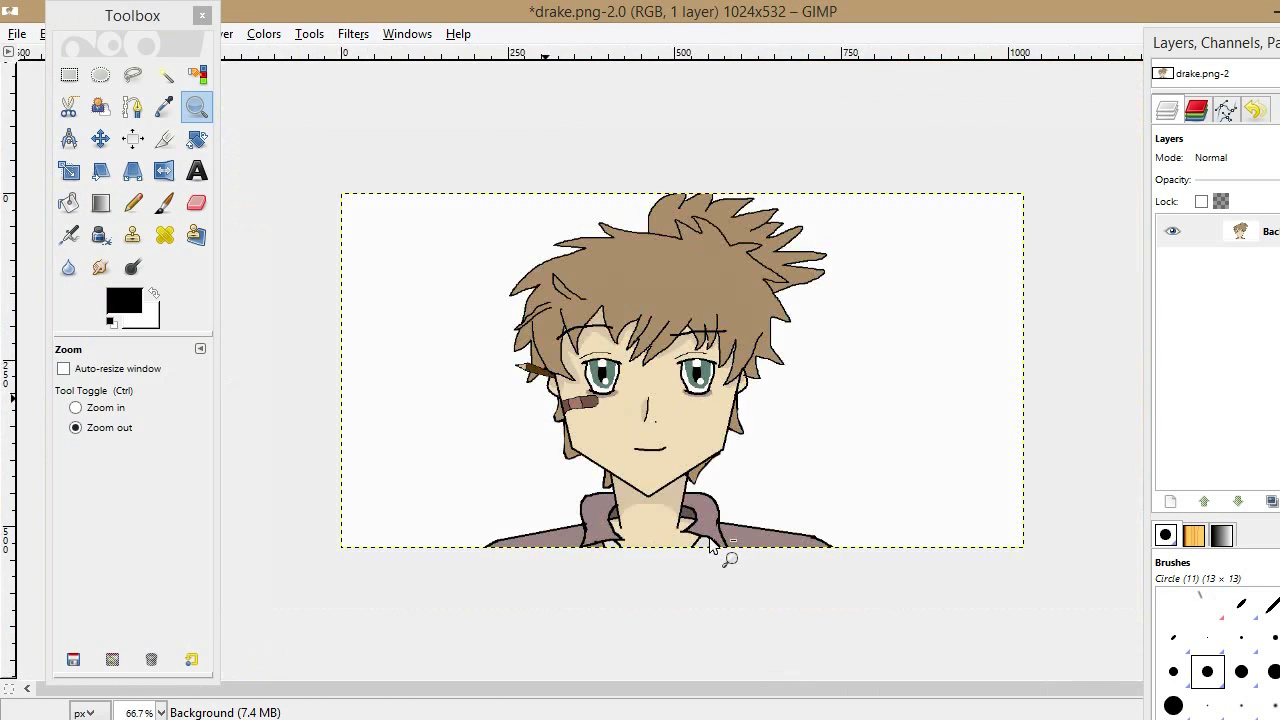
- Crop the image to 662×532 around the portrait and overwrite drake.png
{"action": "left_click", "coordinate": [99, 199]}
{"action": "left_click", "coordinate": [165, 139]}
{"action": "left_click_drag", "start_coordinate": [450, 188], "coordinate": [558, 571]}
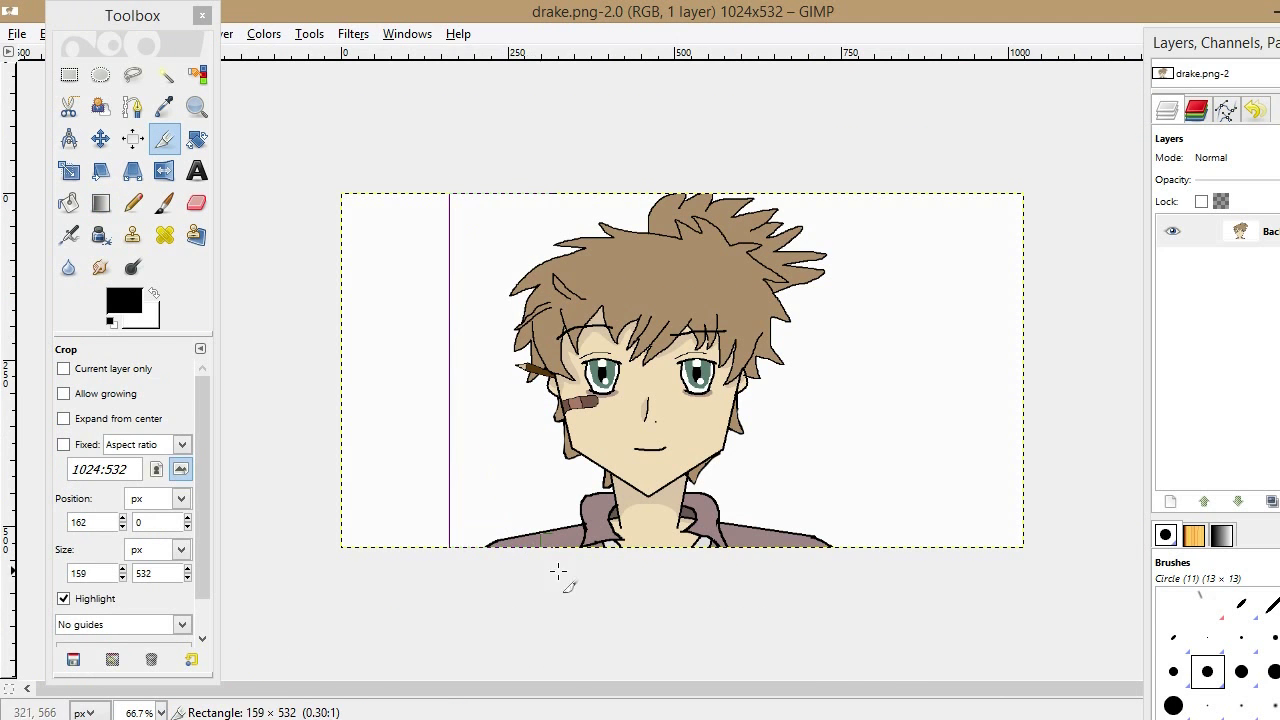
{"action": "key", "text": "Return"}
{"action": "left_click", "coordinate": [17, 33]}
{"action": "left_click", "coordinate": [71, 191]}
- Show the image at 100% zoom
{"action": "key", "text": "z"}
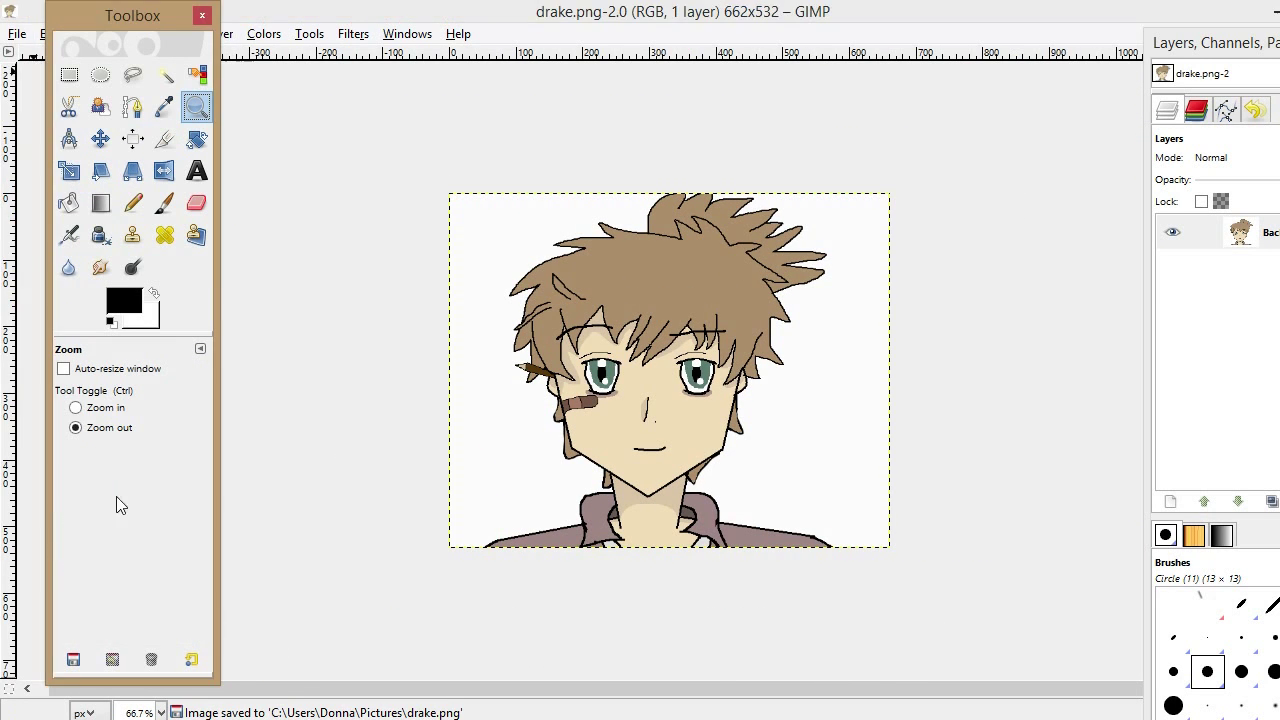
{"action": "left_click", "coordinate": [836, 390], "text": "ctrl"}
{"action": "double_click", "coordinate": [836, 390]}
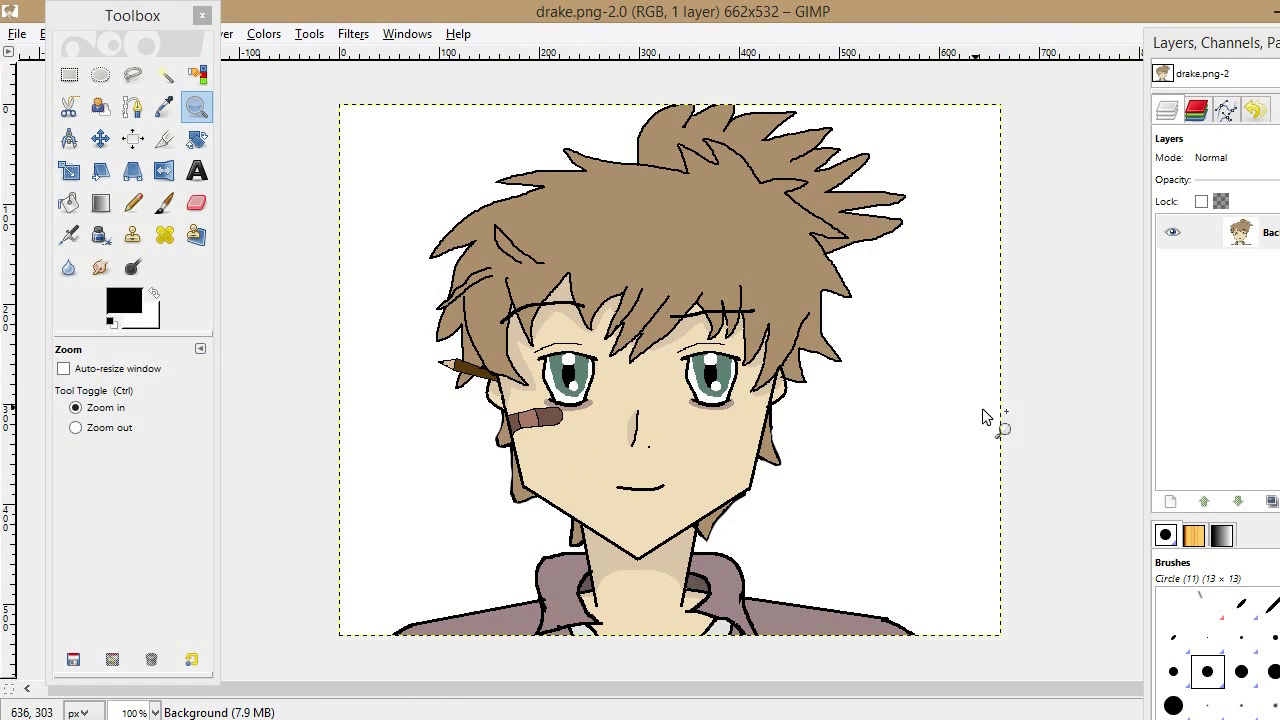
{"action": "left_click", "coordinate": [124, 300]}
- Sample the hair brown and darken it for shading
{"action": "left_click", "coordinate": [583, 447]}
{"action": "left_click", "coordinate": [164, 107]}
{"action": "left_click", "coordinate": [124, 300]}
{"action": "left_click_drag", "start_coordinate": [500, 232], "coordinate": [475, 232]}
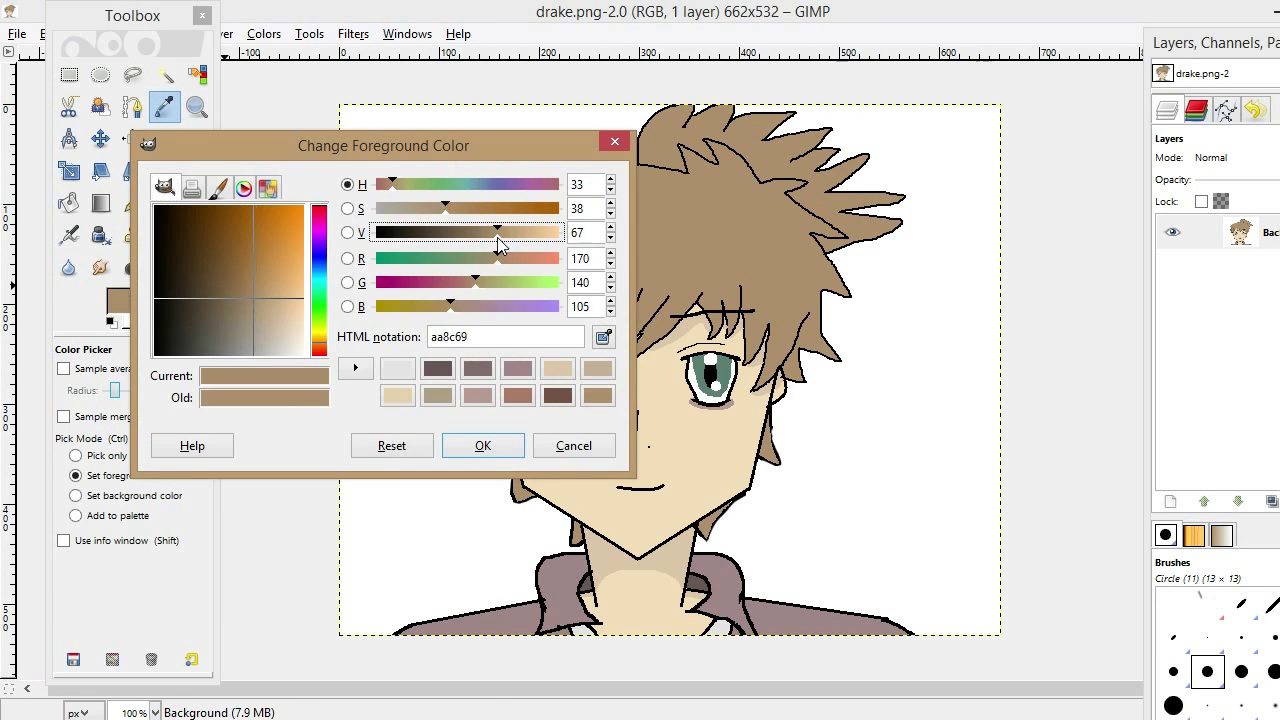
{"action": "left_click", "coordinate": [486, 445]}
- Select the hair and brush a dark brown shadow, undoing the smudged attempt
{"action": "key", "text": "p"}
{"action": "key", "text": "u"}
{"action": "left_click", "coordinate": [611, 228]}
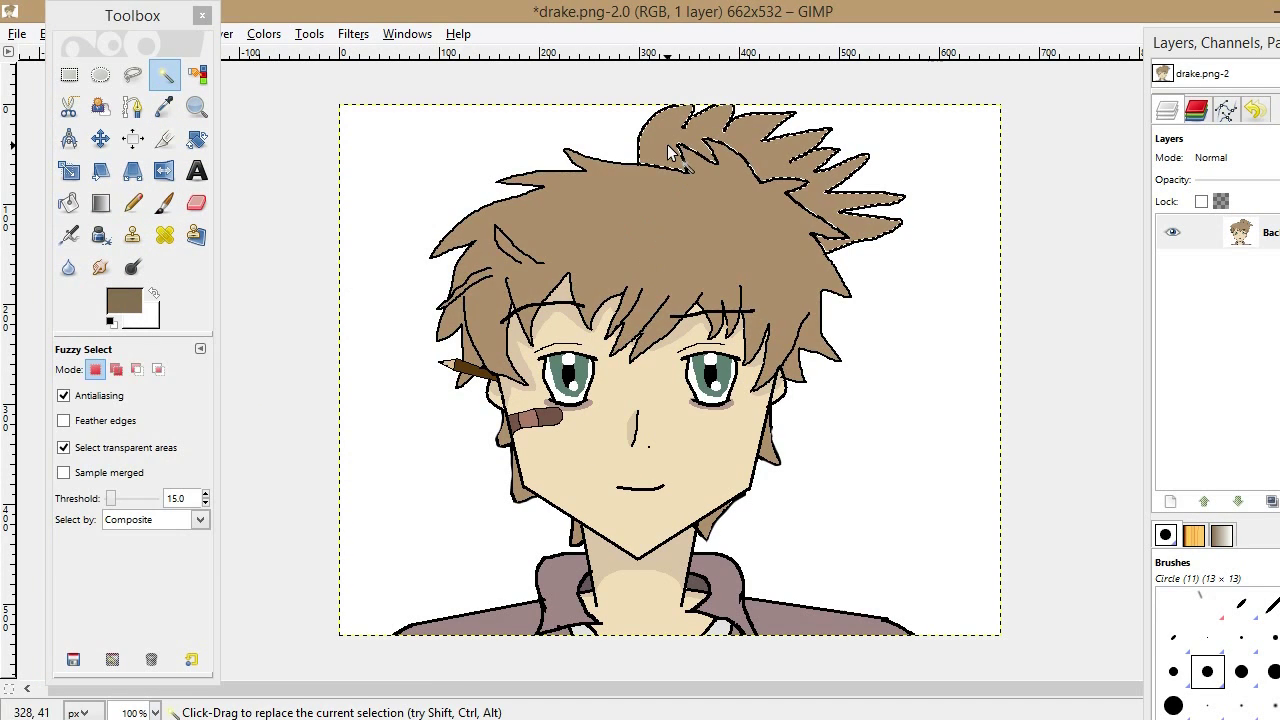
{"action": "key", "text": "p"}
{"action": "mouse_move", "coordinate": [745, 248]}
{"action": "left_mouse_down"}
{"action": "mouse_move", "coordinate": [590, 245]}
{"action": "mouse_move", "coordinate": [708, 238]}
{"action": "left_mouse_up"}
{"action": "key", "text": "s"}
{"action": "key", "text": "ctrl+z"}
{"action": "key", "text": "ctrl+z"}
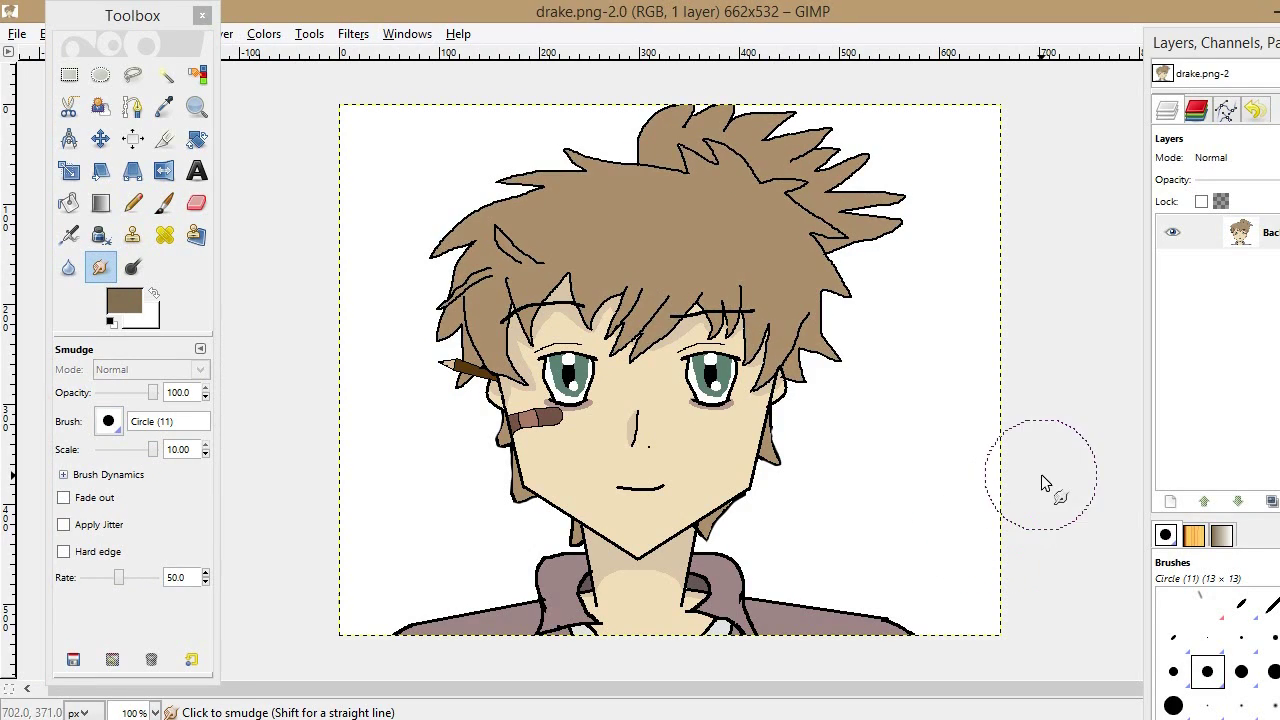
- Pick the gradient tool with a dark grey foreground colour
{"action": "key", "text": "u"}
{"action": "key", "text": "l"}
{"action": "left_click", "coordinate": [124, 300]}
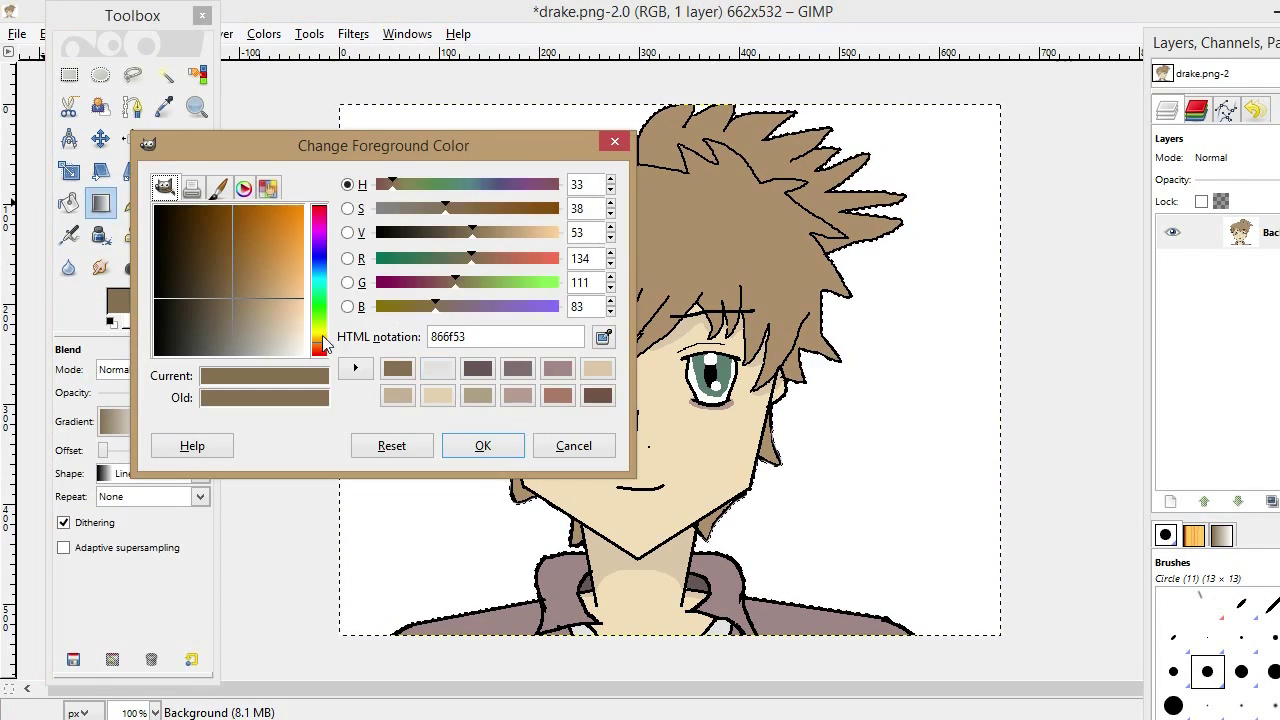
{"action": "left_click", "coordinate": [211, 272]}
{"action": "left_click", "coordinate": [476, 443]}
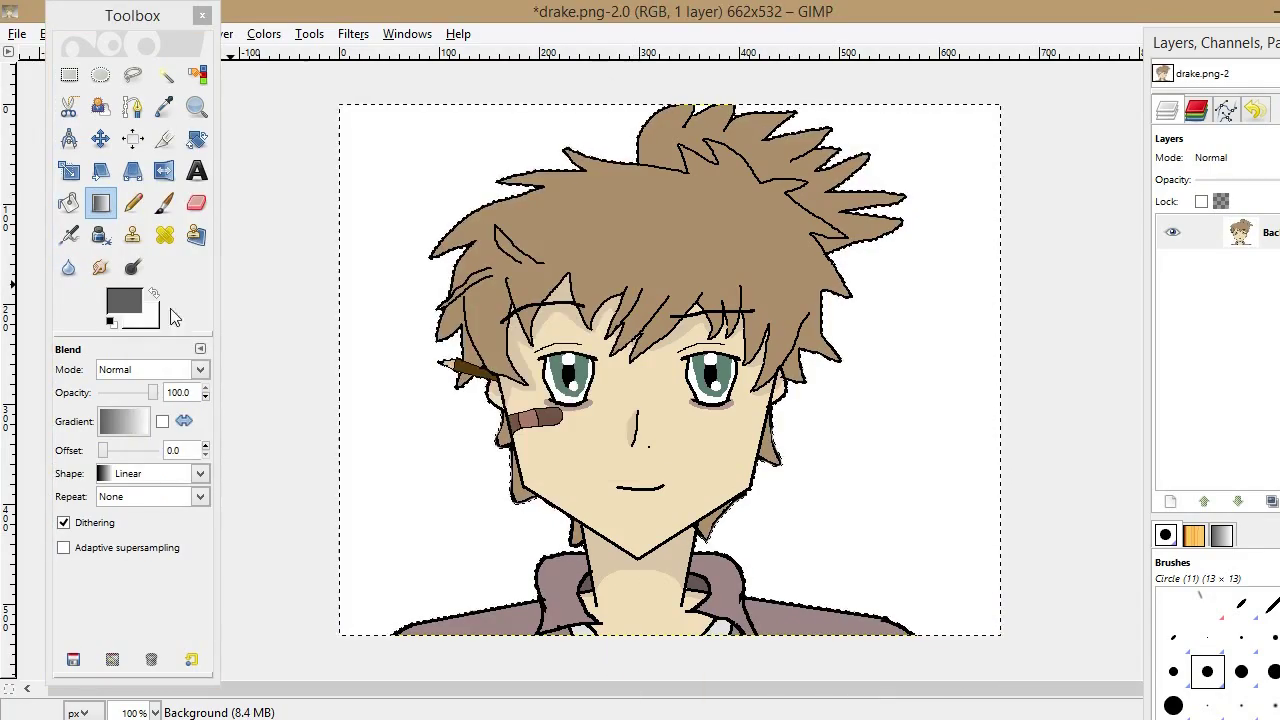
{"action": "left_click", "coordinate": [124, 300]}
{"action": "left_click", "coordinate": [483, 443]}
- Try three grey gradients across the canvas, undoing each one
{"action": "left_click_drag", "start_coordinate": [560, 110], "coordinate": [557, 459]}
{"action": "key", "text": "ctrl+z"}
{"action": "left_click_drag", "start_coordinate": [537, 695], "coordinate": [560, 110]}
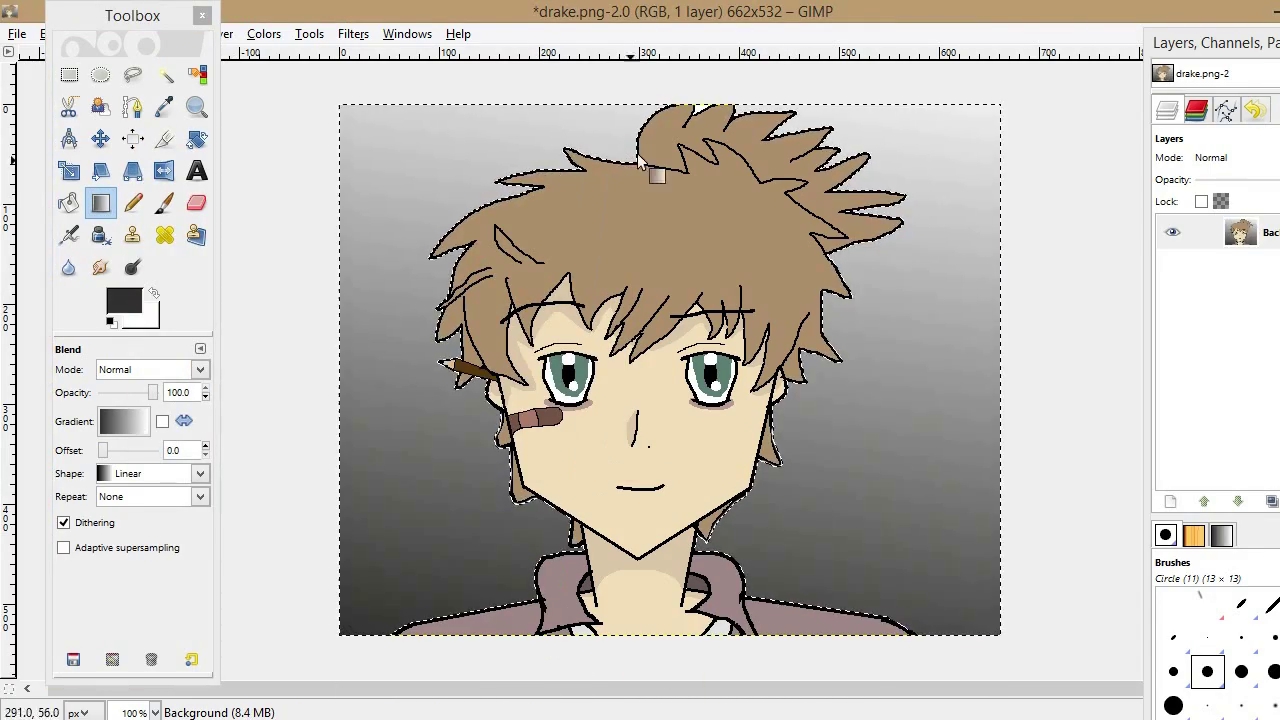
{"action": "key", "text": "ctrl+z"}
{"action": "left_click_drag", "start_coordinate": [651, 221], "coordinate": [452, 453]}
{"action": "key", "text": "ctrl+z"}
- Select the white background and fill it with dark grey
{"action": "key", "text": "u"}
{"action": "left_click", "coordinate": [452, 453]}
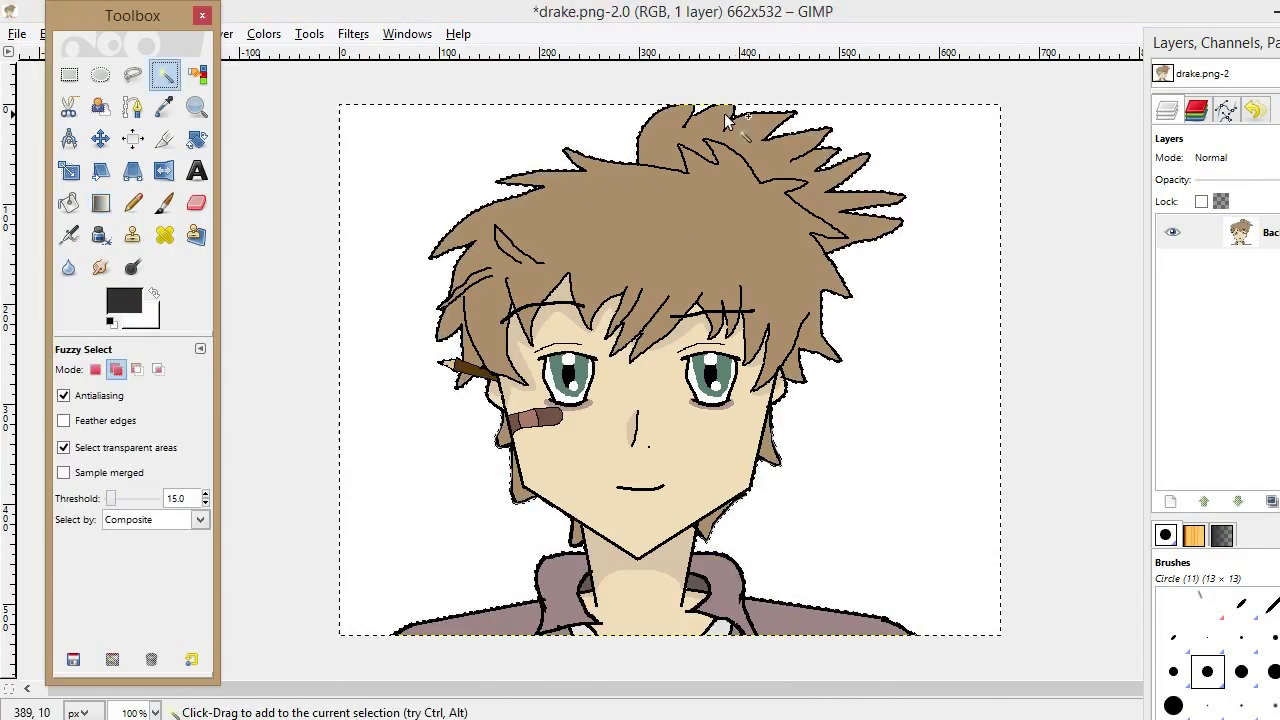
{"action": "key", "text": "shift+b"}
{"action": "left_click", "coordinate": [415, 148]}
- Set a light grey foreground colour for the gradient tool
{"action": "key", "text": "l"}
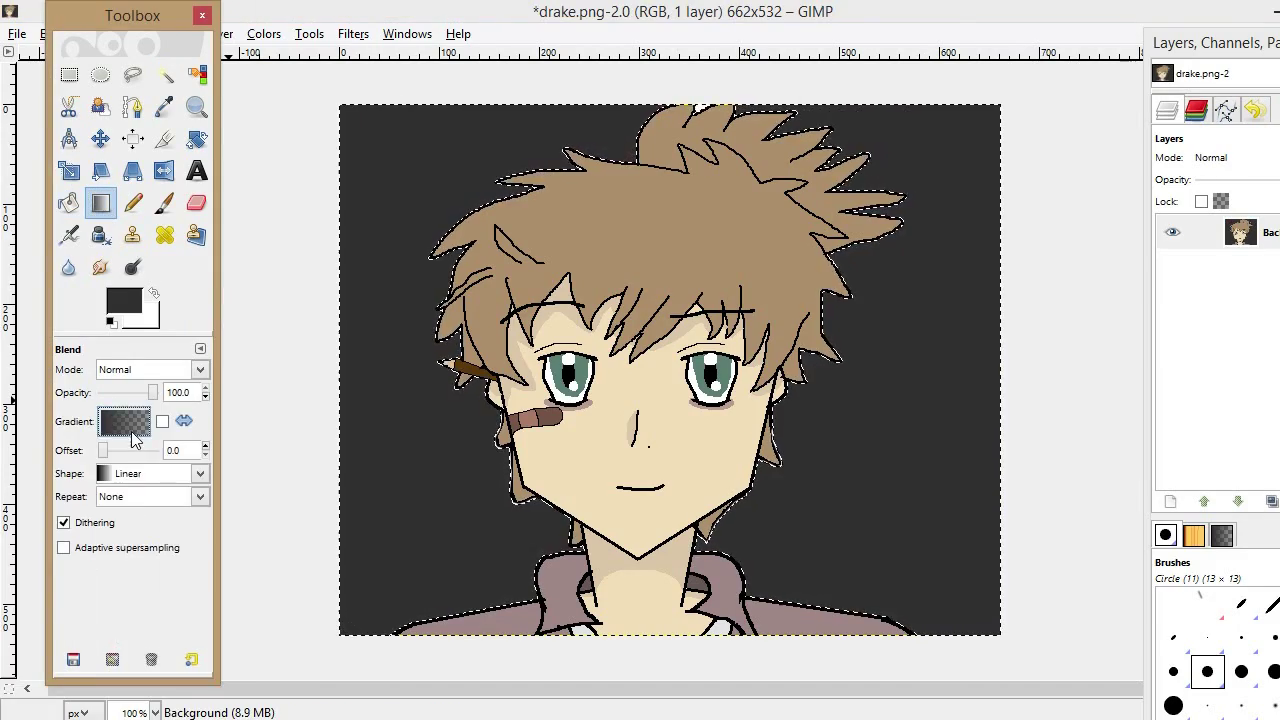
{"action": "left_click", "coordinate": [124, 300]}
{"action": "left_click", "coordinate": [483, 443]}
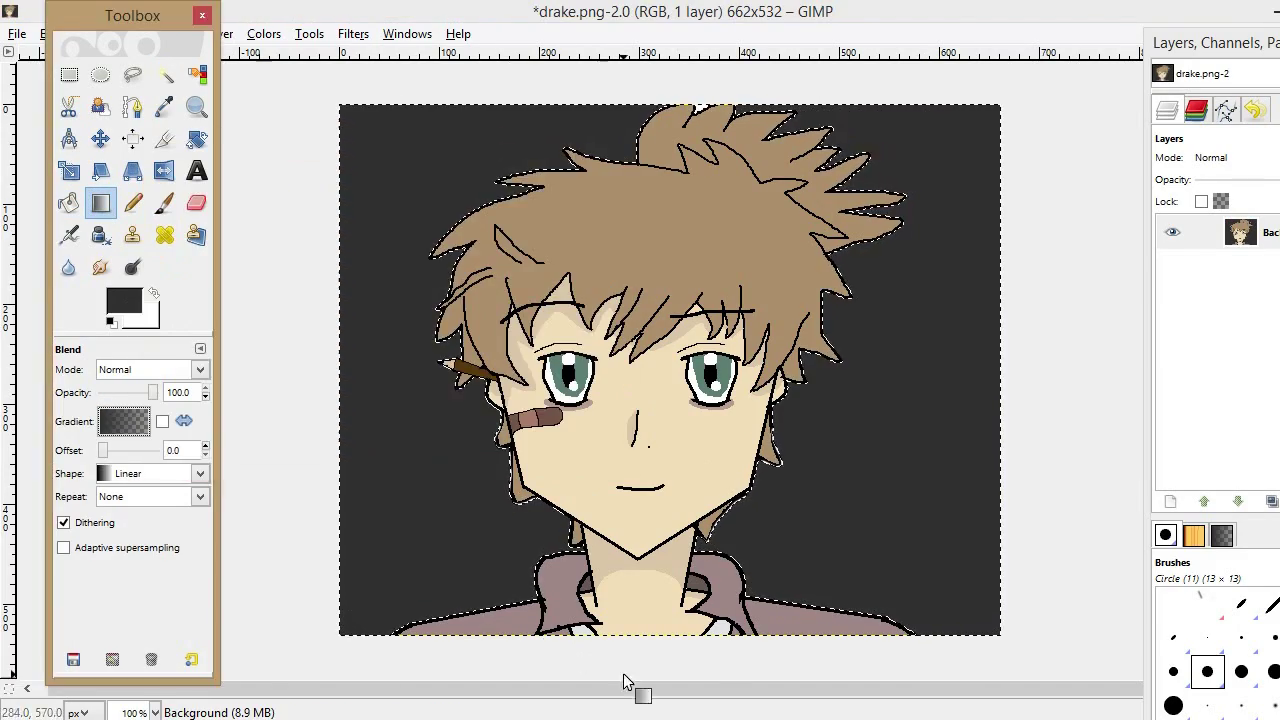
{"action": "left_click", "coordinate": [124, 421]}
{"action": "left_click", "coordinate": [124, 300]}
{"action": "left_click", "coordinate": [504, 389]}
{"action": "left_click", "coordinate": [480, 443]}
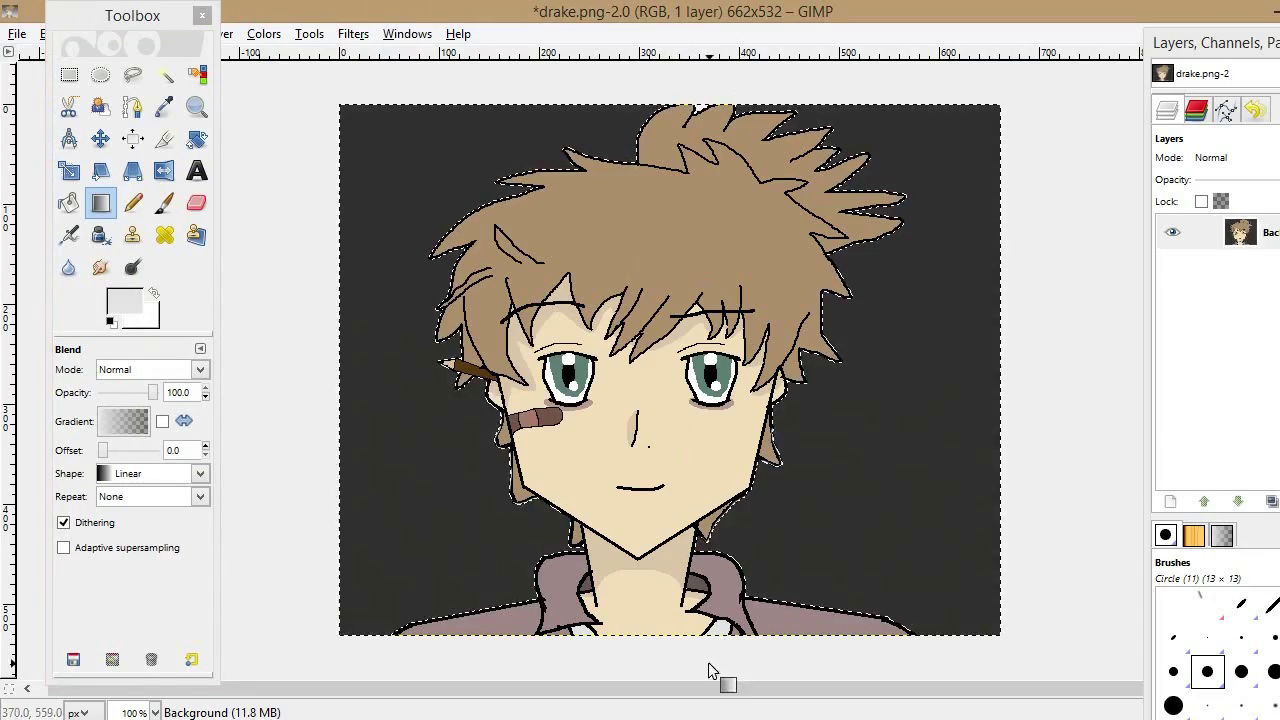
- Draw a light-to-dark grey gradient down the background, redoing the first try
{"action": "left_click_drag", "start_coordinate": [708, 662], "coordinate": [709, 371]}
{"action": "key", "text": "ctrl+z"}
{"action": "left_click_drag", "start_coordinate": [788, 90], "coordinate": [790, 335]}
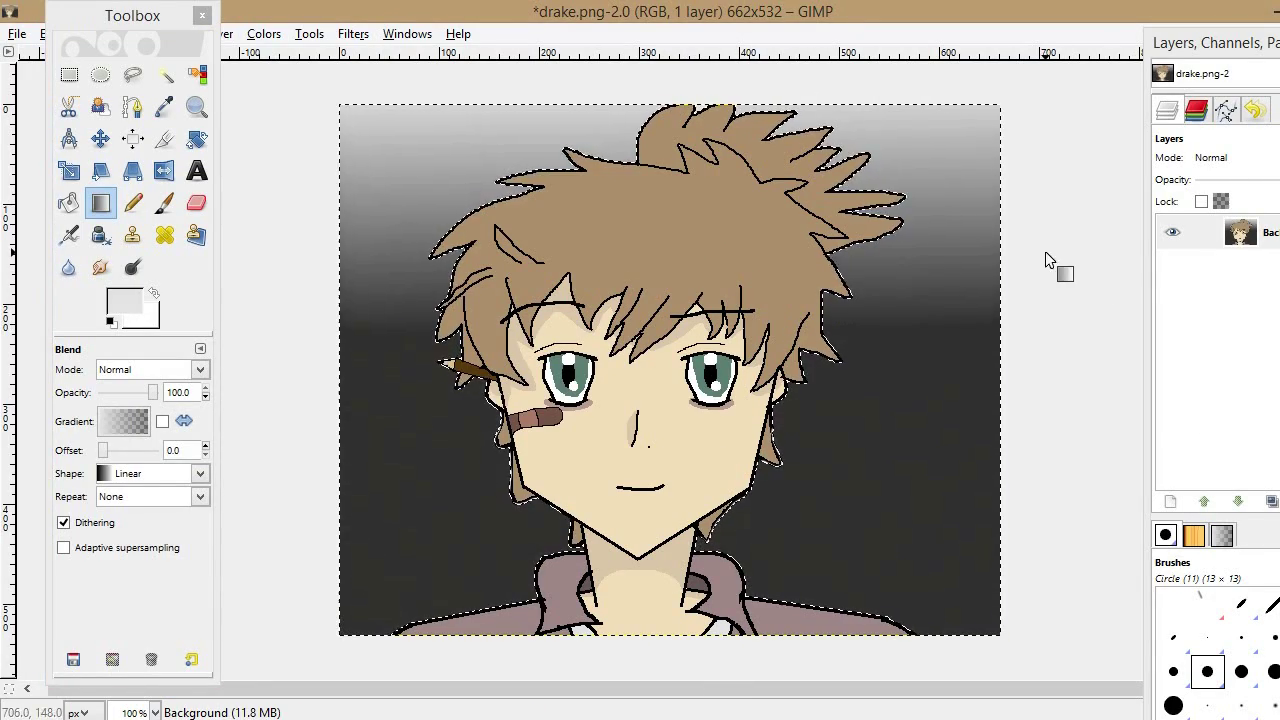
- Set contiguous selection to replace mode and drop the current selection
{"action": "key", "text": "shift+o"}
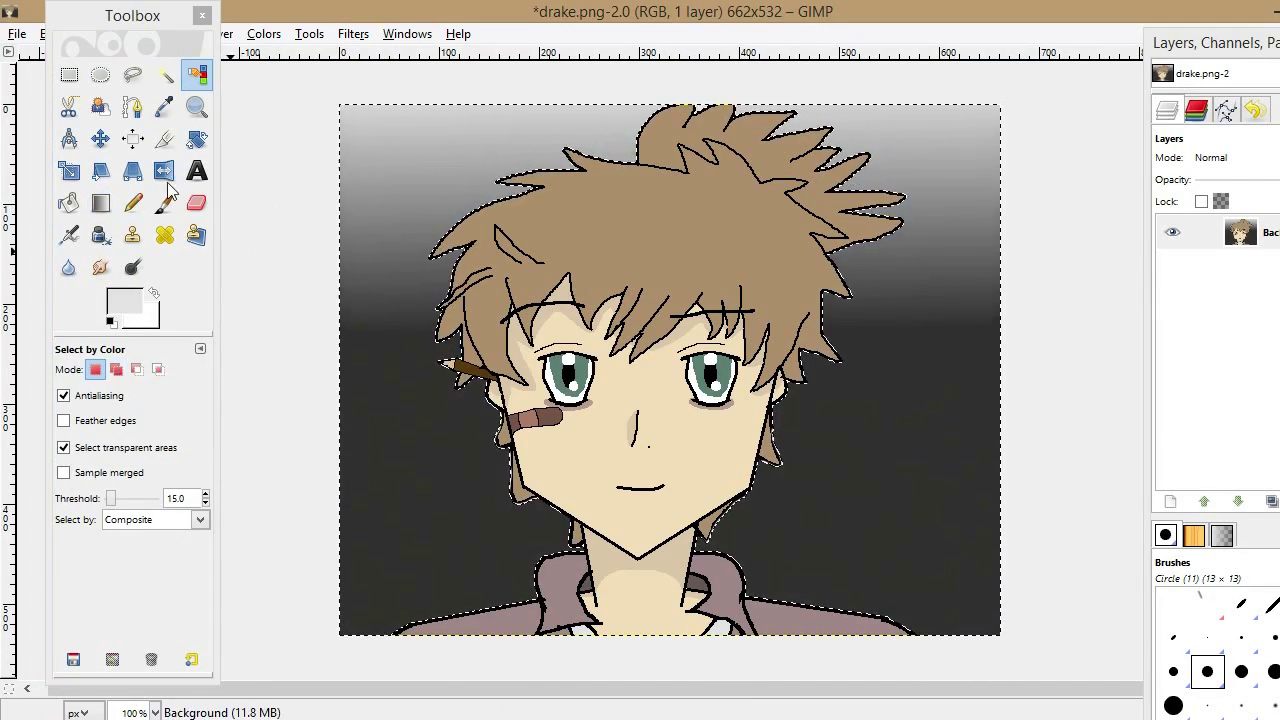
{"action": "key", "text": "u"}
{"action": "left_click", "coordinate": [96, 370]}
{"action": "key", "text": "ctrl+shift+a"}
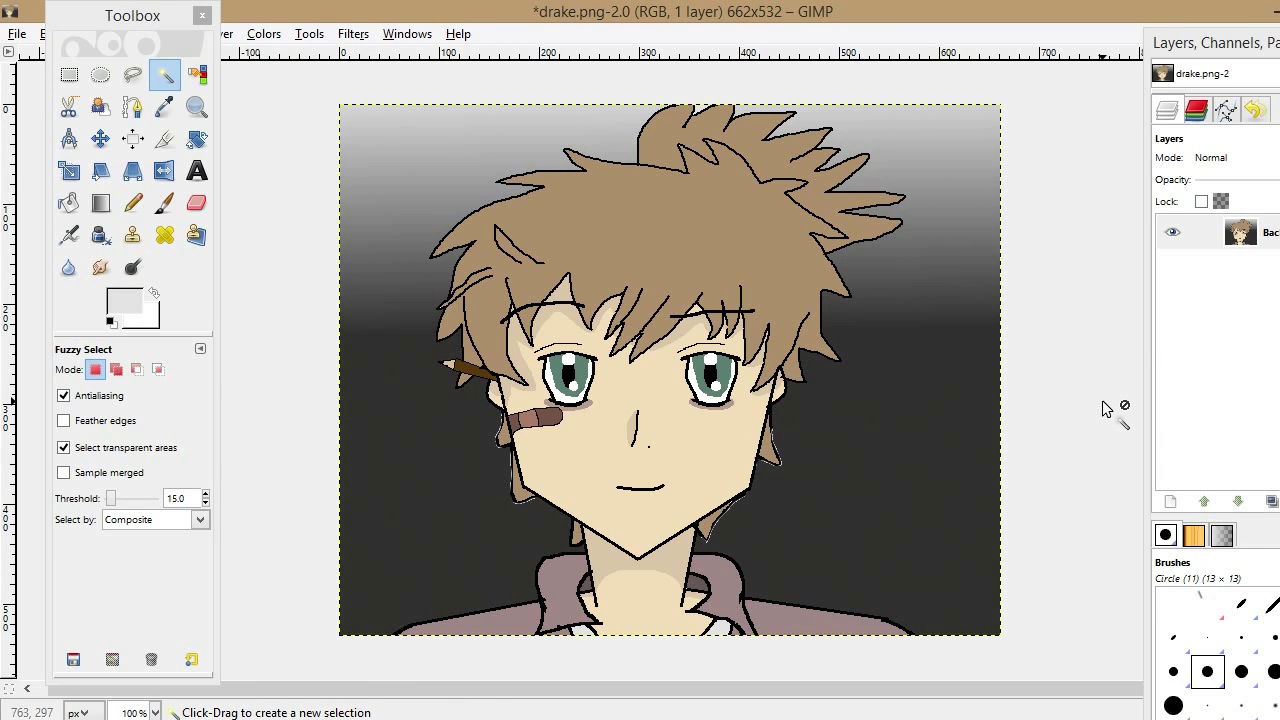
- Undo the gradient to restore the flat dark grey background and sample that grey
{"action": "key", "text": "ctrl+z"}
{"action": "key", "text": "ctrl+z"}
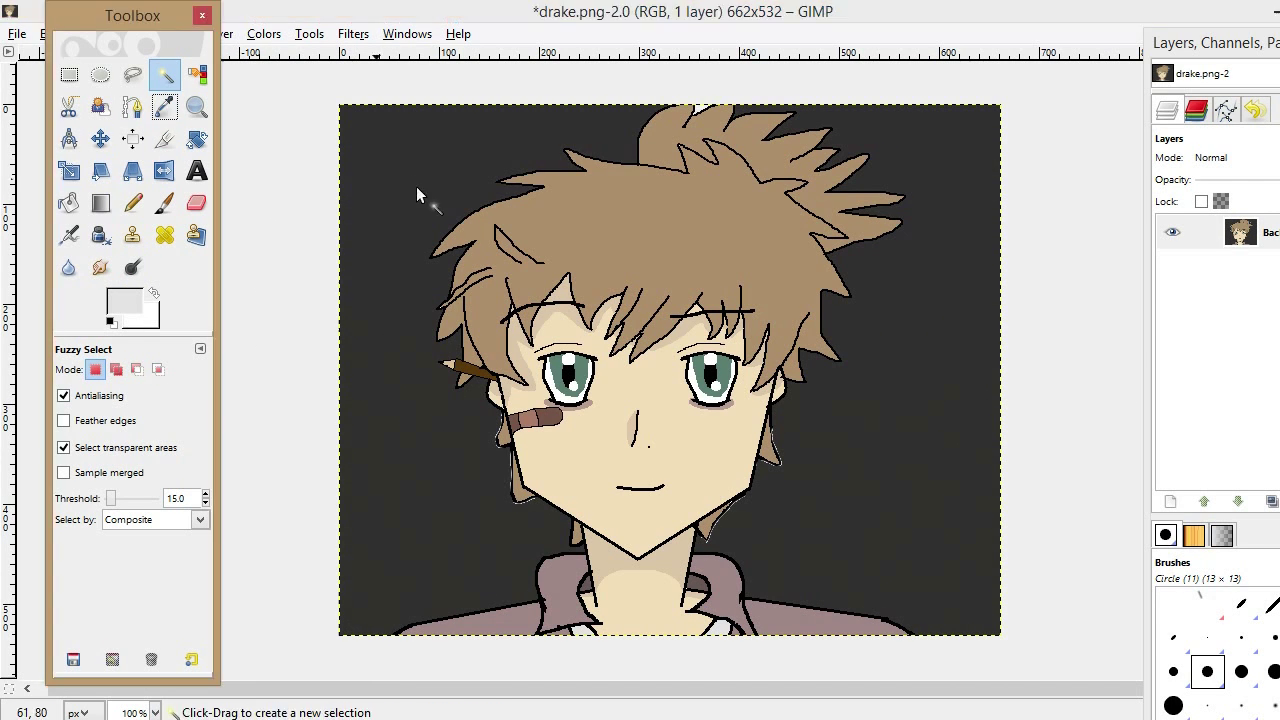
{"action": "left_click", "coordinate": [165, 107]}
{"action": "left_click", "coordinate": [400, 200]}
{"action": "left_click", "coordinate": [68, 203]}
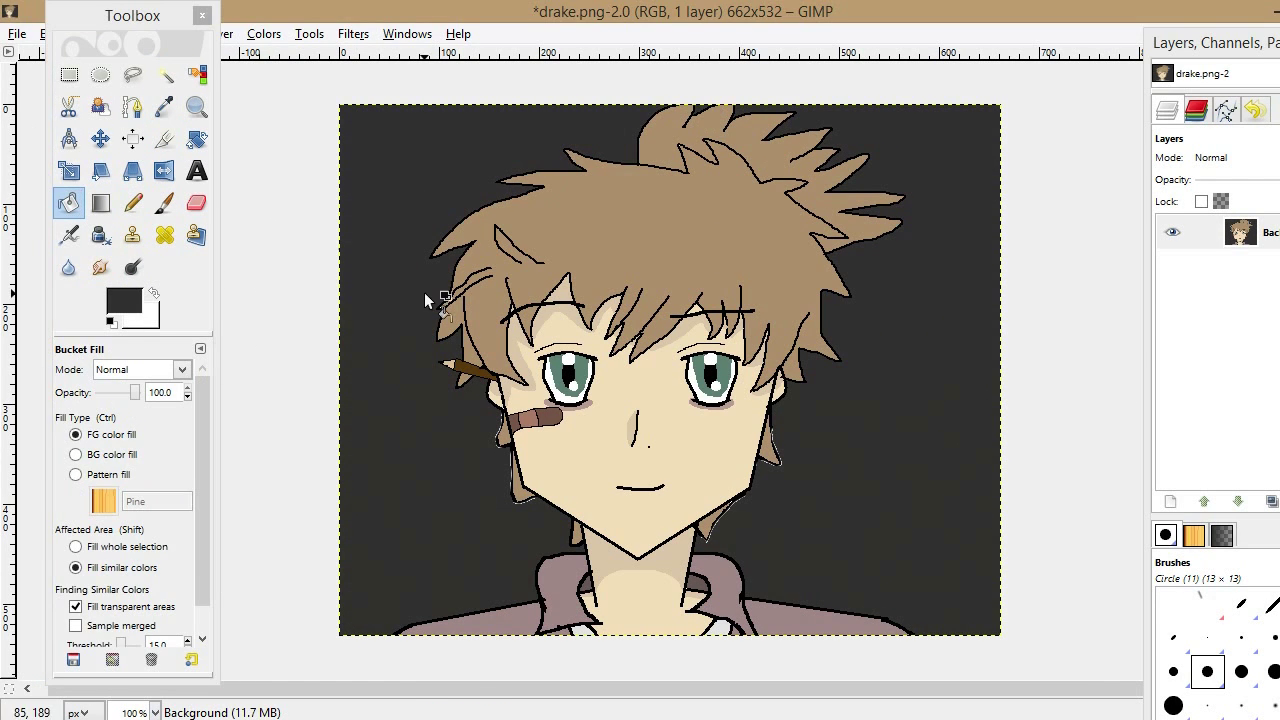
- Zoom in on the collar edge and pencil over the light fringe pixels in dark grey
{"action": "key", "text": "z"}
{"action": "left_click_drag", "start_coordinate": [468, 495], "coordinate": [550, 560]}
{"action": "key", "text": "n"}
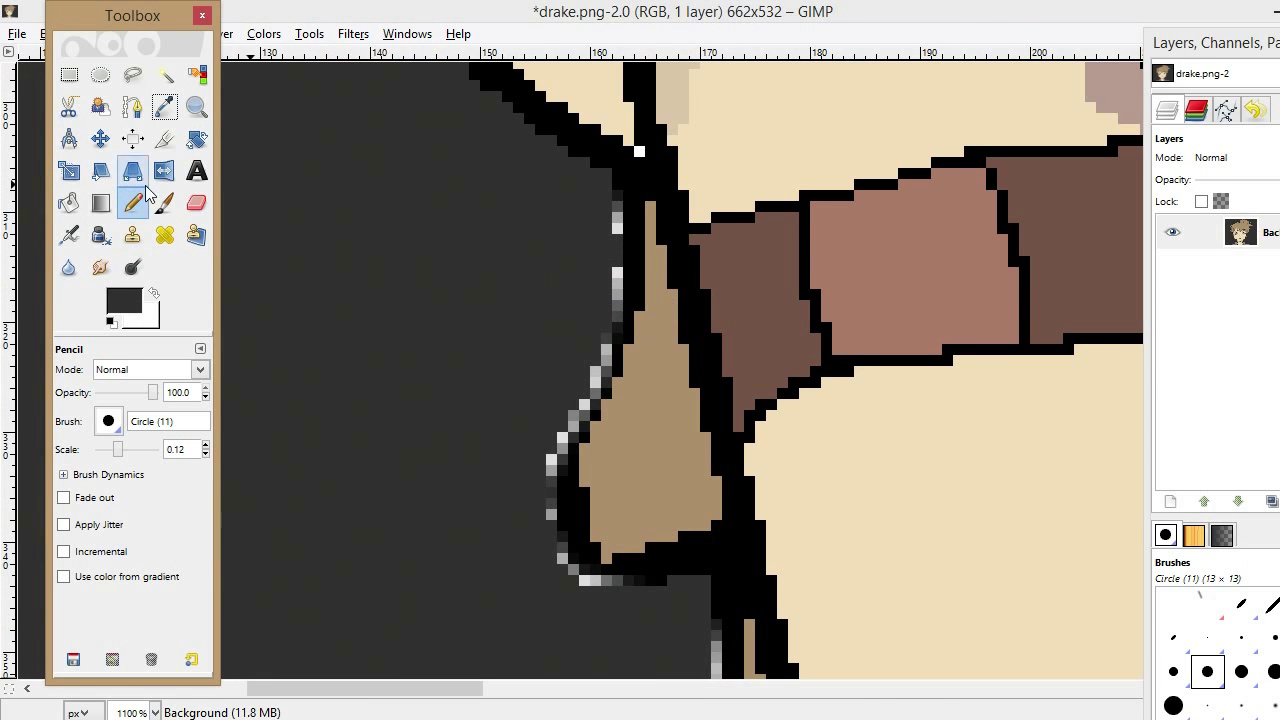
{"action": "left_click", "coordinate": [632, 240], "text": "ctrl"}
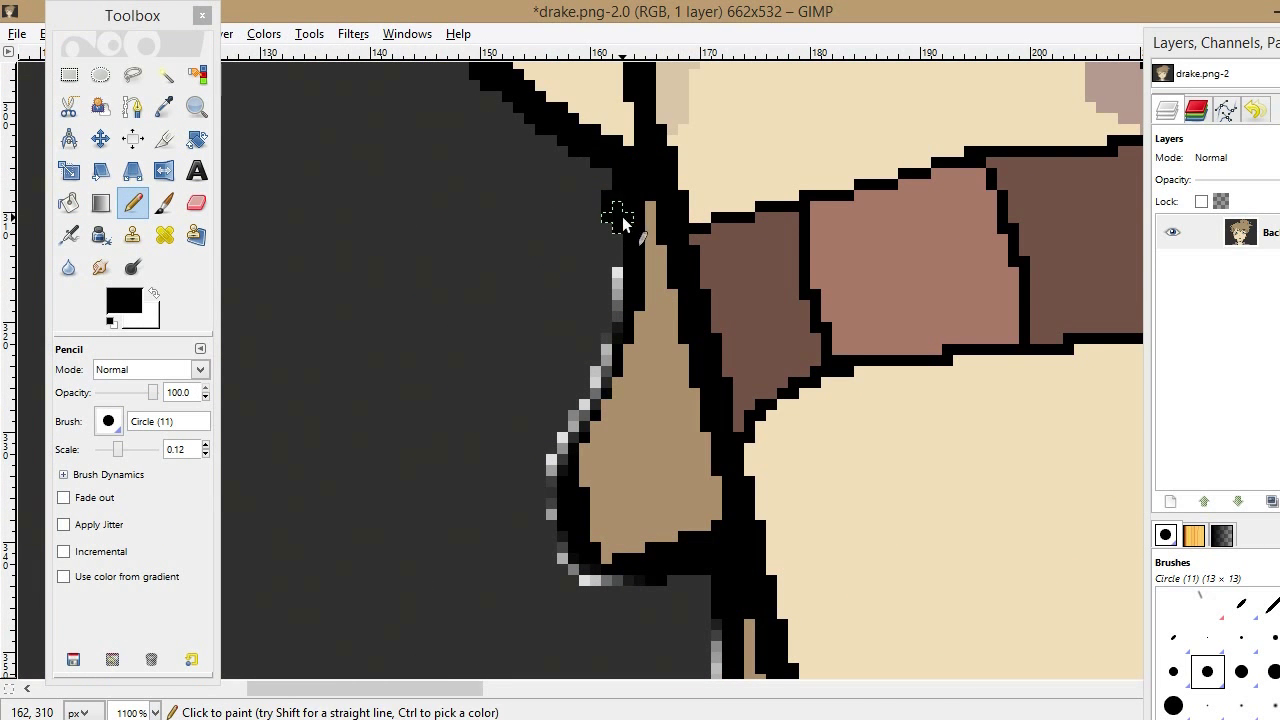
{"action": "mouse_move", "coordinate": [628, 242]}
{"action": "left_mouse_down"}
{"action": "mouse_move", "coordinate": [551, 491]}
{"action": "mouse_move", "coordinate": [565, 580]}
{"action": "left_mouse_up"}
{"action": "key", "text": "ctrl+z"}
{"action": "left_click", "coordinate": [563, 210], "text": "ctrl"}
{"action": "left_click_drag", "start_coordinate": [616, 192], "coordinate": [584, 375]}
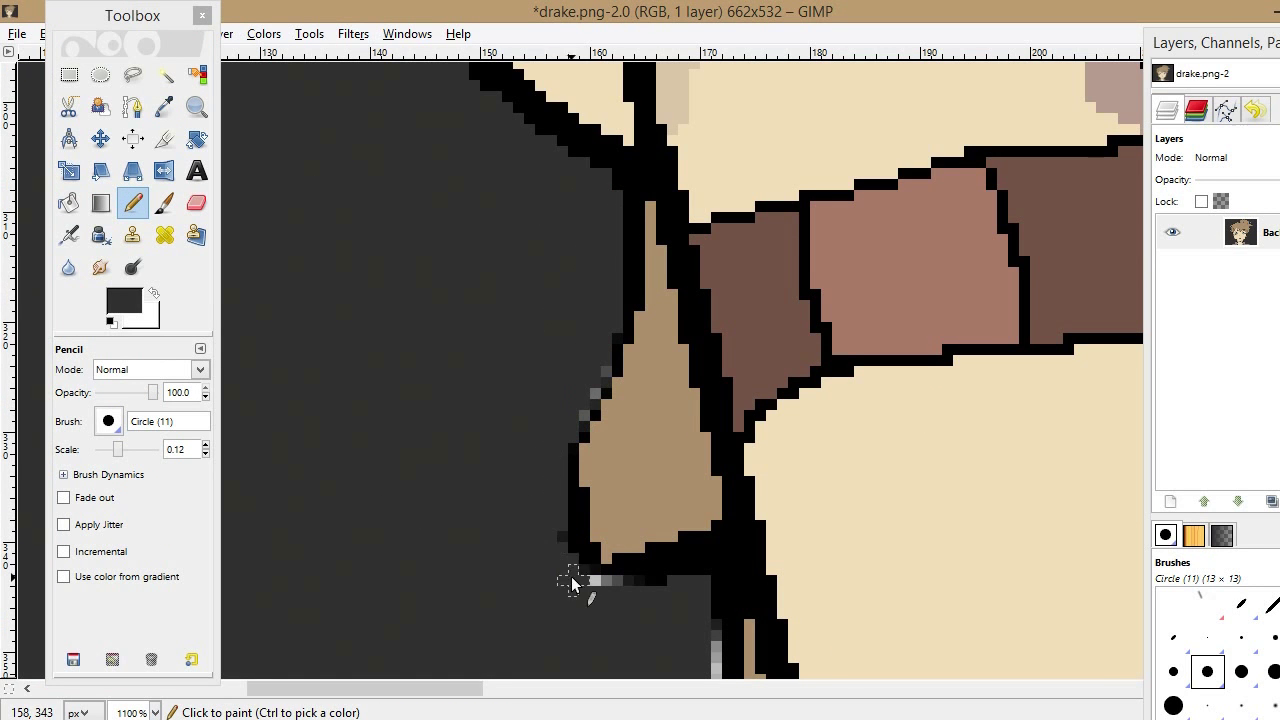
- Continue painting over fringe pixels further along the outlines
{"action": "scroll", "coordinate": [522, 383], "scroll_direction": "down", "scroll_amount": 5}
{"action": "left_click_drag", "start_coordinate": [716, 170], "coordinate": [716, 323]}
{"action": "scroll", "coordinate": [680, 420], "scroll_direction": "down", "scroll_amount": 5}
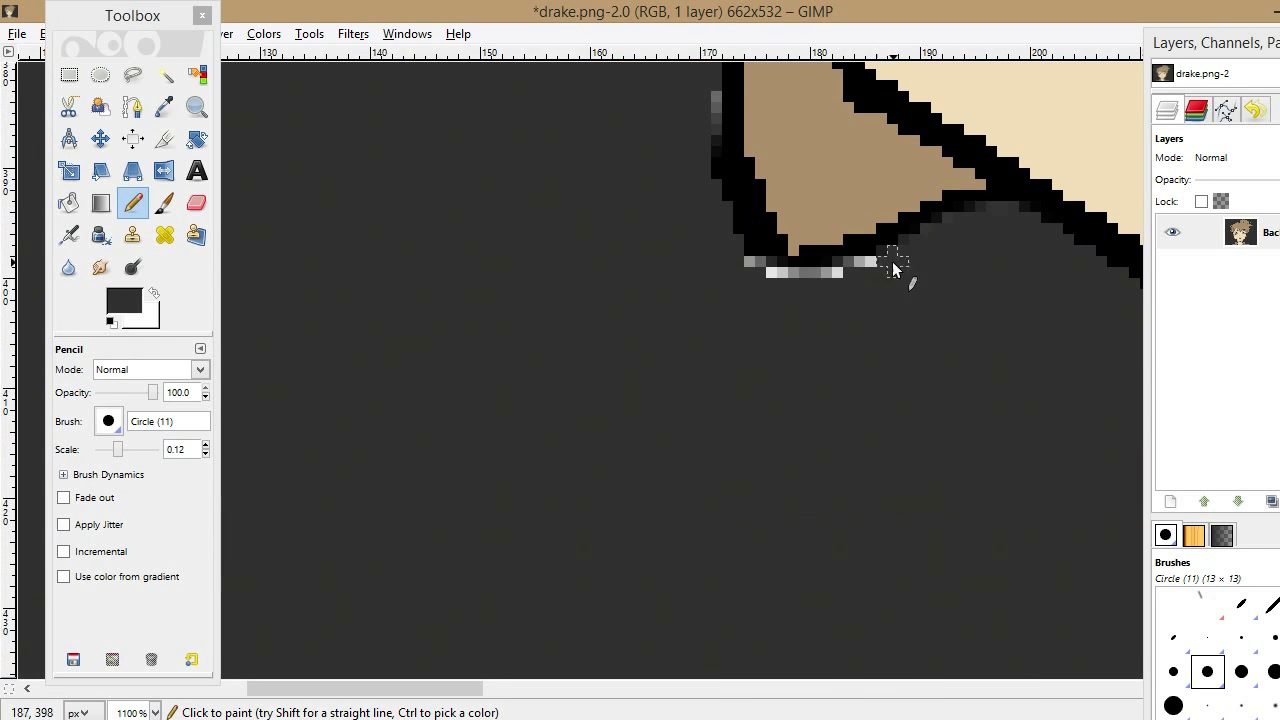
{"action": "left_click_drag", "start_coordinate": [892, 261], "coordinate": [745, 263]}
{"action": "left_click_drag", "start_coordinate": [428, 688], "coordinate": [890, 688]}
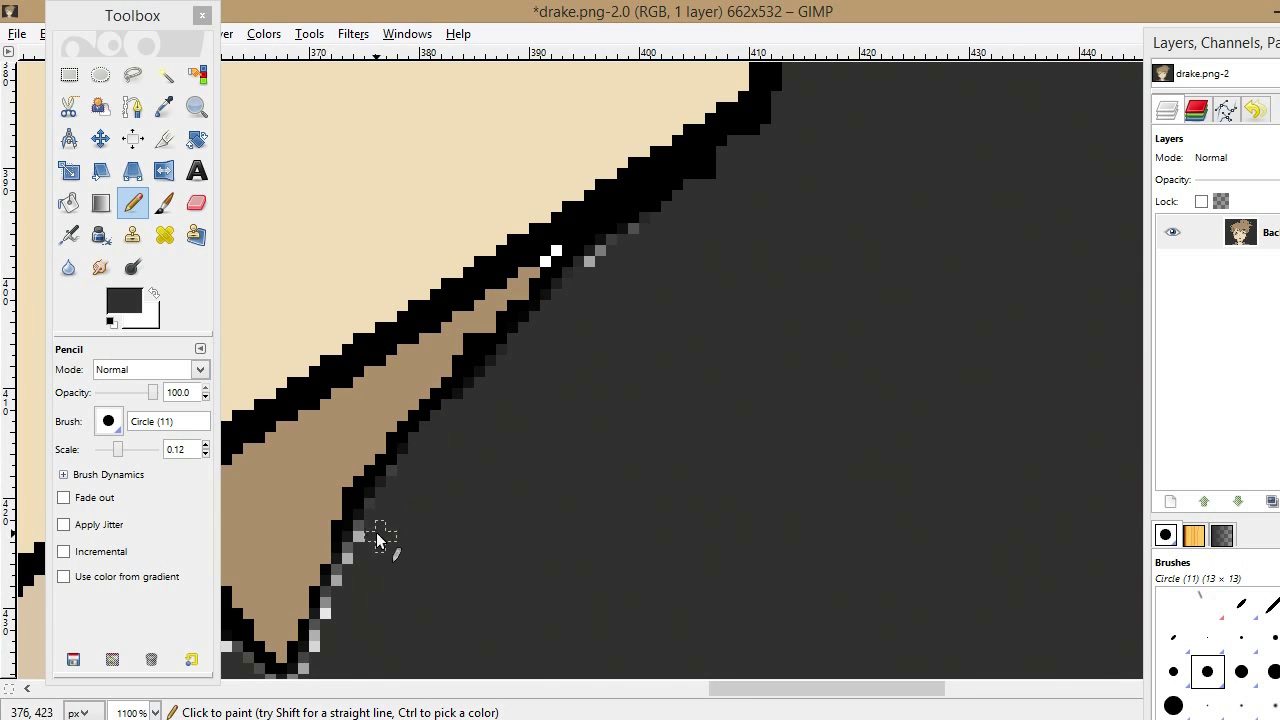
{"action": "scroll", "coordinate": [644, 238], "scroll_direction": "left", "scroll_amount": 3}
{"action": "scroll", "coordinate": [863, 283], "scroll_direction": "left", "scroll_amount": 4}
{"action": "scroll", "coordinate": [863, 283], "scroll_direction": "down", "scroll_amount": 4}
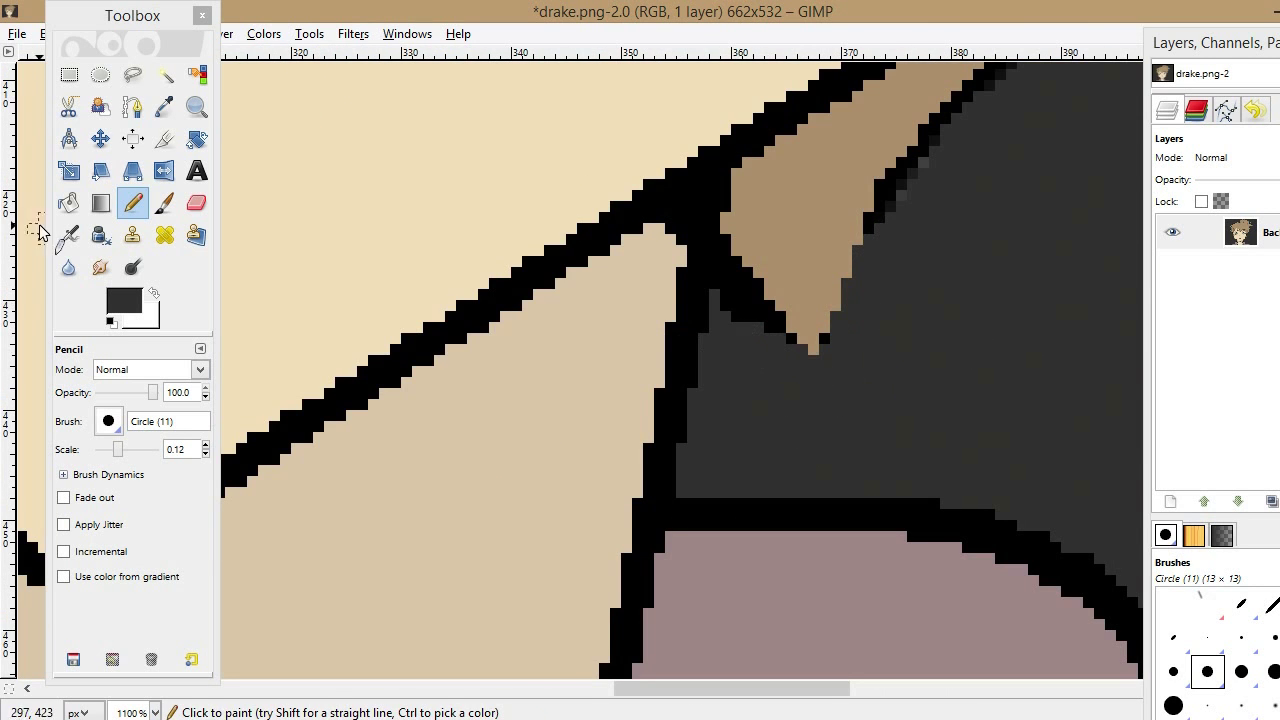
- Blacken the right edge of the brown hair strand with the pencil
{"action": "left_click", "coordinate": [124, 300]}
{"action": "left_click", "coordinate": [485, 445]}
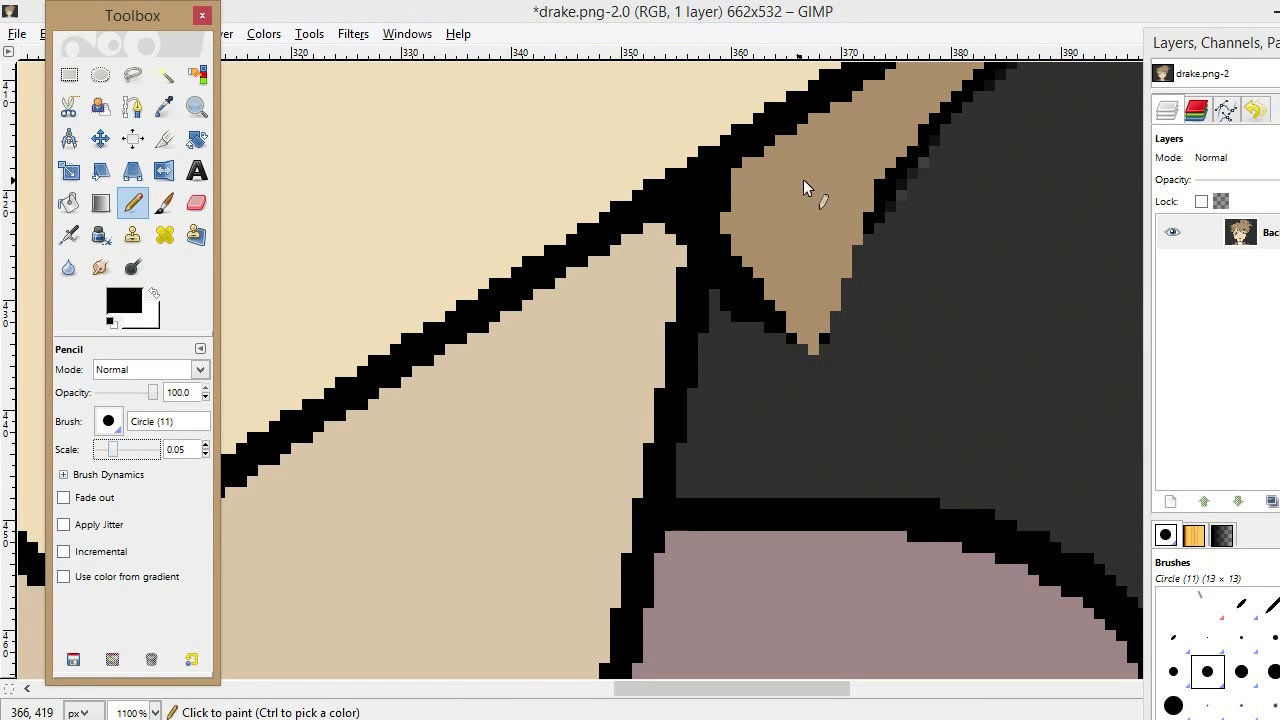
{"action": "left_click_drag", "start_coordinate": [893, 192], "coordinate": [833, 314]}
{"action": "key", "text": "z"}
{"action": "key", "text": "1"}
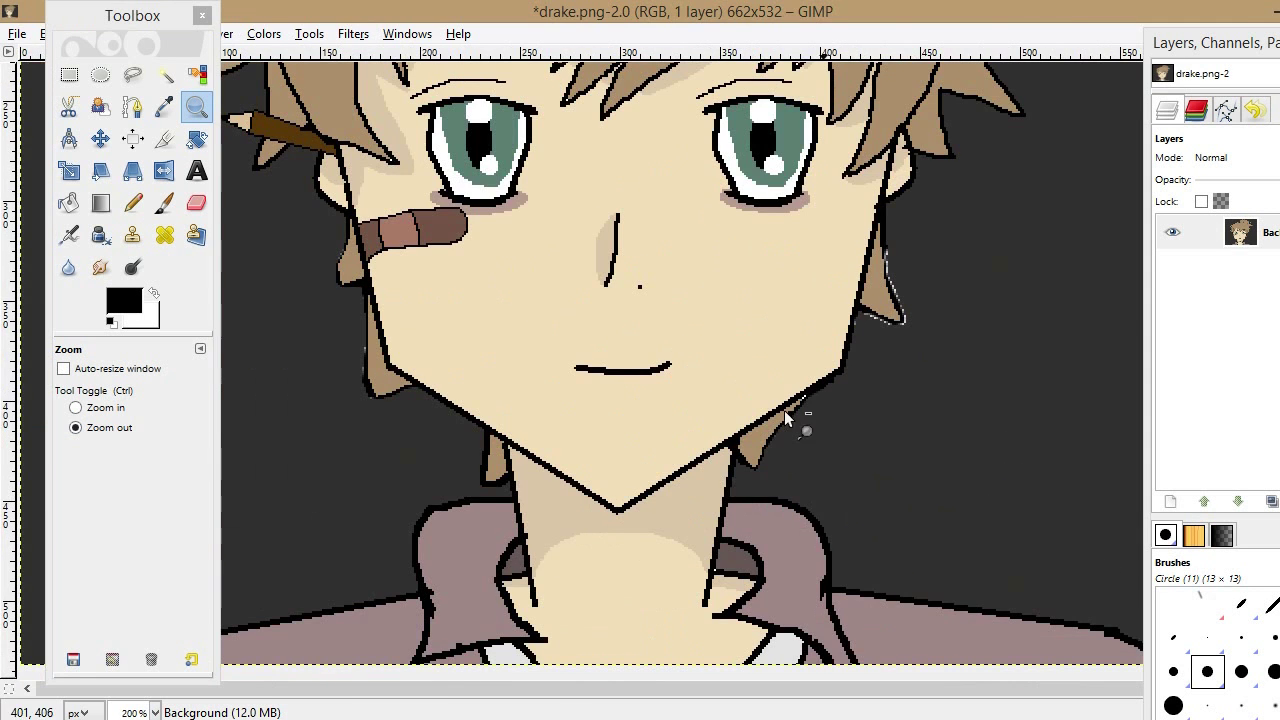
{"action": "left_click", "coordinate": [785, 414]}
{"action": "left_click", "coordinate": [776, 260]}
- Sample the dark grey and paint over the grey fringe pixels in the dark area
{"action": "key", "text": "o"}
{"action": "left_click", "coordinate": [776, 260]}
{"action": "key", "text": "p"}
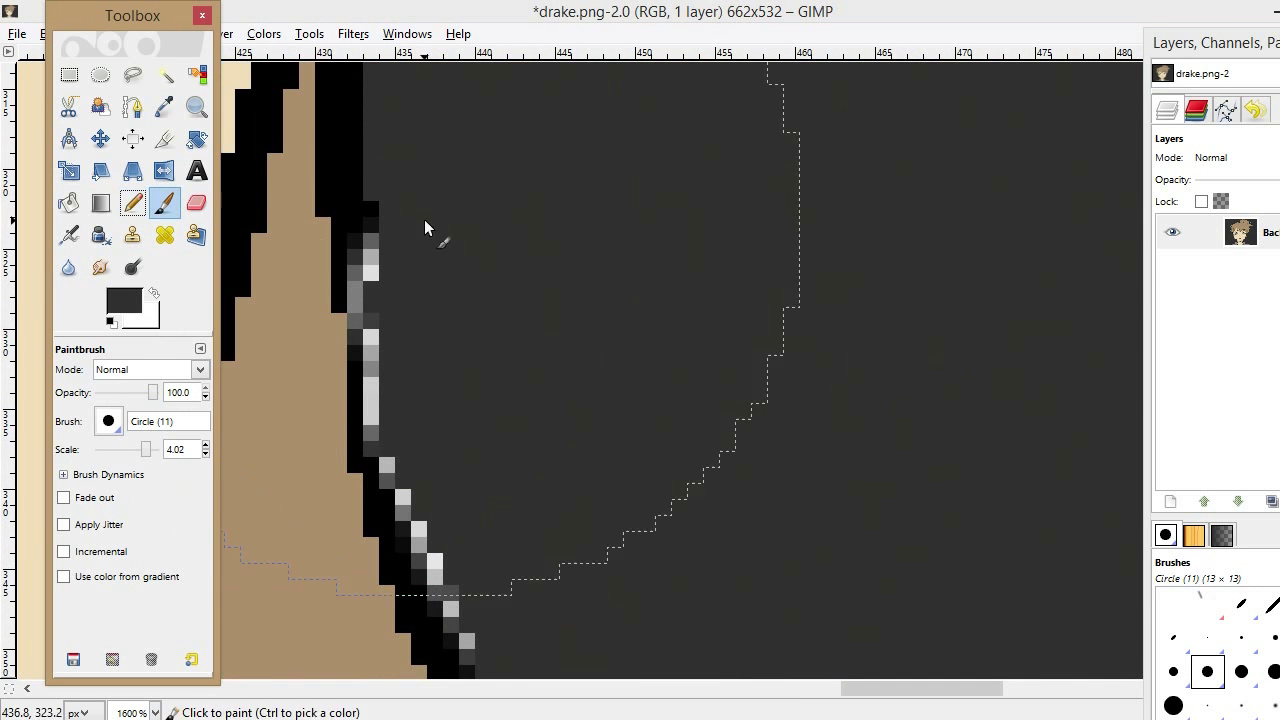
{"action": "left_click_drag", "start_coordinate": [405, 232], "coordinate": [506, 554]}
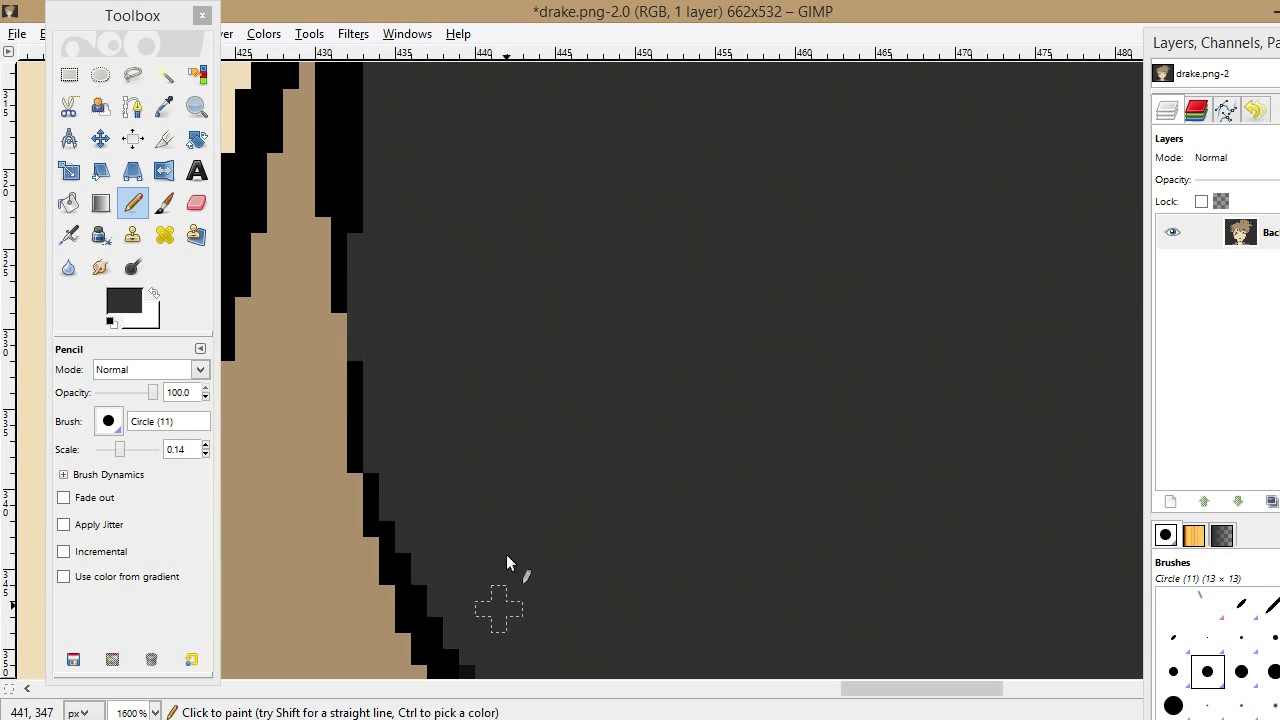
{"action": "scroll", "coordinate": [504, 246], "scroll_direction": "down", "scroll_amount": 5}
{"action": "scroll", "coordinate": [829, 371], "scroll_direction": "left", "scroll_amount": 5}
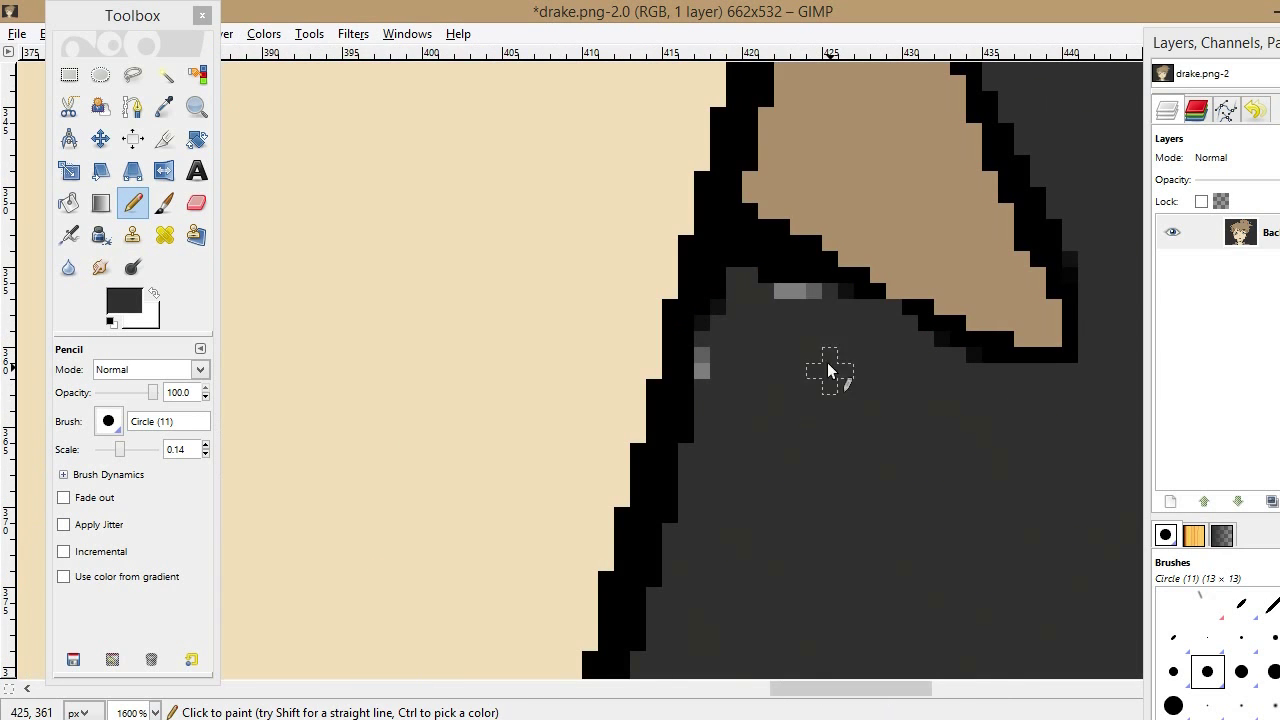
{"action": "left_click", "coordinate": [702, 362]}
{"action": "scroll", "coordinate": [737, 371], "scroll_direction": "down", "scroll_amount": 5}
- Fill the stray white pixels in the hair with the sampled tan colour
{"action": "key", "text": "o"}
{"action": "left_click", "coordinate": [246, 540]}
{"action": "key", "text": "shift+b"}
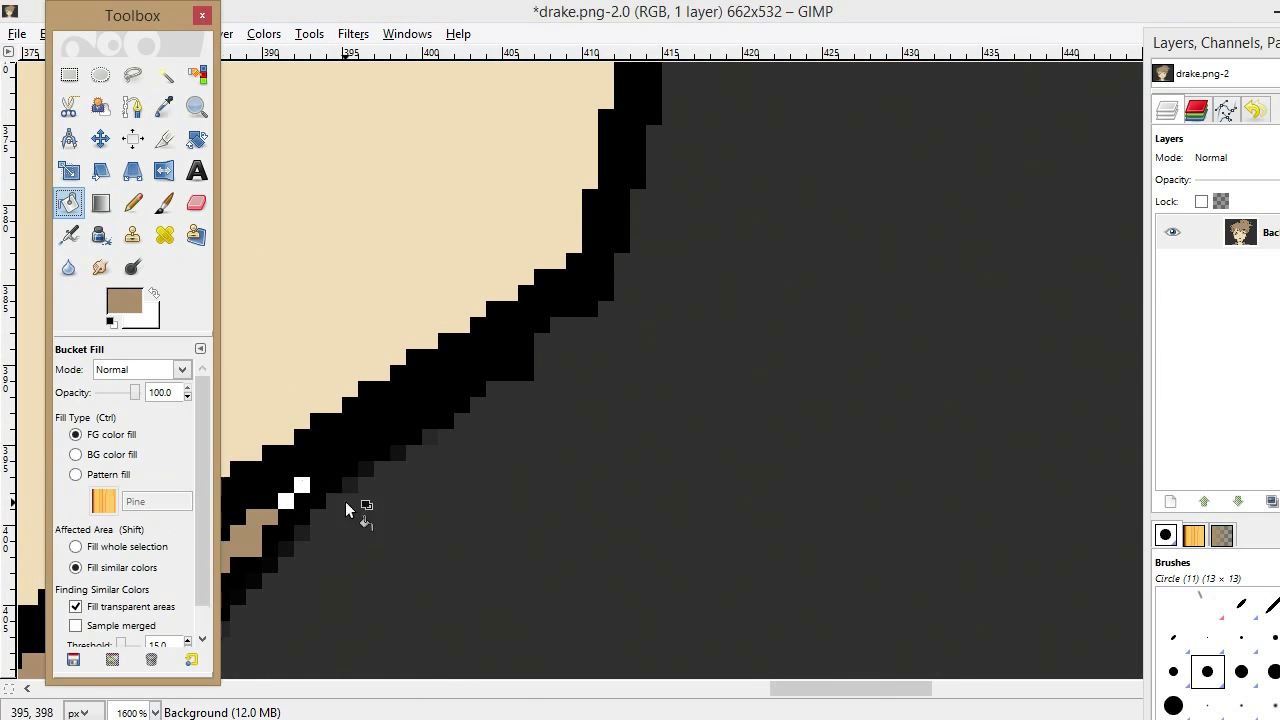
{"action": "left_click", "coordinate": [300, 486]}
{"action": "scroll", "coordinate": [841, 640], "scroll_direction": "up", "scroll_amount": 5}
- Pencil a black line along an outline edge on the right
{"action": "key", "text": "n"}
{"action": "key", "text": "d"}
{"action": "left_click_drag", "start_coordinate": [940, 244], "coordinate": [980, 523]}
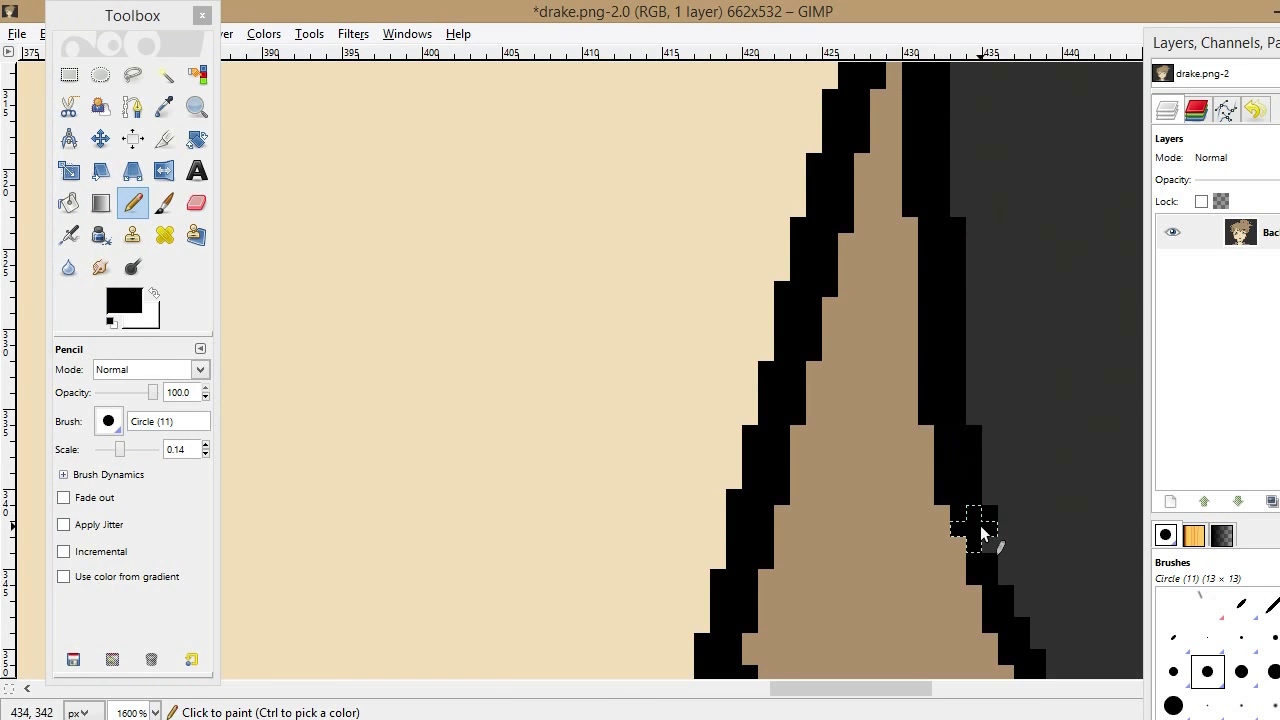
{"action": "scroll", "coordinate": [980, 523], "scroll_direction": "down", "scroll_amount": 5}
- Zoom out to the whole drawing and save drake.png
{"action": "key", "text": "z"}
{"action": "left_click", "coordinate": [75, 427]}
{"action": "left_click", "coordinate": [432, 479]}
{"action": "key", "text": "1"}
{"action": "left_click", "coordinate": [17, 33]}
- Apply a Selective Gaussian Blur to soften the neck shading
{"action": "left_click", "coordinate": [40, 191]}
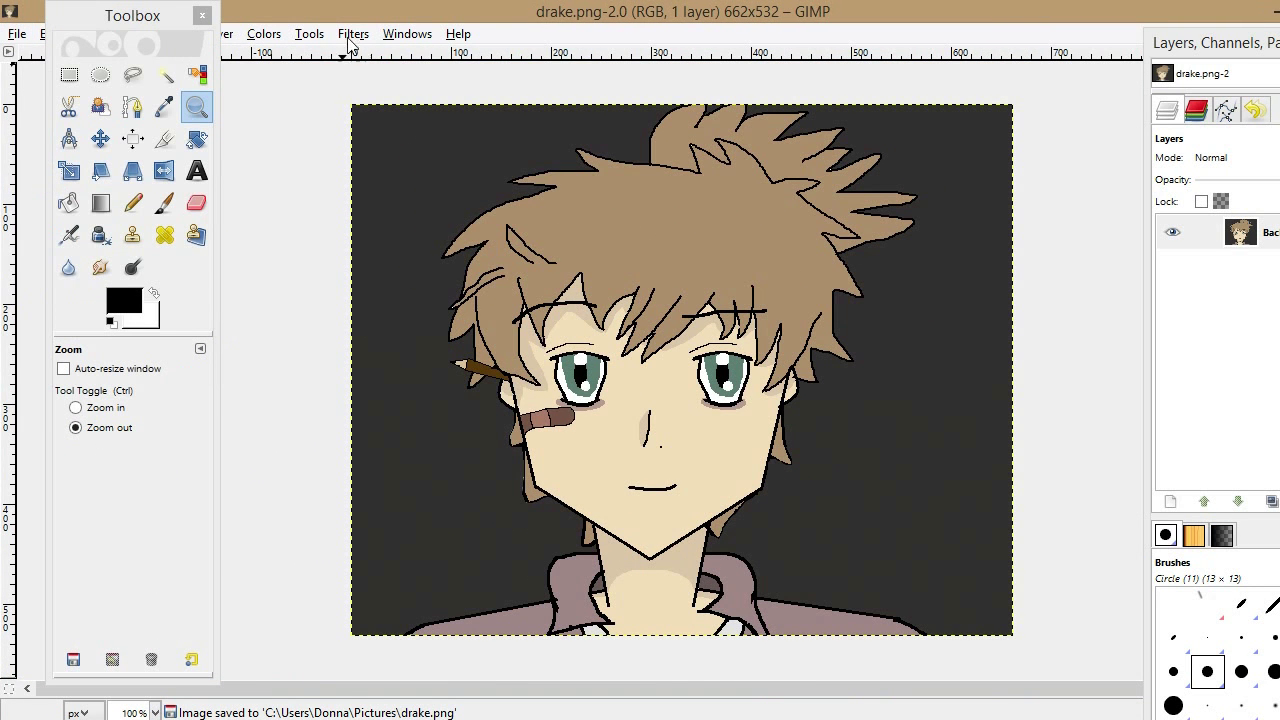
{"action": "left_click", "coordinate": [353, 33]}
{"action": "left_click", "coordinate": [680, 206]}
{"action": "left_click_drag", "start_coordinate": [374, 209], "coordinate": [380, 326]}
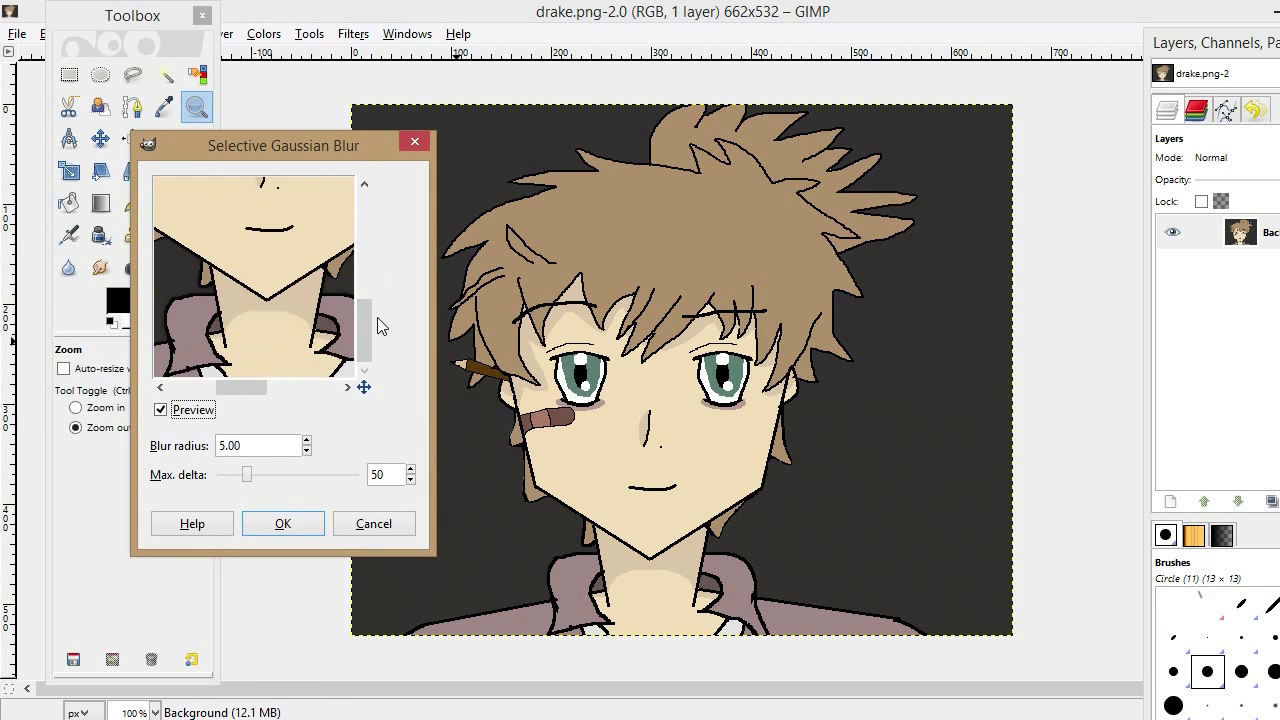
{"action": "left_click", "coordinate": [281, 525]}
- Smudge the tip of the V-shaped chin line with a larger round brush
{"action": "scroll", "coordinate": [548, 497], "scroll_direction": "up", "scroll_amount": 3}
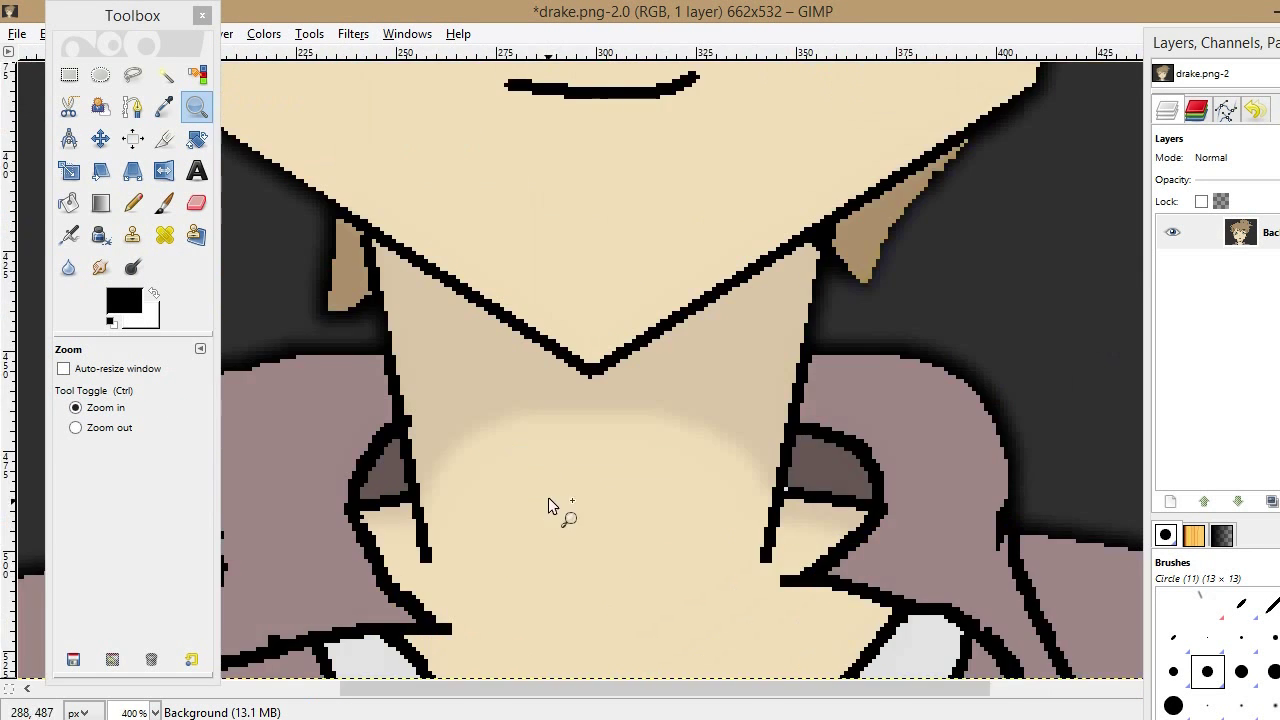
{"action": "scroll", "coordinate": [539, 435], "scroll_direction": "up", "scroll_amount": 2}
{"action": "left_click", "coordinate": [100, 267]}
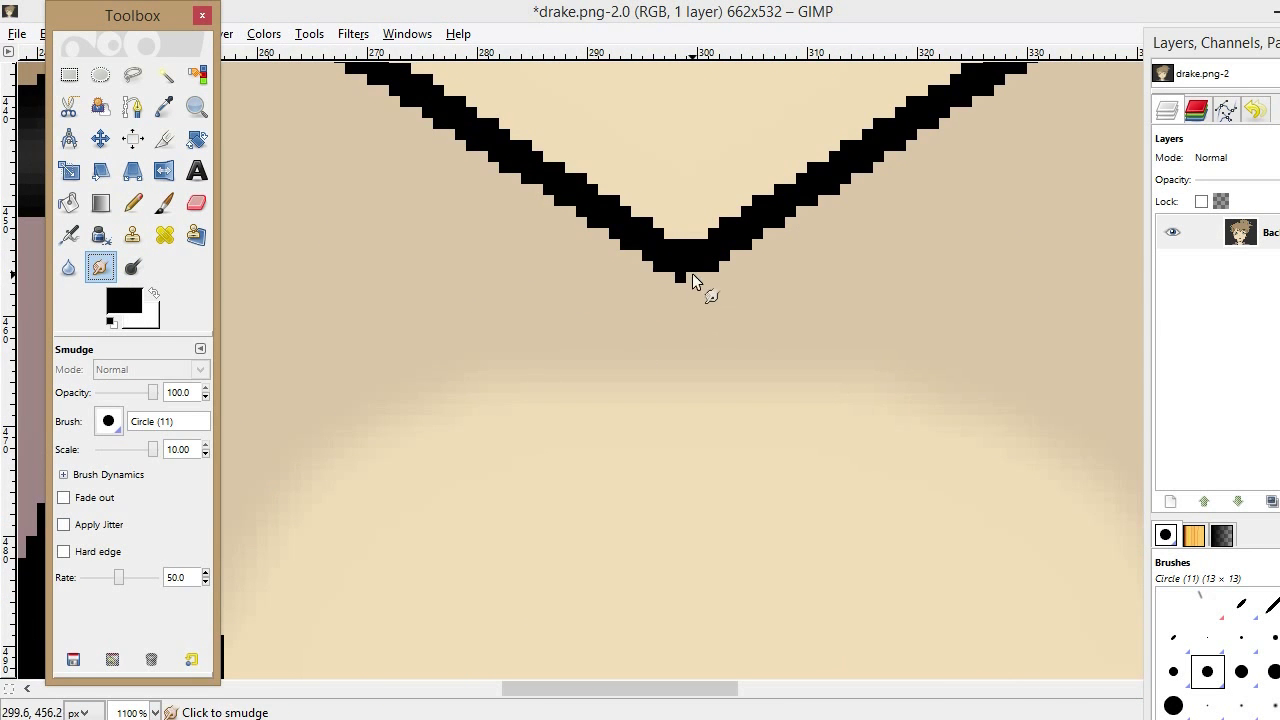
{"action": "left_click", "coordinate": [108, 421]}
{"action": "left_click", "coordinate": [218, 502]}
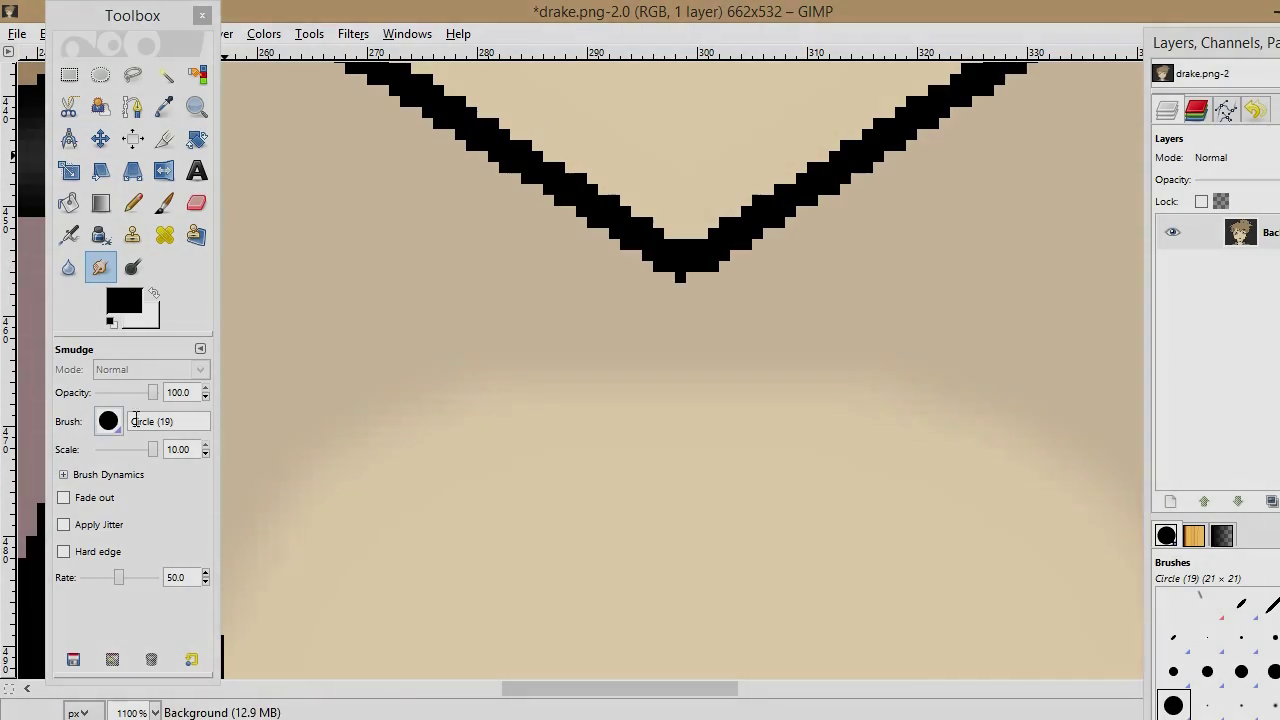
{"action": "key", "text": "z"}
{"action": "left_click", "coordinate": [542, 431], "text": "ctrl"}
{"action": "left_click", "coordinate": [540, 400], "text": "ctrl"}
{"action": "key", "text": "s"}
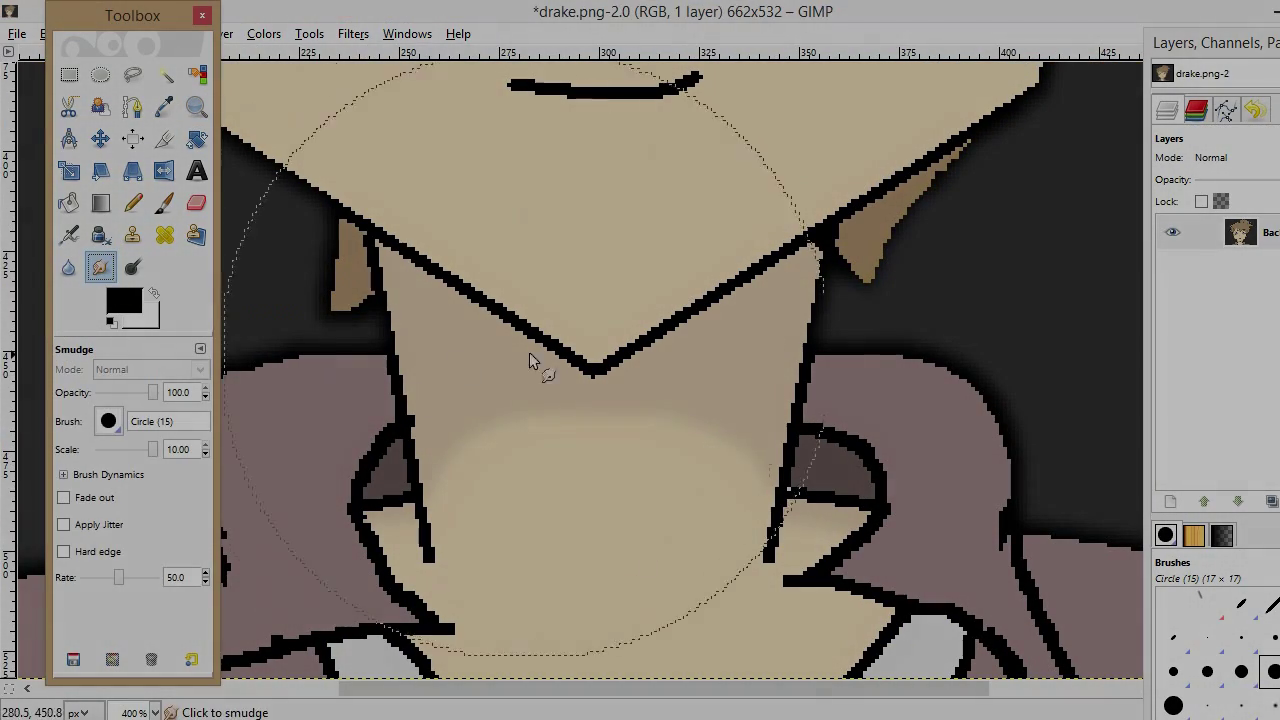
{"action": "left_click_drag", "start_coordinate": [568, 366], "coordinate": [676, 404]}
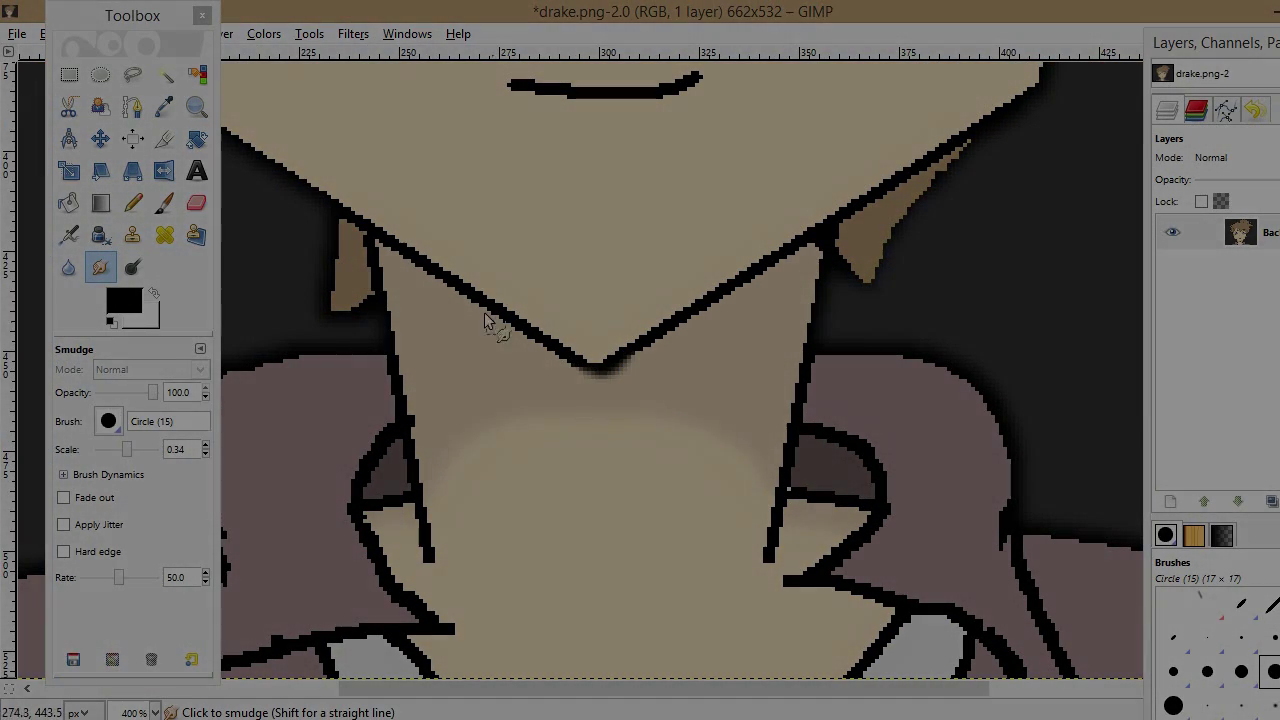
- Zoom in on the chin tip and paint beige skin colour over the grey pixels below it
{"action": "key", "text": "z"}
{"action": "left_click", "coordinate": [526, 410]}
{"action": "left_click", "coordinate": [863, 366]}
{"action": "key", "text": "o"}
{"action": "left_click", "coordinate": [863, 400]}
{"action": "key", "text": "p"}
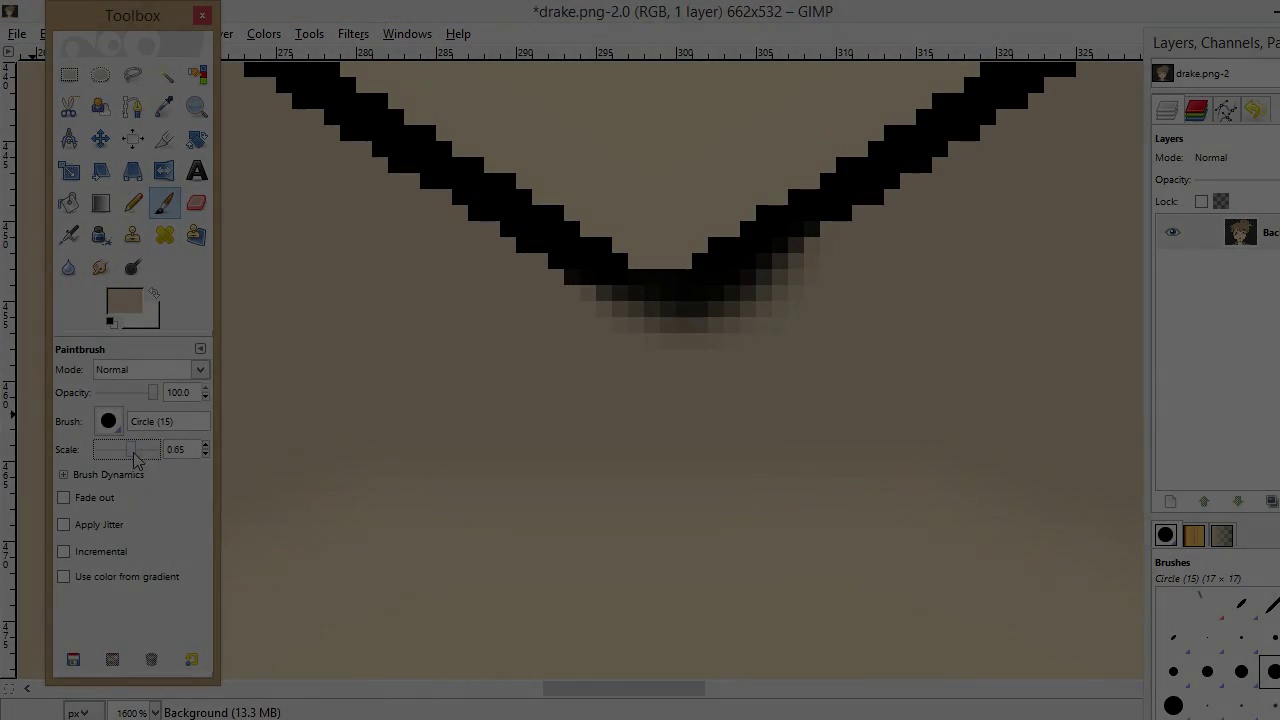
{"action": "left_click_drag", "start_coordinate": [789, 297], "coordinate": [645, 334]}
- Zoom out to the whole drawing and save drake.png
{"action": "key", "text": "z"}
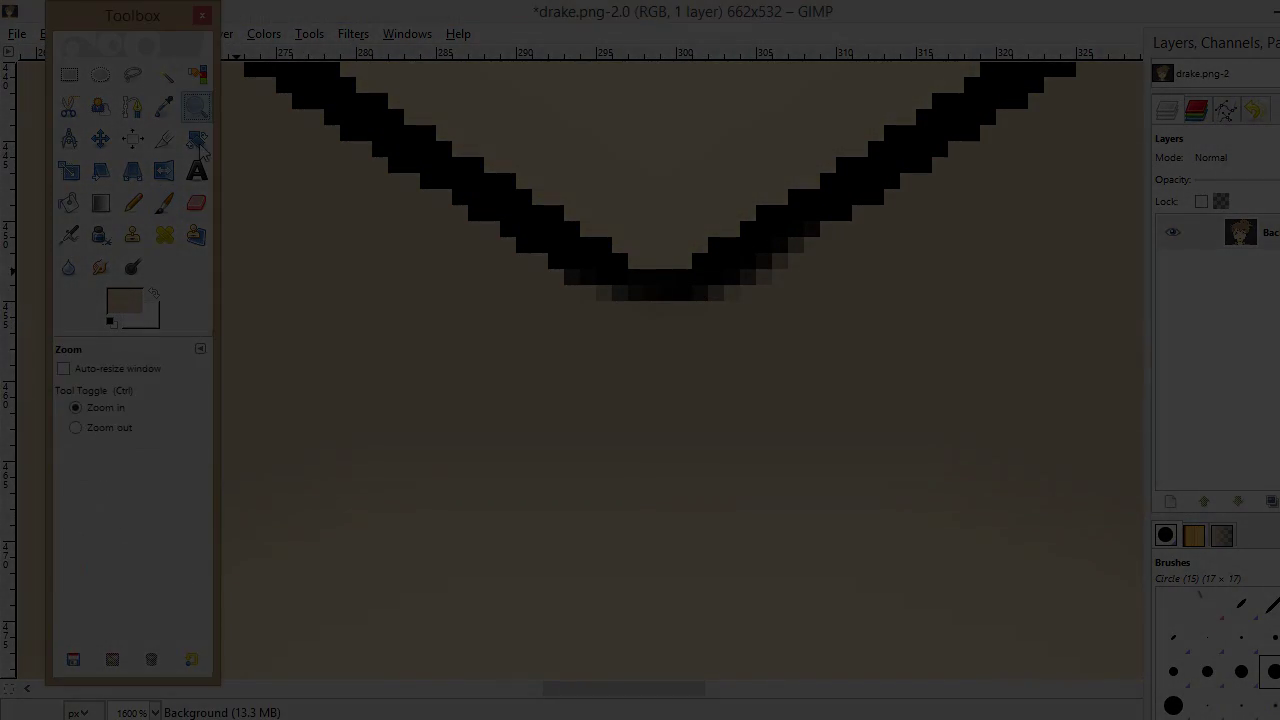
{"action": "key", "text": "minus"}
{"action": "key", "text": "minus"}
{"action": "key", "text": "minus"}
{"action": "key", "text": "minus"}
{"action": "key", "text": "minus"}
{"action": "left_click", "coordinate": [17, 33]}
{"action": "left_click", "coordinate": [79, 198]}
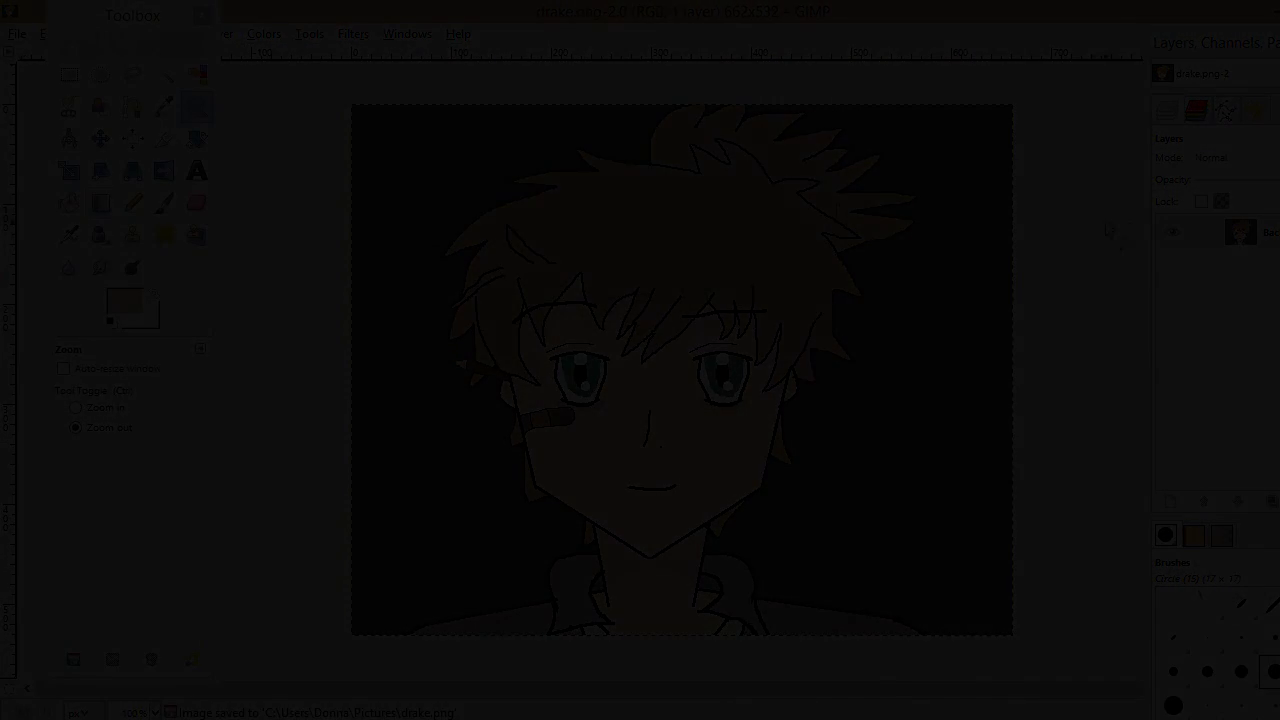